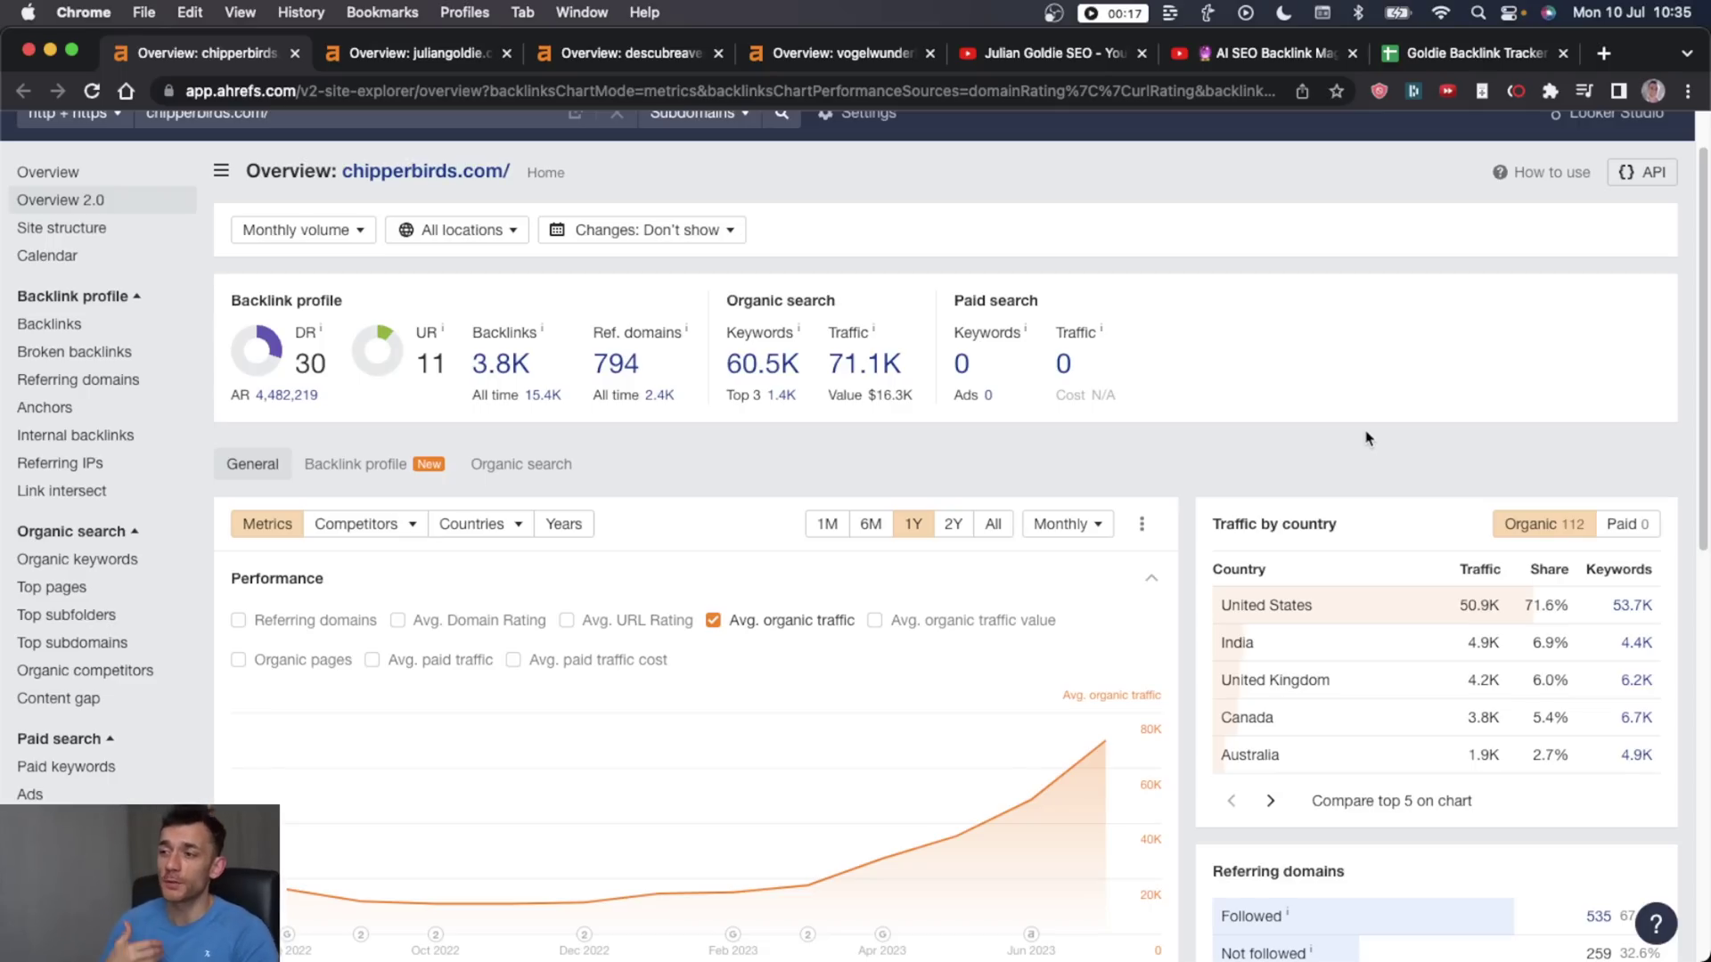
Step: Cycle through the Ahrefs overview tabs to vogelwunderland.de (DR 1.3, 109 backlinks, 13 referring domains)
{"action": "scroll", "coordinate": [1198, 427], "scroll_direction": "down", "scroll_amount": 2}
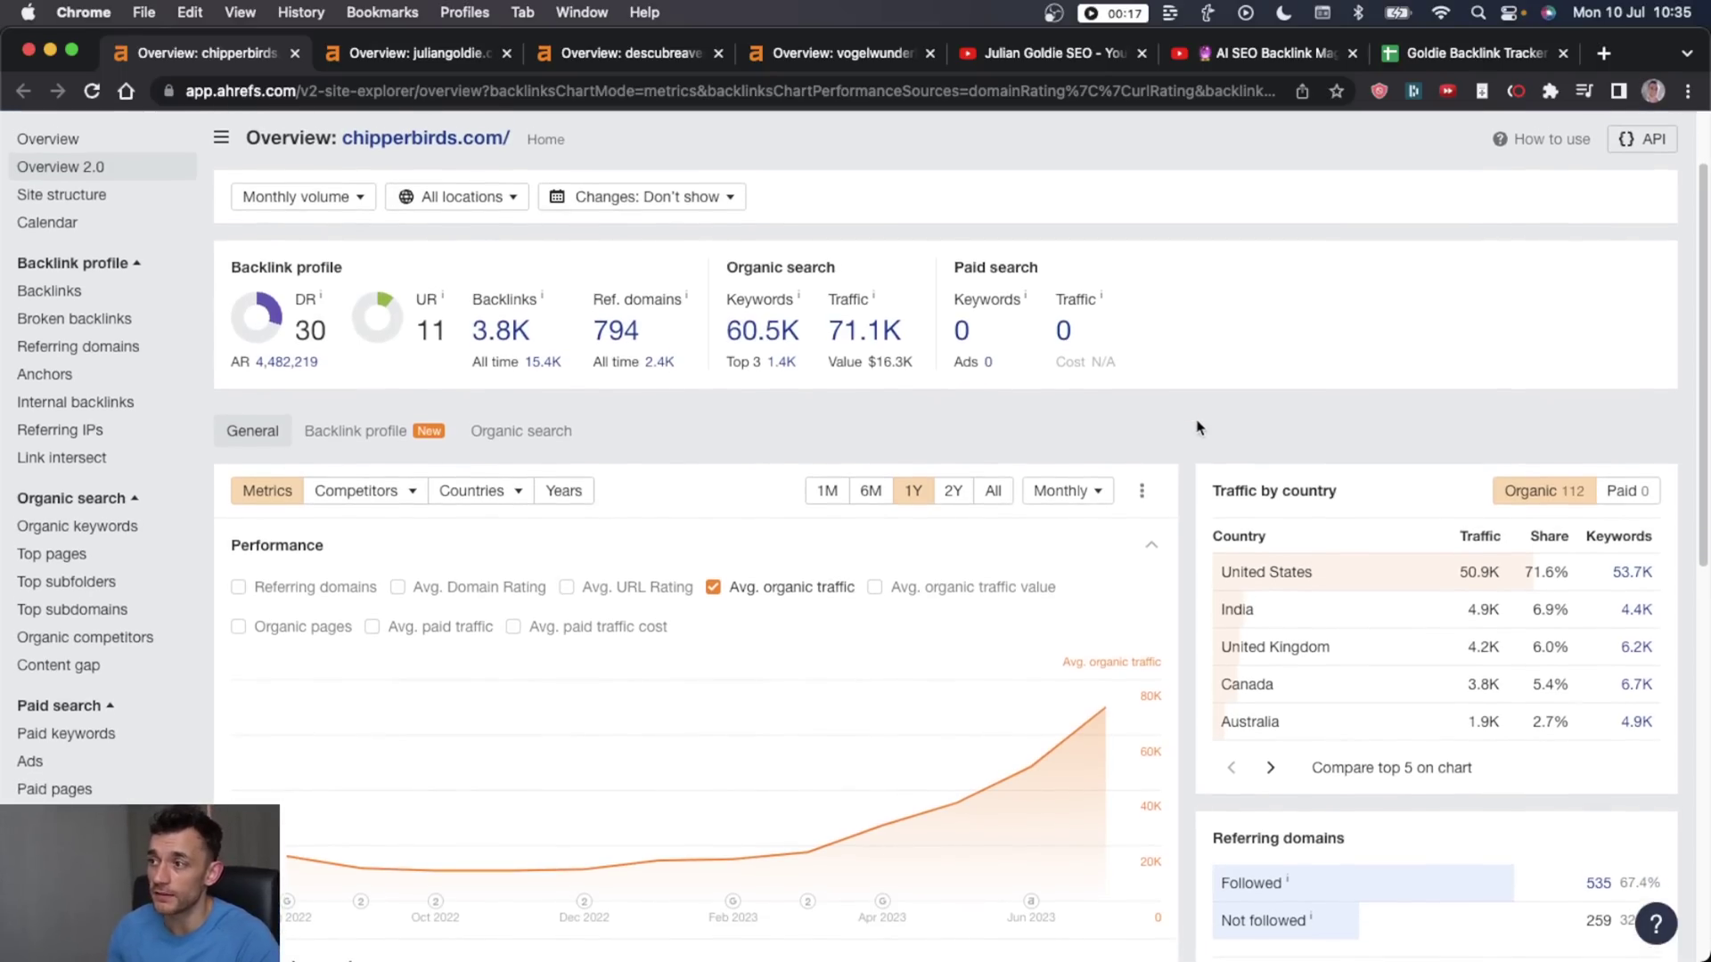
{"action": "key", "text": "super+alt+Right"}
{"action": "key", "text": "super+alt+Right"}
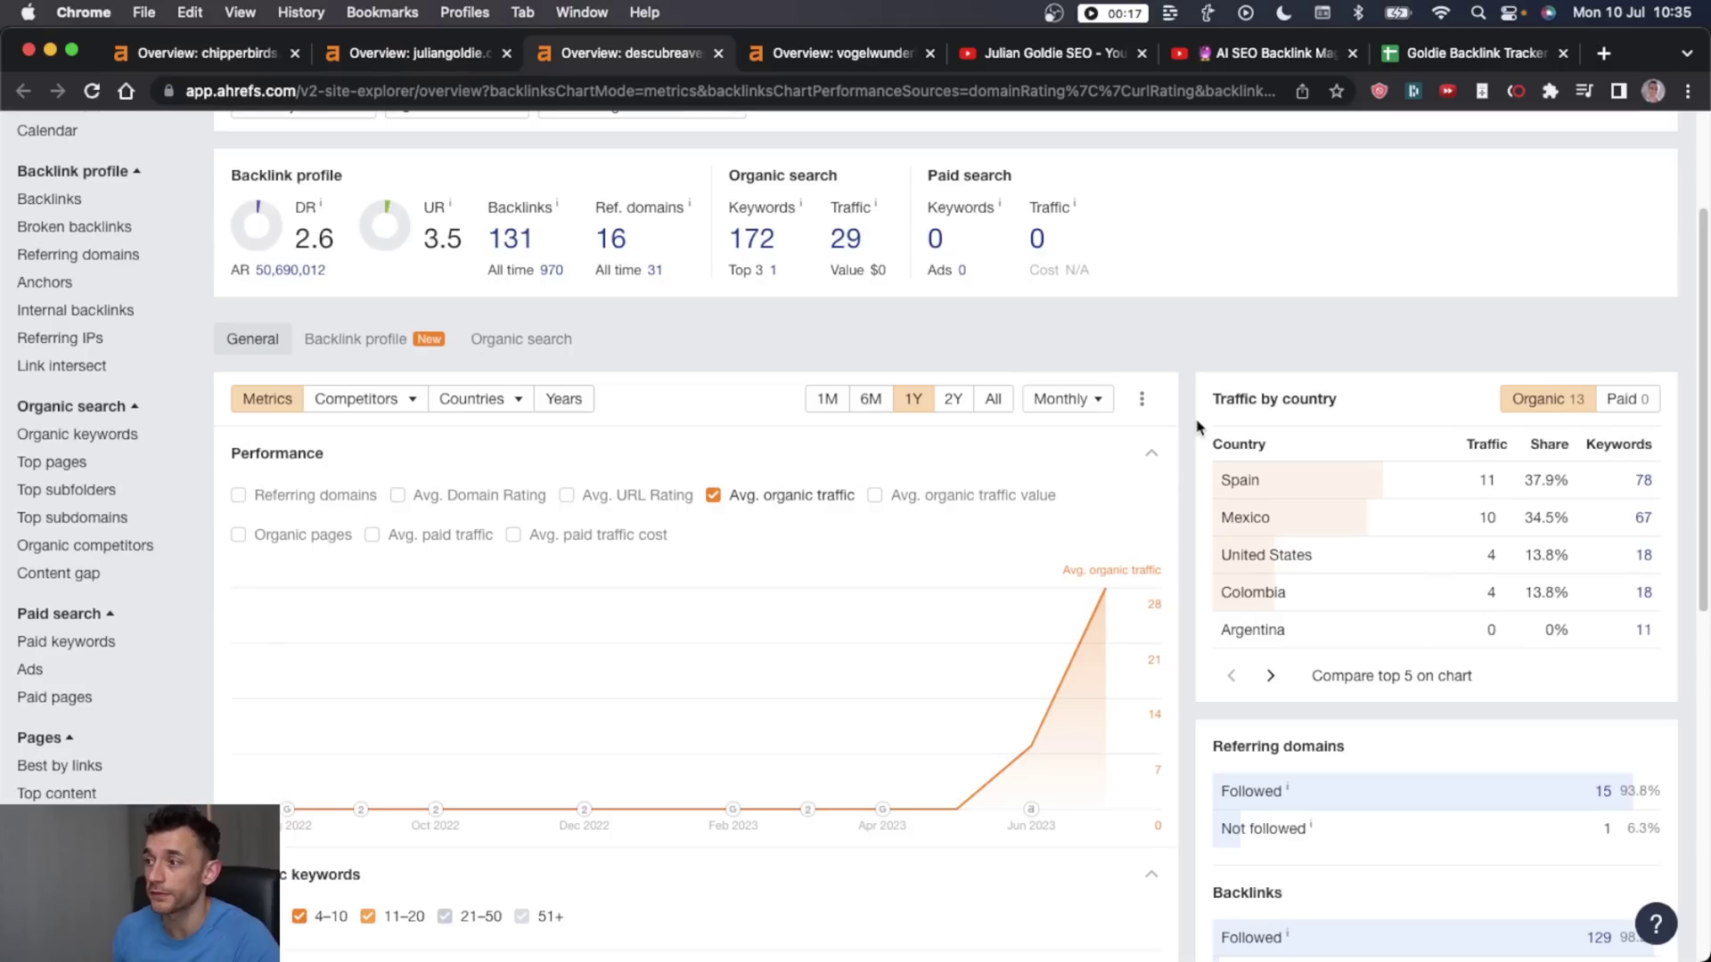
{"action": "key", "text": "super+alt+Right"}
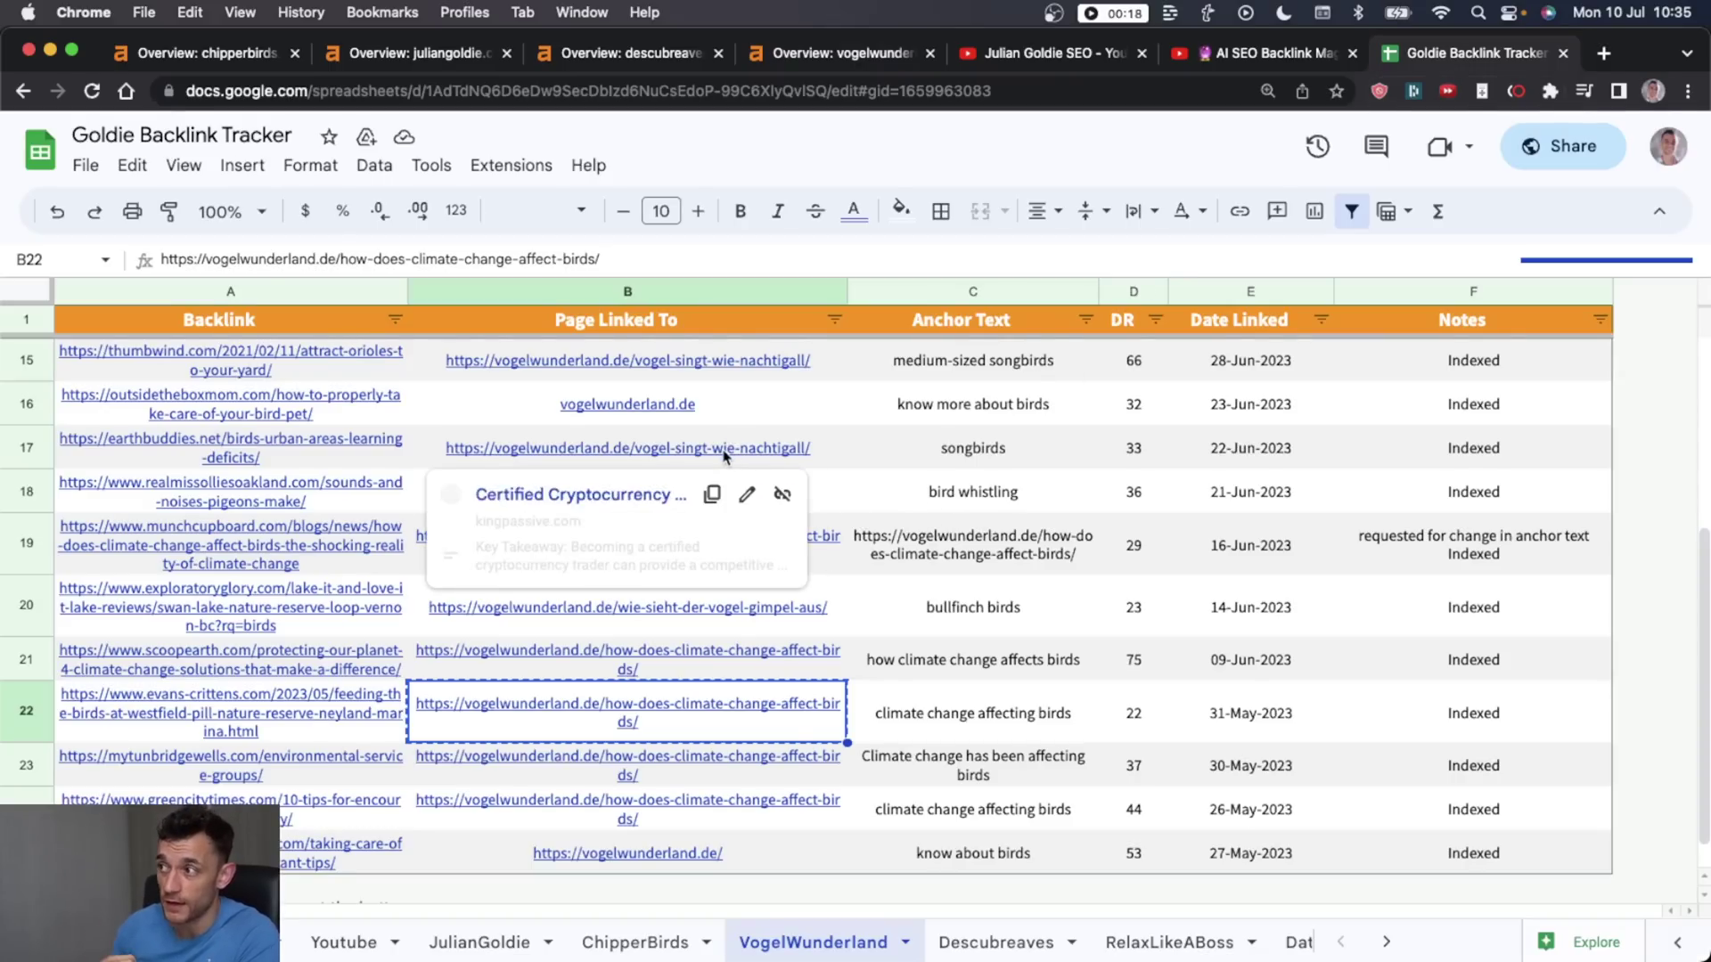
Step: Close the link chip on the VogelWunderland sheet and scroll through its backlink rows
{"action": "scroll", "coordinate": [1060, 454], "scroll_direction": "up", "scroll_amount": 3}
{"action": "left_click", "coordinate": [1260, 508]}
{"action": "scroll", "coordinate": [1260, 507], "scroll_direction": "down", "scroll_amount": 2}
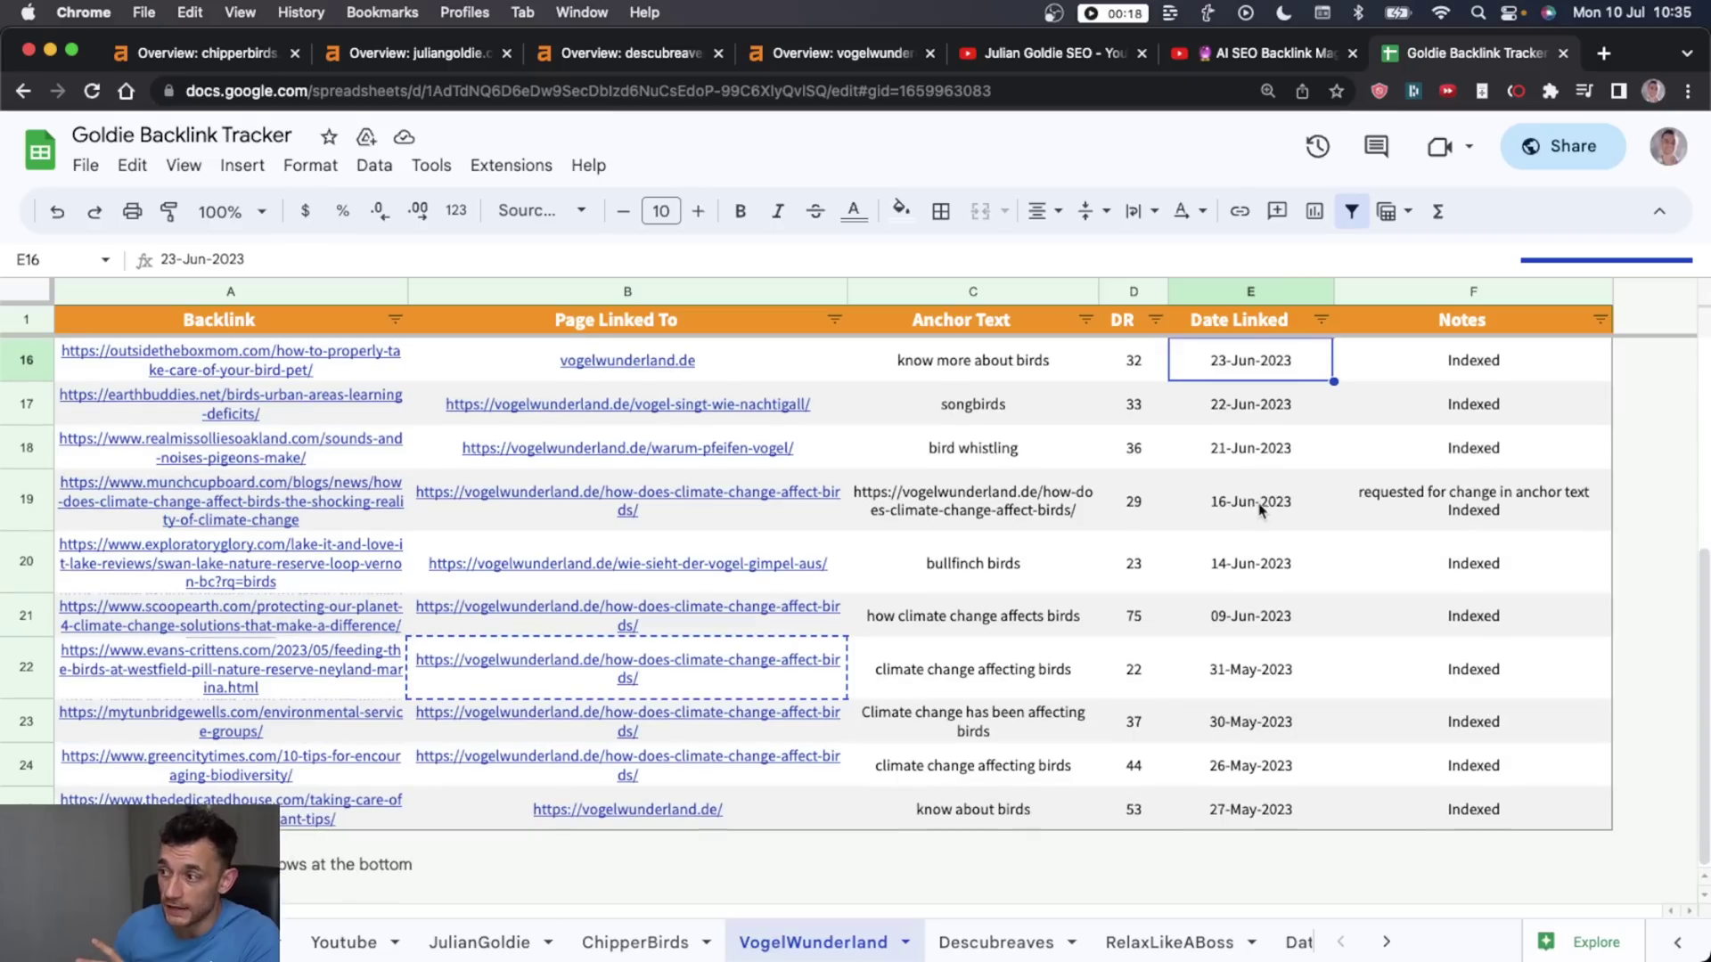
{"action": "scroll", "coordinate": [1260, 509], "scroll_direction": "up", "scroll_amount": 2}
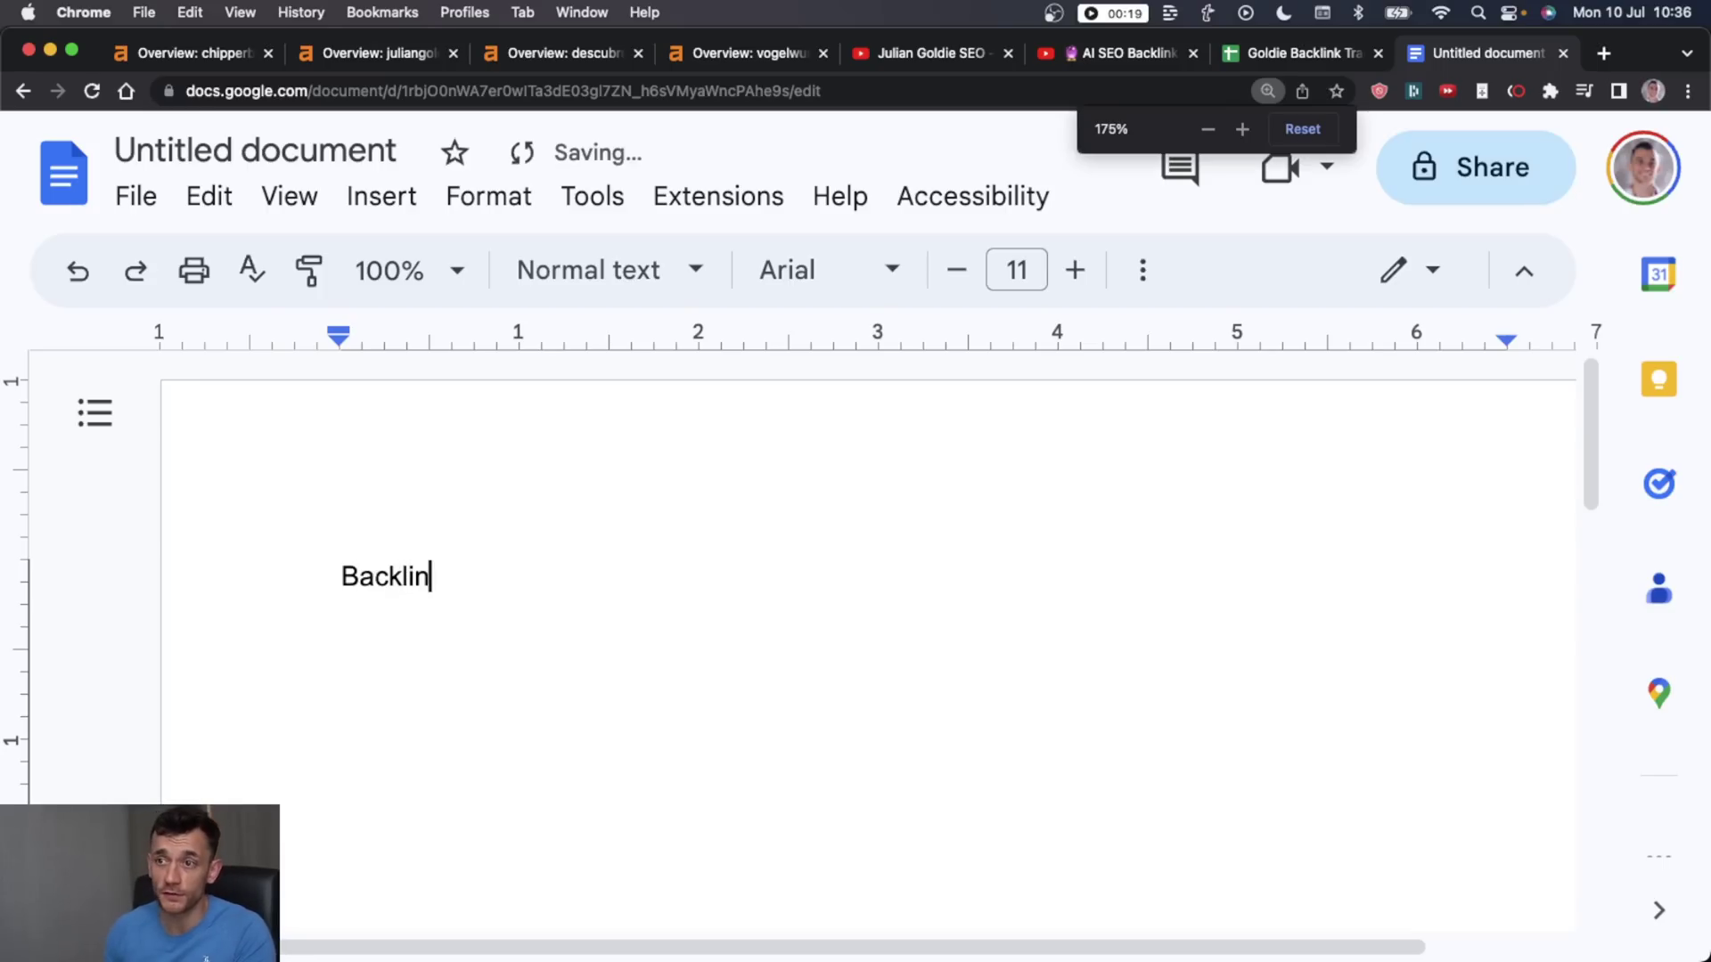
Step: Replace the unfinished 'Backlinks =' line with 'Volume X Consistency X Value = Backlinks'
{"action": "type", "text": "ks ="}
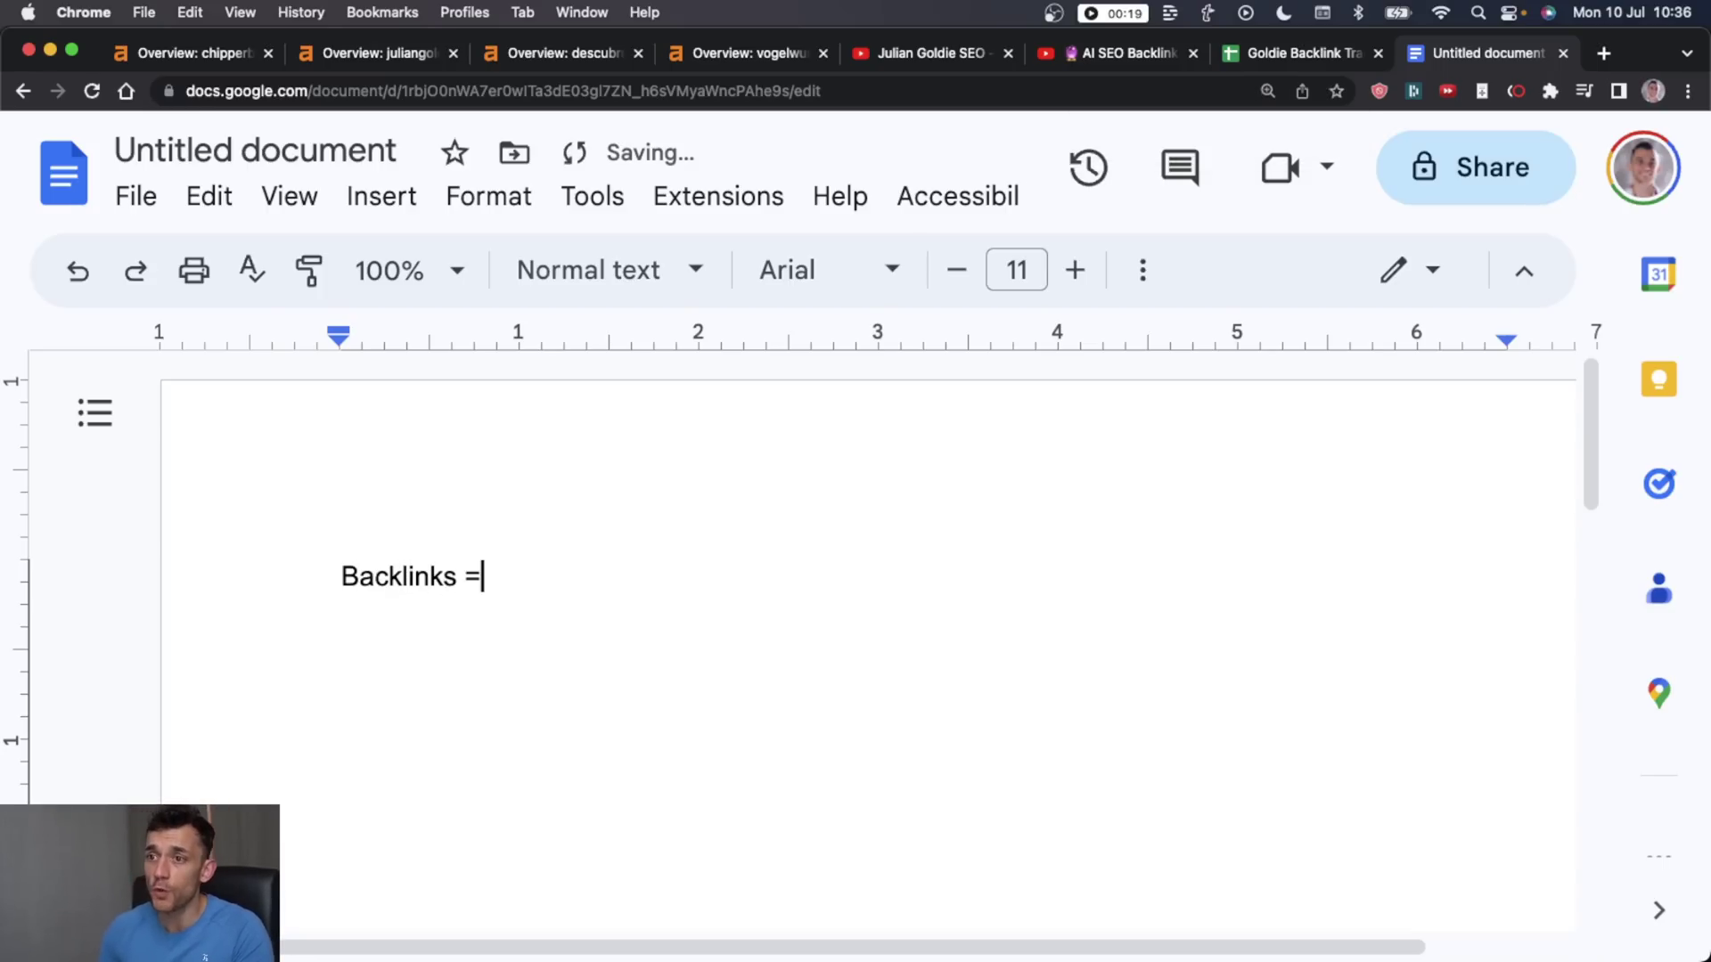
{"action": "key", "text": "BackSpace"}
{"action": "key", "text": "BackSpace"}
{"action": "key", "text": "BackSpace"}
{"action": "key", "text": "BackSpace"}
{"action": "key", "text": "BackSpace"}
{"action": "key", "text": "BackSpace"}
{"action": "key", "text": "BackSpace"}
{"action": "key", "text": "BackSpace"}
{"action": "key", "text": "BackSpace"}
{"action": "key", "text": "BackSpace"}
{"action": "key", "text": "BackSpace"}
{"action": "key", "text": "BackSpace"}
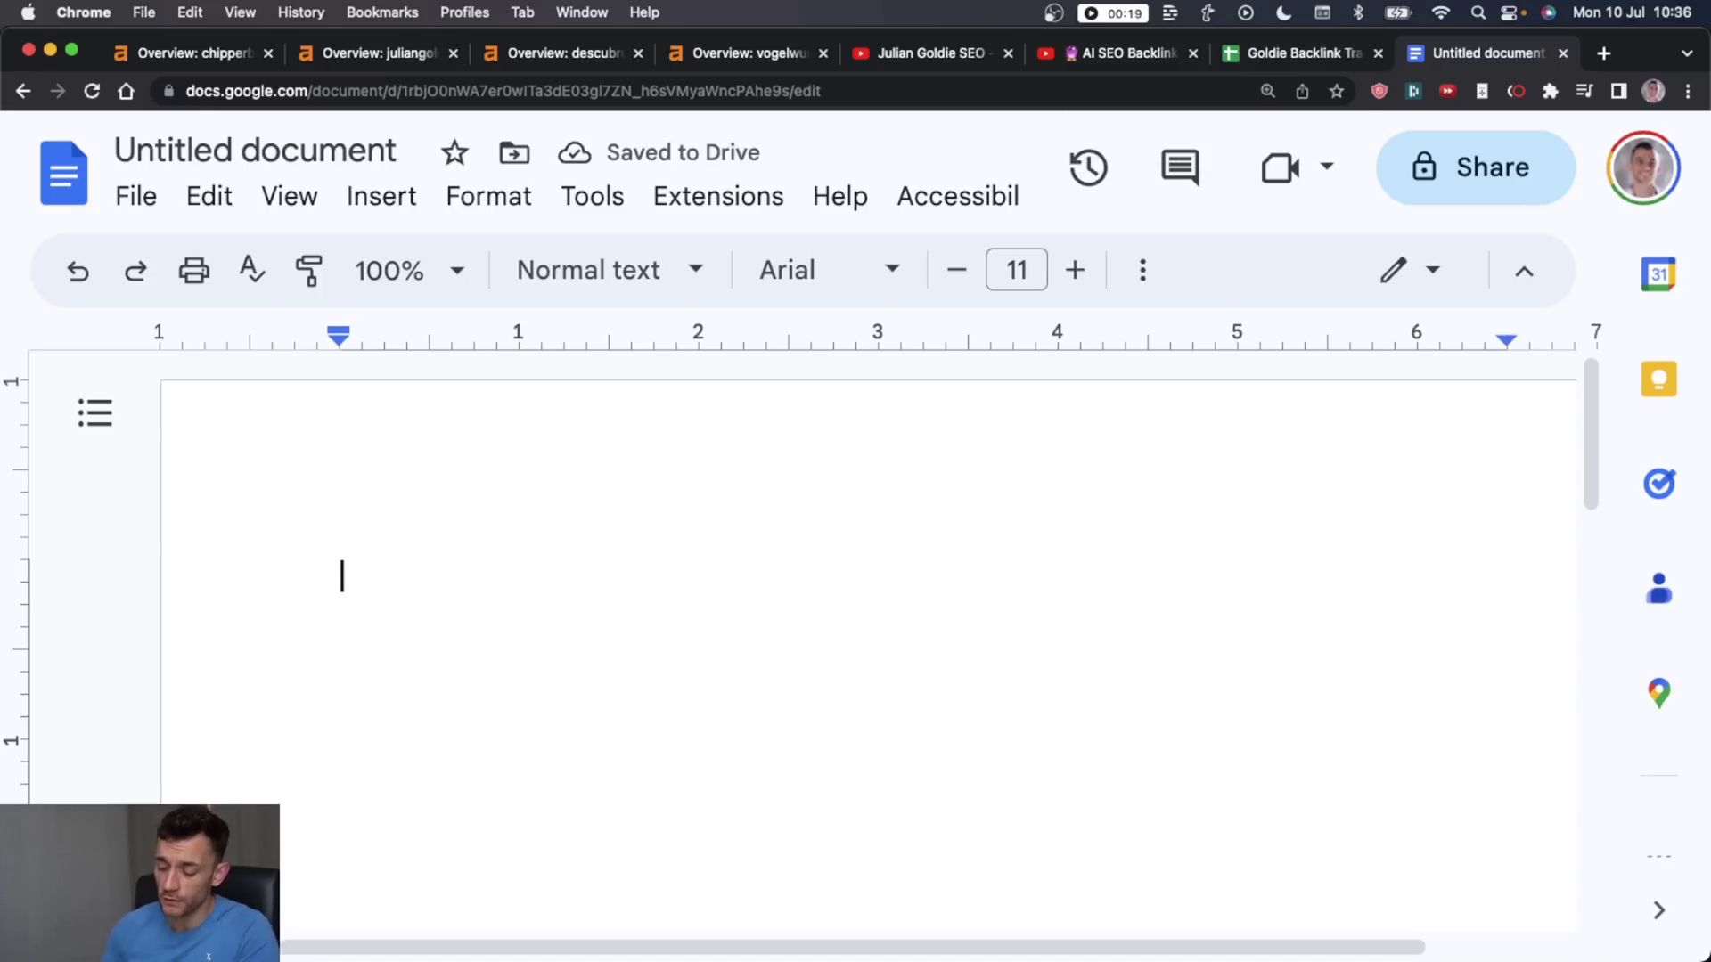
{"action": "type", "text": "Volume X Consistency X Value = Backlinks"}
Step: Highlight Volume, Consistency and Value in turn within the formula line
{"action": "left_click_drag", "start_coordinate": [288, 586], "coordinate": [900, 578]}
{"action": "left_click", "coordinate": [893, 577]}
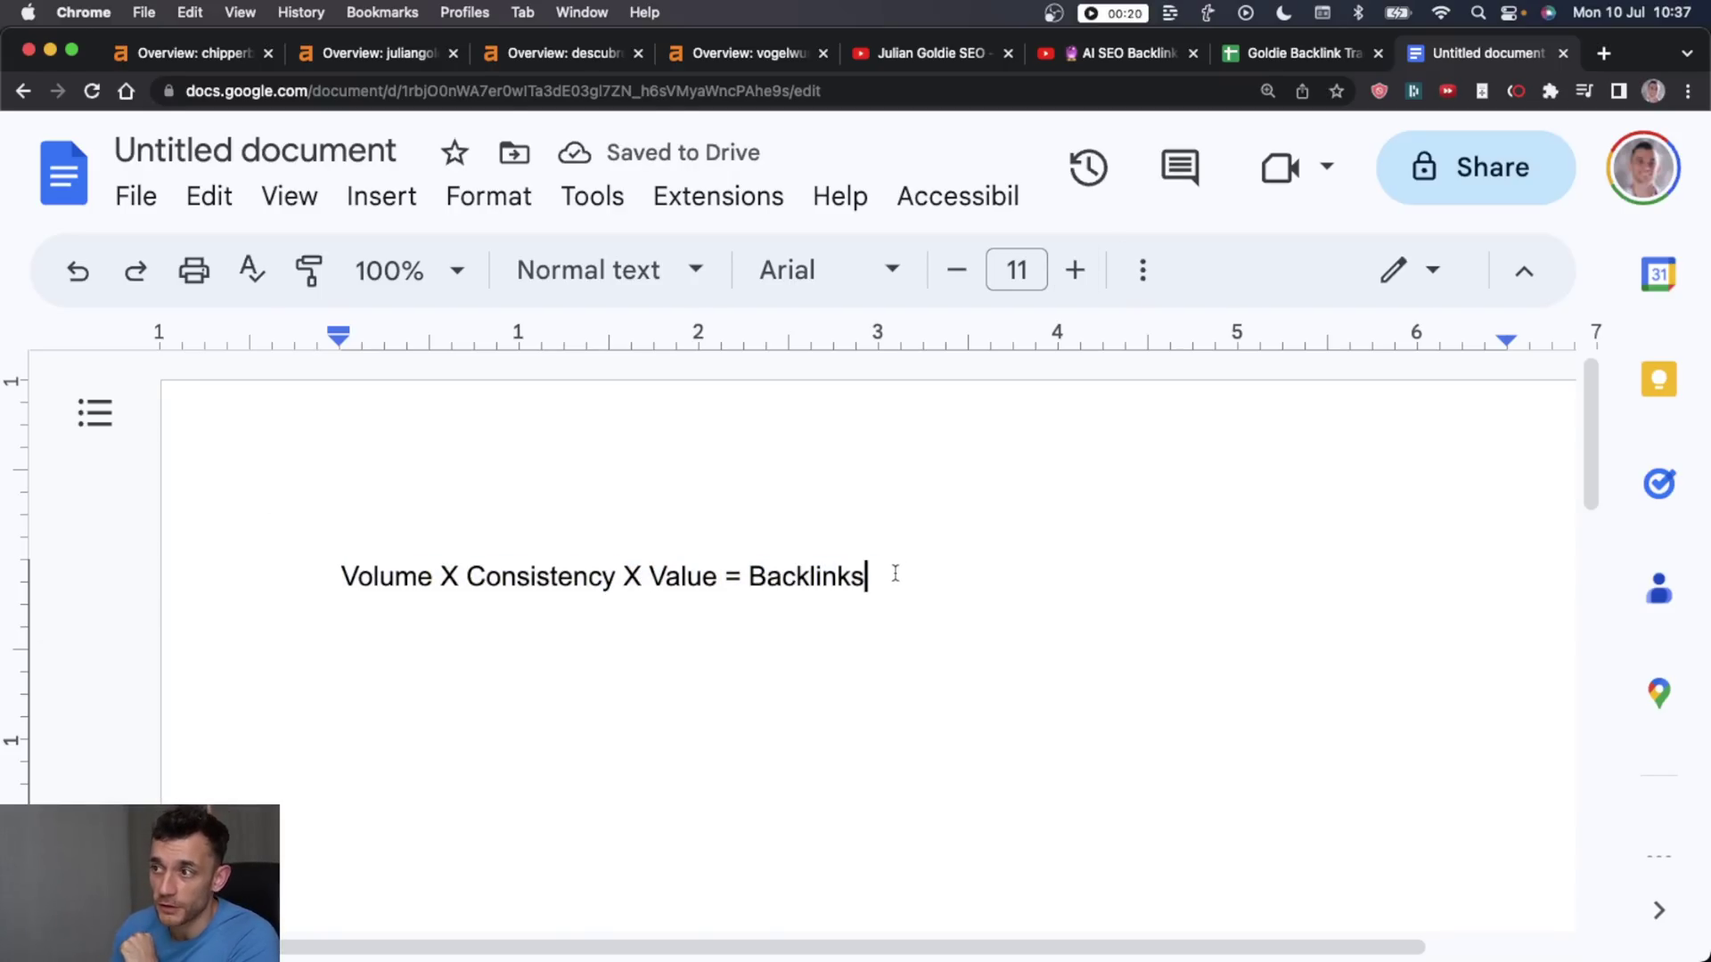
{"action": "double_click", "coordinate": [367, 578]}
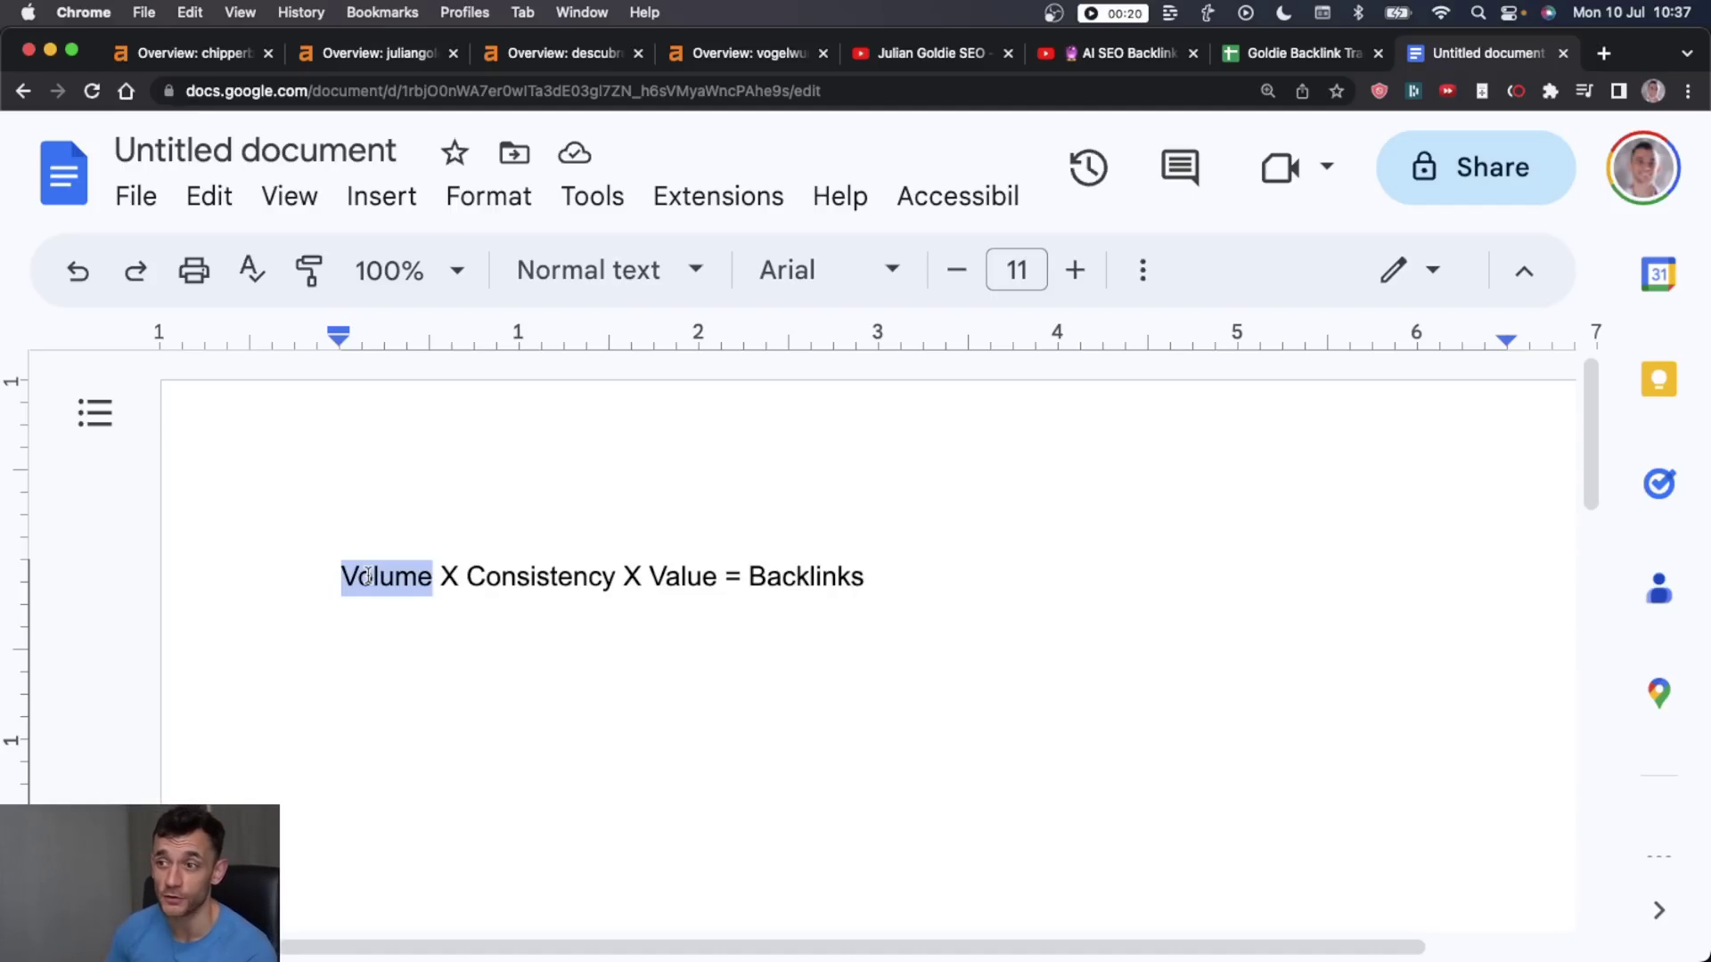
{"action": "double_click", "coordinate": [496, 575]}
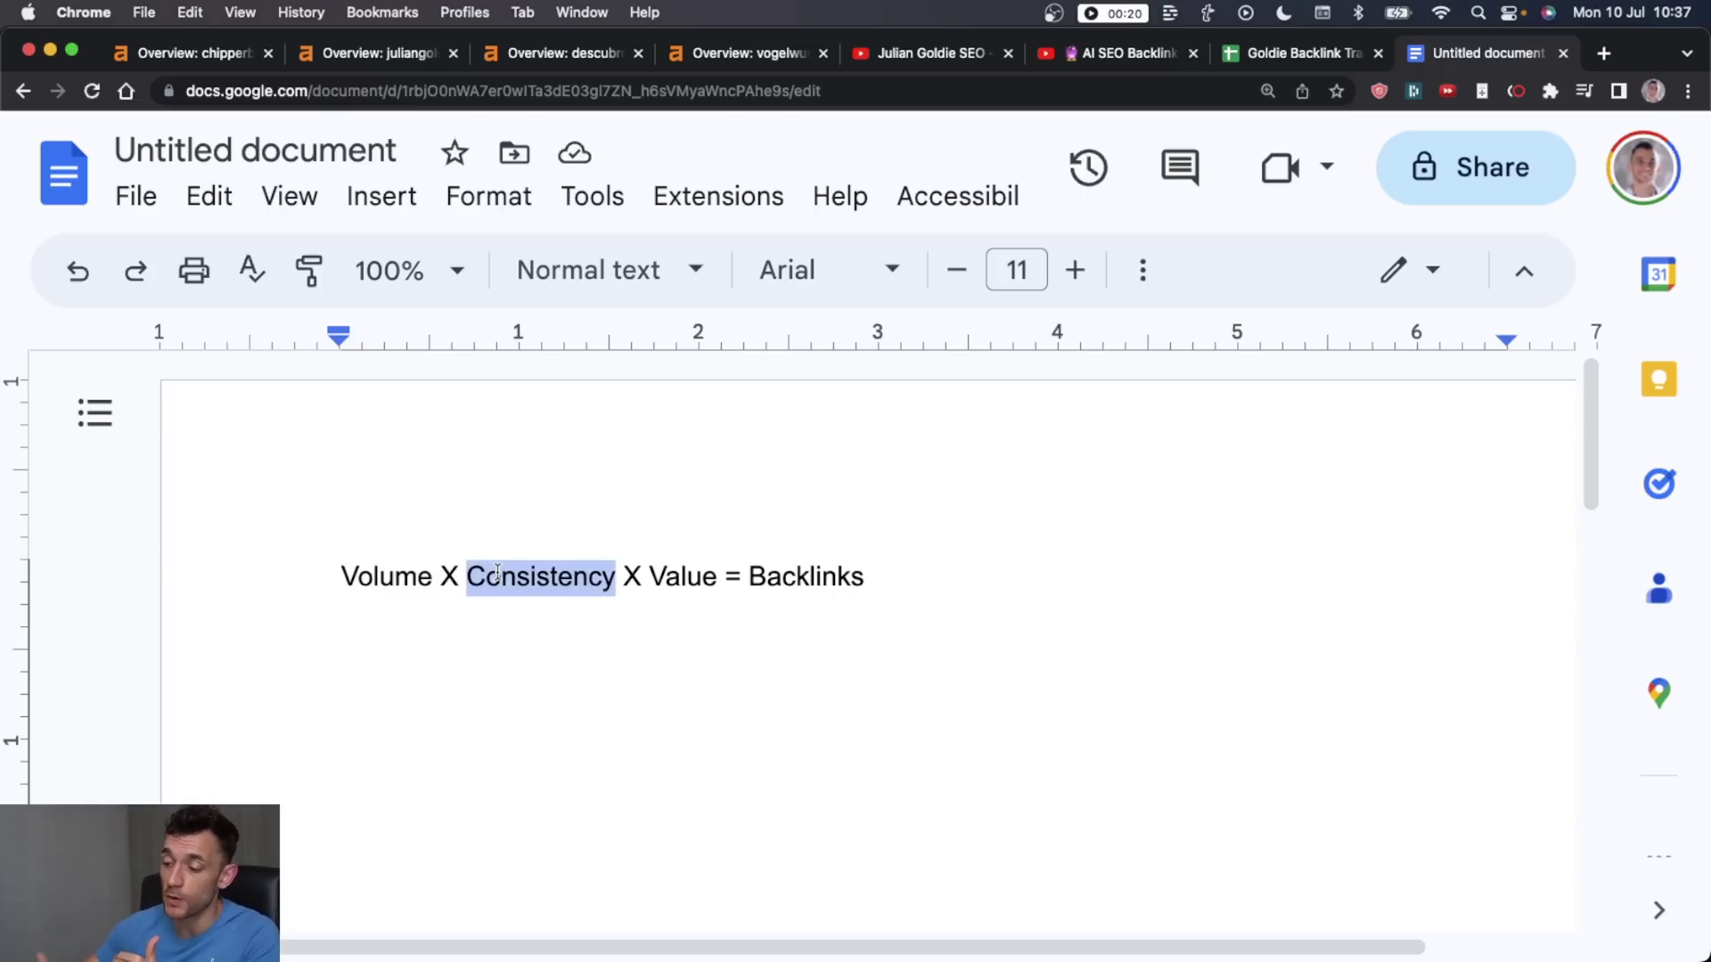
{"action": "left_click", "coordinate": [706, 577]}
{"action": "left_click_drag", "start_coordinate": [720, 579], "coordinate": [651, 577]}
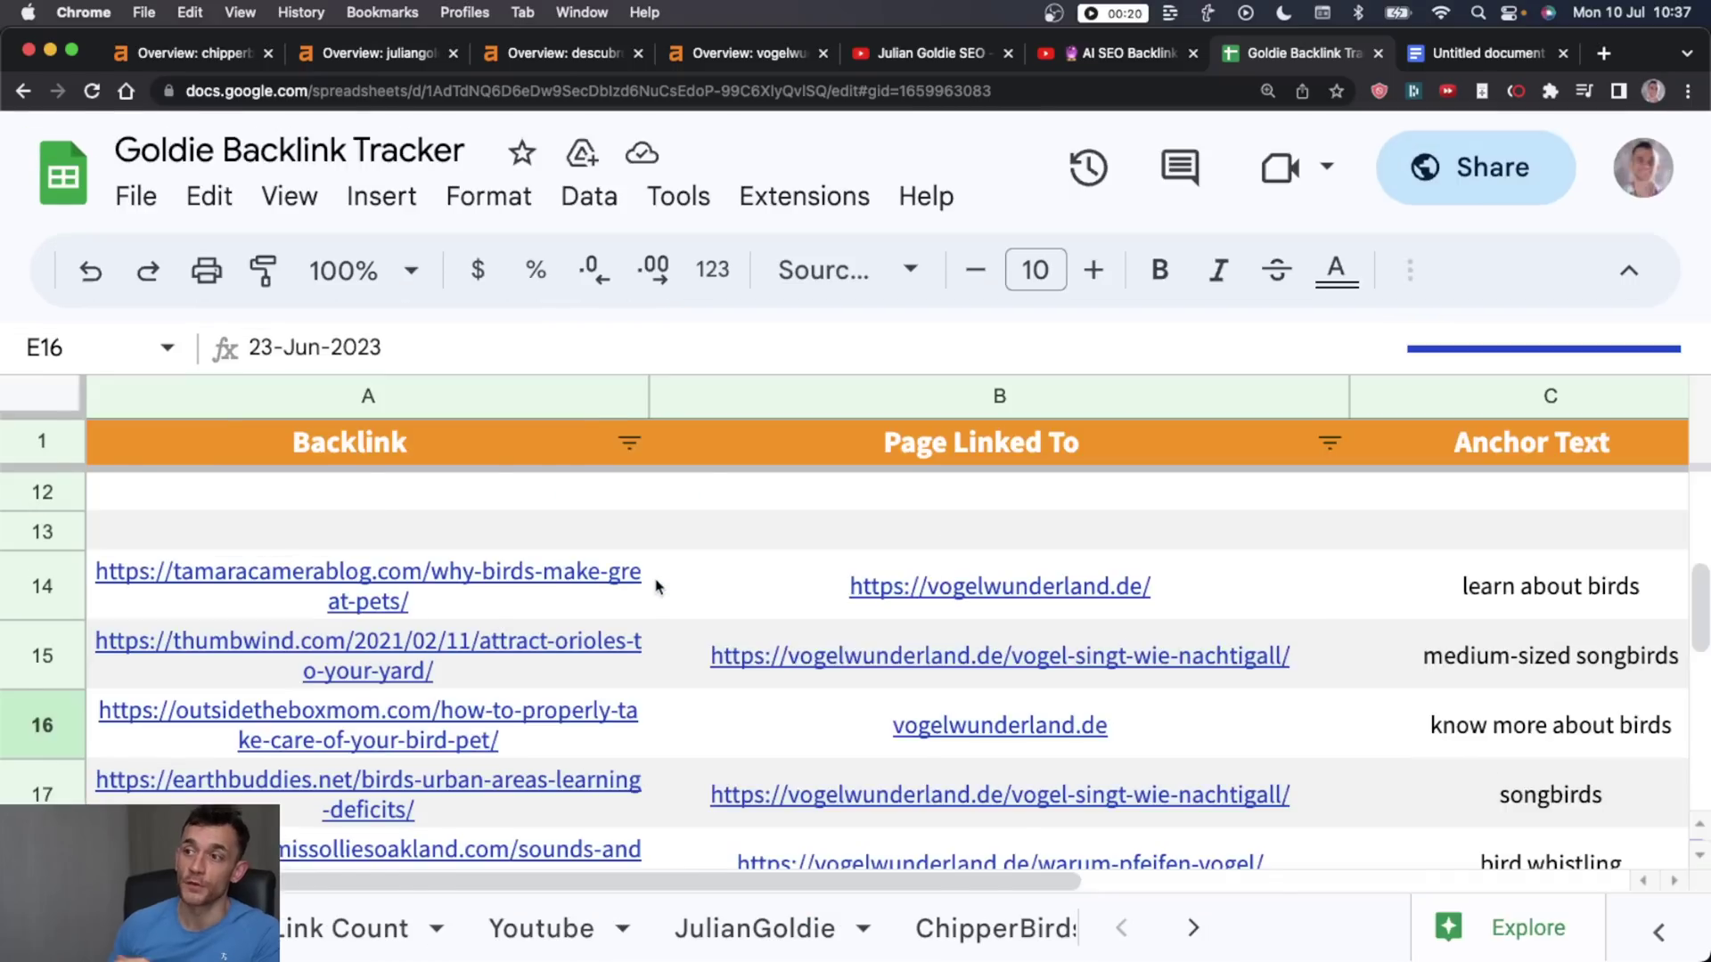
{"action": "key", "text": "super+0"}
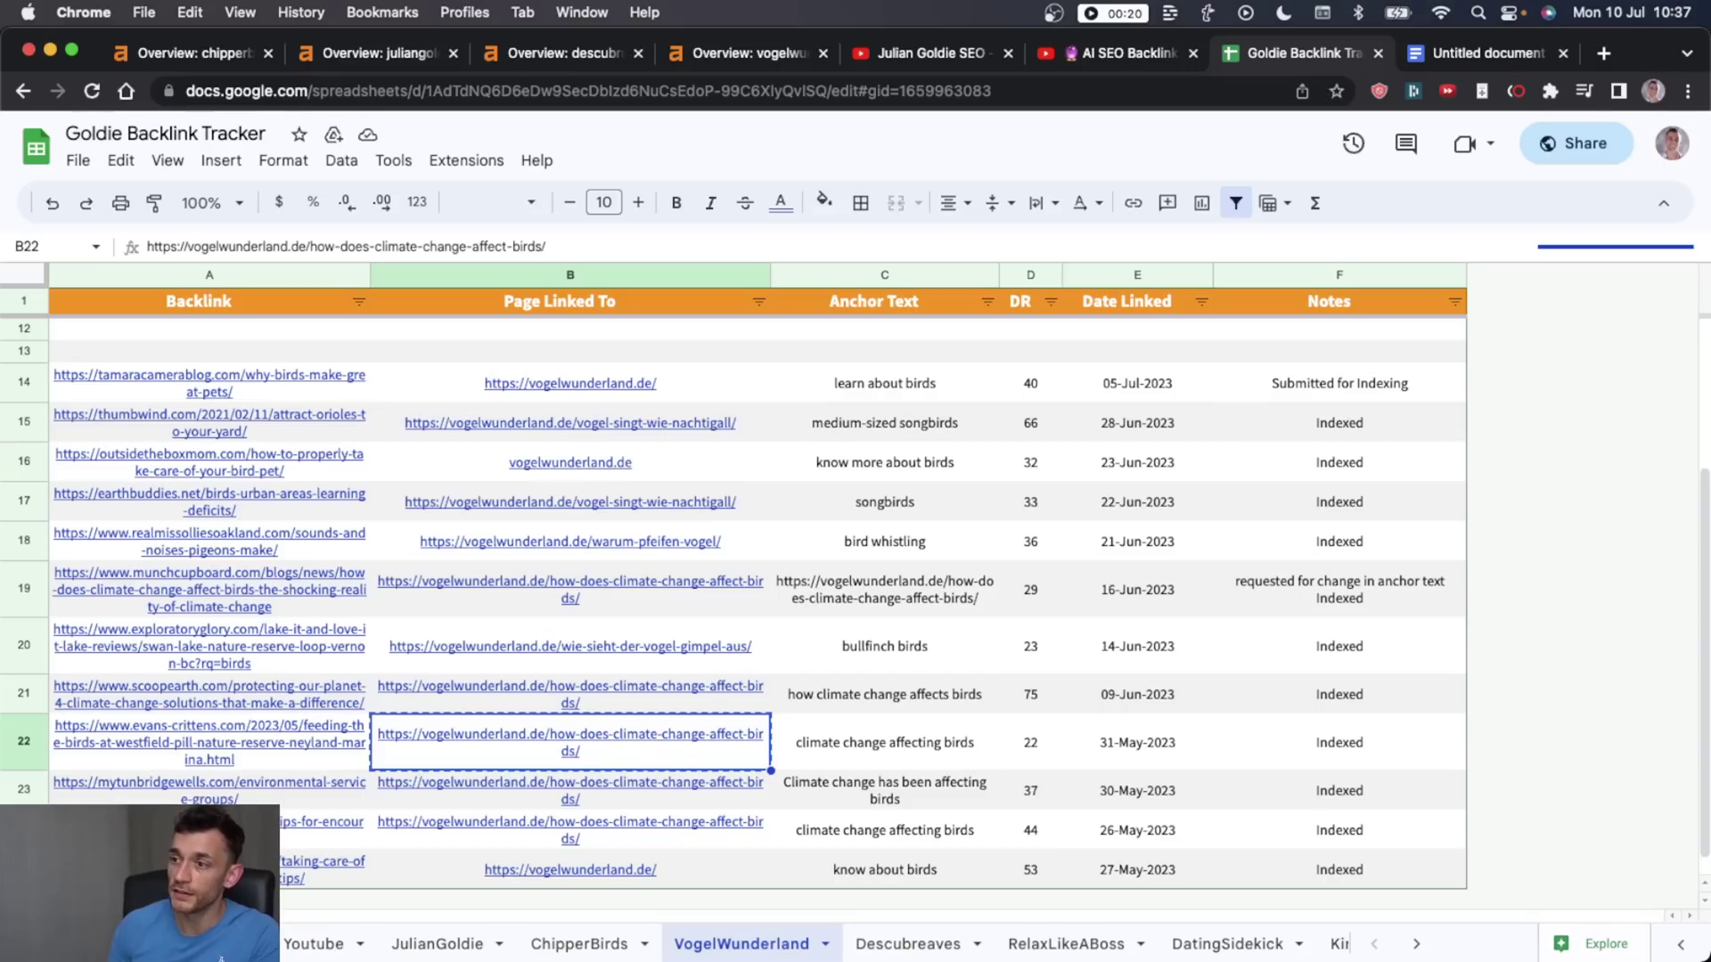
Step: Open B22's climate-change birds article in a new tab and close the untitled document
{"action": "key", "text": "super+t"}
{"action": "type", "text": "https://vogelwunderland.de/how-does-climate-change-affect-birds/"}
{"action": "key", "text": "Return"}
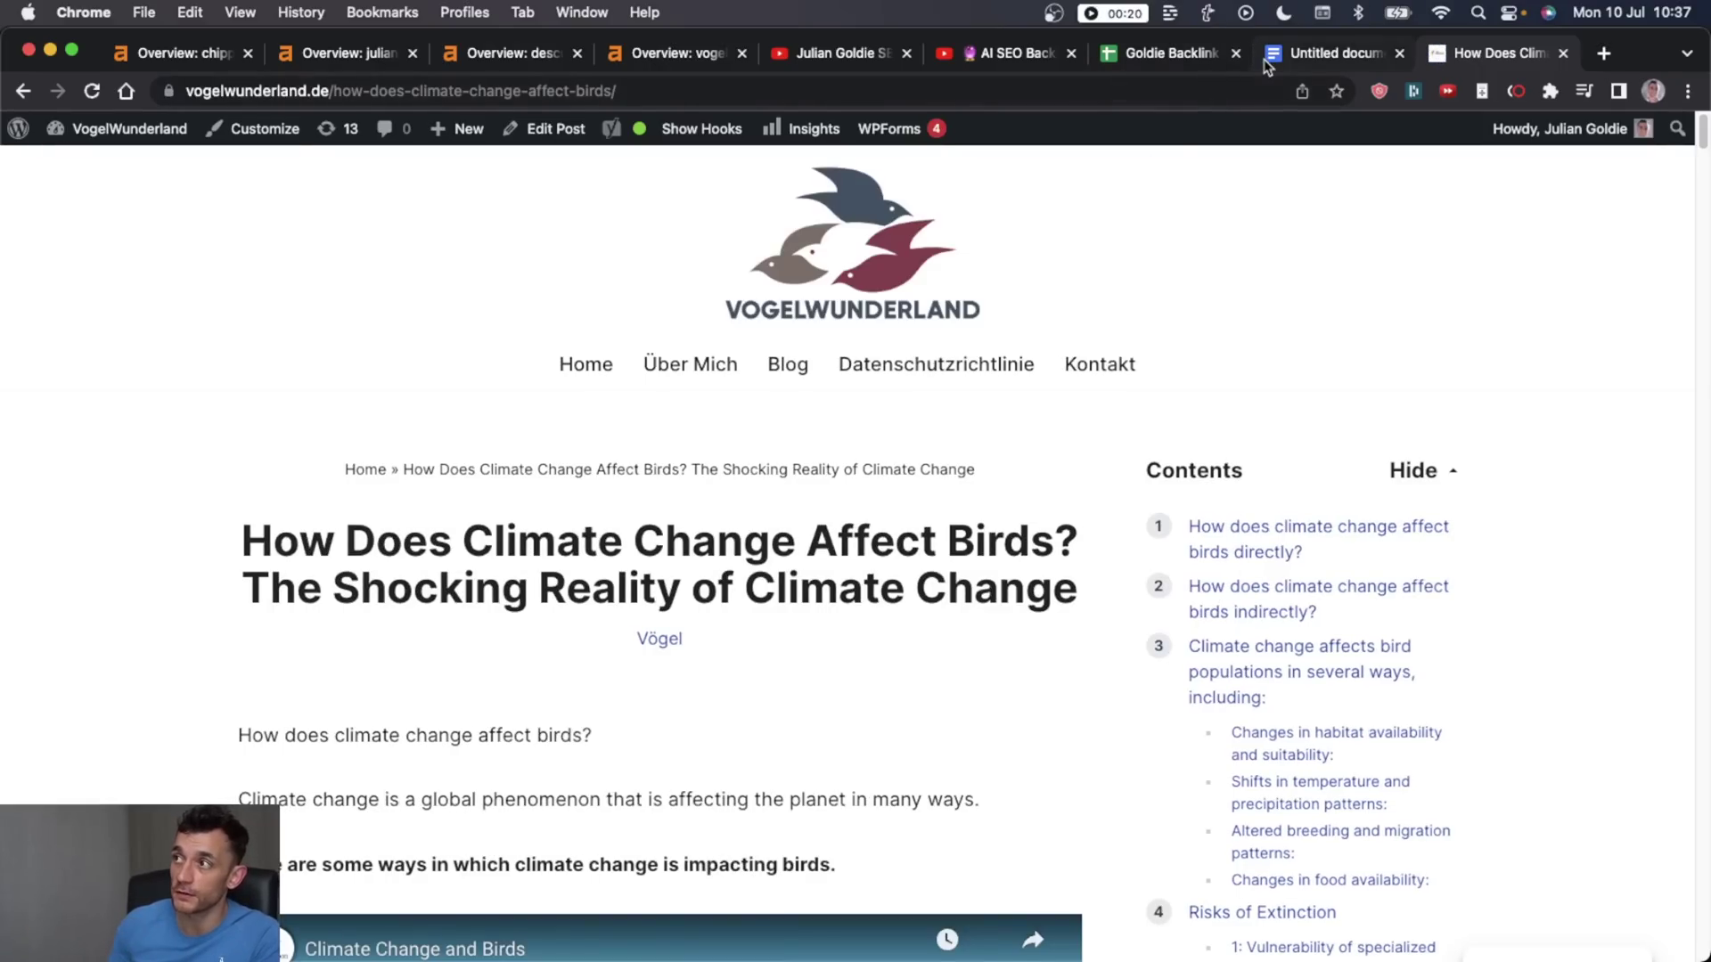
{"action": "left_click", "coordinate": [1212, 55]}
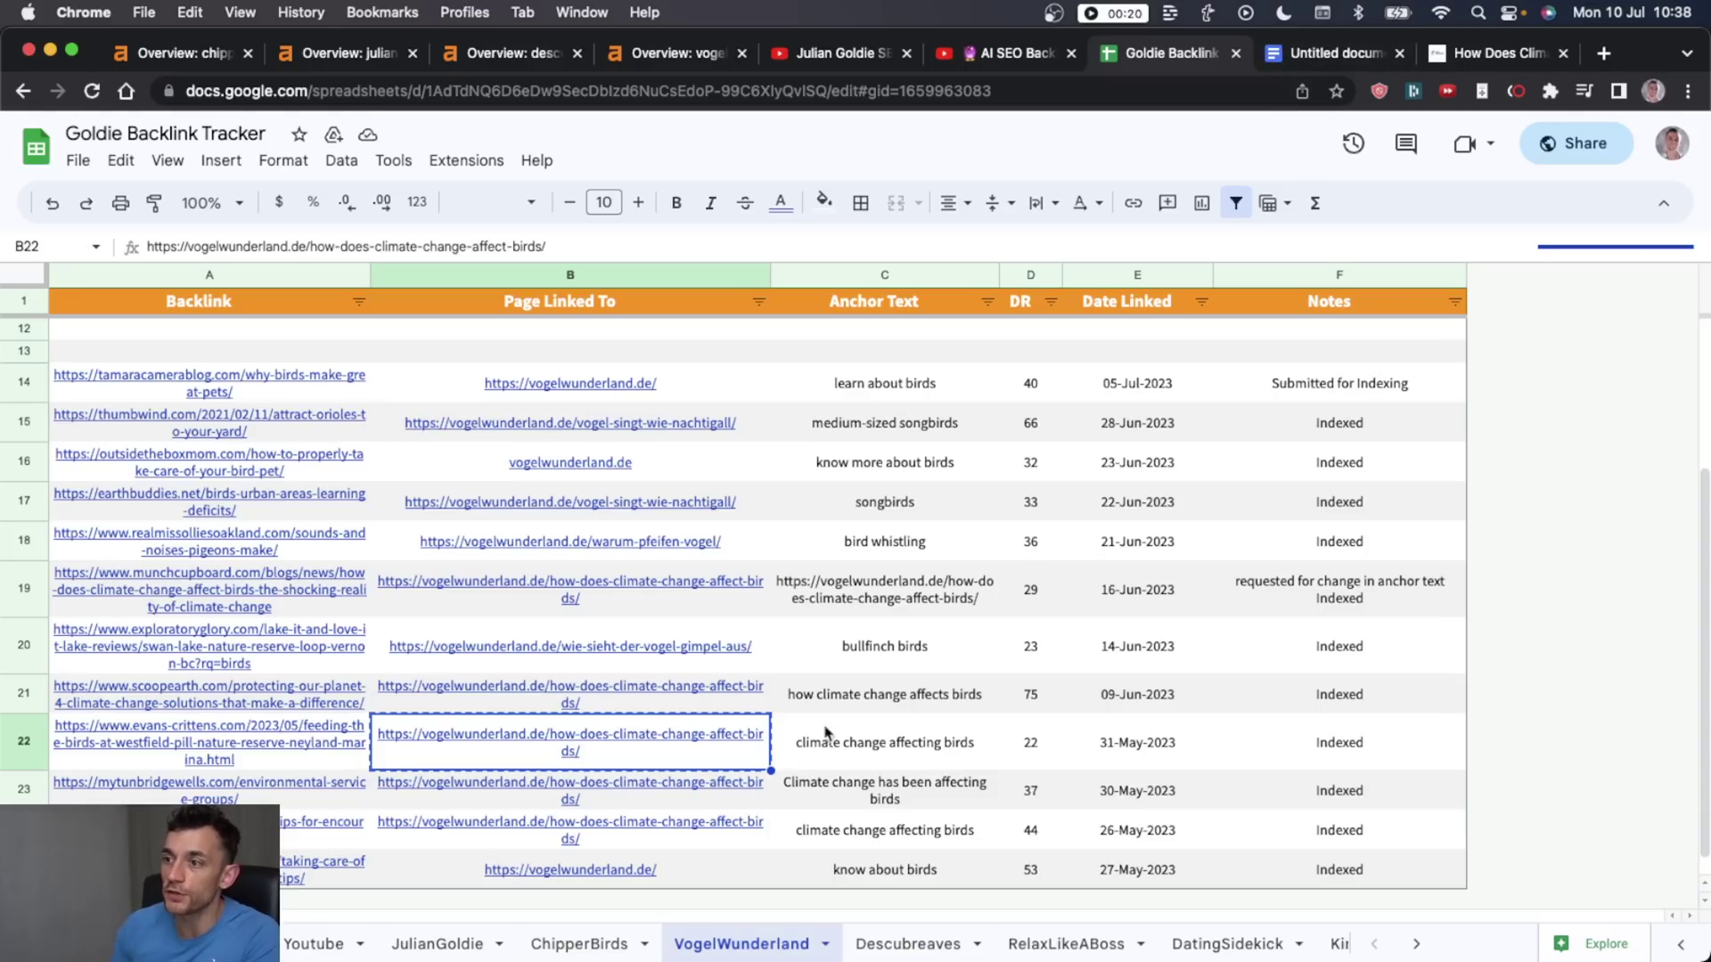
{"action": "left_click", "coordinate": [13, 751]}
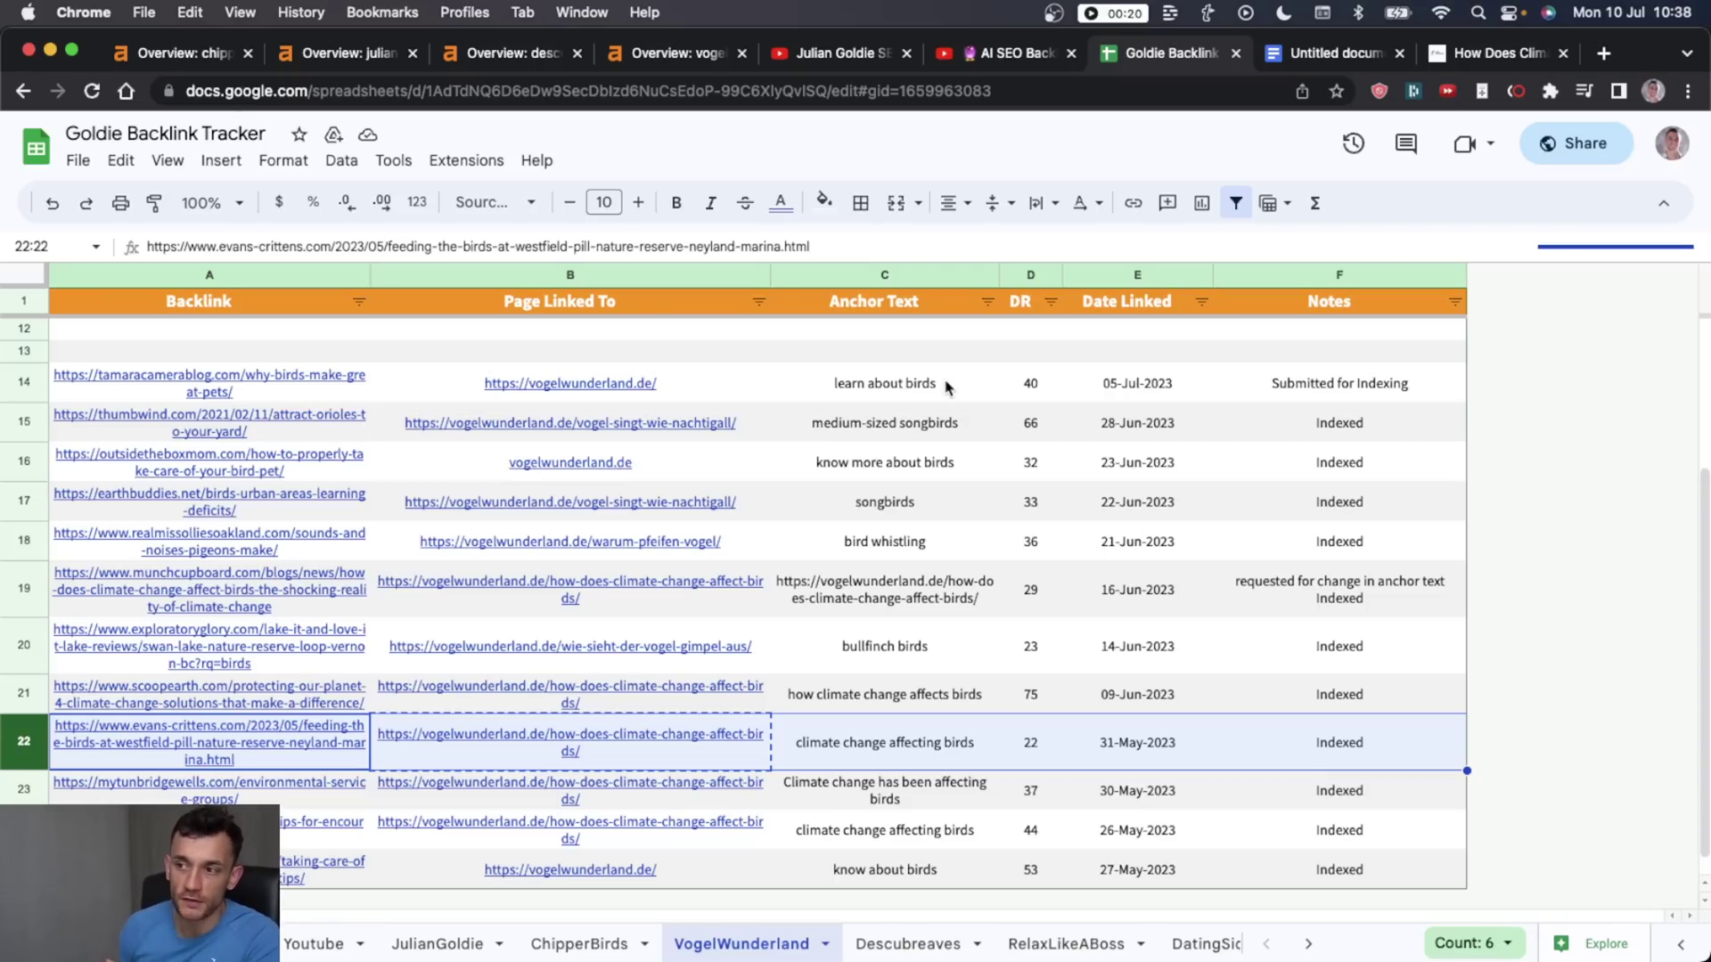
{"action": "left_click", "coordinate": [1398, 53]}
{"action": "left_click", "coordinate": [1336, 53]}
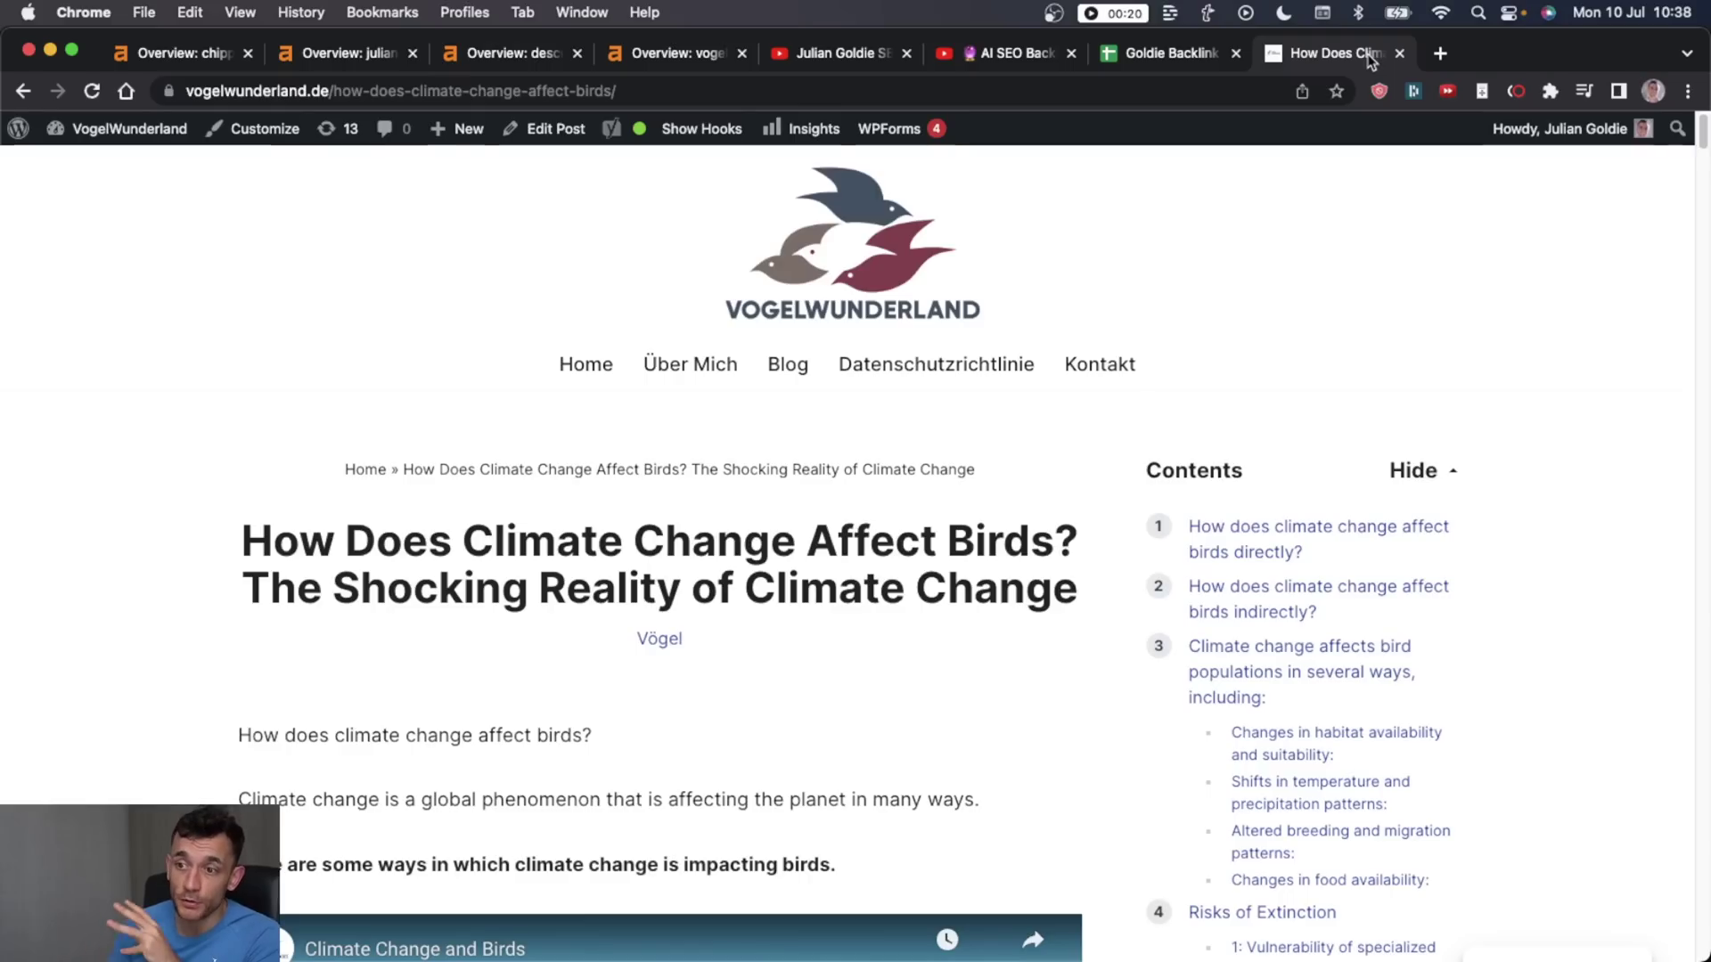
{"action": "scroll", "coordinate": [825, 748], "scroll_direction": "down", "scroll_amount": 10}
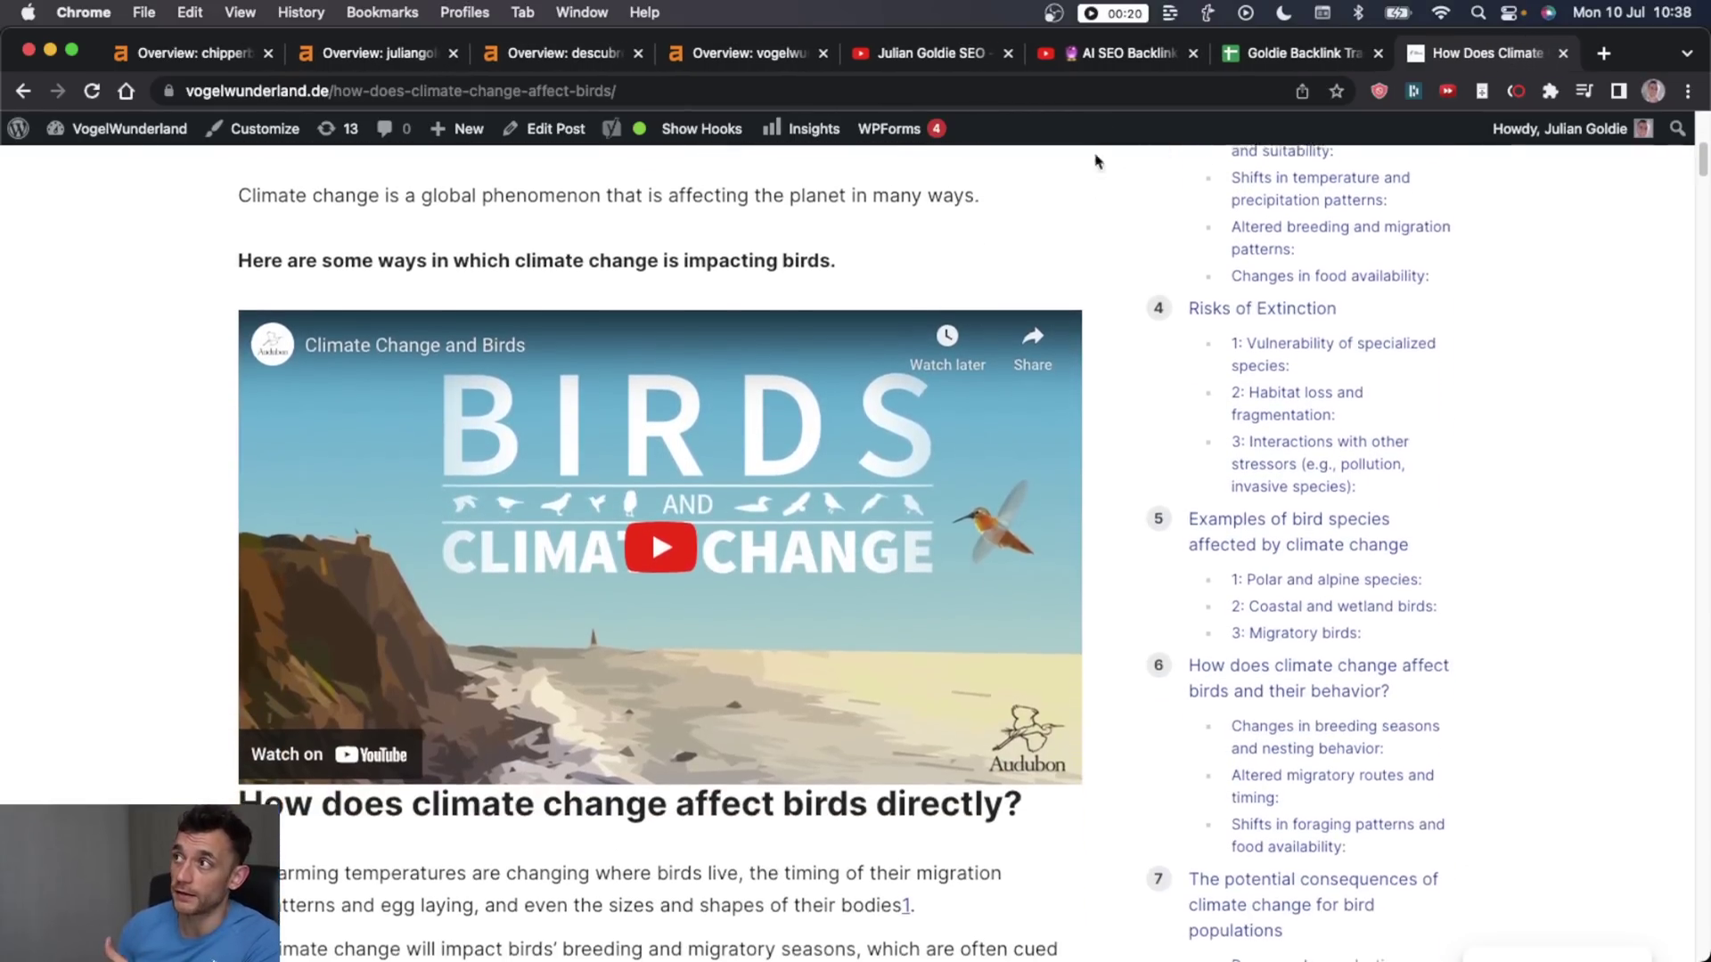
Step: Select B19 and B21–B24, all linking the same article, then view that article again
{"action": "left_click", "coordinate": [1279, 55]}
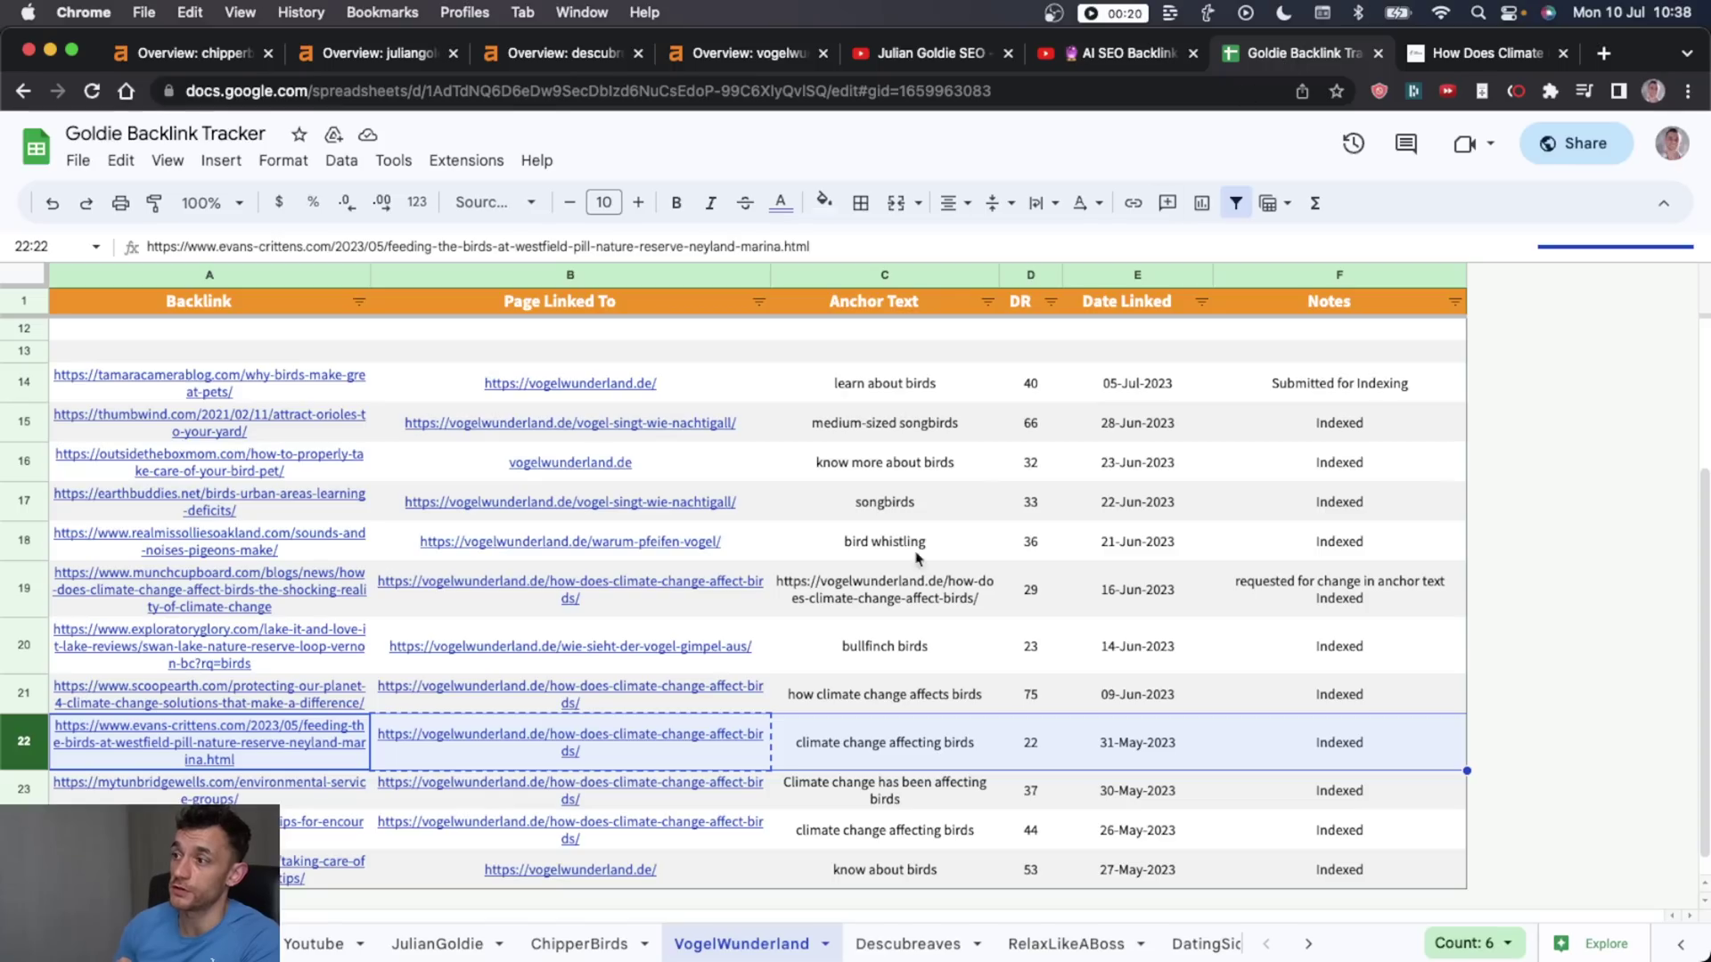
{"action": "left_click", "coordinate": [685, 746]}
{"action": "left_click", "coordinate": [599, 833], "text": "shift"}
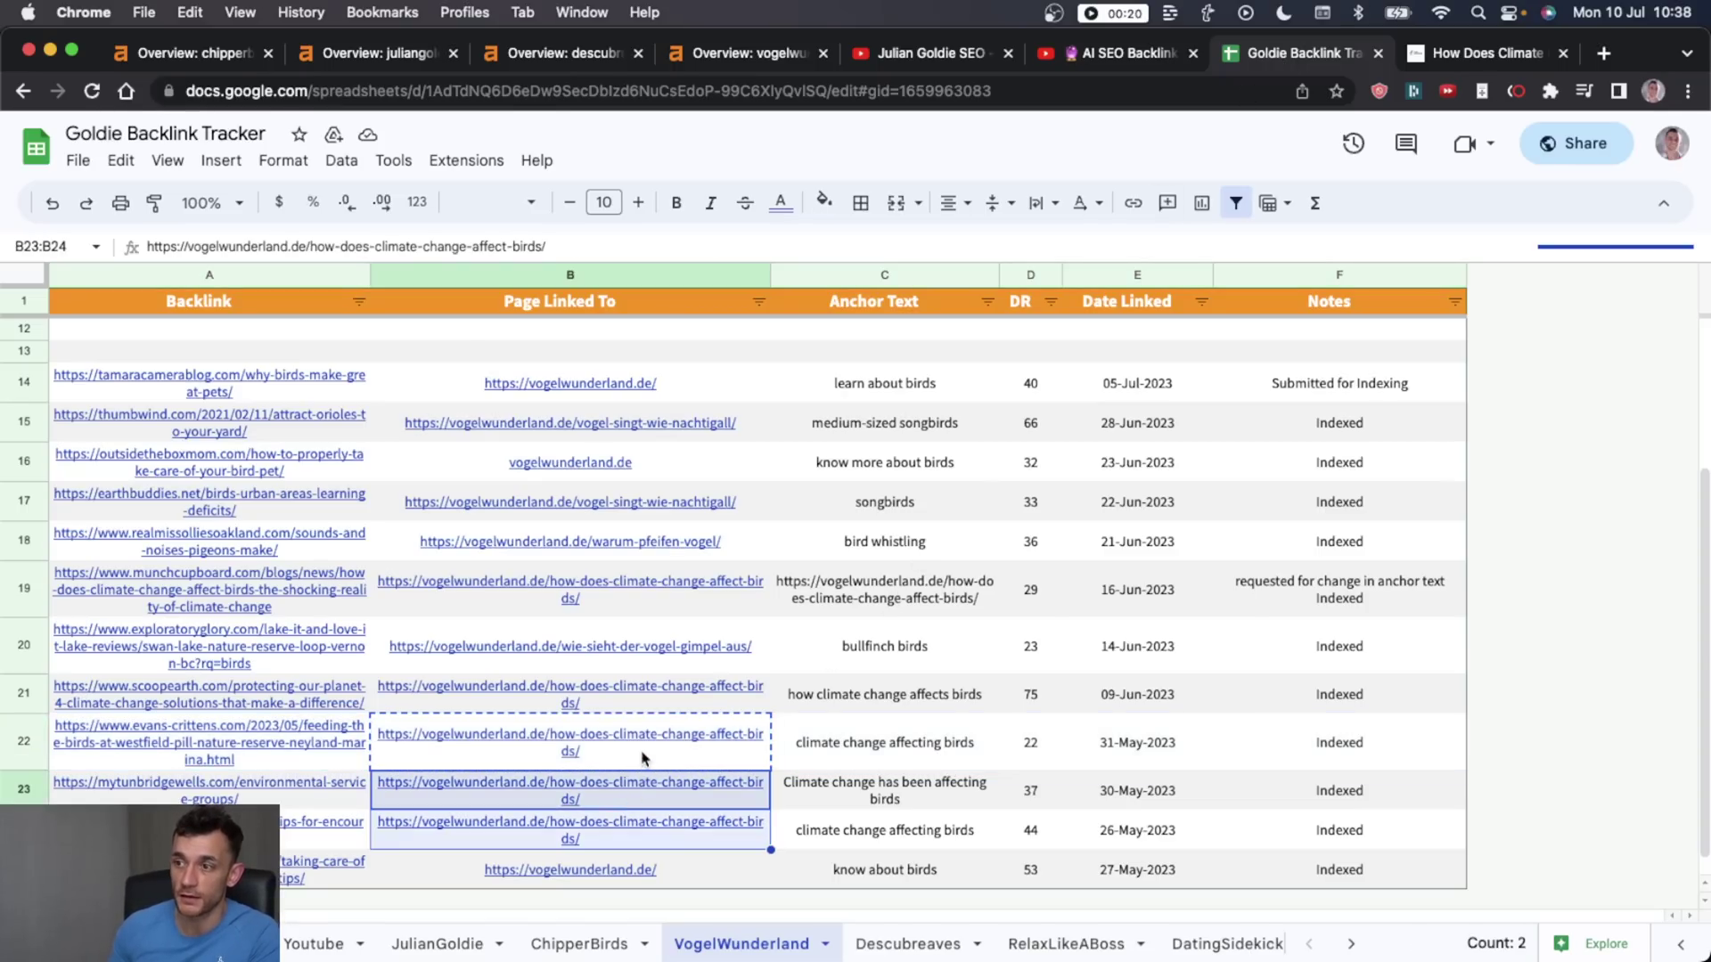
{"action": "left_click", "coordinate": [655, 601], "text": "super"}
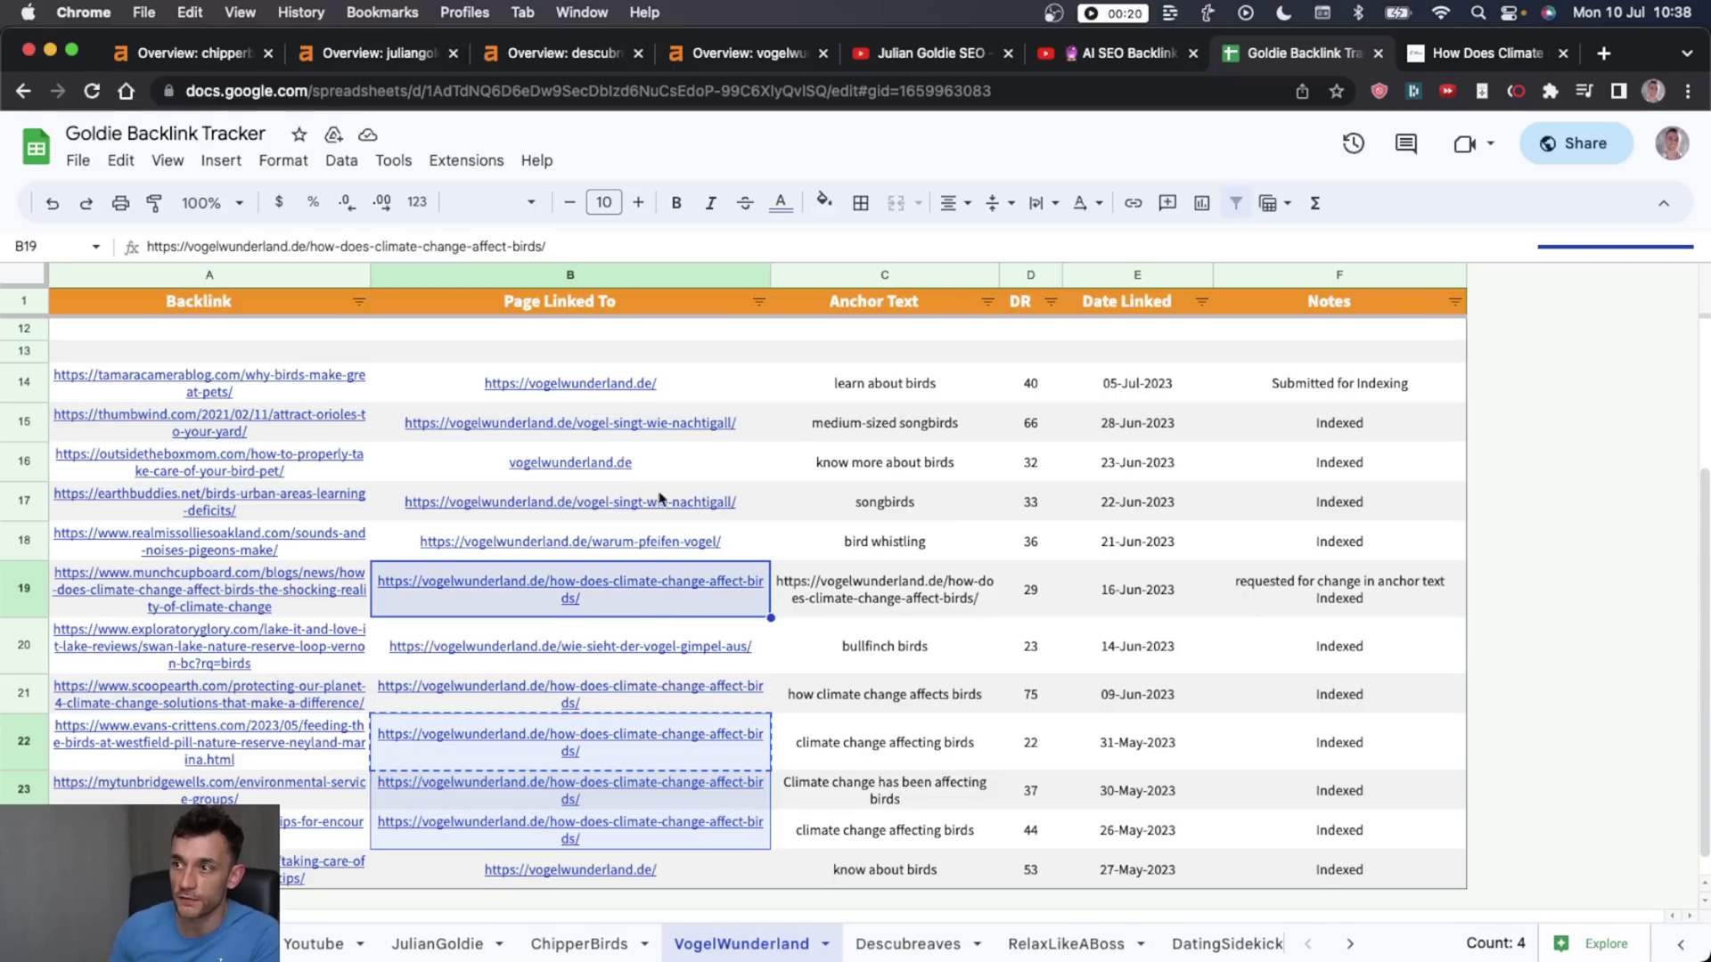
{"action": "left_click", "coordinate": [649, 695], "text": "super"}
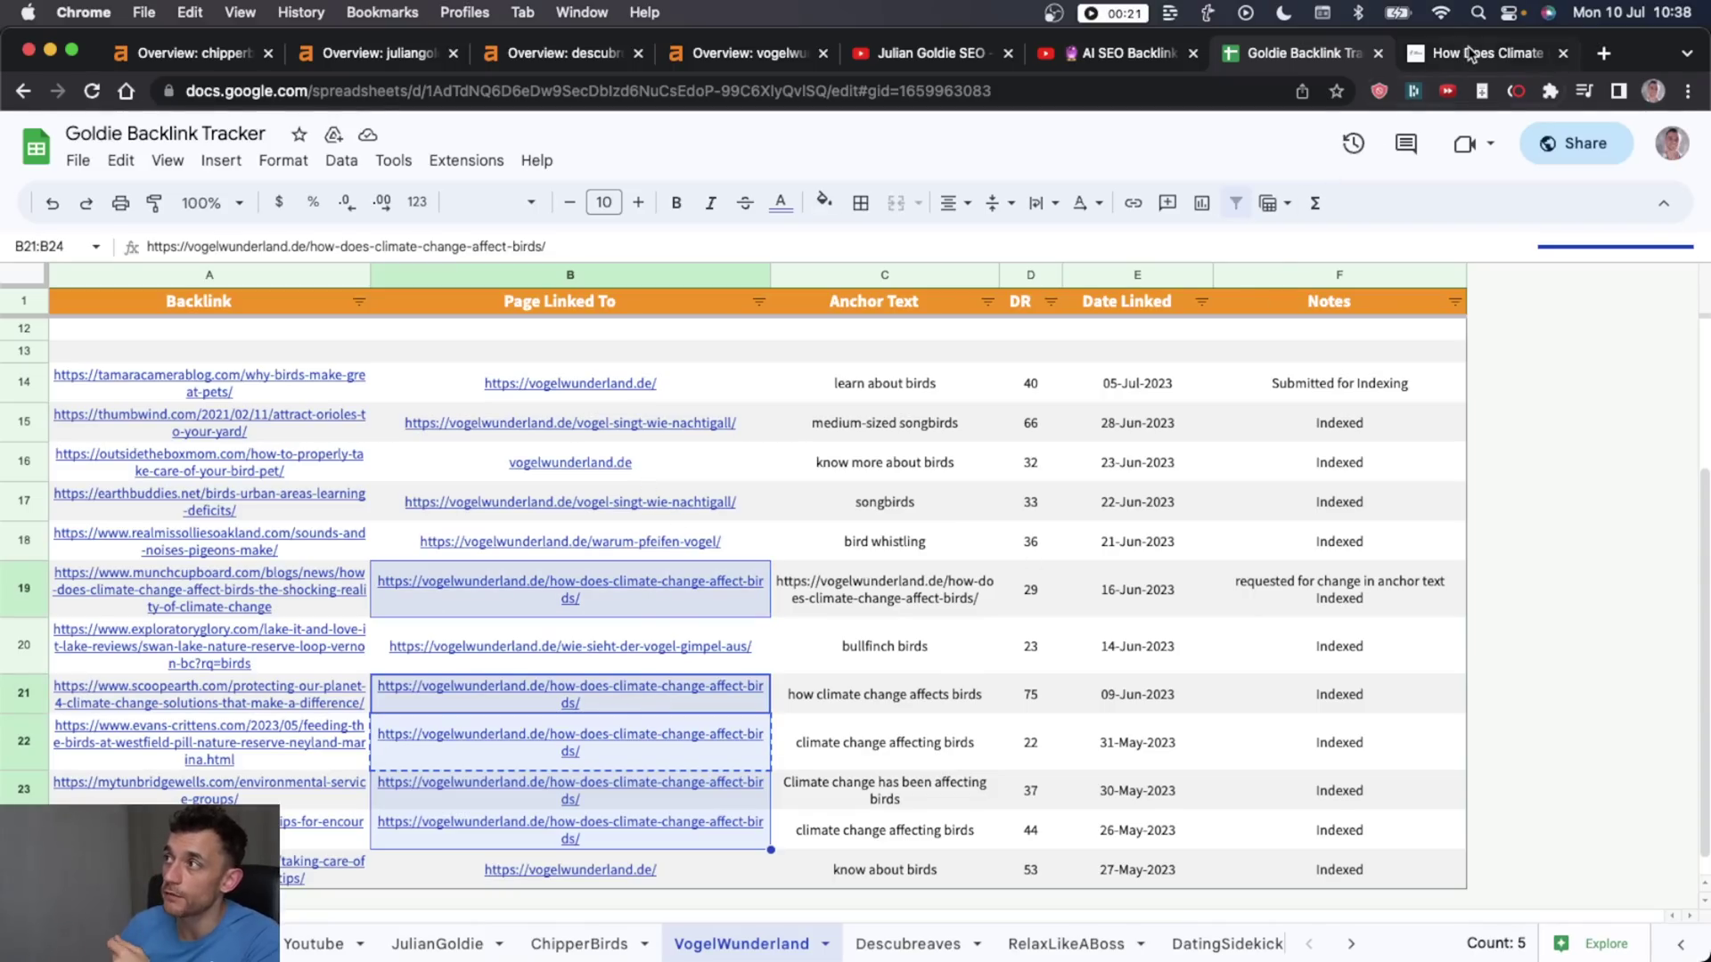
{"action": "key", "text": "ctrl+Tab"}
{"action": "scroll", "coordinate": [754, 721], "scroll_direction": "up", "scroll_amount": 1}
{"action": "scroll", "coordinate": [677, 712], "scroll_direction": "down", "scroll_amount": 20}
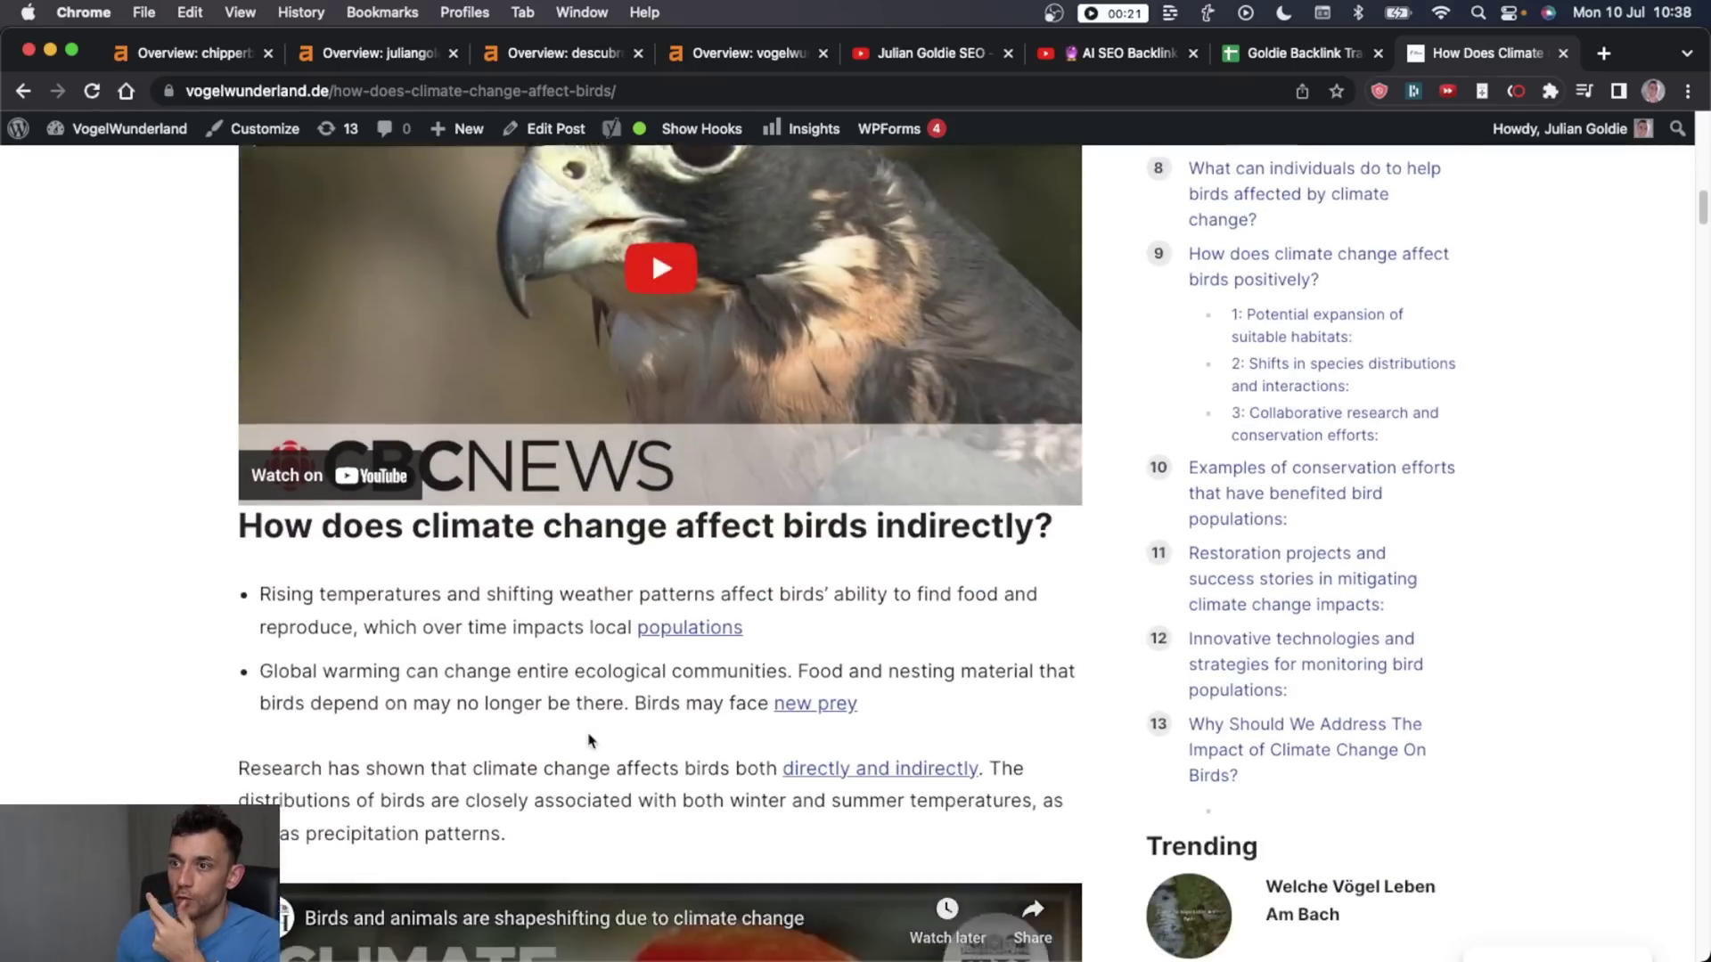
{"action": "scroll", "coordinate": [583, 704], "scroll_direction": "up", "scroll_amount": 3}
{"action": "scroll", "coordinate": [584, 704], "scroll_direction": "up", "scroll_amount": 6}
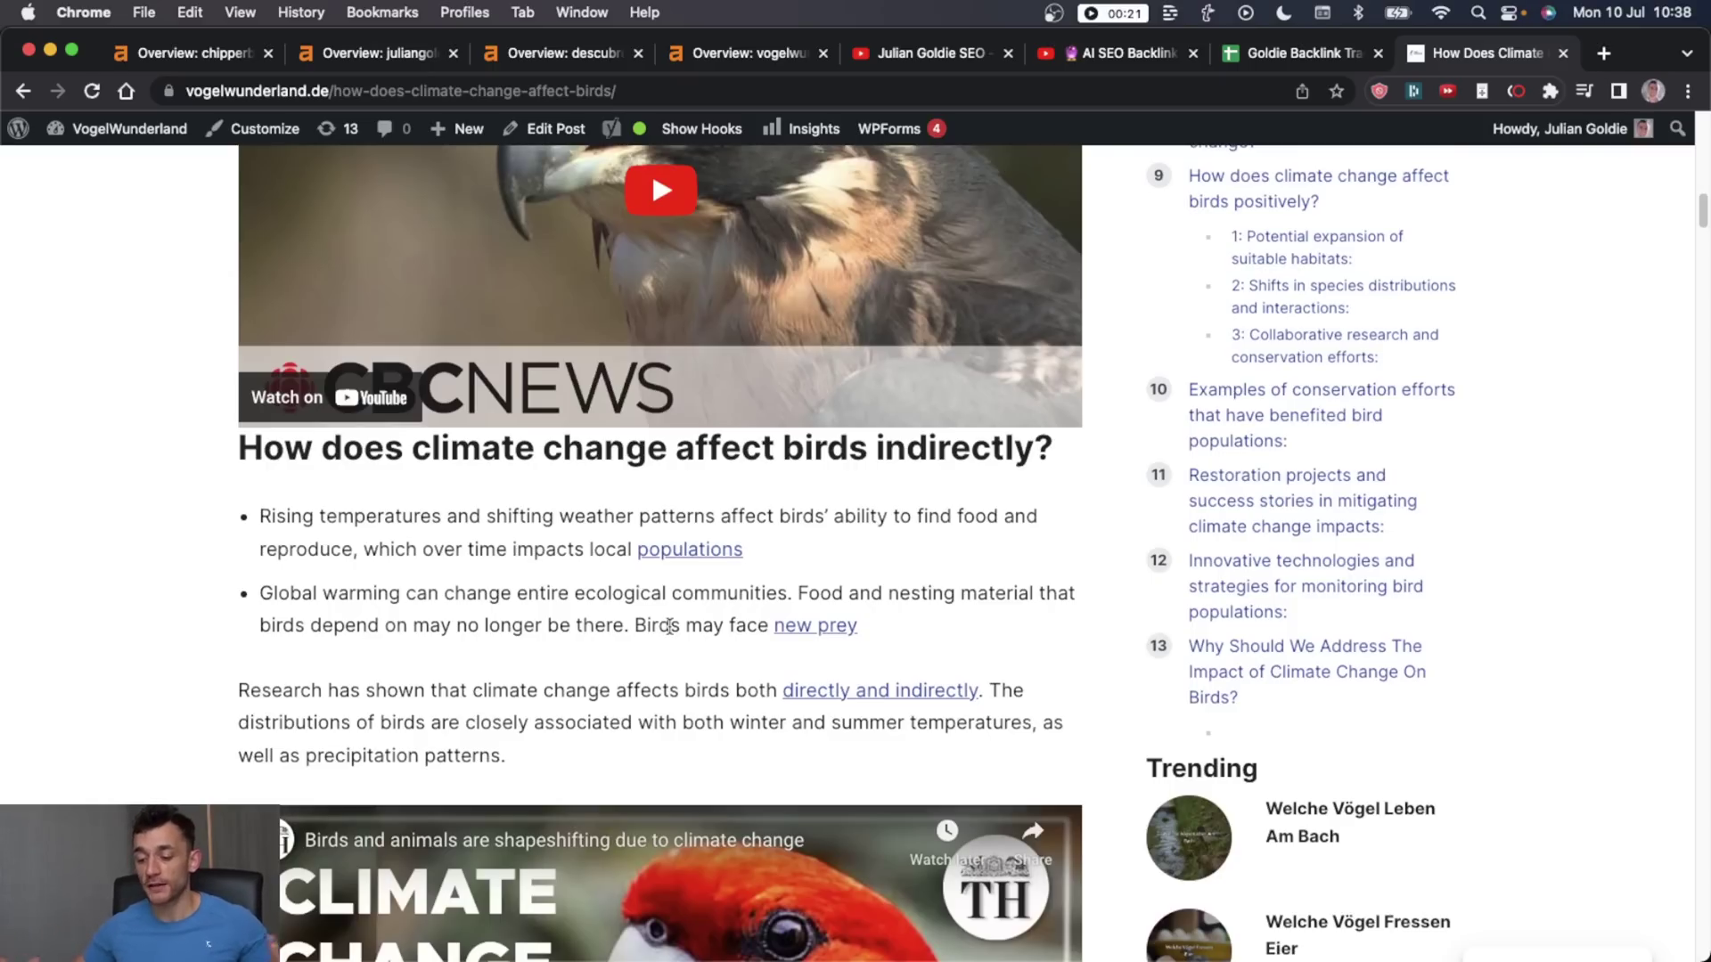
Step: Draw a red circle with an L inside and arrows pointing into it from all sides
{"action": "key", "text": "super+shift+w"}
{"action": "mouse_move", "coordinate": [793, 383]}
{"action": "left_mouse_down"}
{"action": "mouse_move", "coordinate": [549, 454]}
{"action": "mouse_move", "coordinate": [810, 396]}
{"action": "mouse_move", "coordinate": [758, 382]}
{"action": "left_mouse_up"}
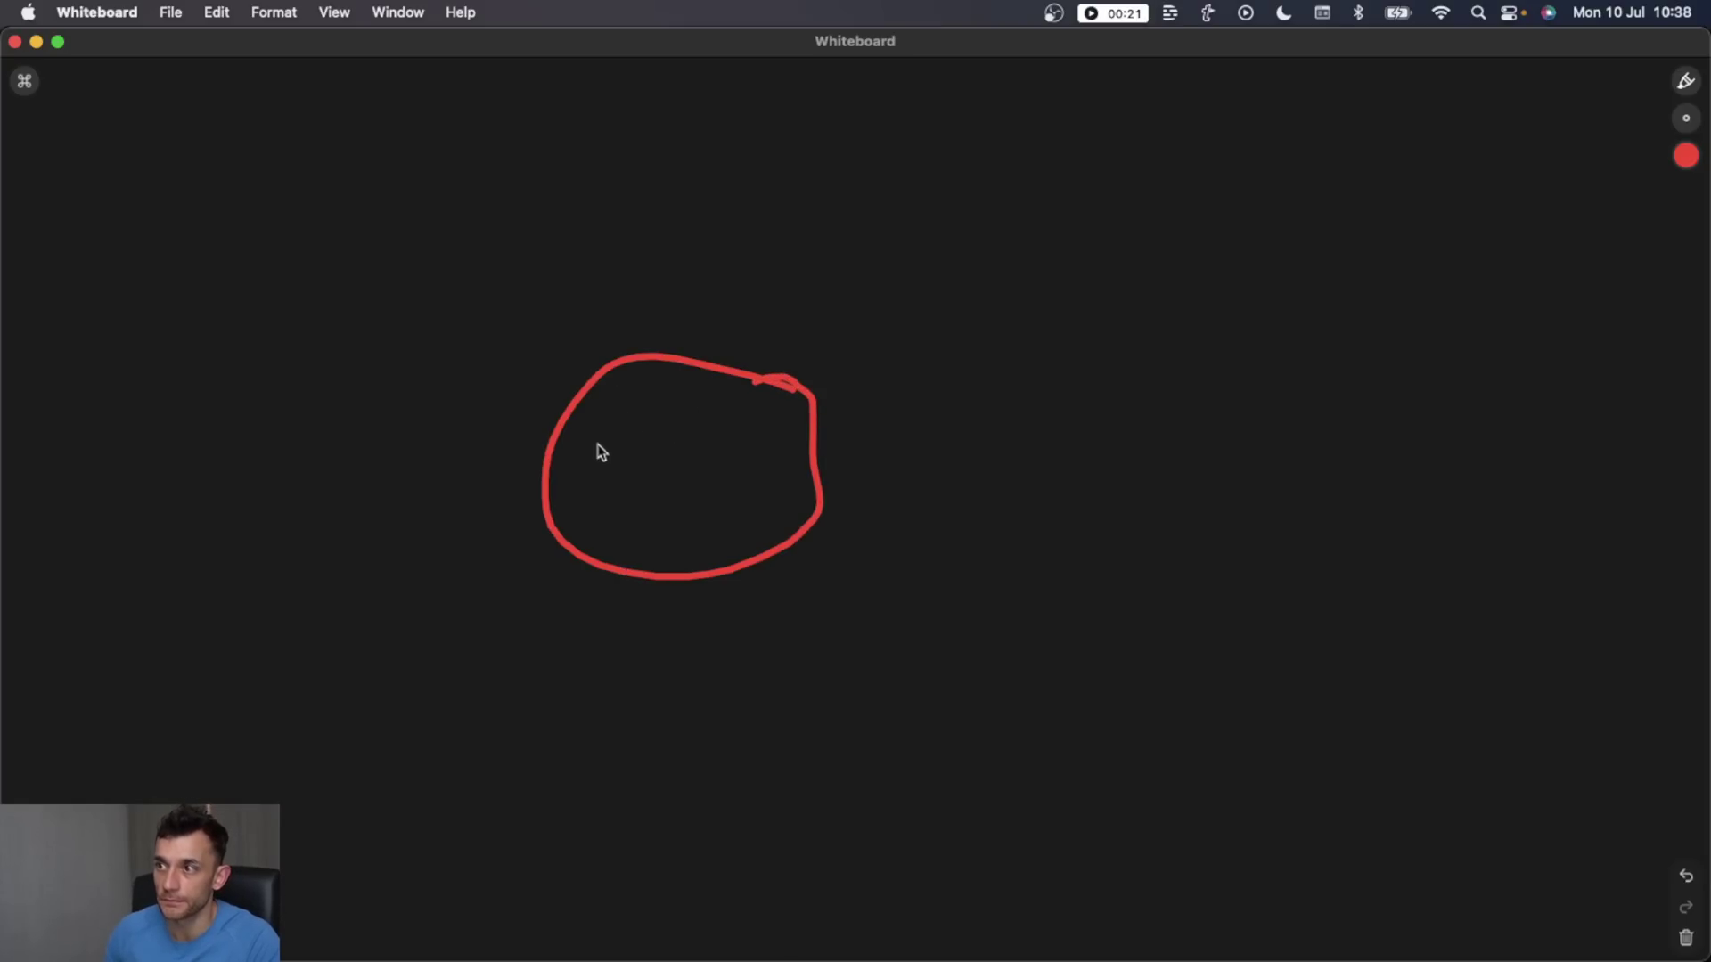
{"action": "mouse_move", "coordinate": [628, 414]}
{"action": "left_mouse_down"}
{"action": "mouse_move", "coordinate": [599, 494]}
{"action": "mouse_move", "coordinate": [713, 499]}
{"action": "left_mouse_up"}
{"action": "mouse_move", "coordinate": [594, 252]}
{"action": "left_mouse_down"}
{"action": "mouse_move", "coordinate": [615, 361]}
{"action": "mouse_move", "coordinate": [695, 324]}
{"action": "left_mouse_up"}
{"action": "mouse_move", "coordinate": [898, 297]}
{"action": "left_mouse_down"}
{"action": "mouse_move", "coordinate": [847, 381]}
{"action": "mouse_move", "coordinate": [812, 364]}
{"action": "left_mouse_up"}
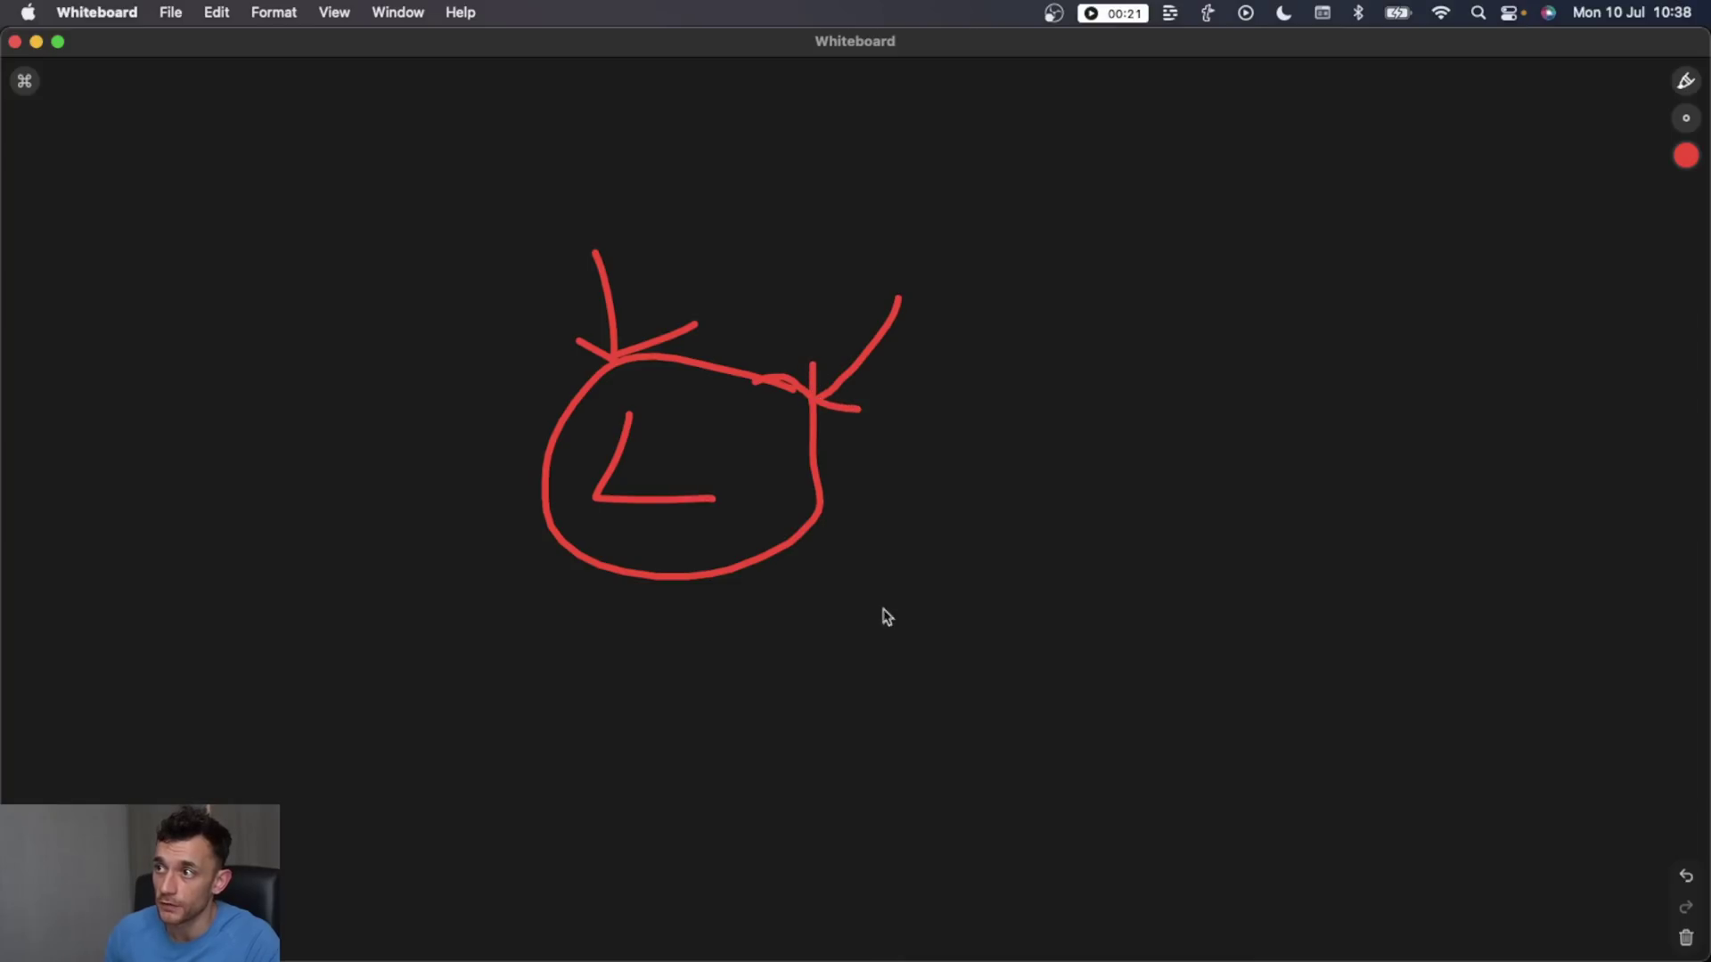
{"action": "mouse_move", "coordinate": [956, 587]}
{"action": "left_mouse_down"}
{"action": "mouse_move", "coordinate": [810, 542]}
{"action": "mouse_move", "coordinate": [806, 565]}
{"action": "mouse_move", "coordinate": [876, 526]}
{"action": "left_mouse_up"}
{"action": "mouse_move", "coordinate": [589, 558]}
{"action": "left_mouse_down"}
{"action": "mouse_move", "coordinate": [532, 567]}
{"action": "mouse_move", "coordinate": [593, 591]}
{"action": "left_mouse_up"}
{"action": "mouse_move", "coordinate": [439, 377]}
{"action": "left_mouse_down"}
{"action": "mouse_move", "coordinate": [542, 446]}
{"action": "mouse_move", "coordinate": [516, 453]}
{"action": "mouse_move", "coordinate": [543, 418]}
{"action": "left_mouse_up"}
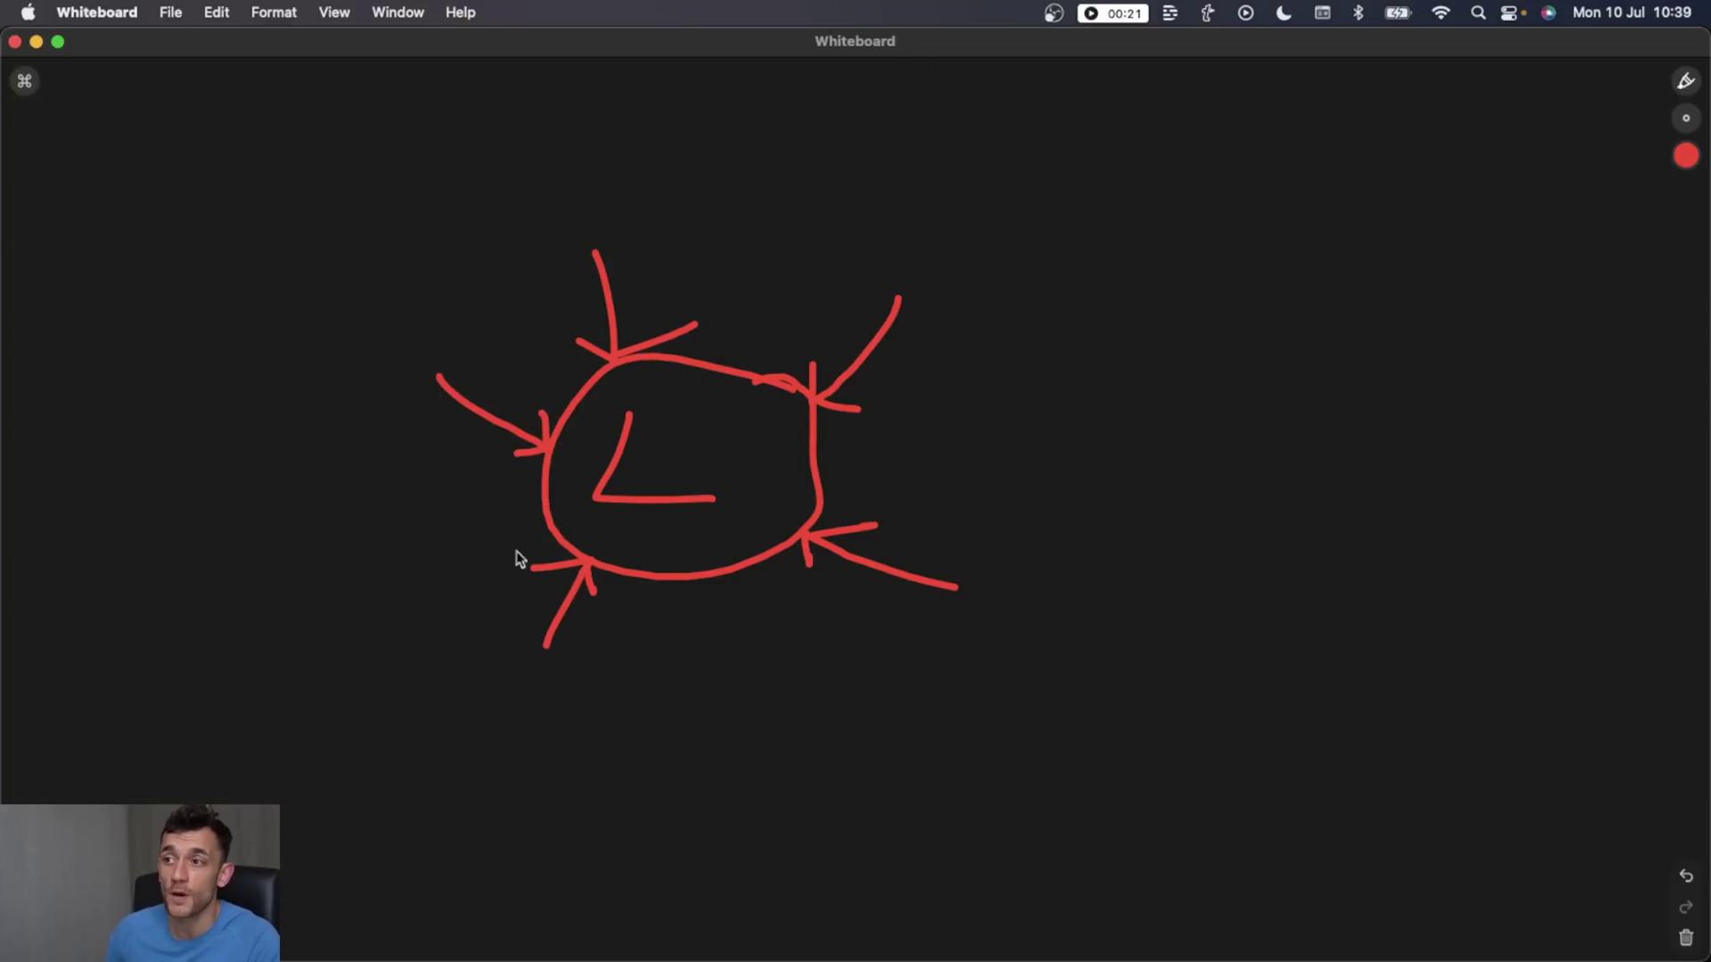
Step: Close the whiteboard and highlight the climate-change article's title and opening question
{"action": "left_click", "coordinate": [15, 41]}
{"action": "scroll", "coordinate": [584, 427], "scroll_direction": "down", "scroll_amount": 10}
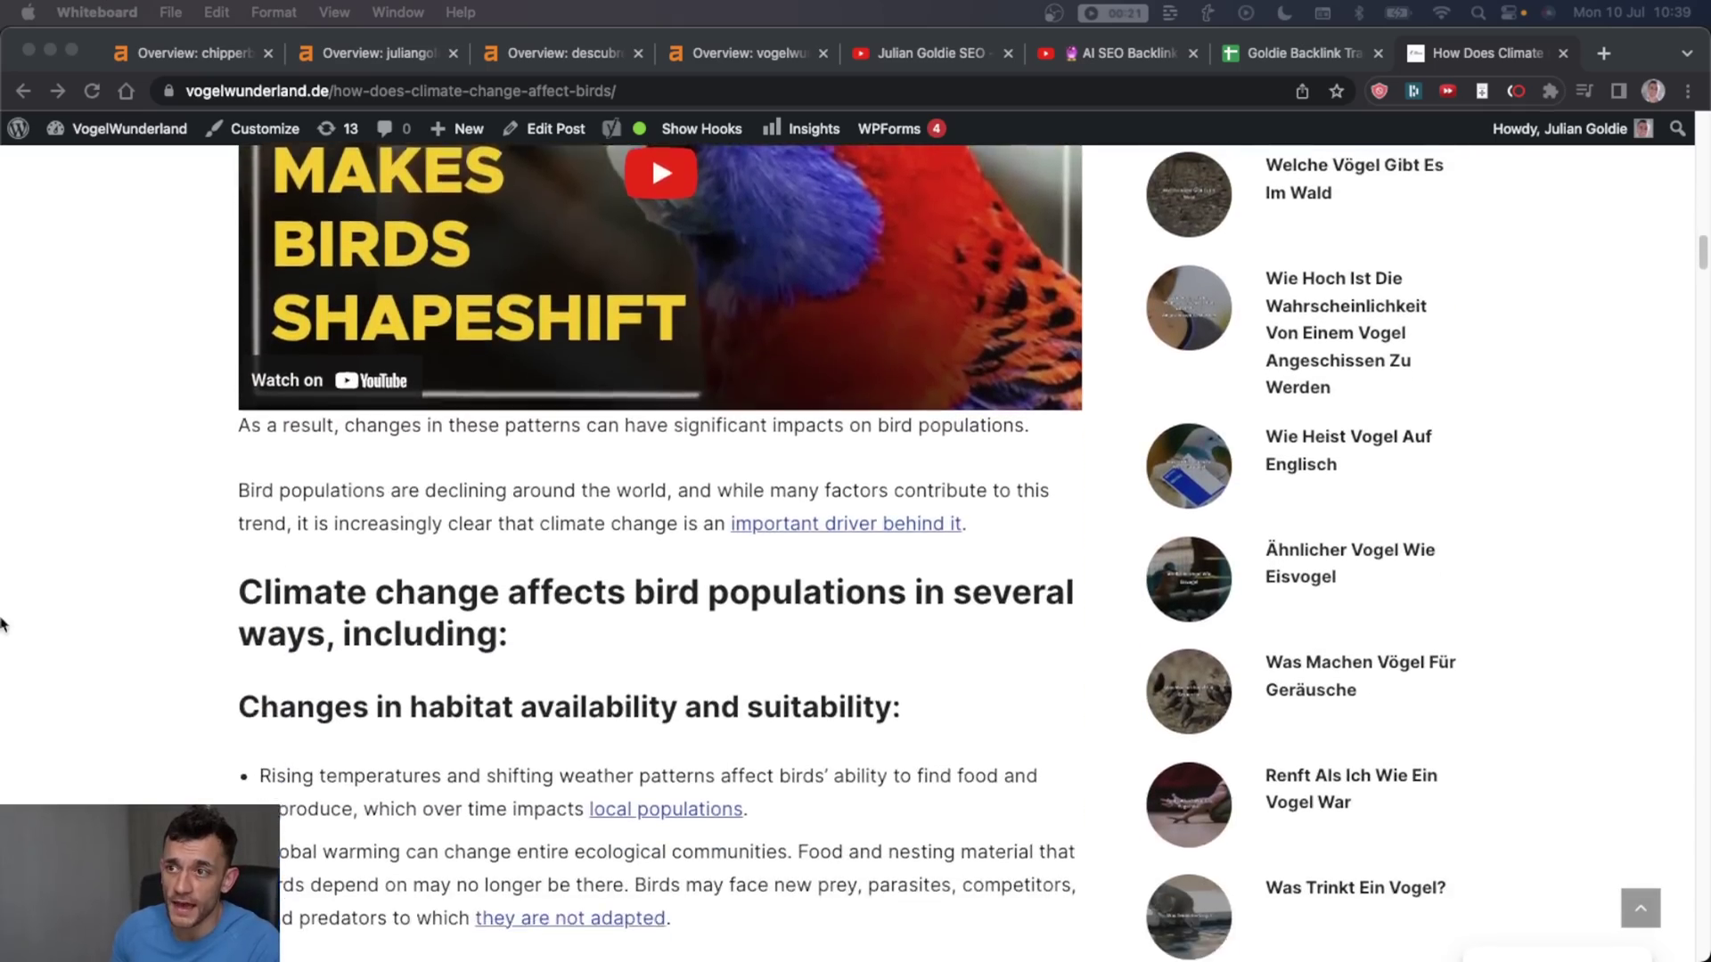
{"action": "scroll", "coordinate": [536, 481], "scroll_direction": "up", "scroll_amount": 15}
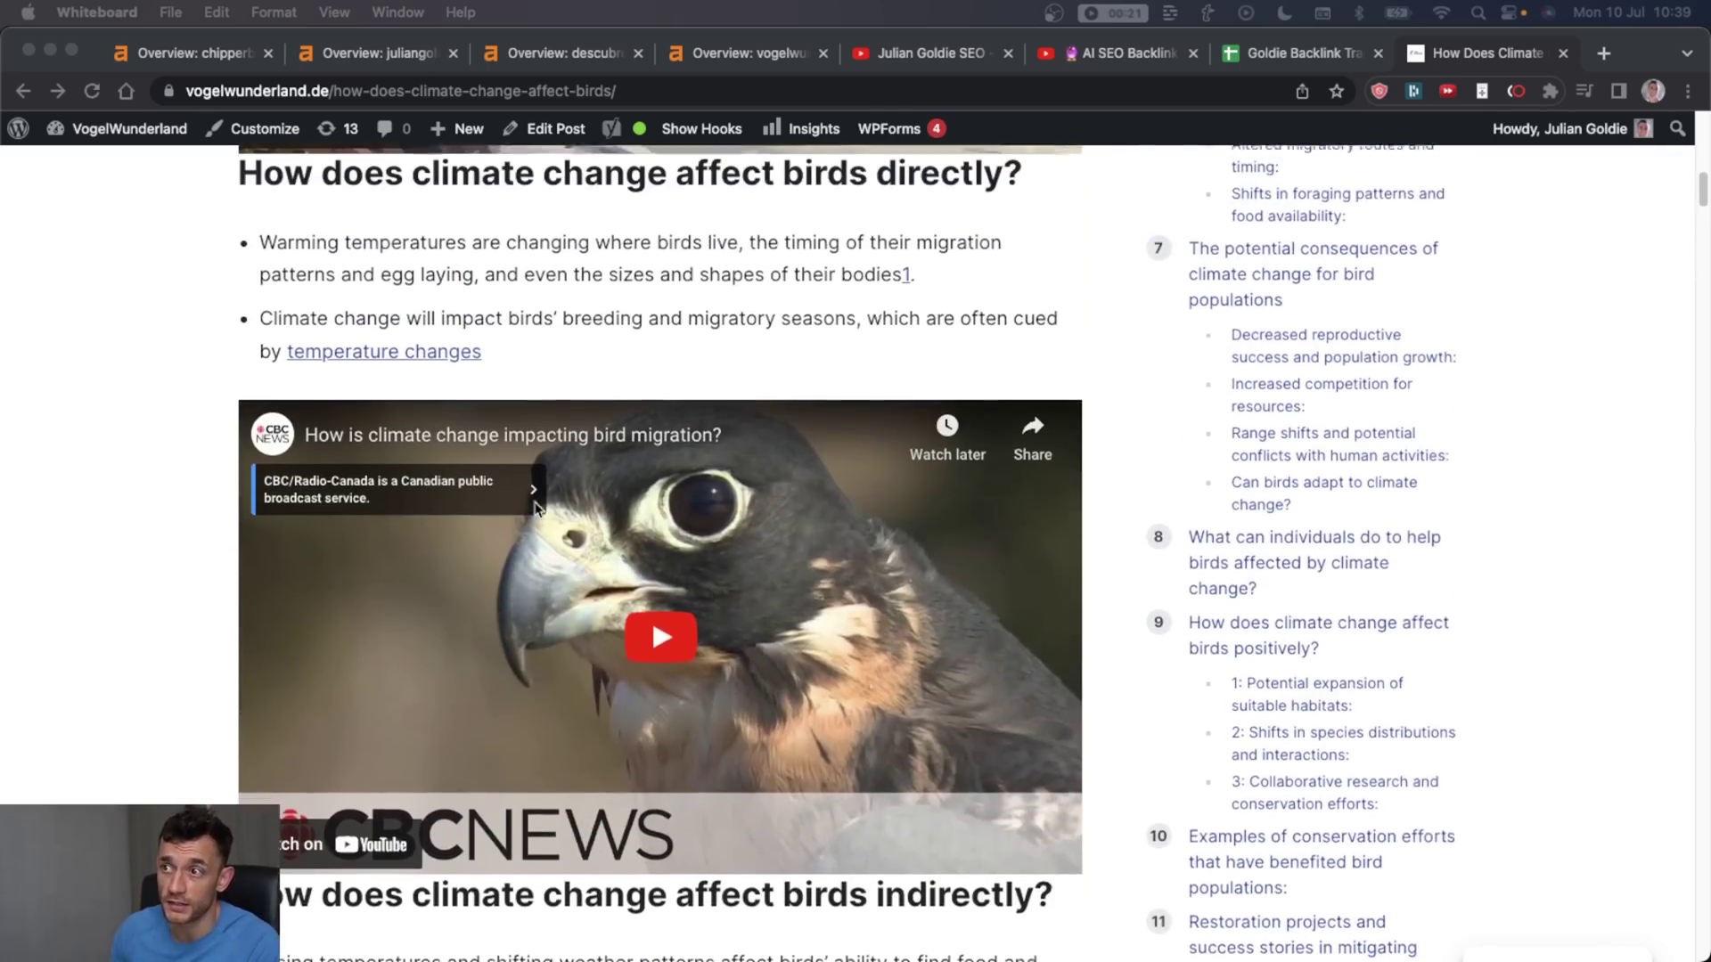
{"action": "scroll", "coordinate": [536, 483], "scroll_direction": "up", "scroll_amount": 8}
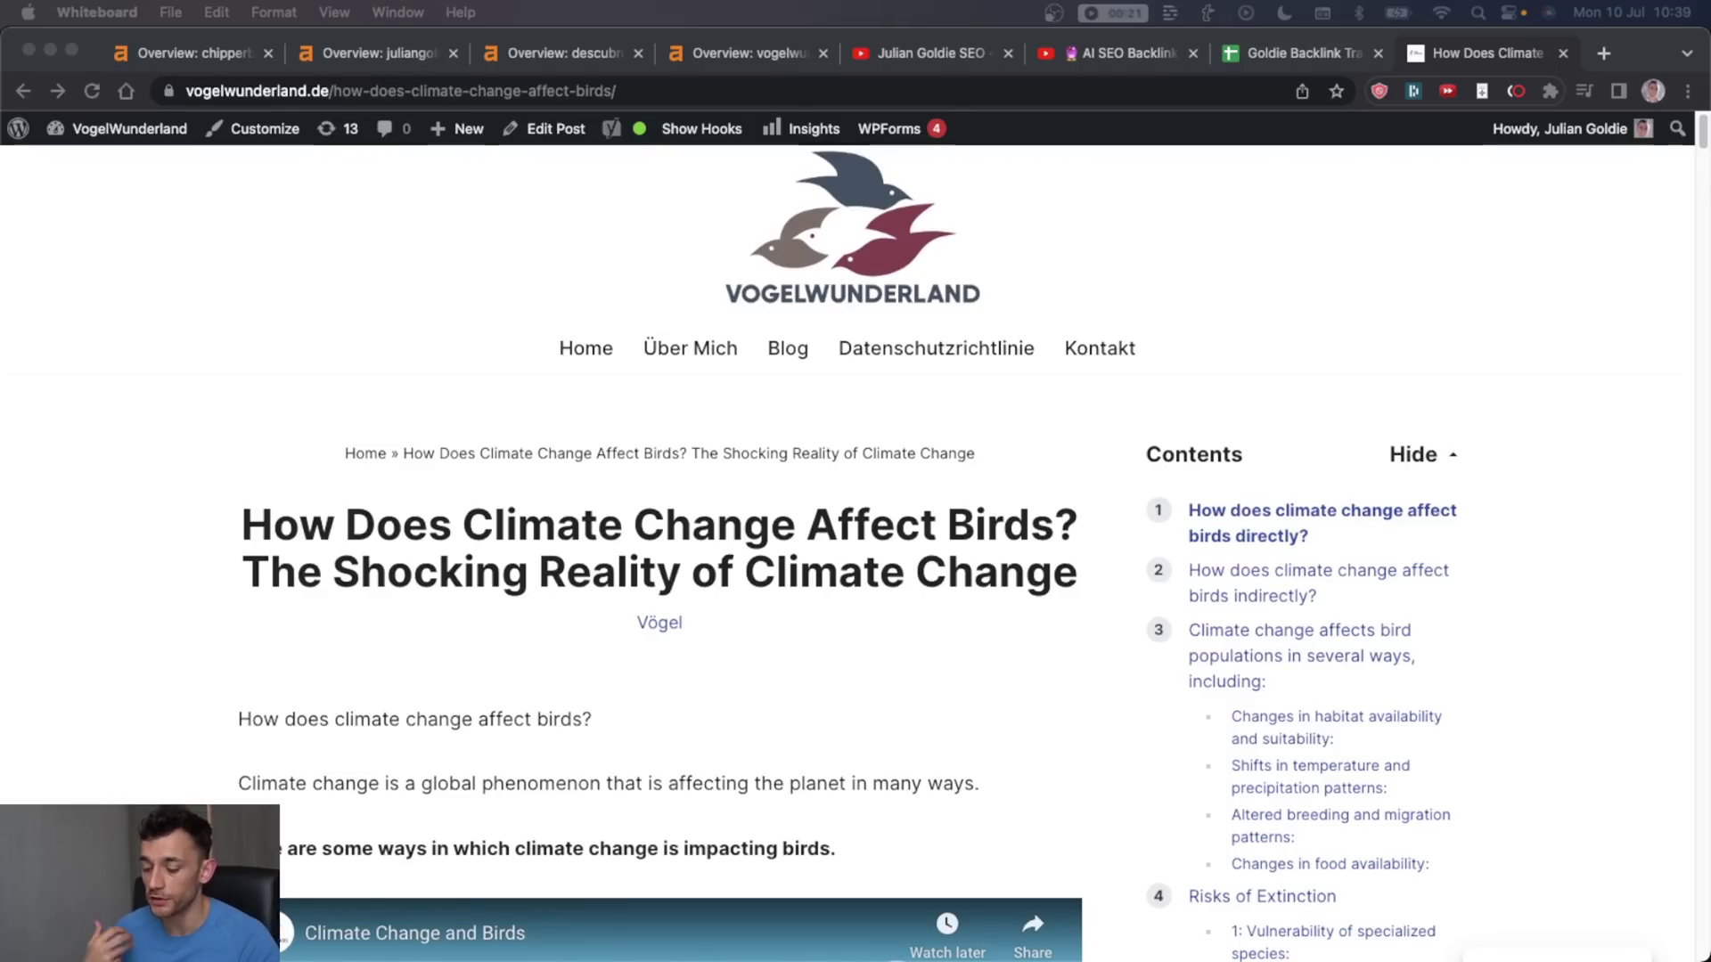
{"action": "left_click", "coordinate": [791, 511]}
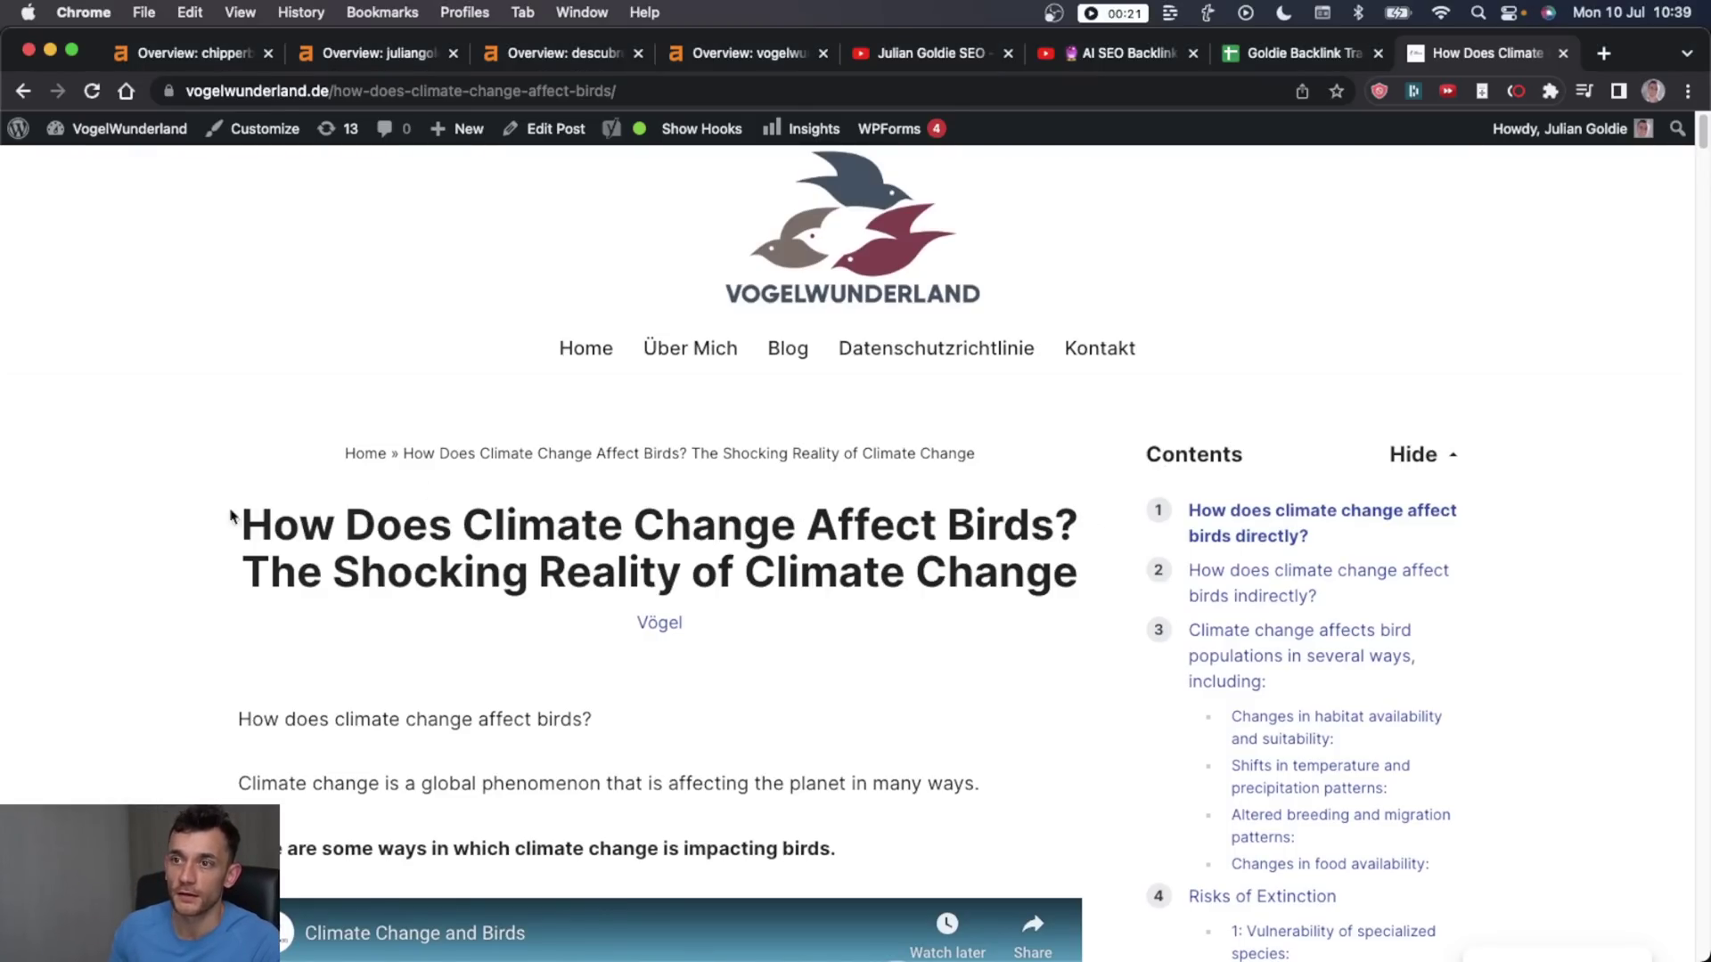
{"action": "left_click_drag", "start_coordinate": [217, 508], "coordinate": [1083, 575]}
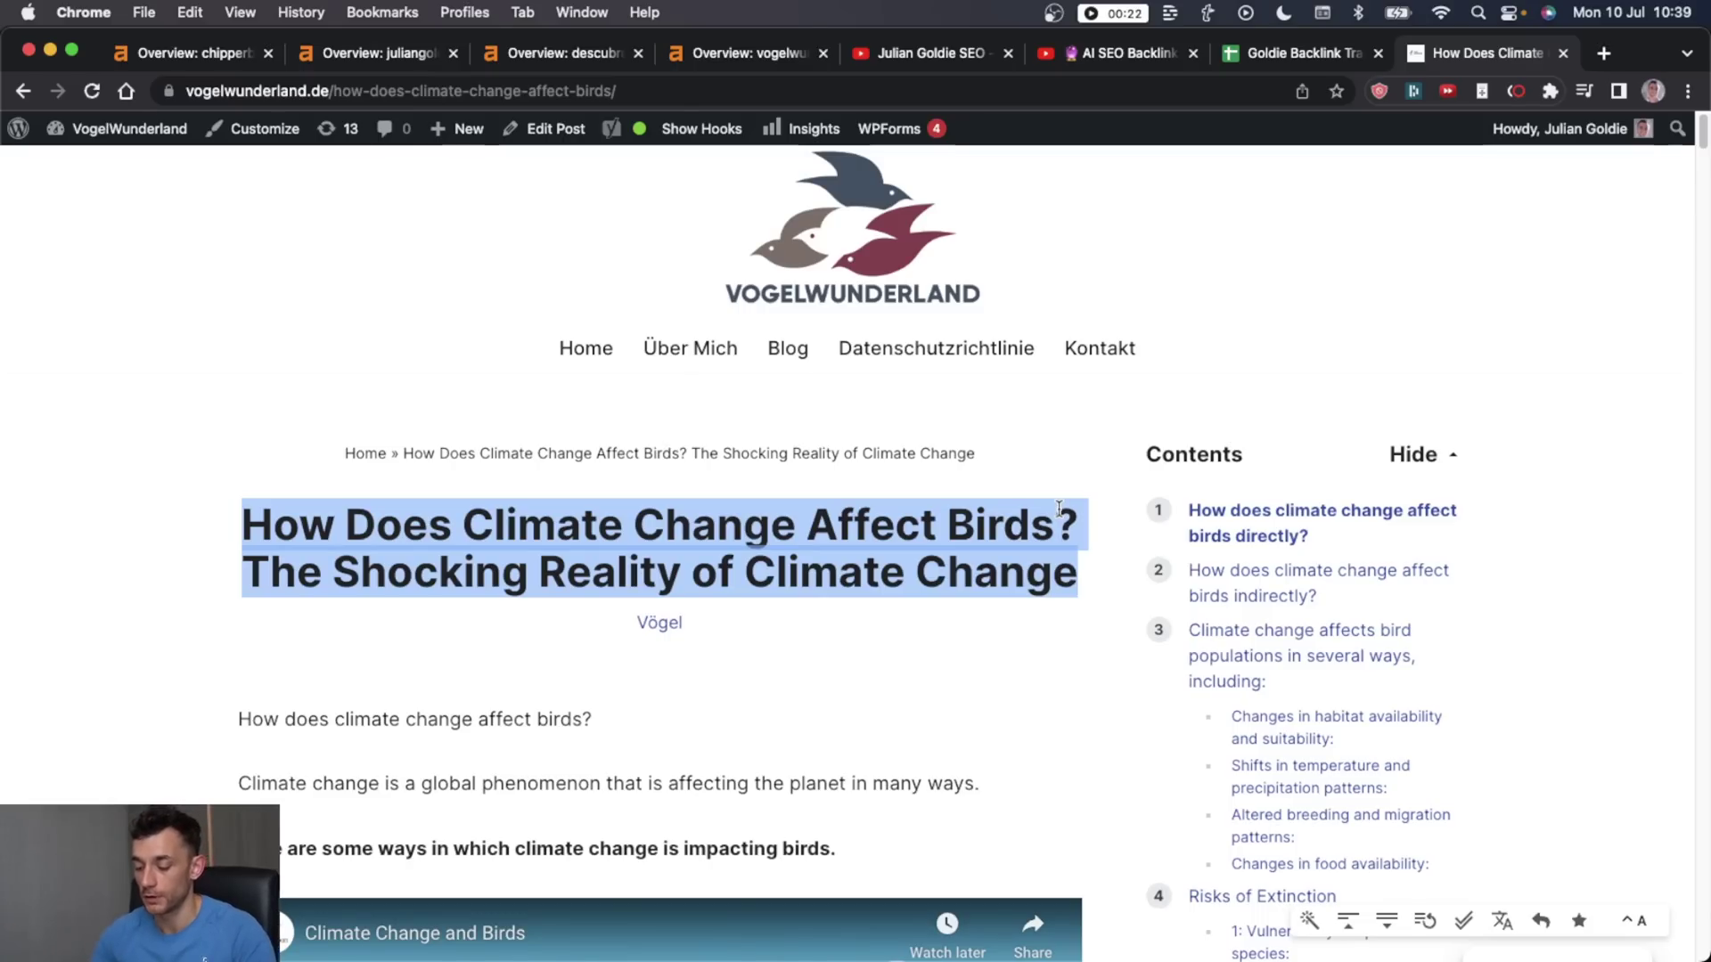
{"action": "left_click_drag", "start_coordinate": [211, 516], "coordinate": [992, 643]}
{"action": "left_click", "coordinate": [992, 643]}
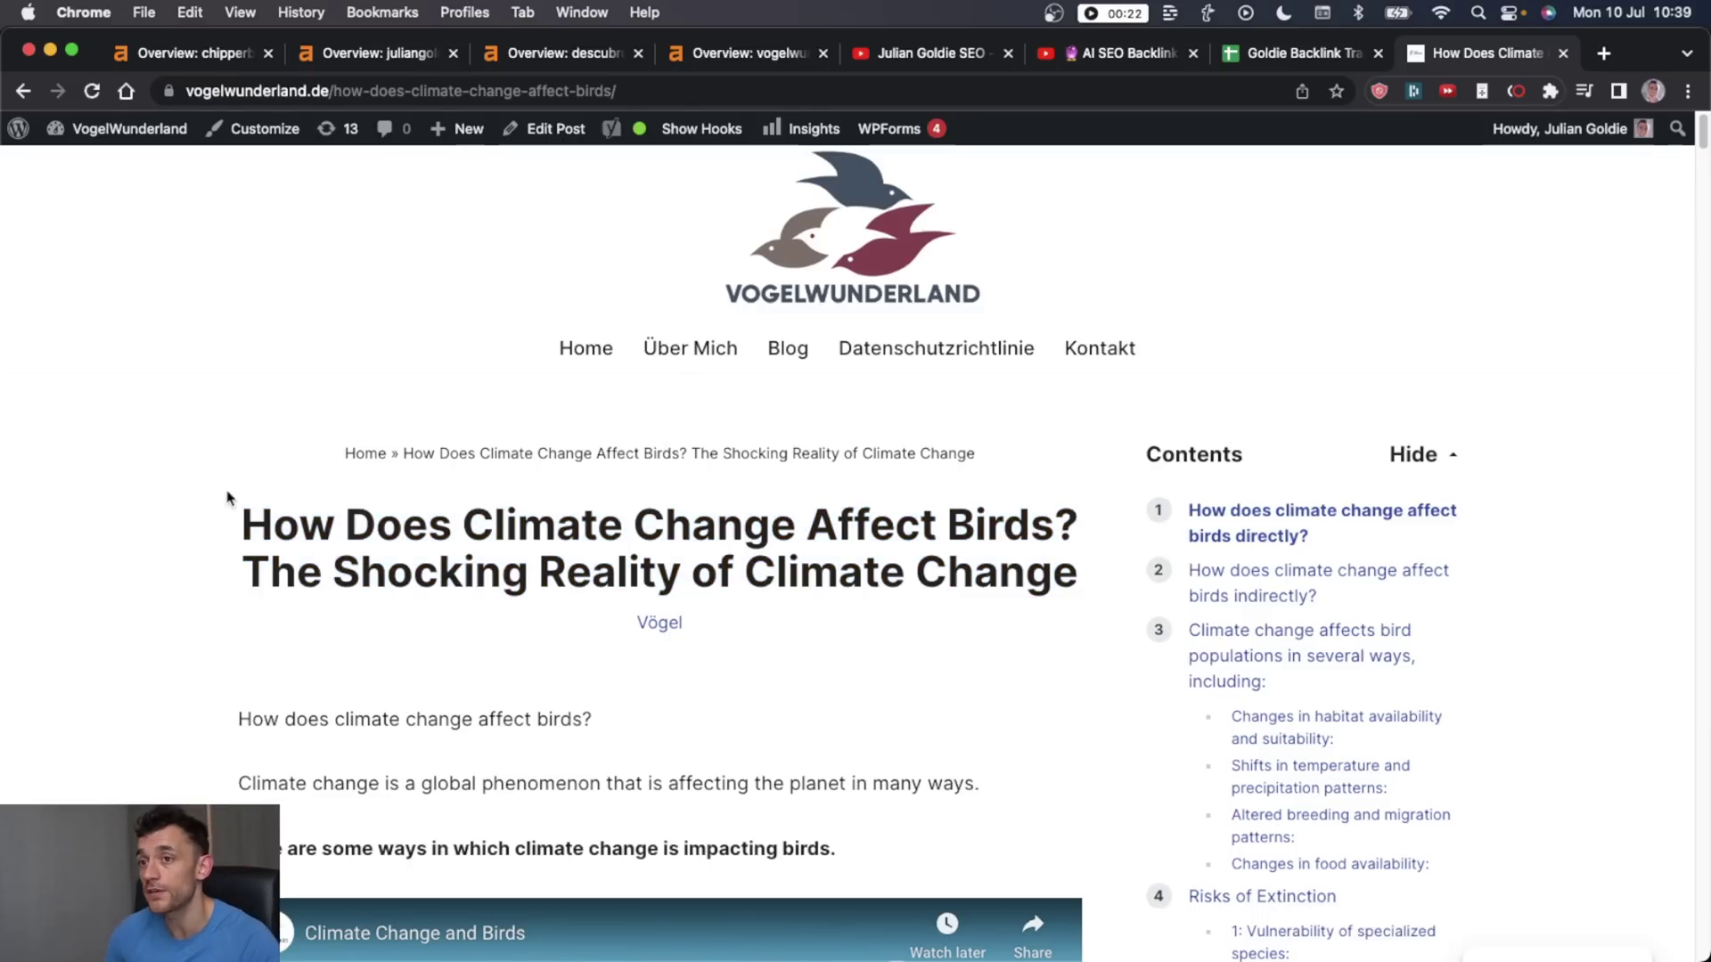
{"action": "left_click_drag", "start_coordinate": [221, 499], "coordinate": [762, 731]}
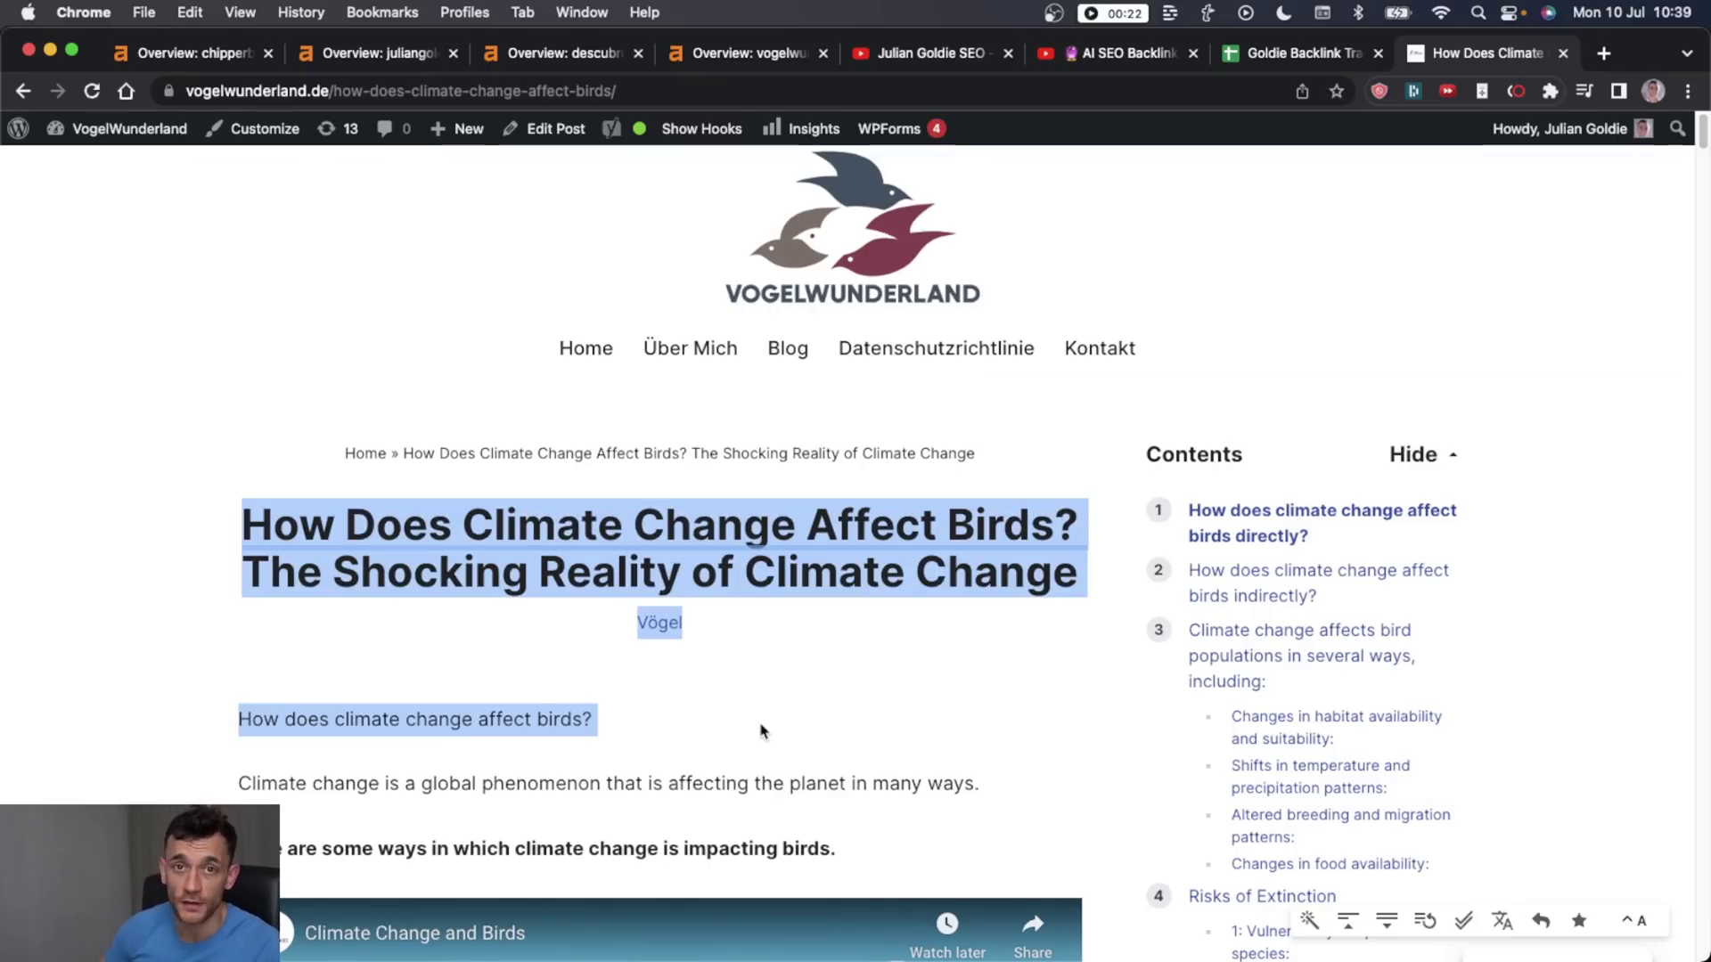
Step: Open ChatGPT in a new browser tab
{"action": "key", "text": "super+t"}
{"action": "type", "text": "ch"}
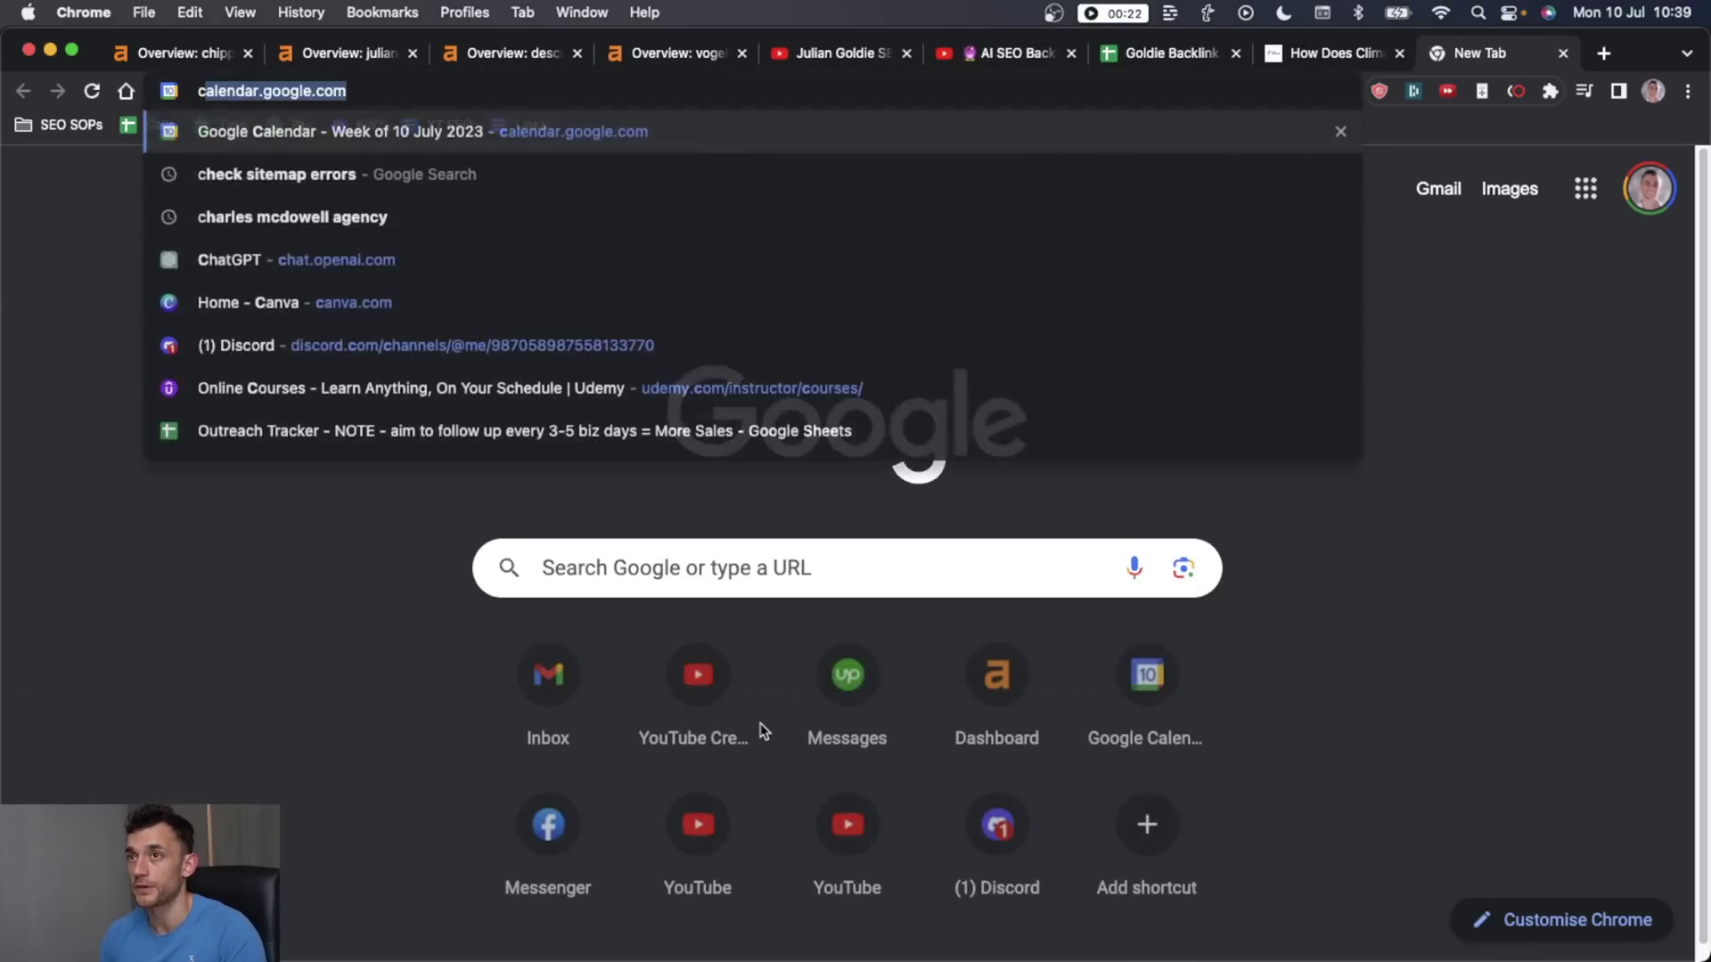
{"action": "key", "text": "Return"}
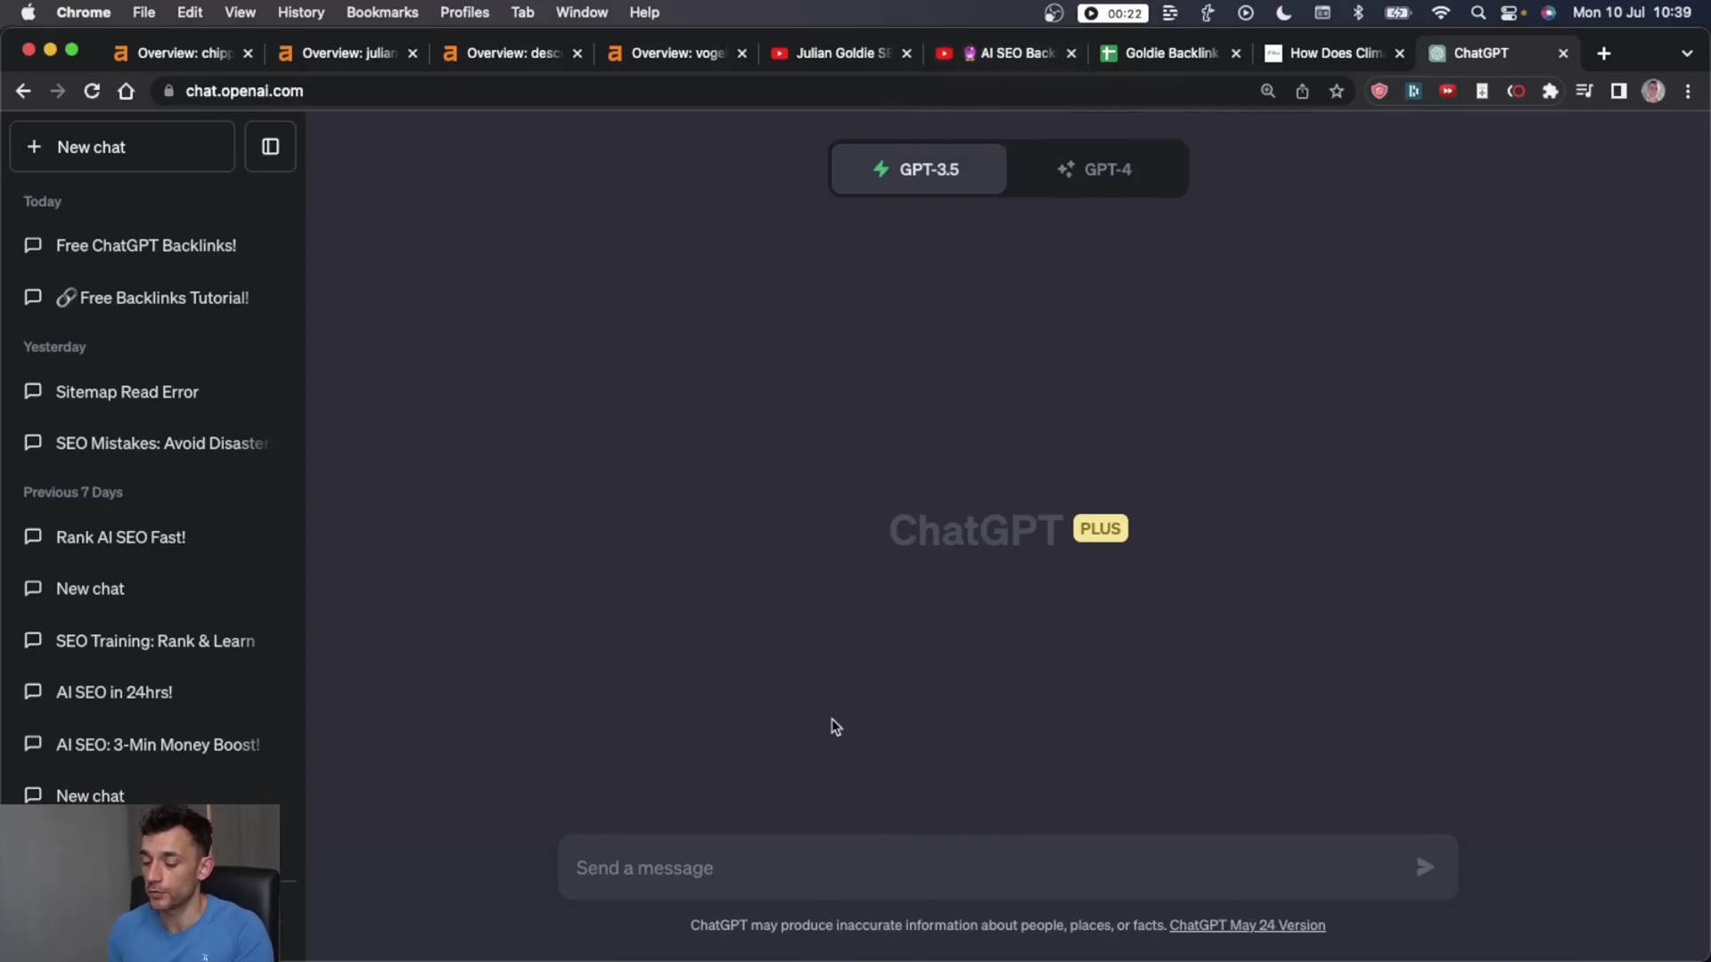
{"action": "key", "text": "super+t"}
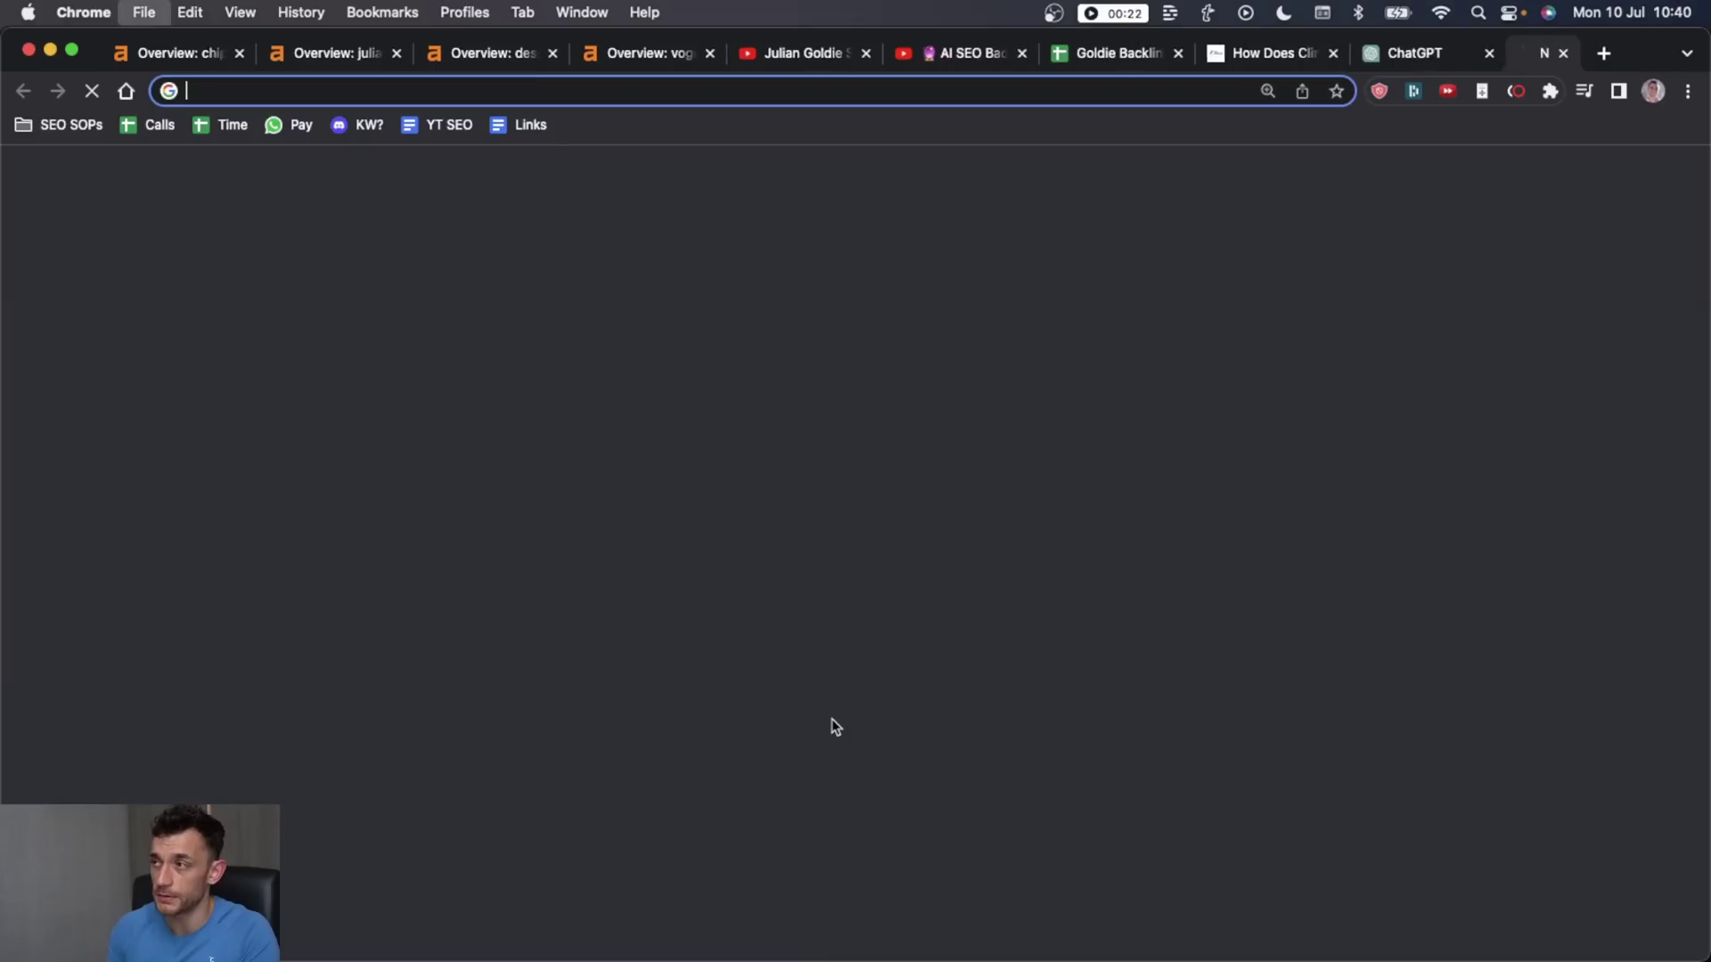
{"action": "type", "text": "driv"}
{"action": "key", "text": "super+w"}
Step: Send the link-magnet prompt with INSERT NICHE replaced by 'birds'
{"action": "left_click", "coordinate": [606, 861]}
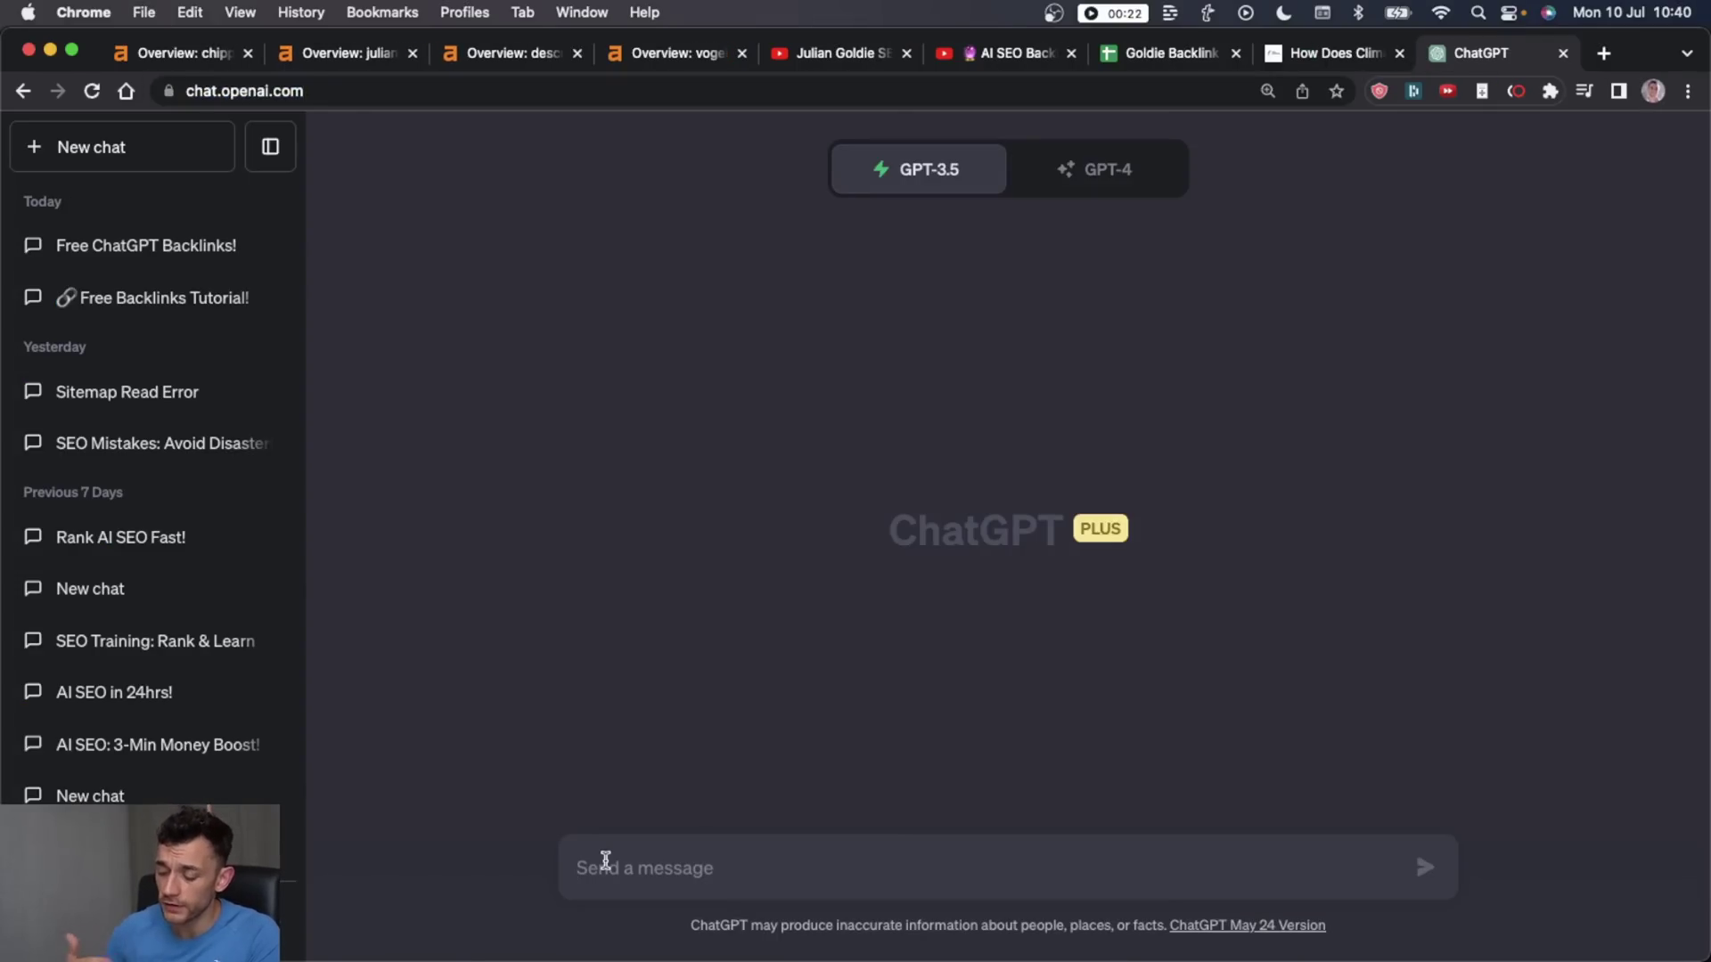
{"action": "type", "text": "Free"}
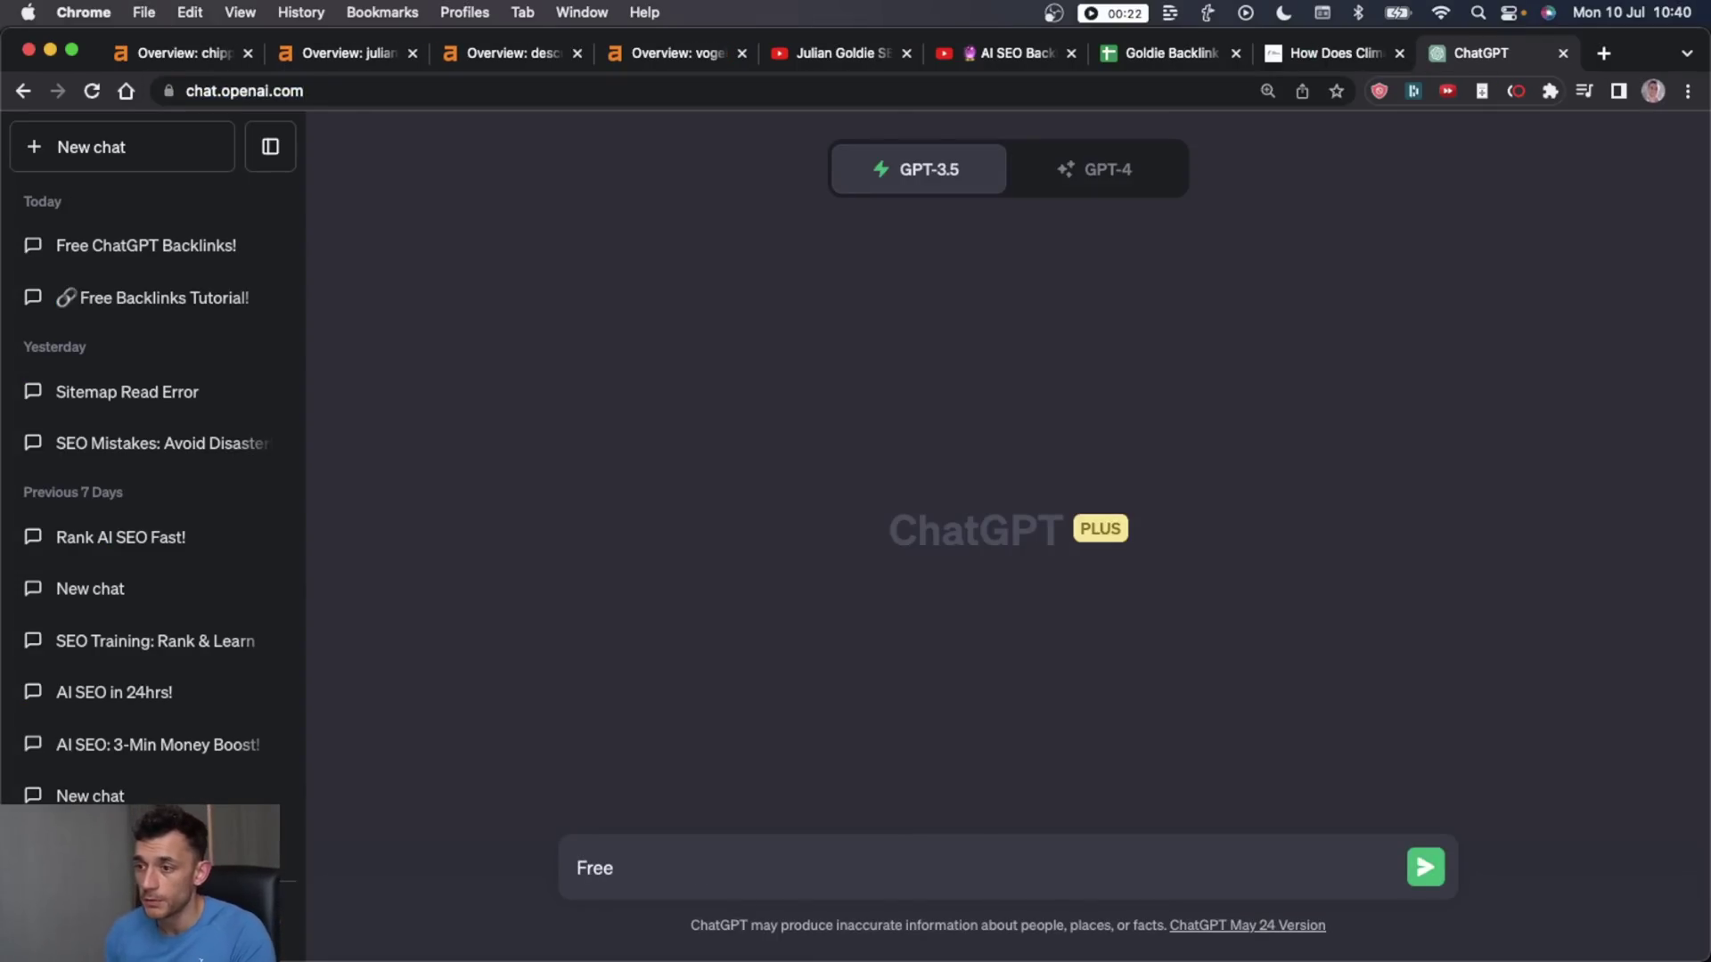
{"action": "key", "text": "super+a"}
{"action": "type", "text": "Give me link magnet topics ideas for my website in the INSERT NICHE"}
{"action": "key", "text": "super+a"}
{"action": "left_click", "coordinate": [624, 851]}
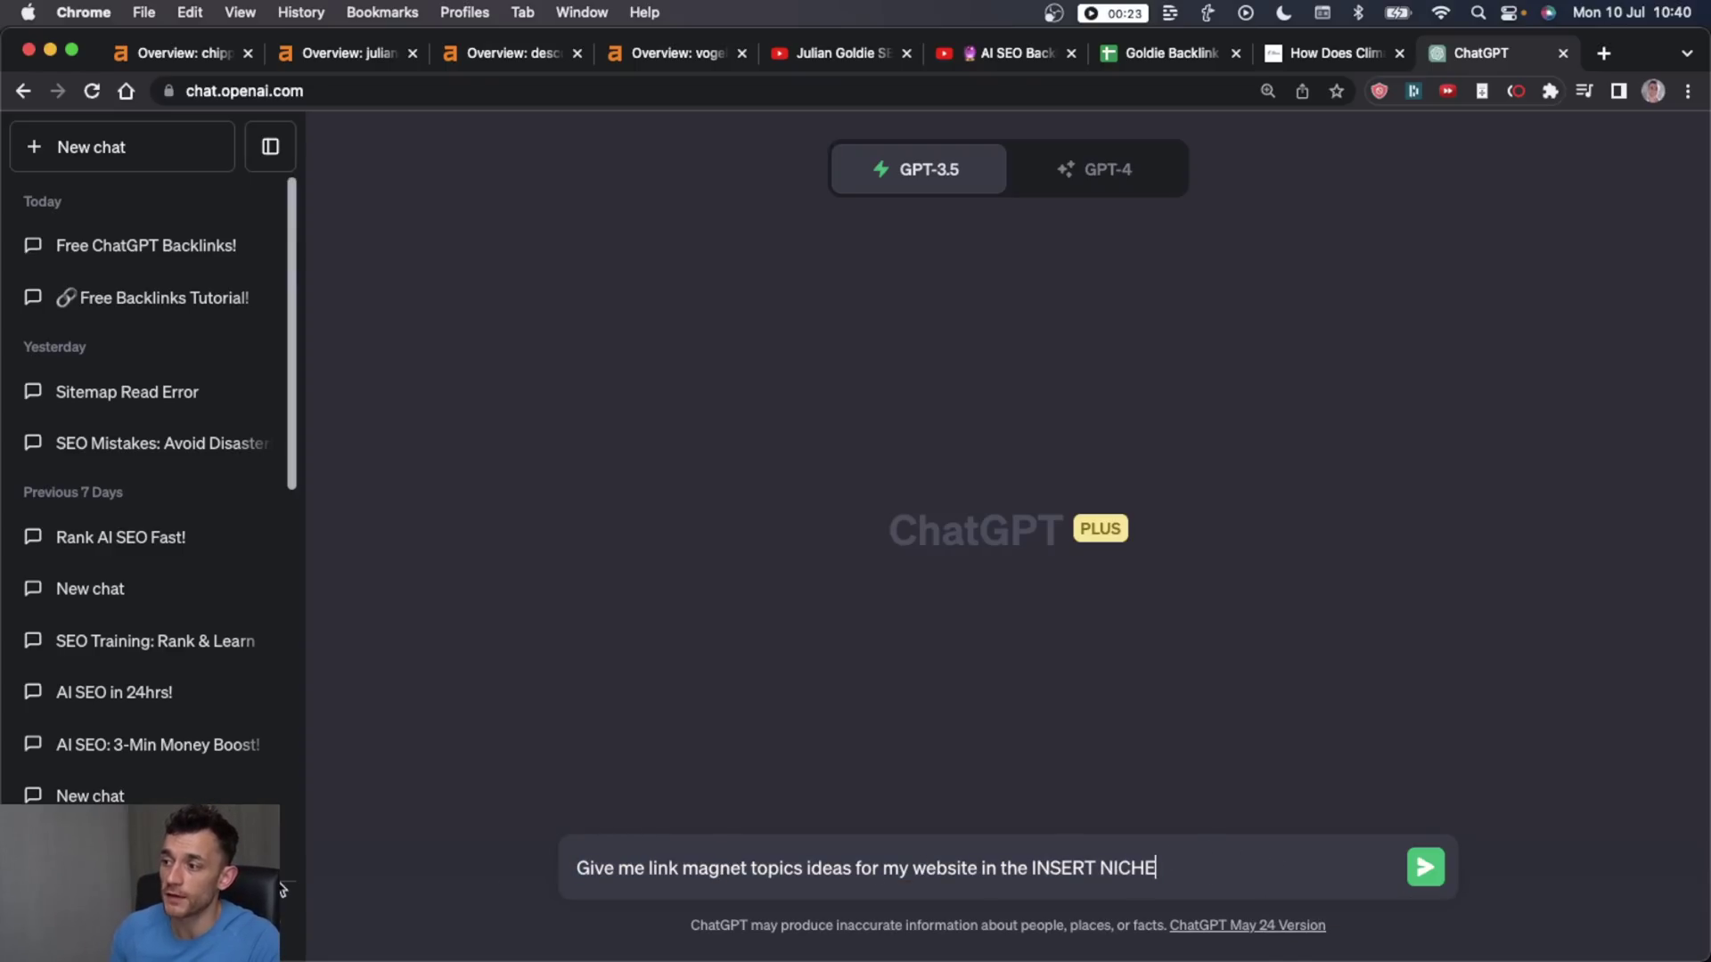
{"action": "key", "text": "super+a"}
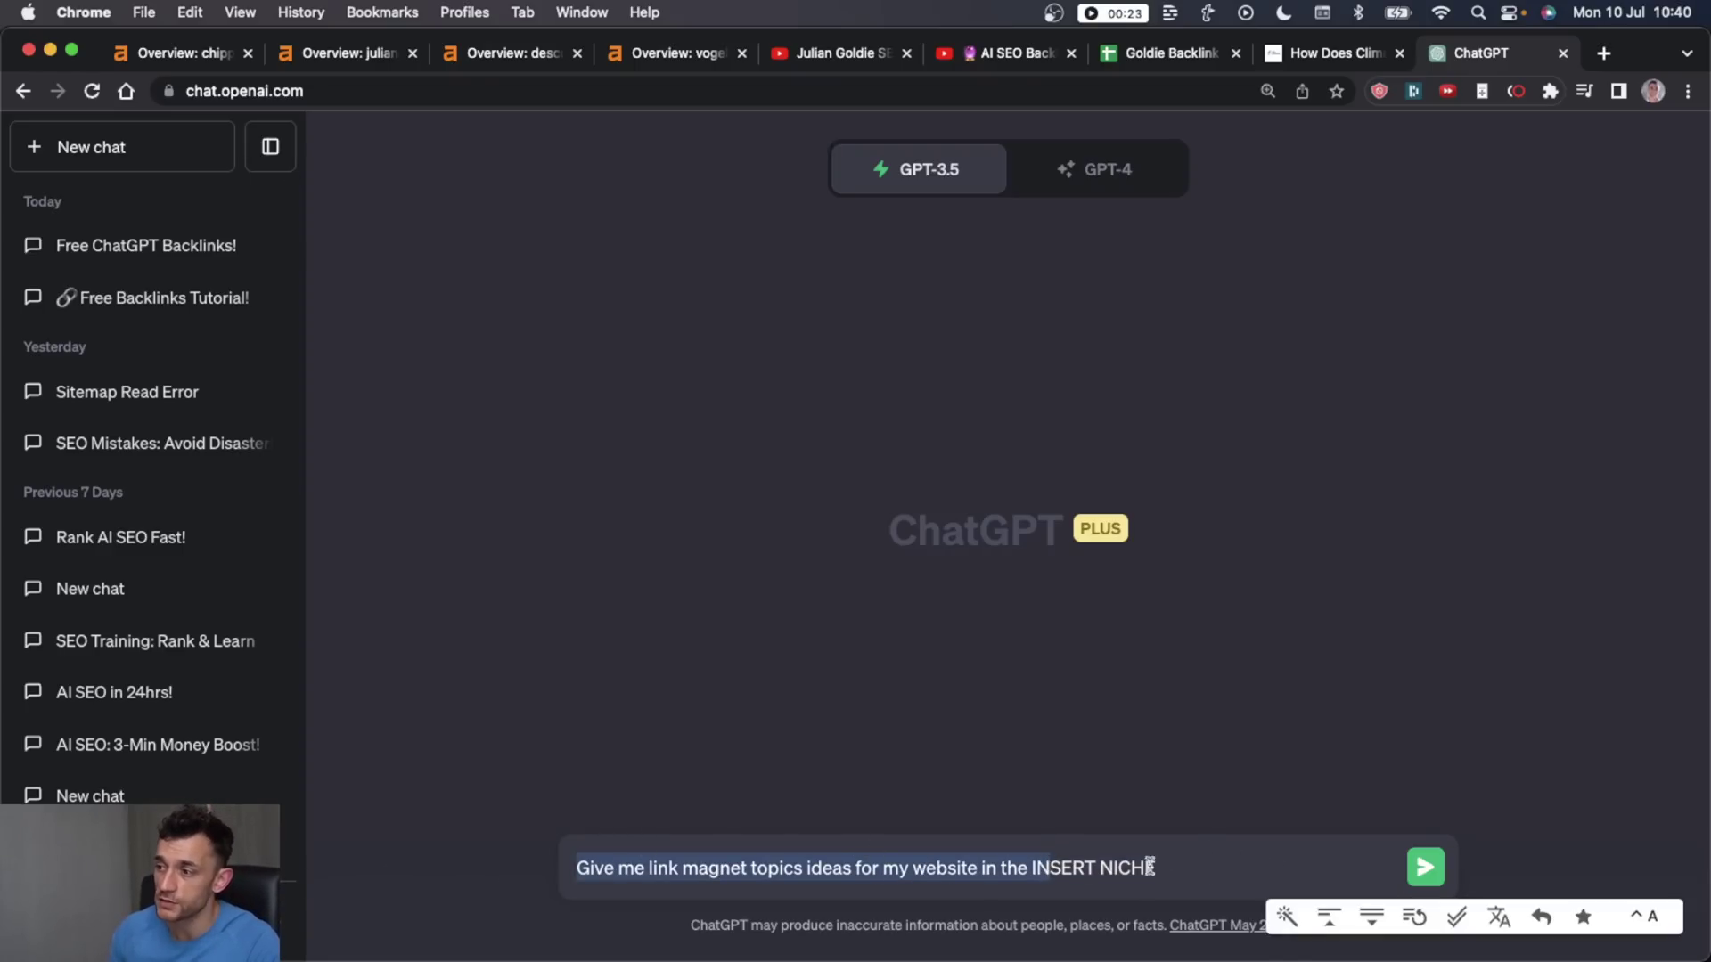
{"action": "left_click_drag", "start_coordinate": [1160, 866], "coordinate": [1037, 874]}
{"action": "key", "text": "BackSpace"}
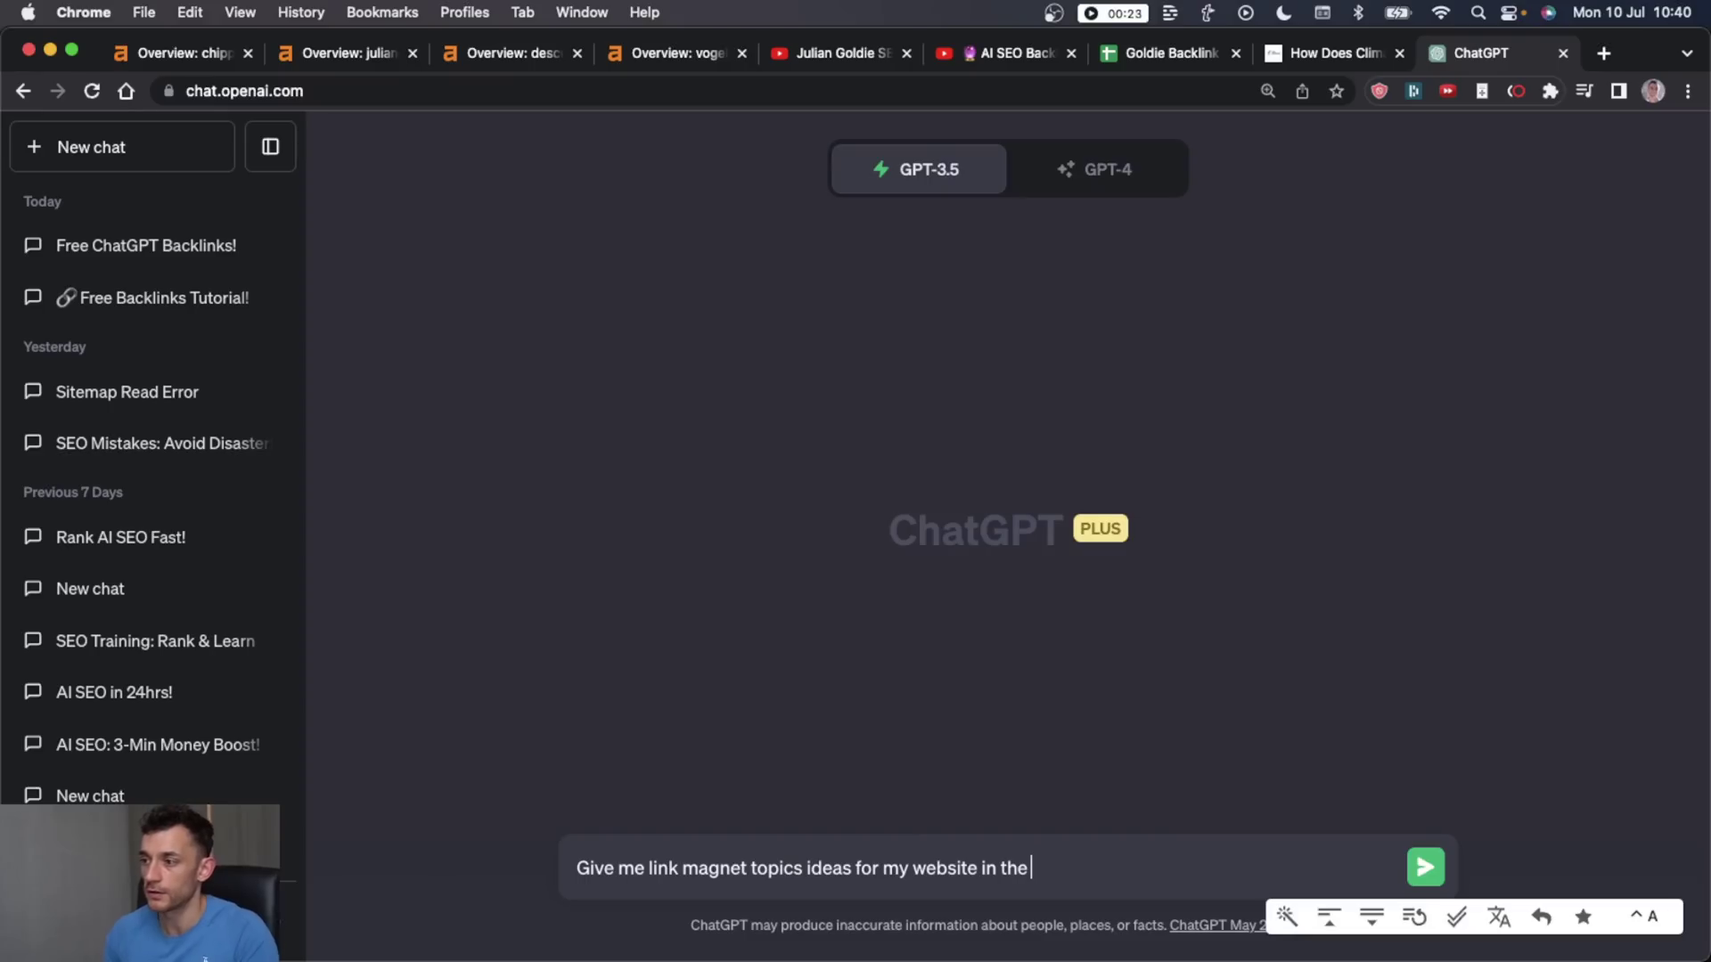
{"action": "type", "text": "birds"}
{"action": "key", "text": "Return"}
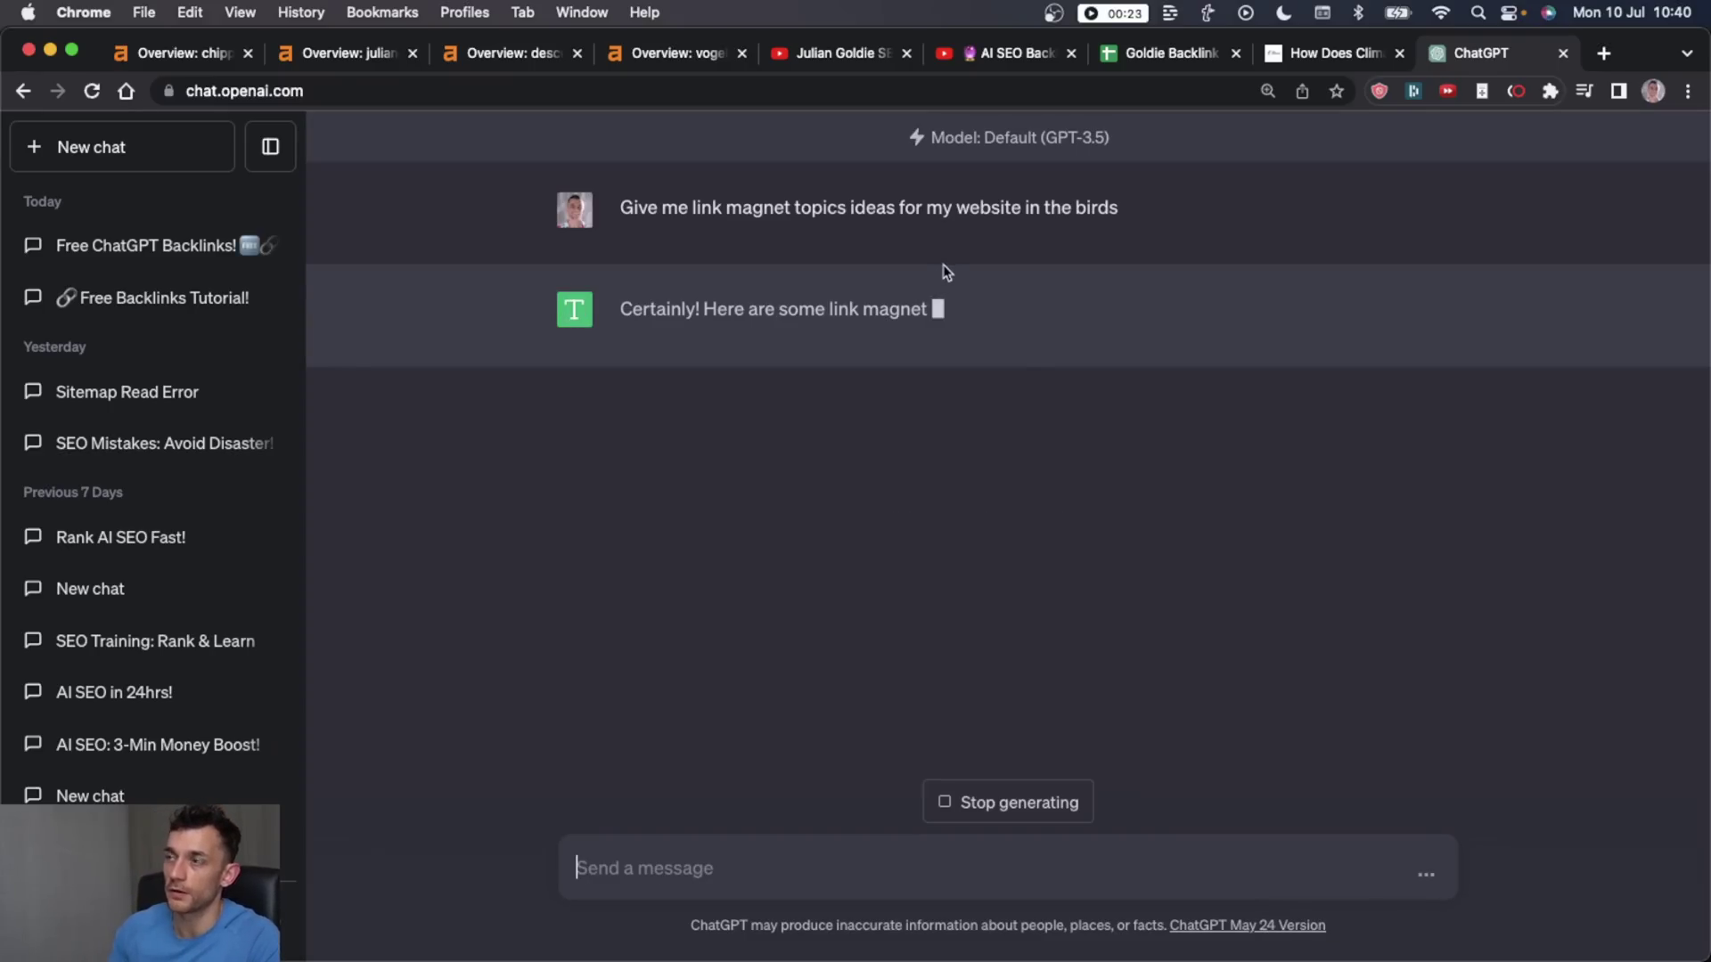
Step: Highlight the climate change topic idea, compare it with the Vogelwunderland article, and highlight the prompt
{"action": "scroll", "coordinate": [753, 599], "scroll_direction": "down", "scroll_amount": 2}
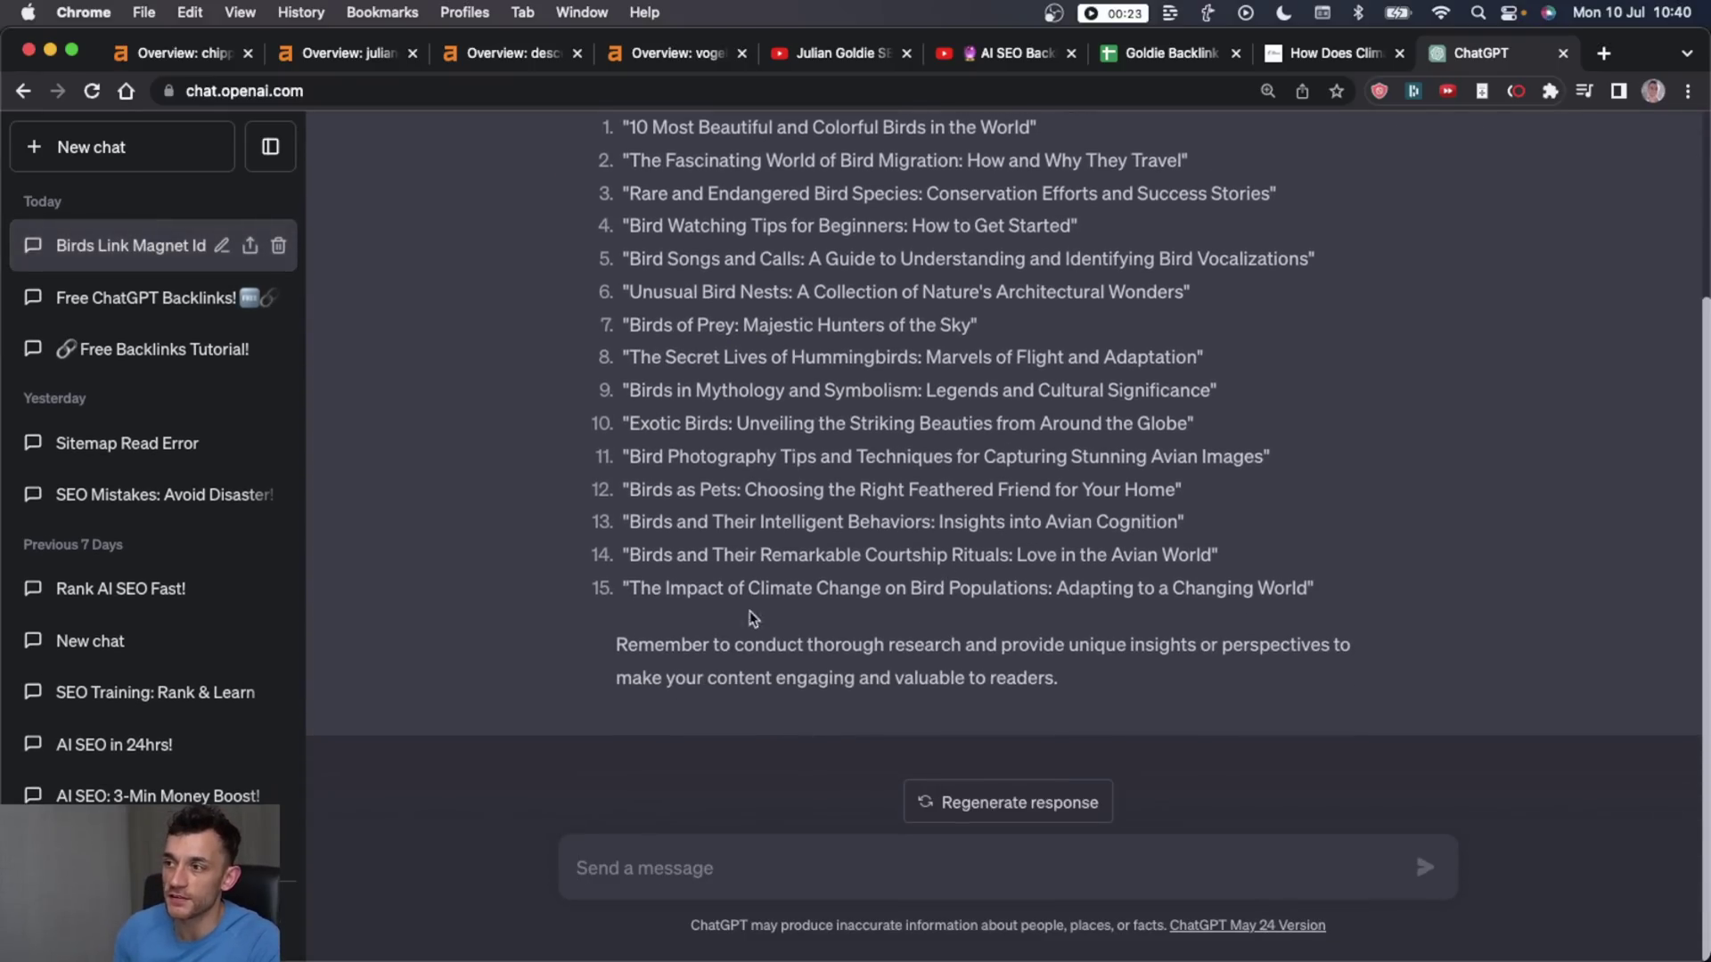
{"action": "left_click_drag", "start_coordinate": [742, 588], "coordinate": [1000, 590]}
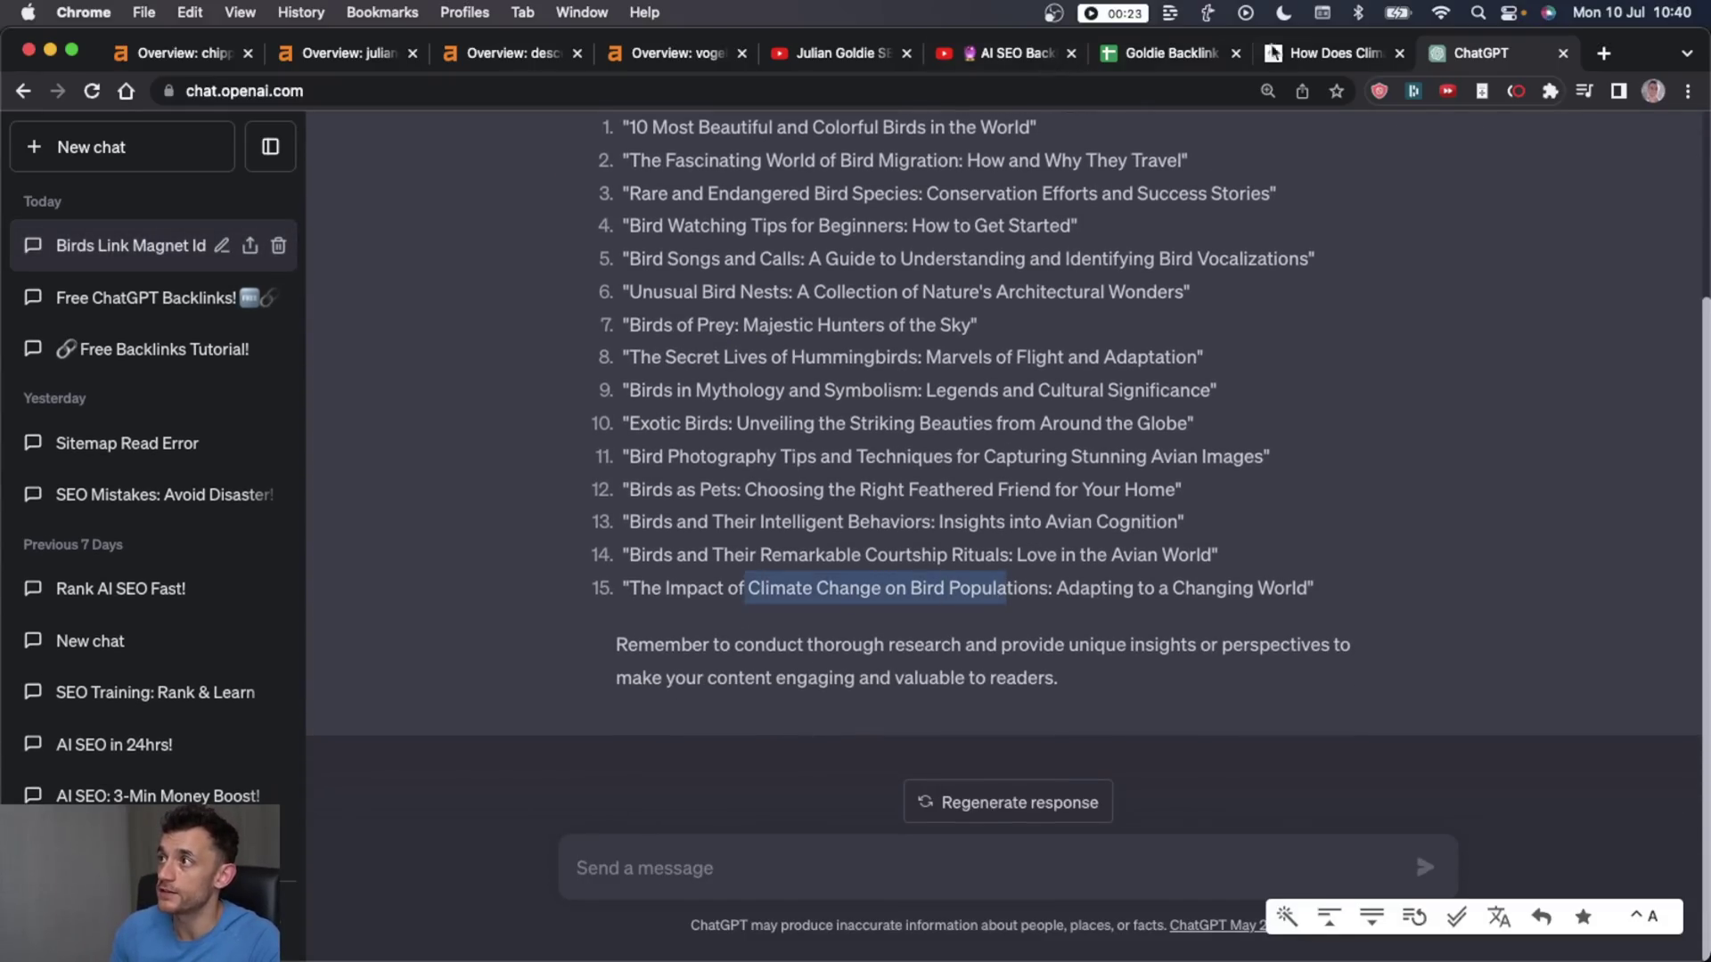
{"action": "left_click", "coordinate": [1326, 53]}
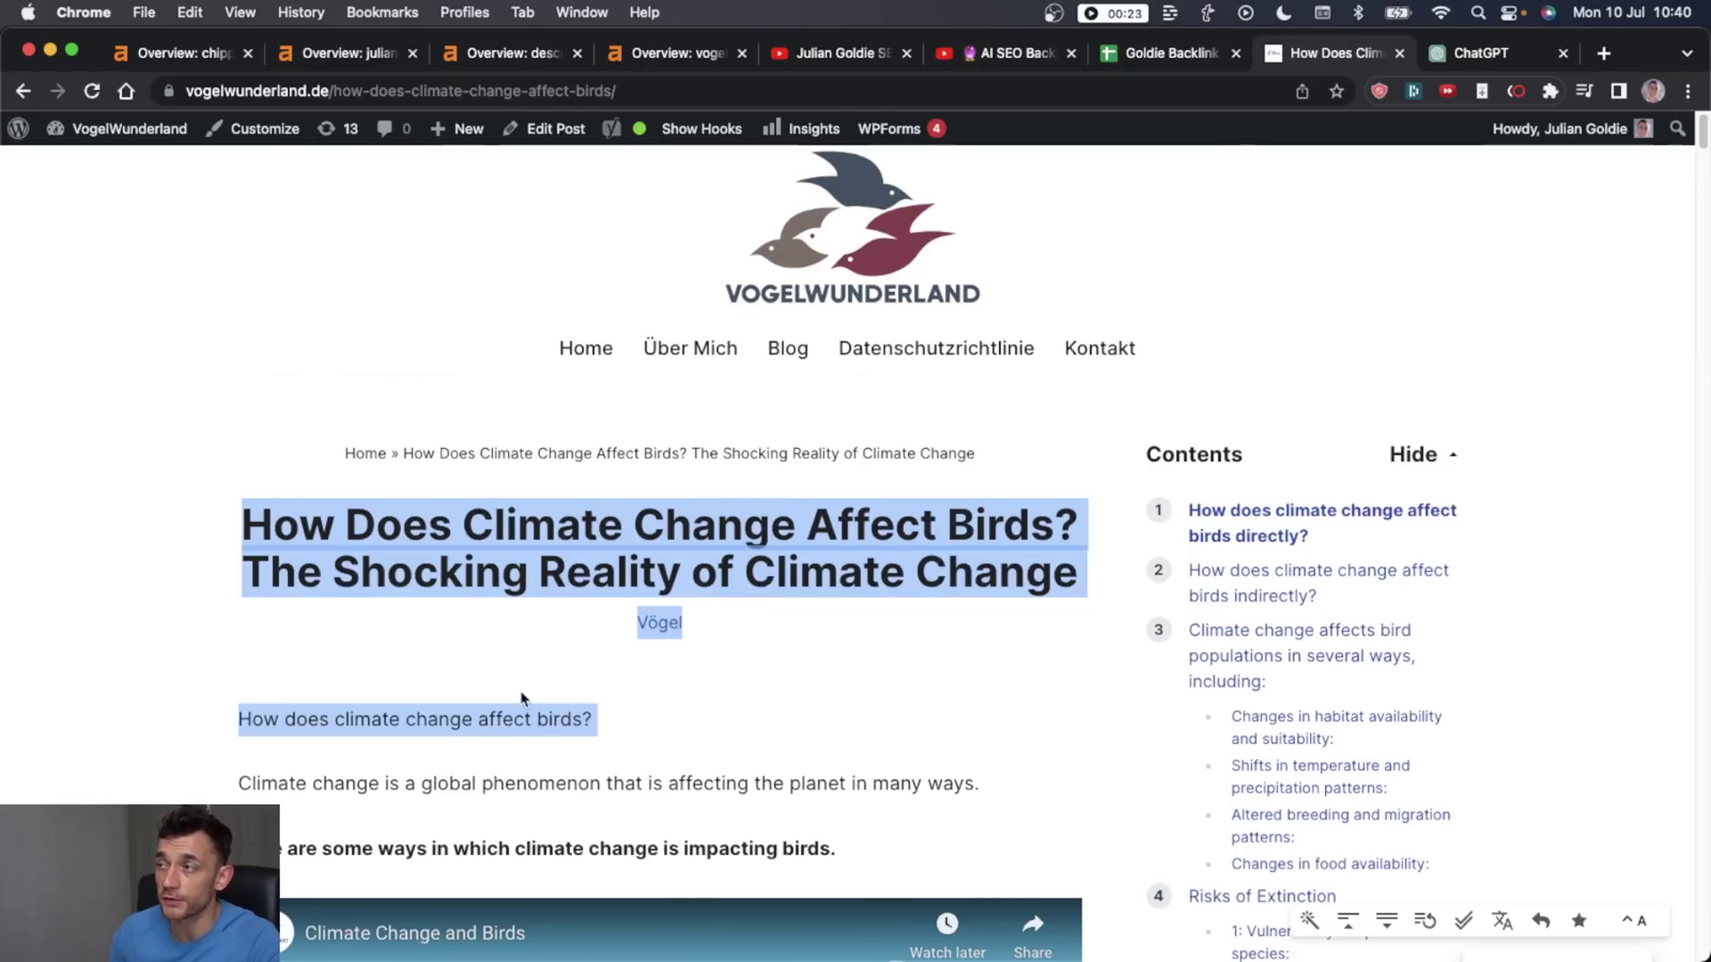
{"action": "left_click", "coordinate": [1504, 55]}
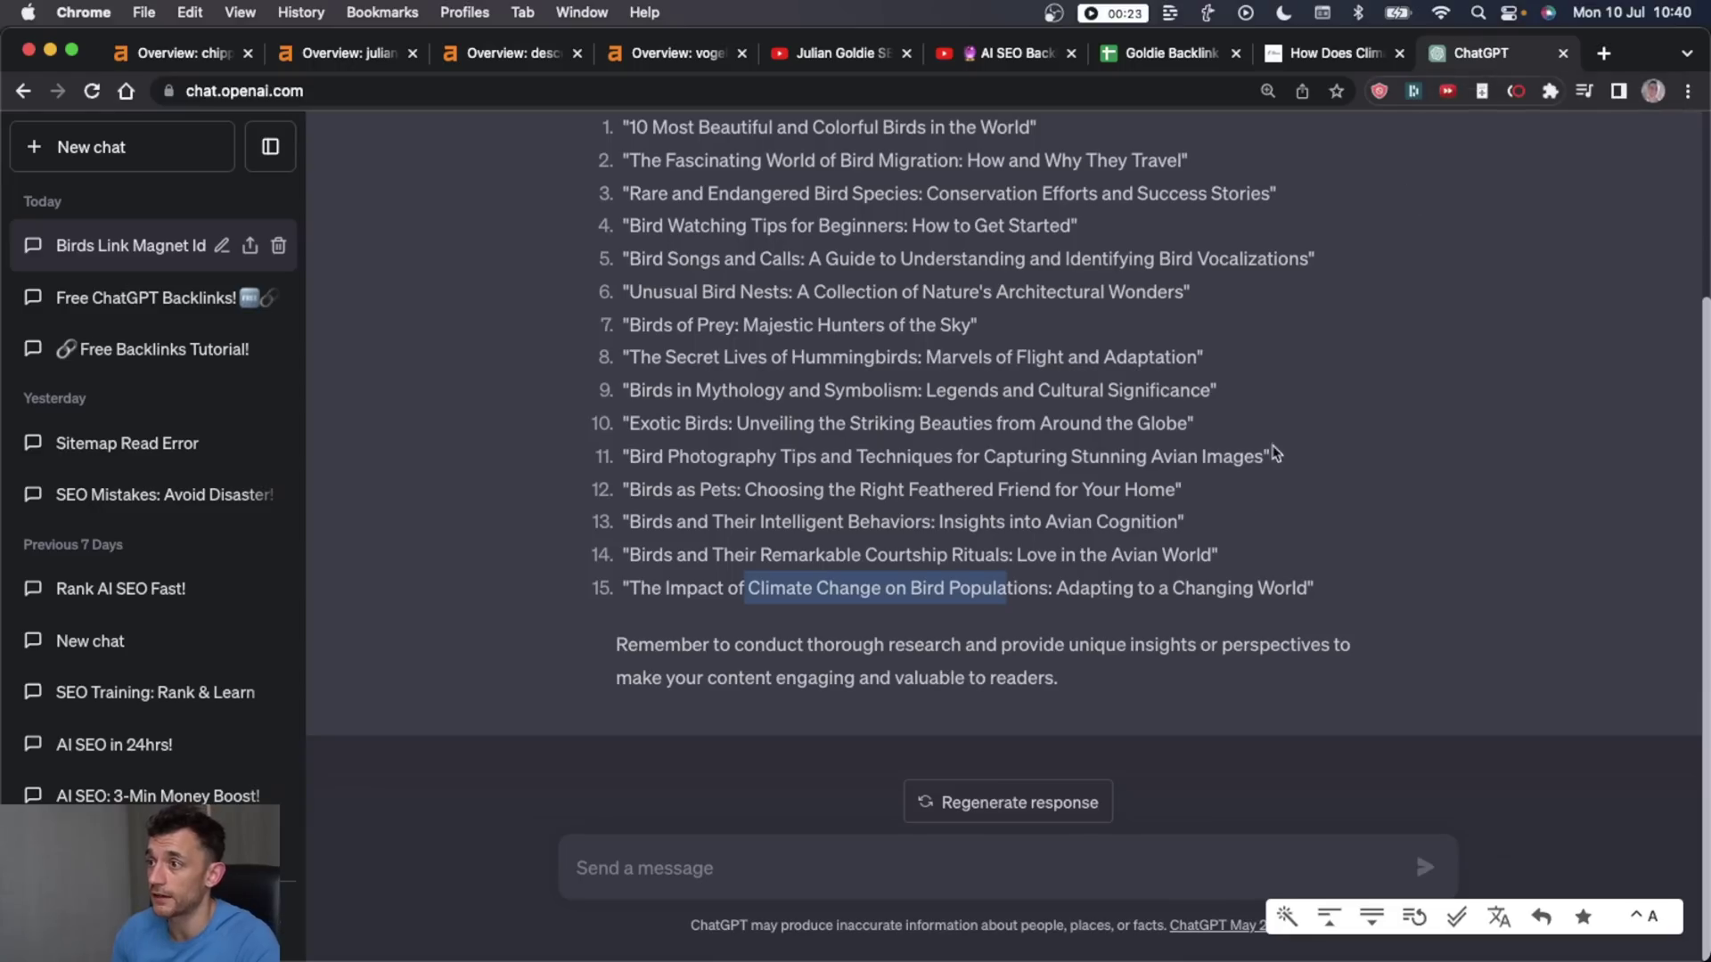
{"action": "scroll", "coordinate": [1194, 446], "scroll_direction": "up", "scroll_amount": 3}
{"action": "left_click_drag", "start_coordinate": [690, 211], "coordinate": [1179, 221]}
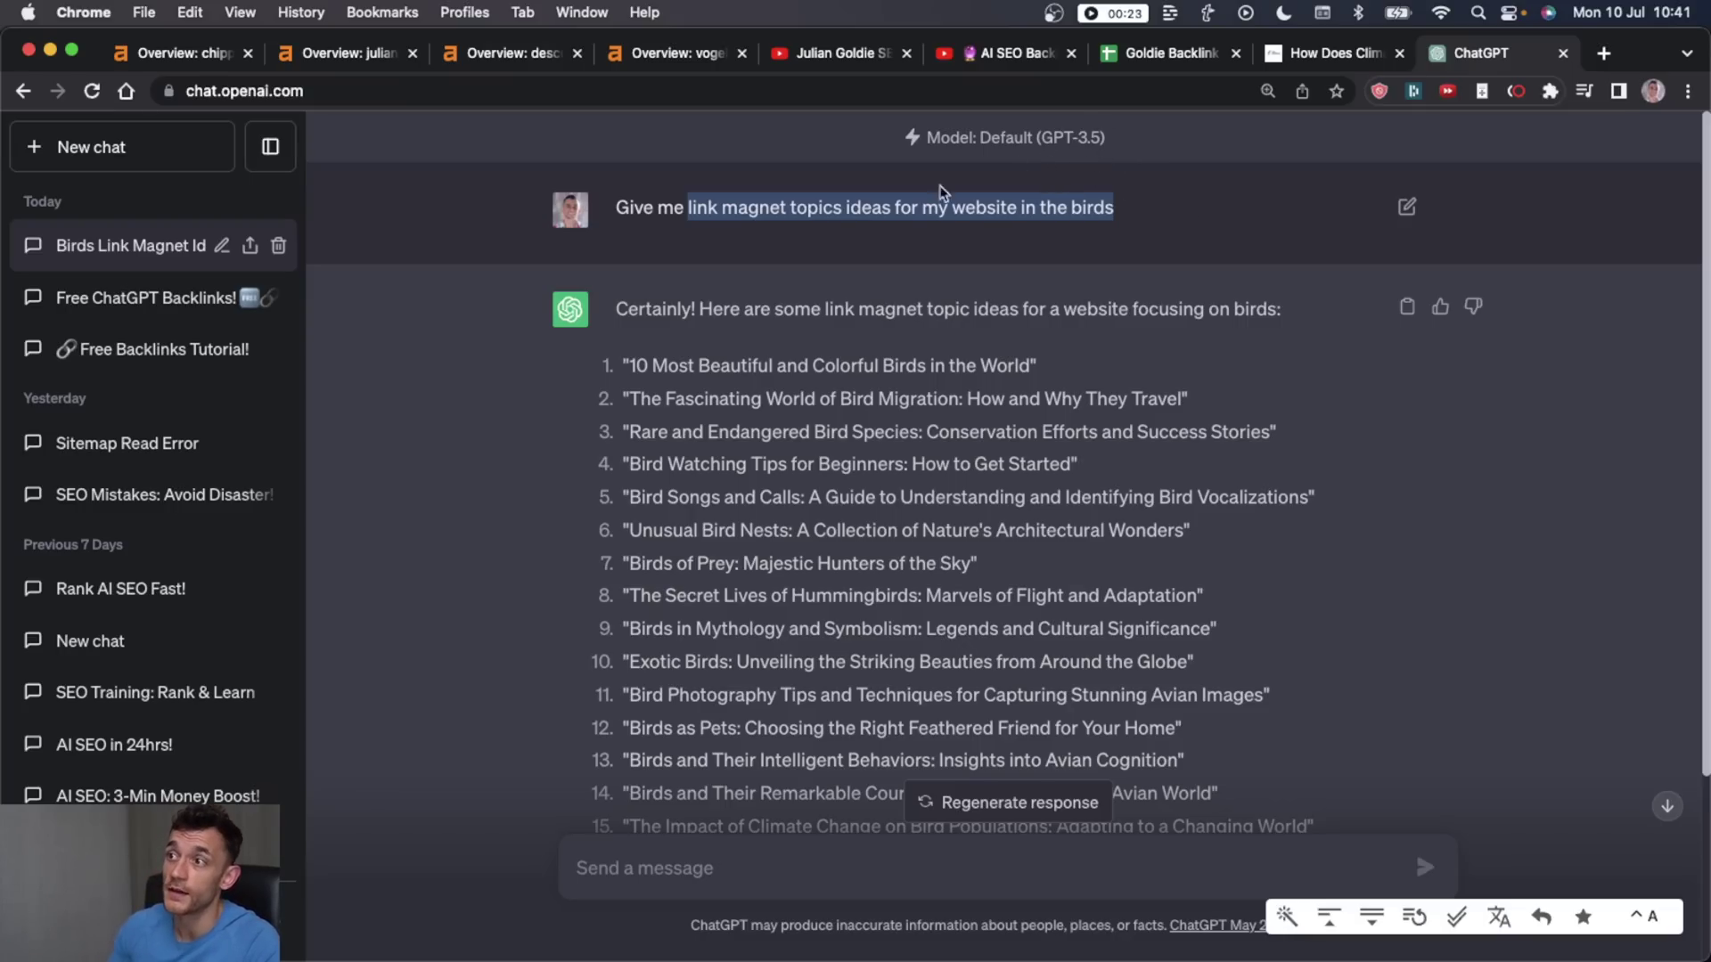
{"action": "left_click", "coordinate": [930, 285]}
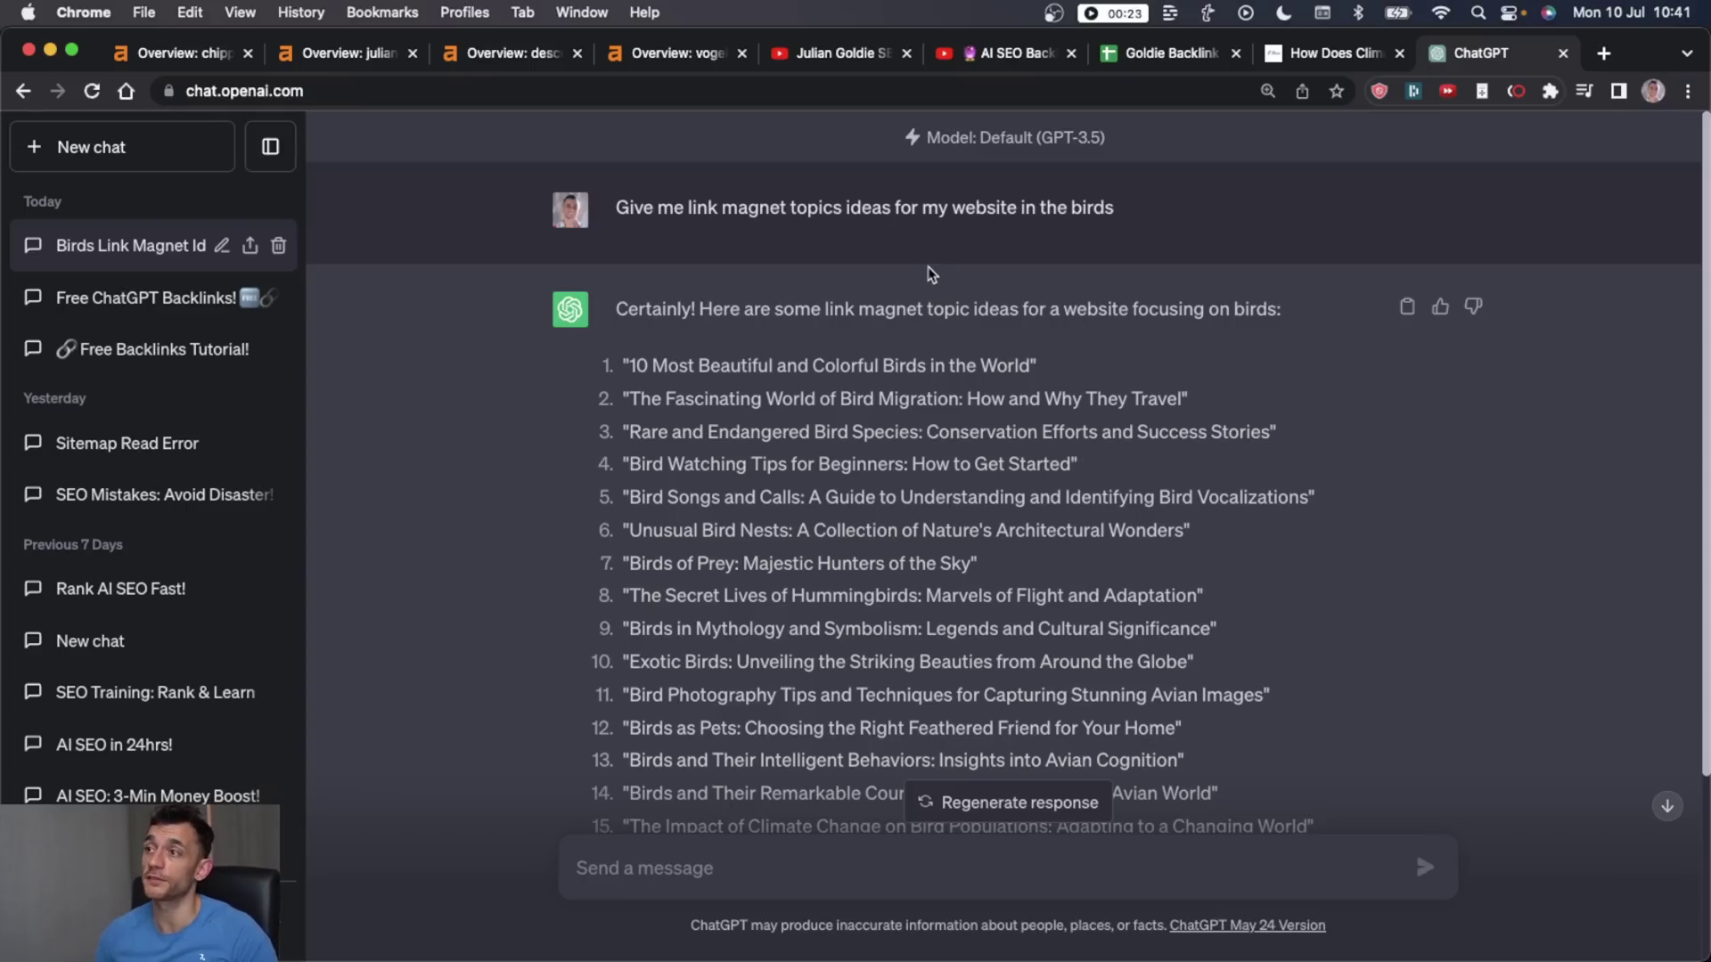
{"action": "triple_click", "coordinate": [887, 178]}
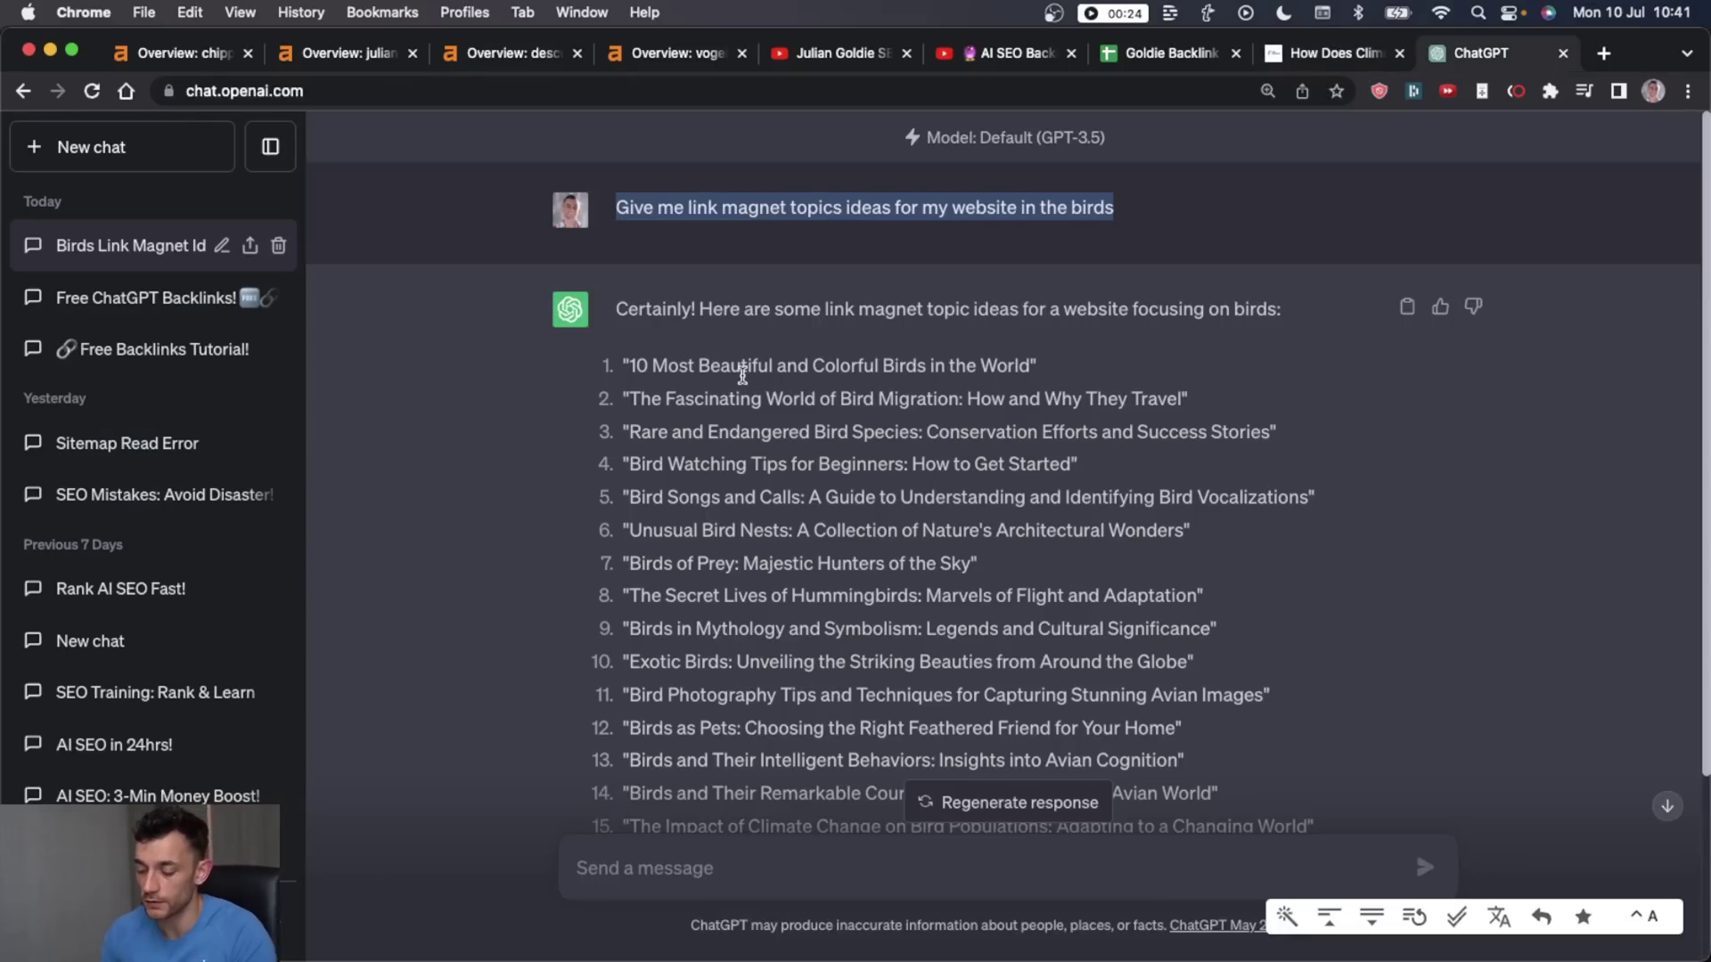
Step: Highlight the first ChatGPT topic idea about beautiful birds
{"action": "key", "text": "super+t"}
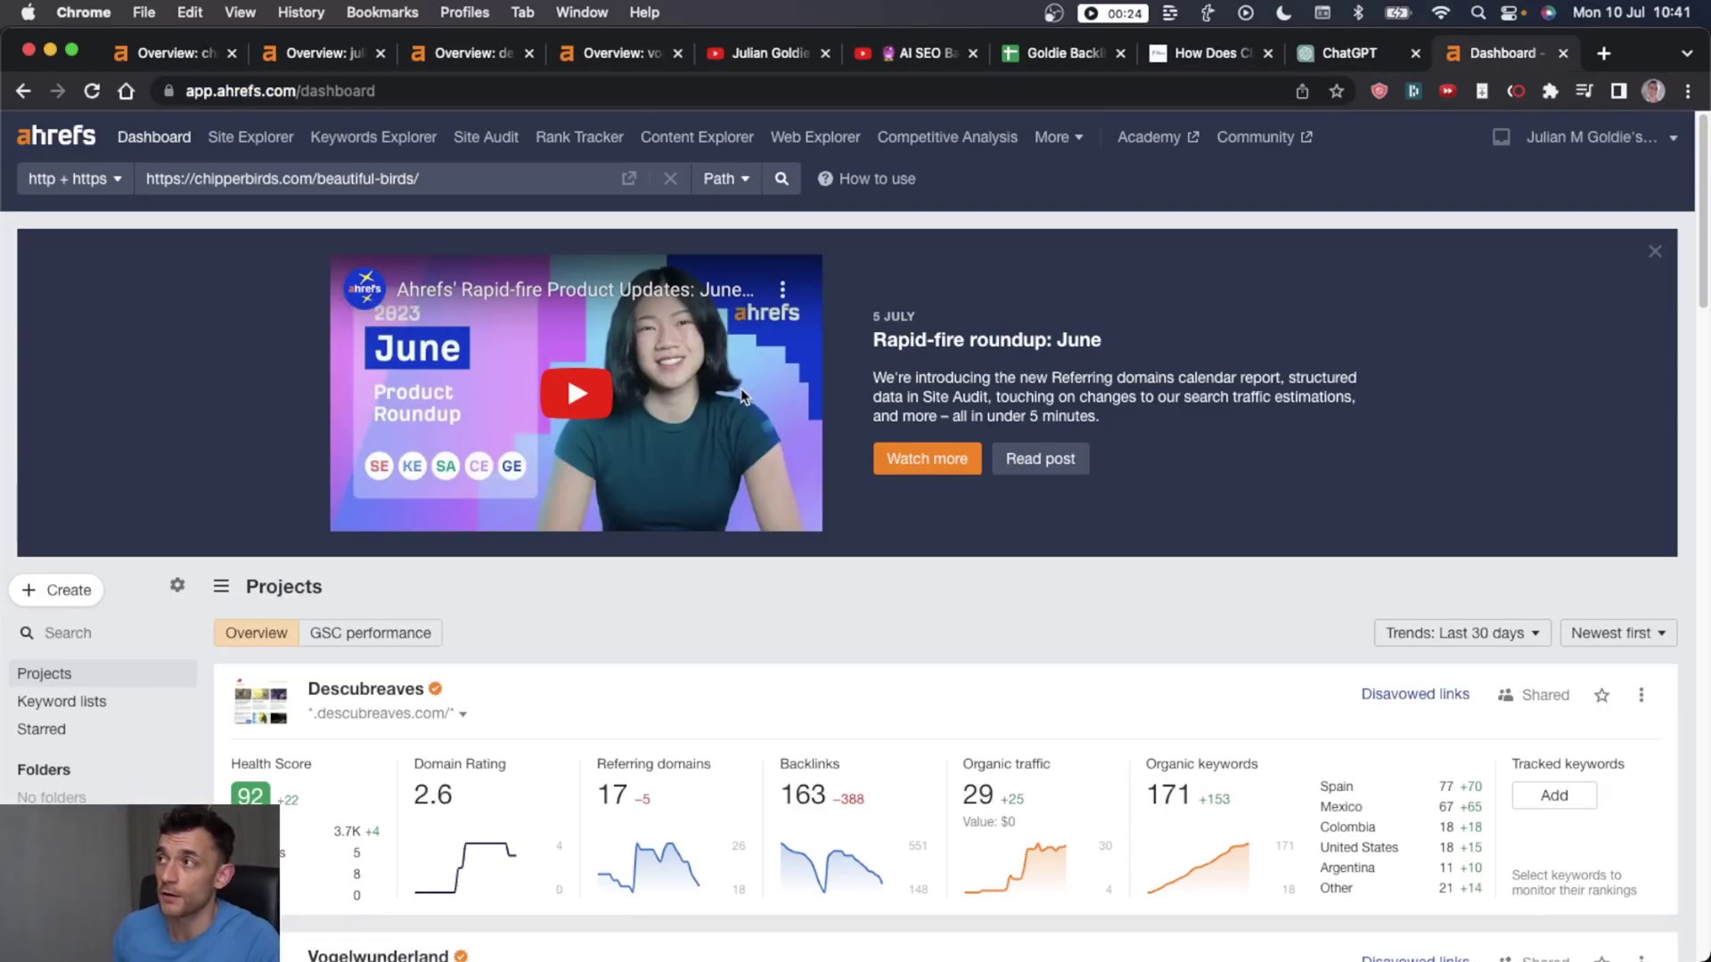
{"action": "left_click", "coordinate": [1299, 45]}
{"action": "left_click_drag", "start_coordinate": [626, 365], "coordinate": [1105, 385]}
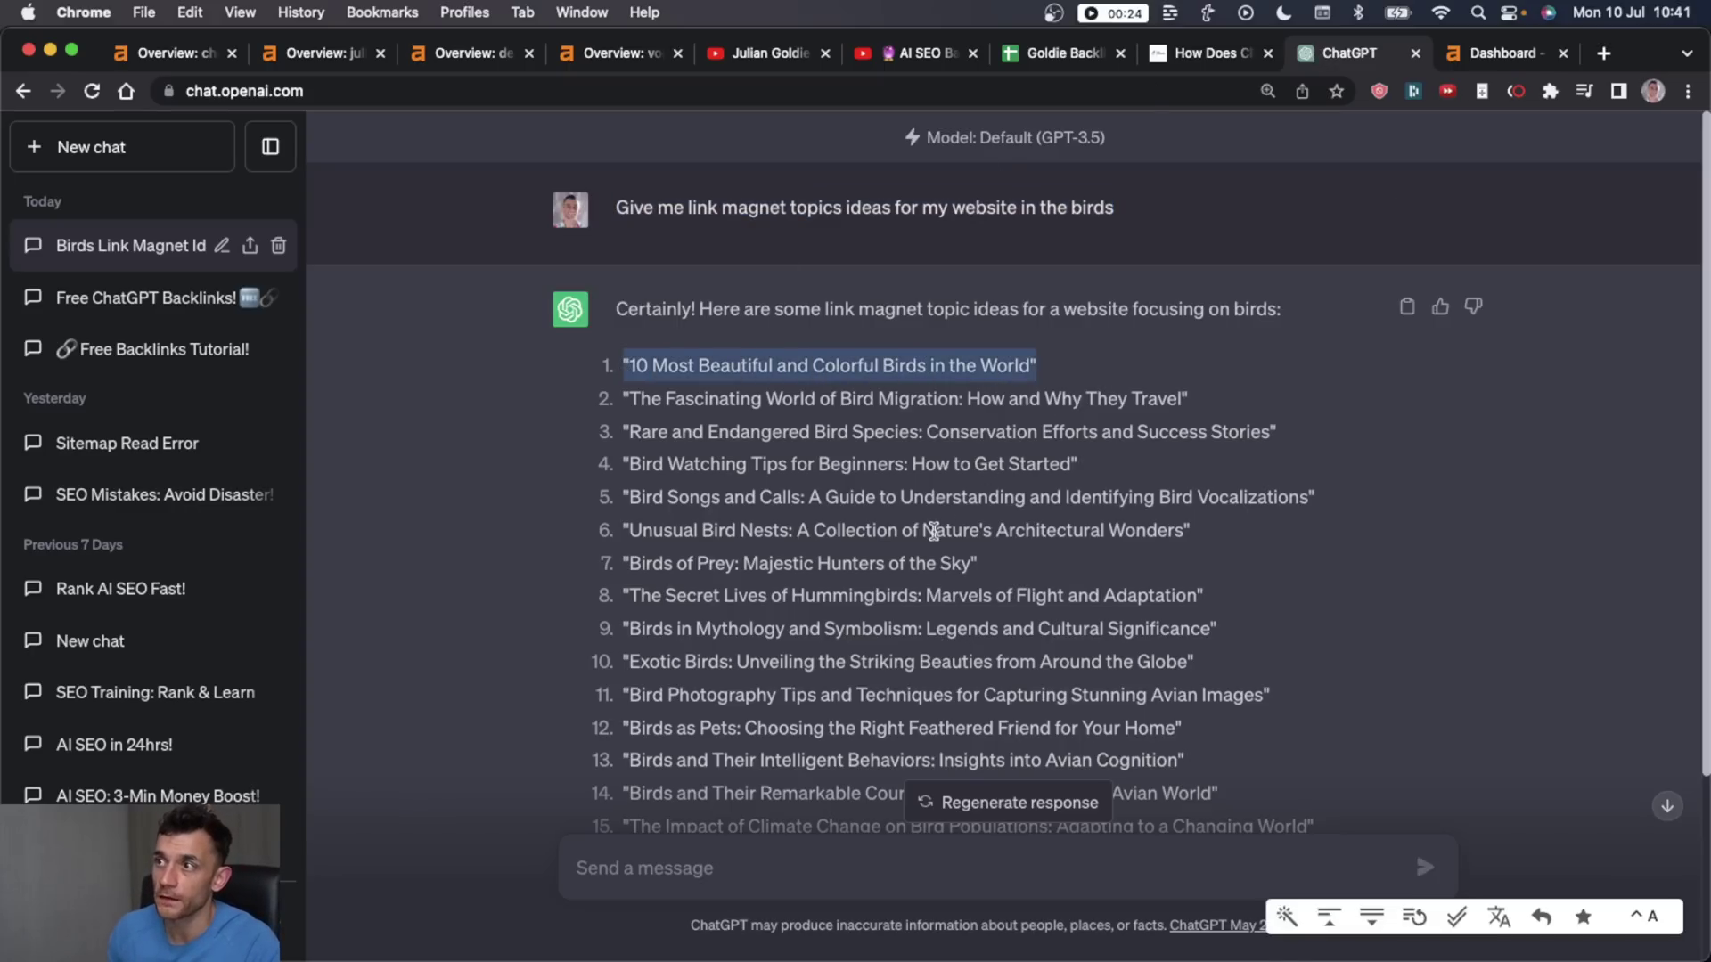
{"action": "scroll", "coordinate": [933, 531], "scroll_direction": "down", "scroll_amount": 3}
{"action": "scroll", "coordinate": [936, 473], "scroll_direction": "up", "scroll_amount": 3}
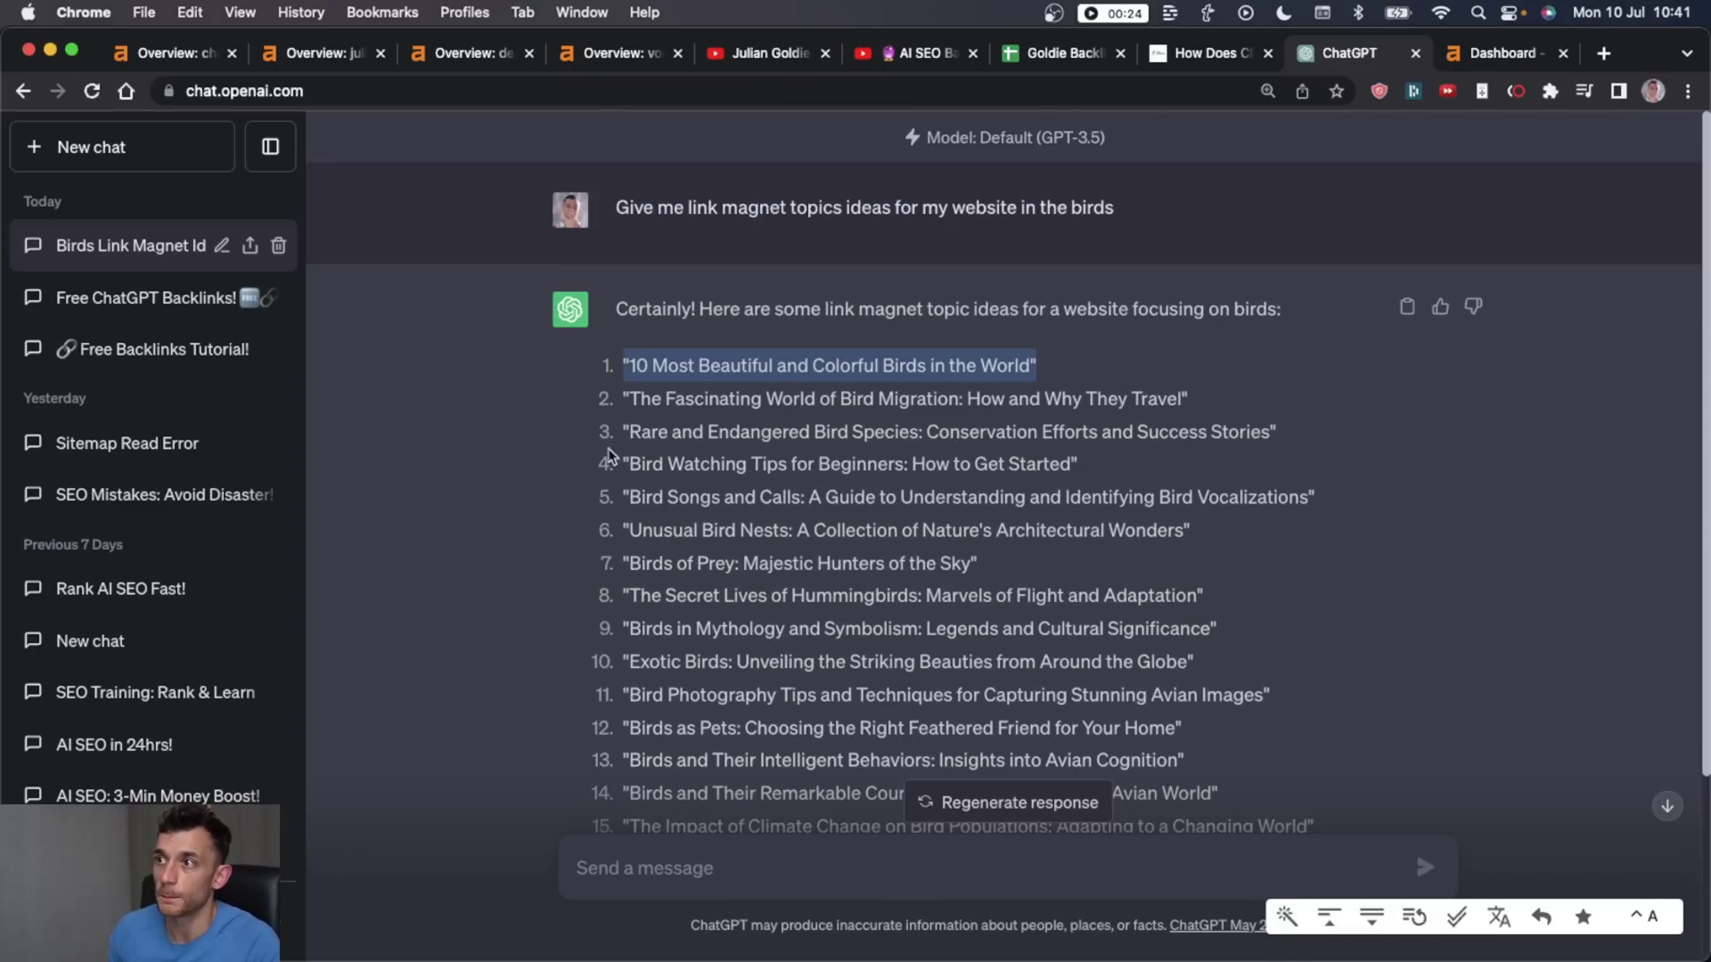
Step: Load the Ahrefs overview for chipperbirds.com/beautiful-birds/ alongside the matching topic idea
{"action": "left_click", "coordinate": [1530, 42]}
{"action": "key", "text": "Return"}
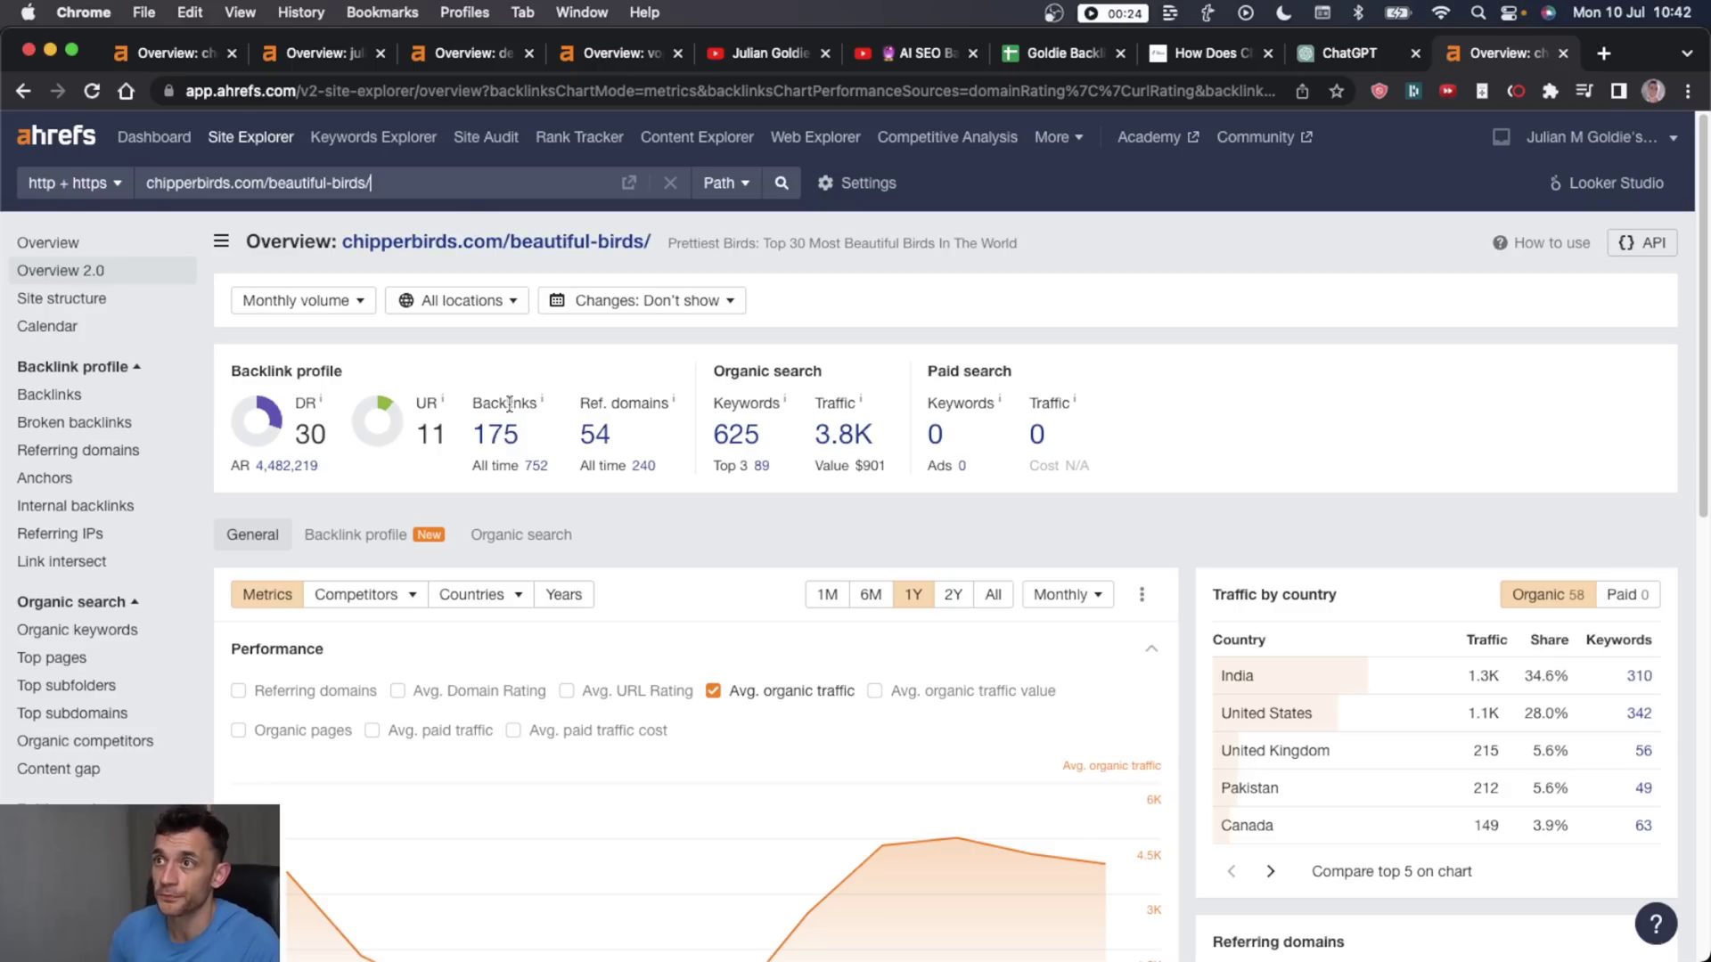
{"action": "left_click", "coordinate": [1353, 36]}
{"action": "left_click", "coordinate": [1049, 357]}
{"action": "mouse_move", "coordinate": [1049, 357]}
{"action": "left_mouse_down"}
{"action": "mouse_move", "coordinate": [602, 367]}
{"action": "mouse_move", "coordinate": [1044, 379]}
{"action": "left_mouse_up"}
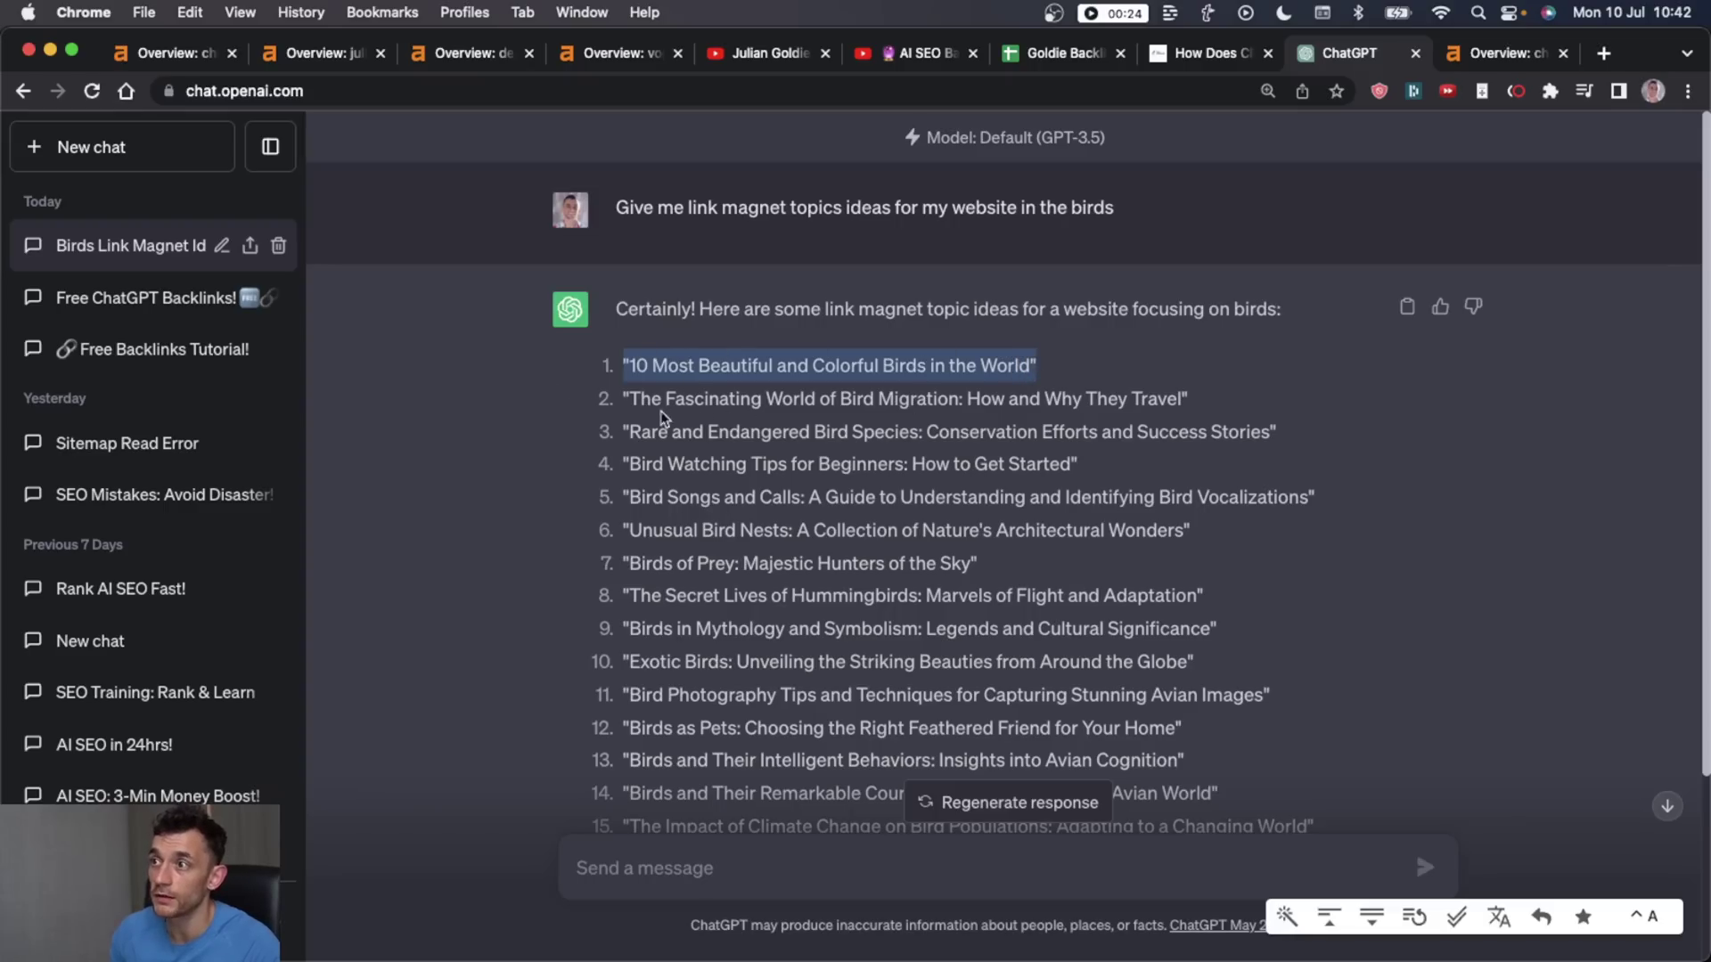
Step: Point out the 54 referring domains on the chipperbirds overview against the topic list
{"action": "left_click", "coordinate": [1506, 52]}
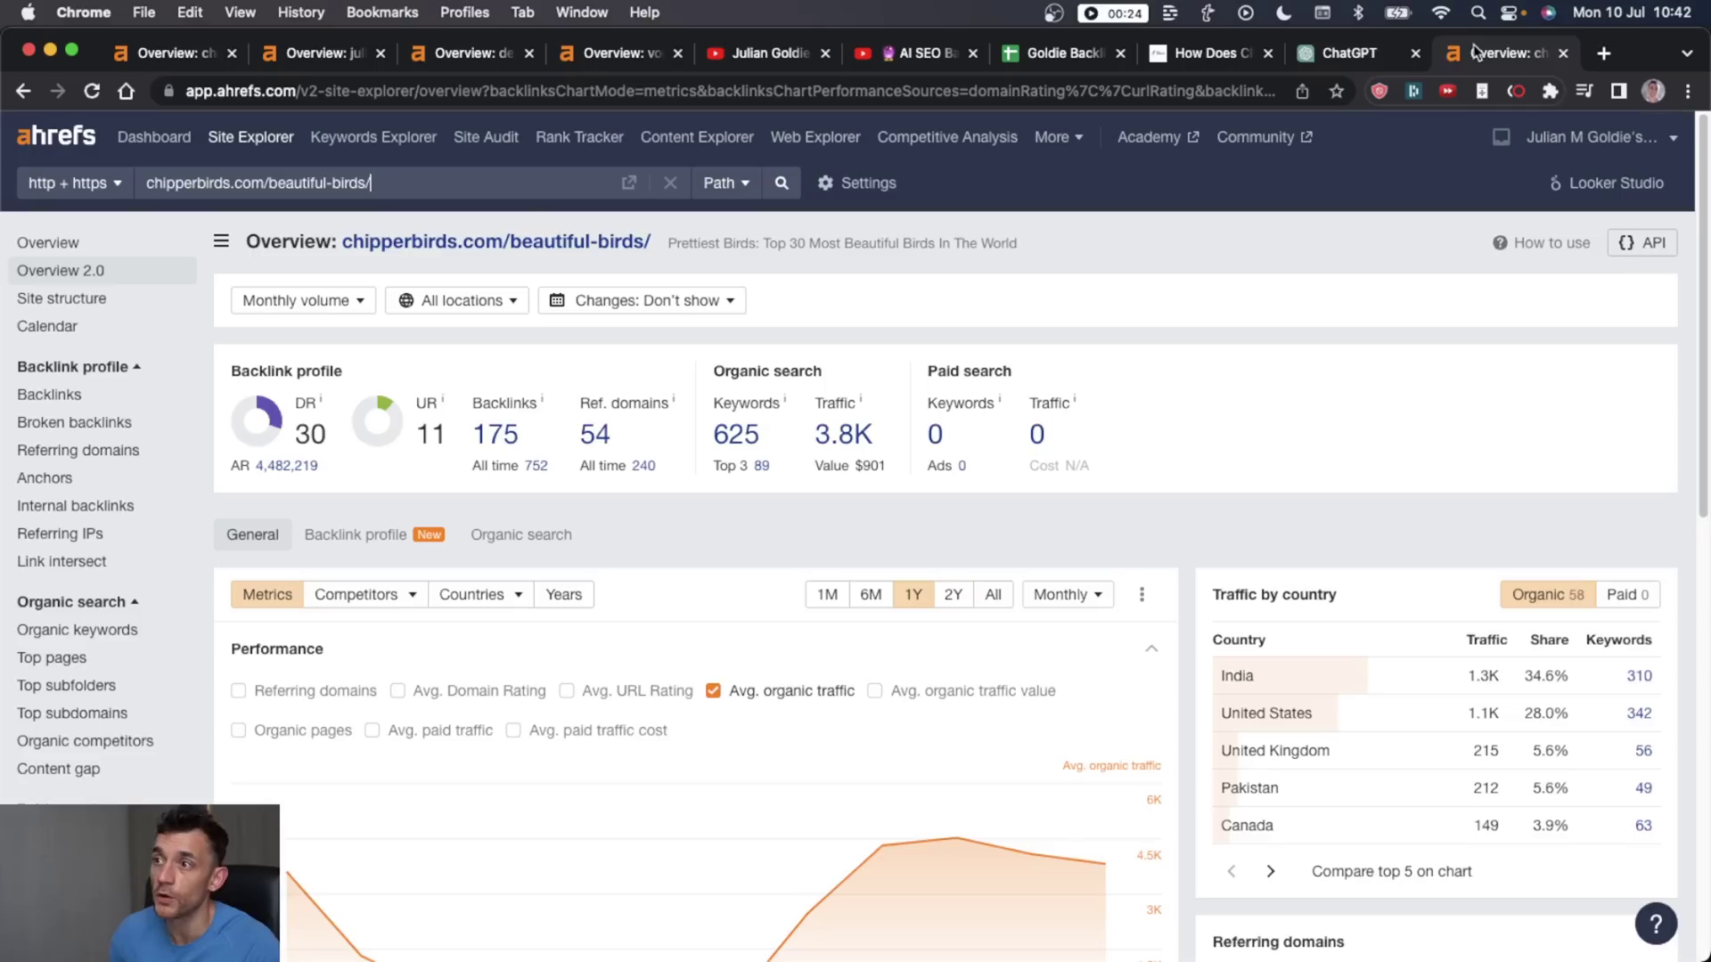
{"action": "left_click_drag", "start_coordinate": [563, 408], "coordinate": [688, 456]}
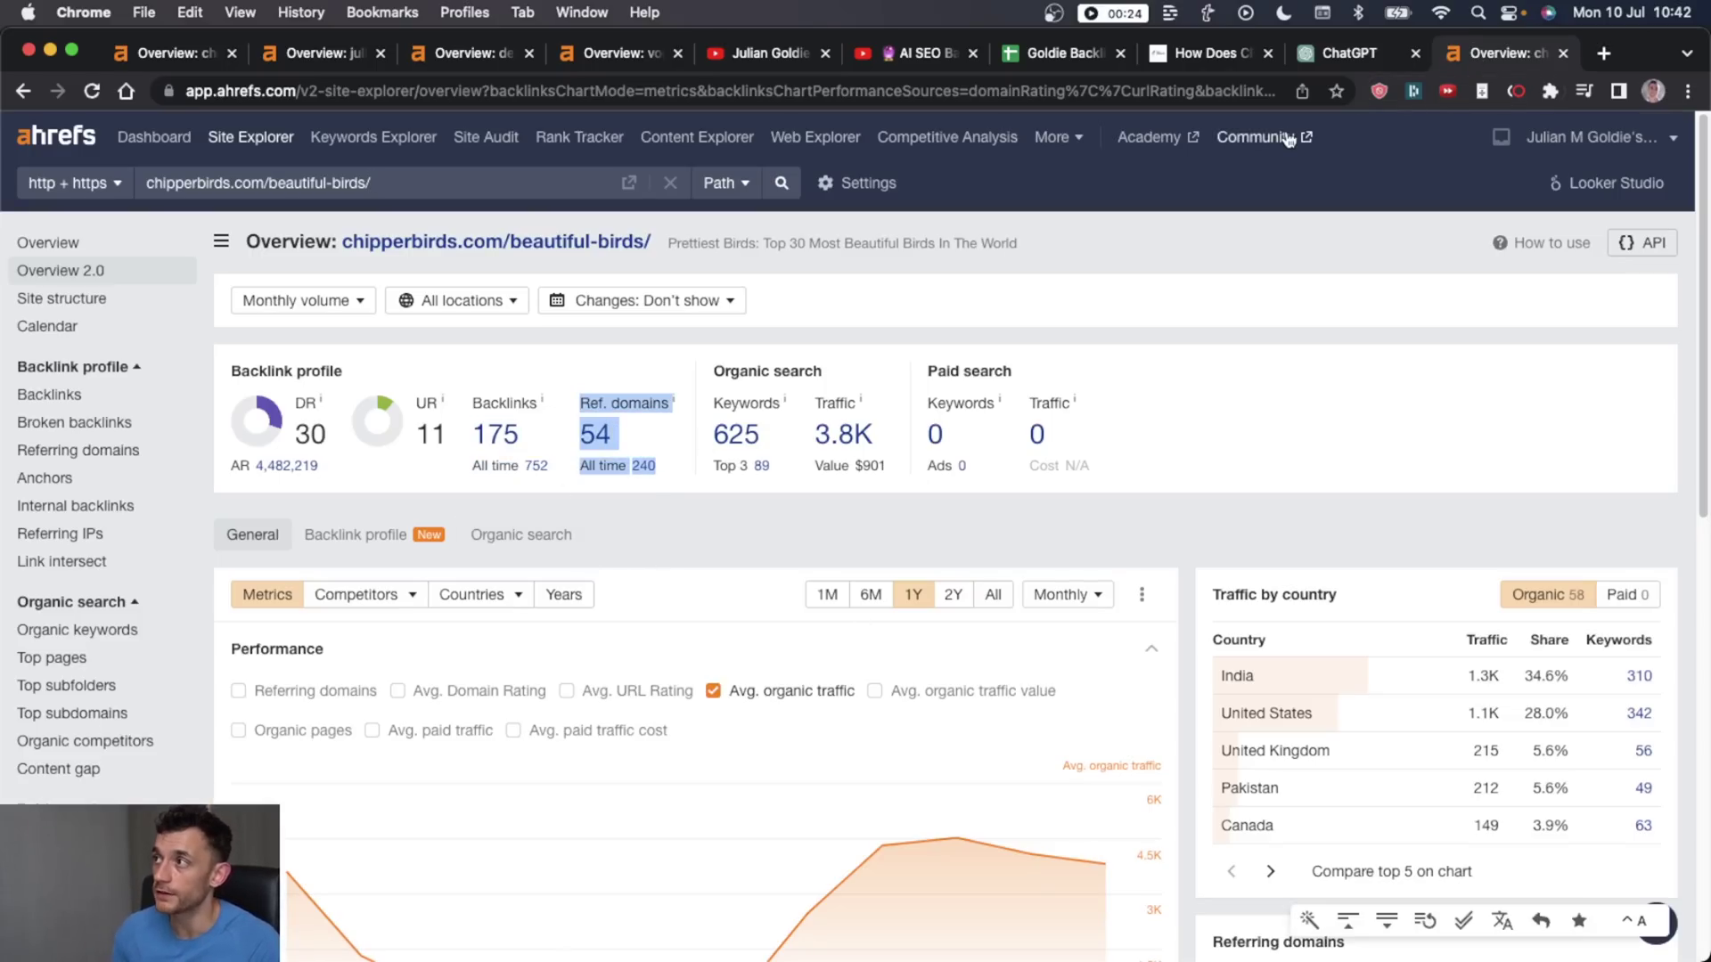
{"action": "key", "text": "ctrl+shift+Tab"}
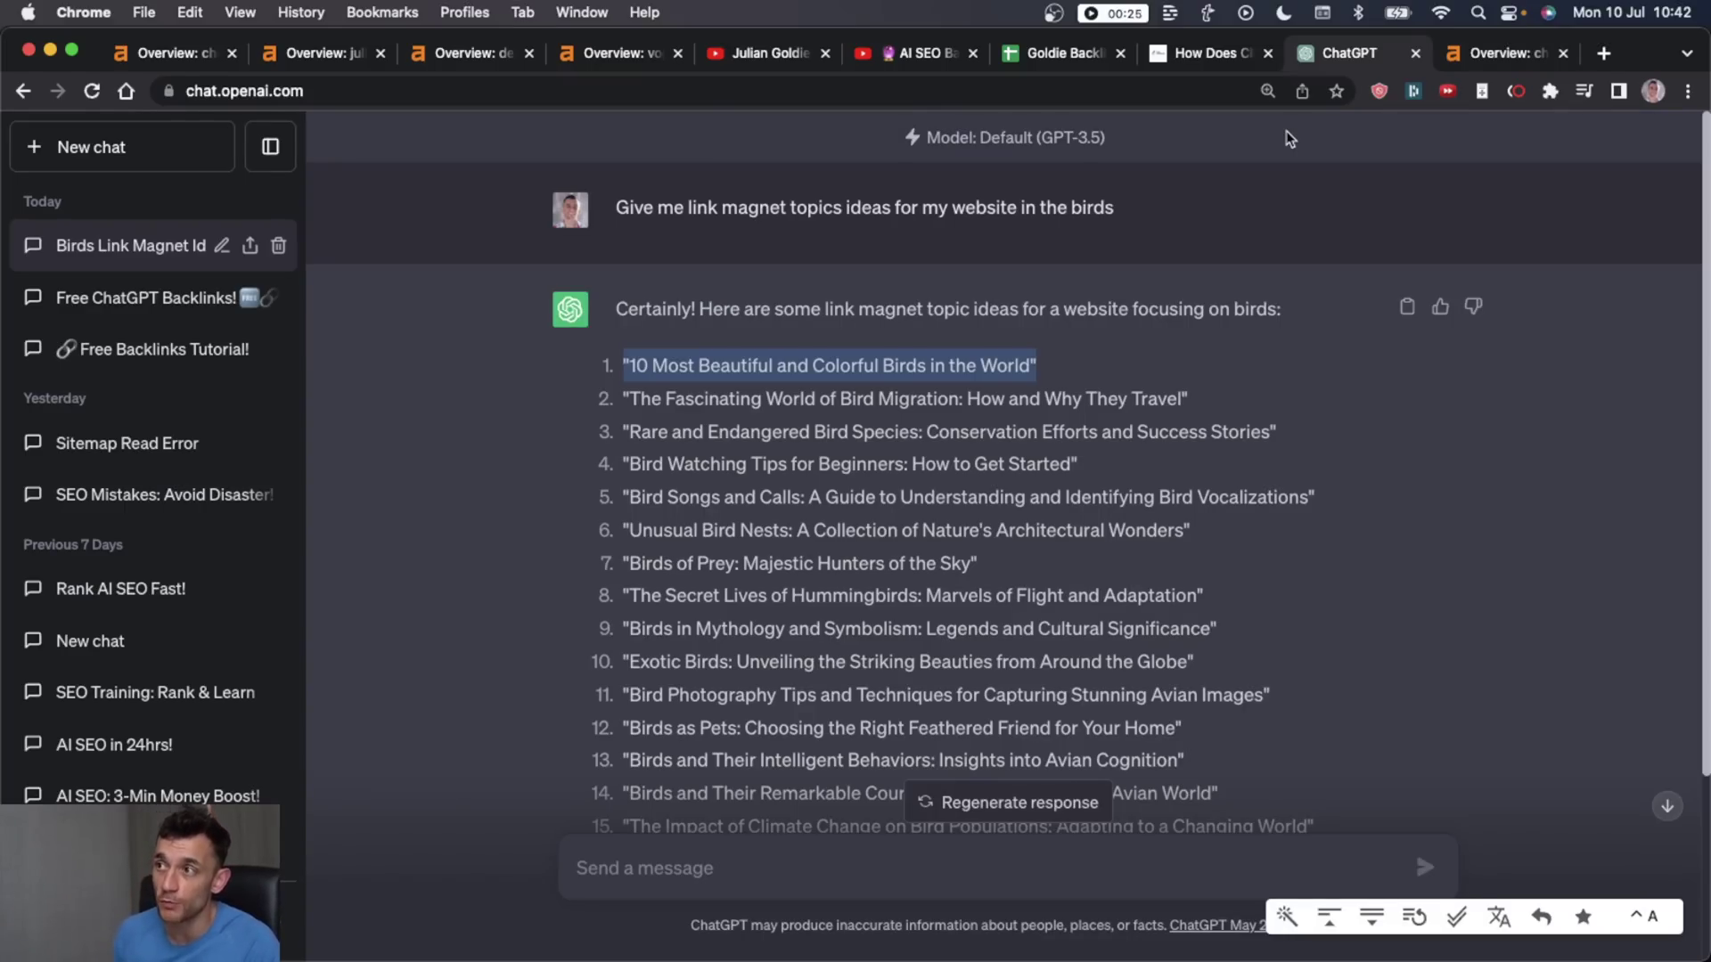
{"action": "key", "text": "ctrl+Tab"}
{"action": "left_click", "coordinate": [1375, 465]}
Step: Scroll through the chipperbirds overview, then compare it once more with the ChatGPT topic list
{"action": "scroll", "coordinate": [1146, 478], "scroll_direction": "down", "scroll_amount": 5}
{"action": "scroll", "coordinate": [1204, 428], "scroll_direction": "up", "scroll_amount": 5}
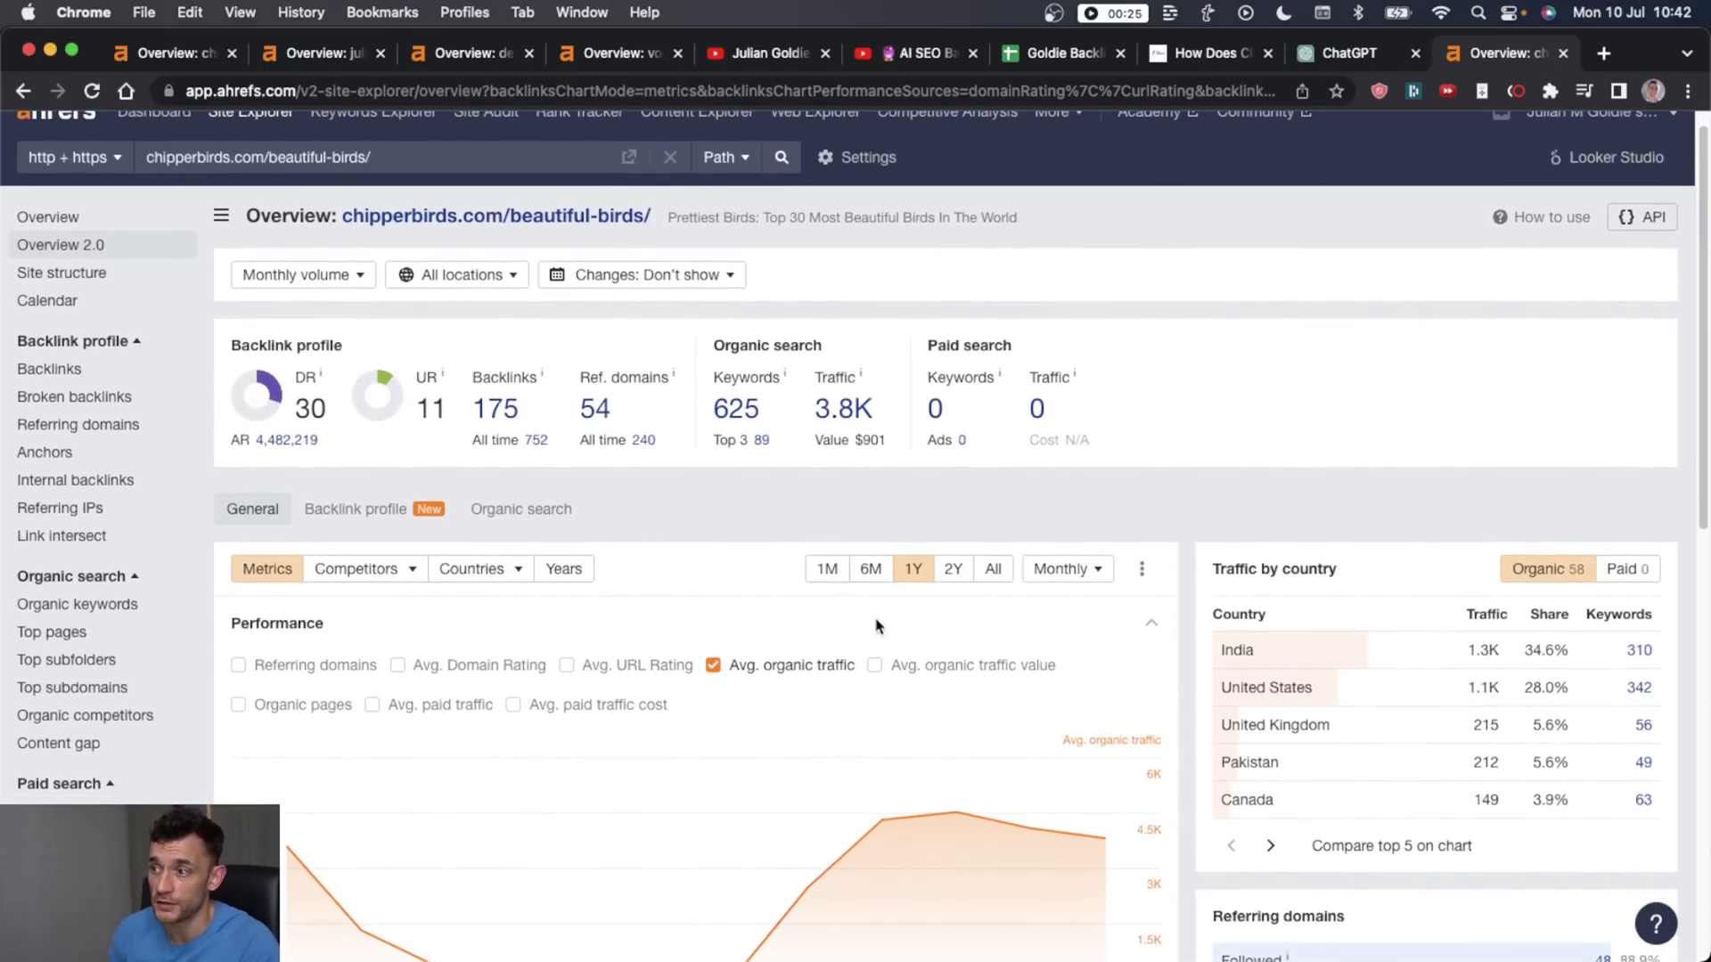
{"action": "scroll", "coordinate": [879, 622], "scroll_direction": "down", "scroll_amount": 1}
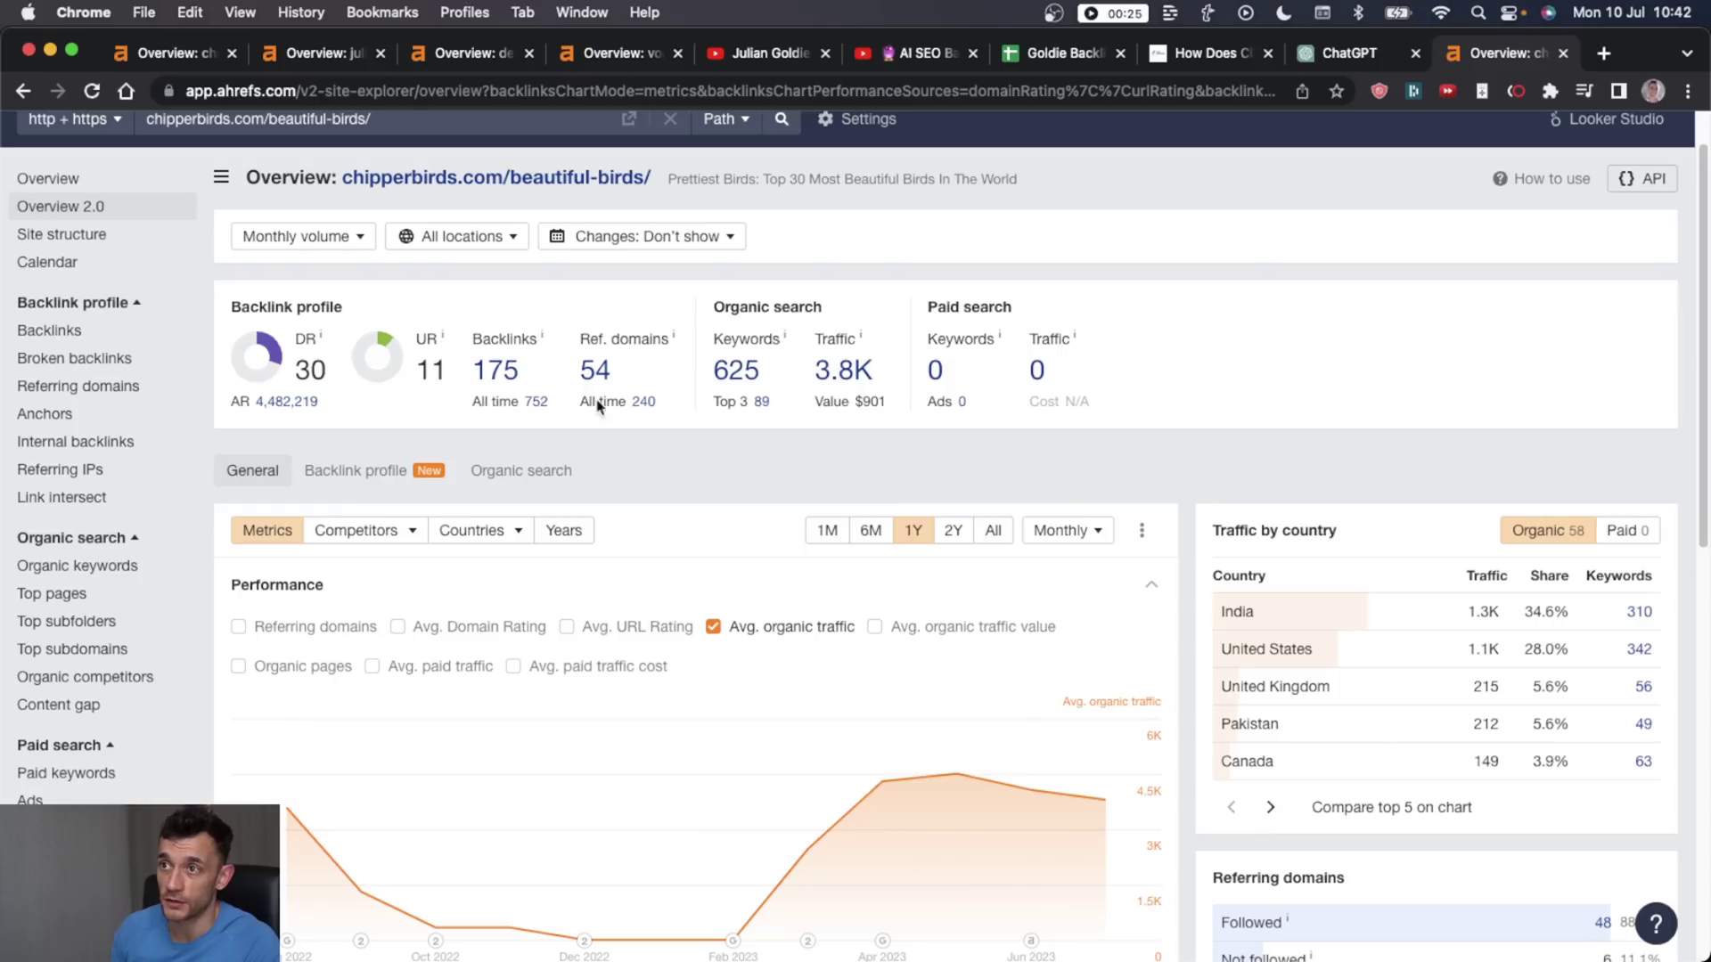
{"action": "left_click_drag", "start_coordinate": [877, 381], "coordinate": [802, 338]}
{"action": "scroll", "coordinate": [824, 356], "scroll_direction": "up", "scroll_amount": 1}
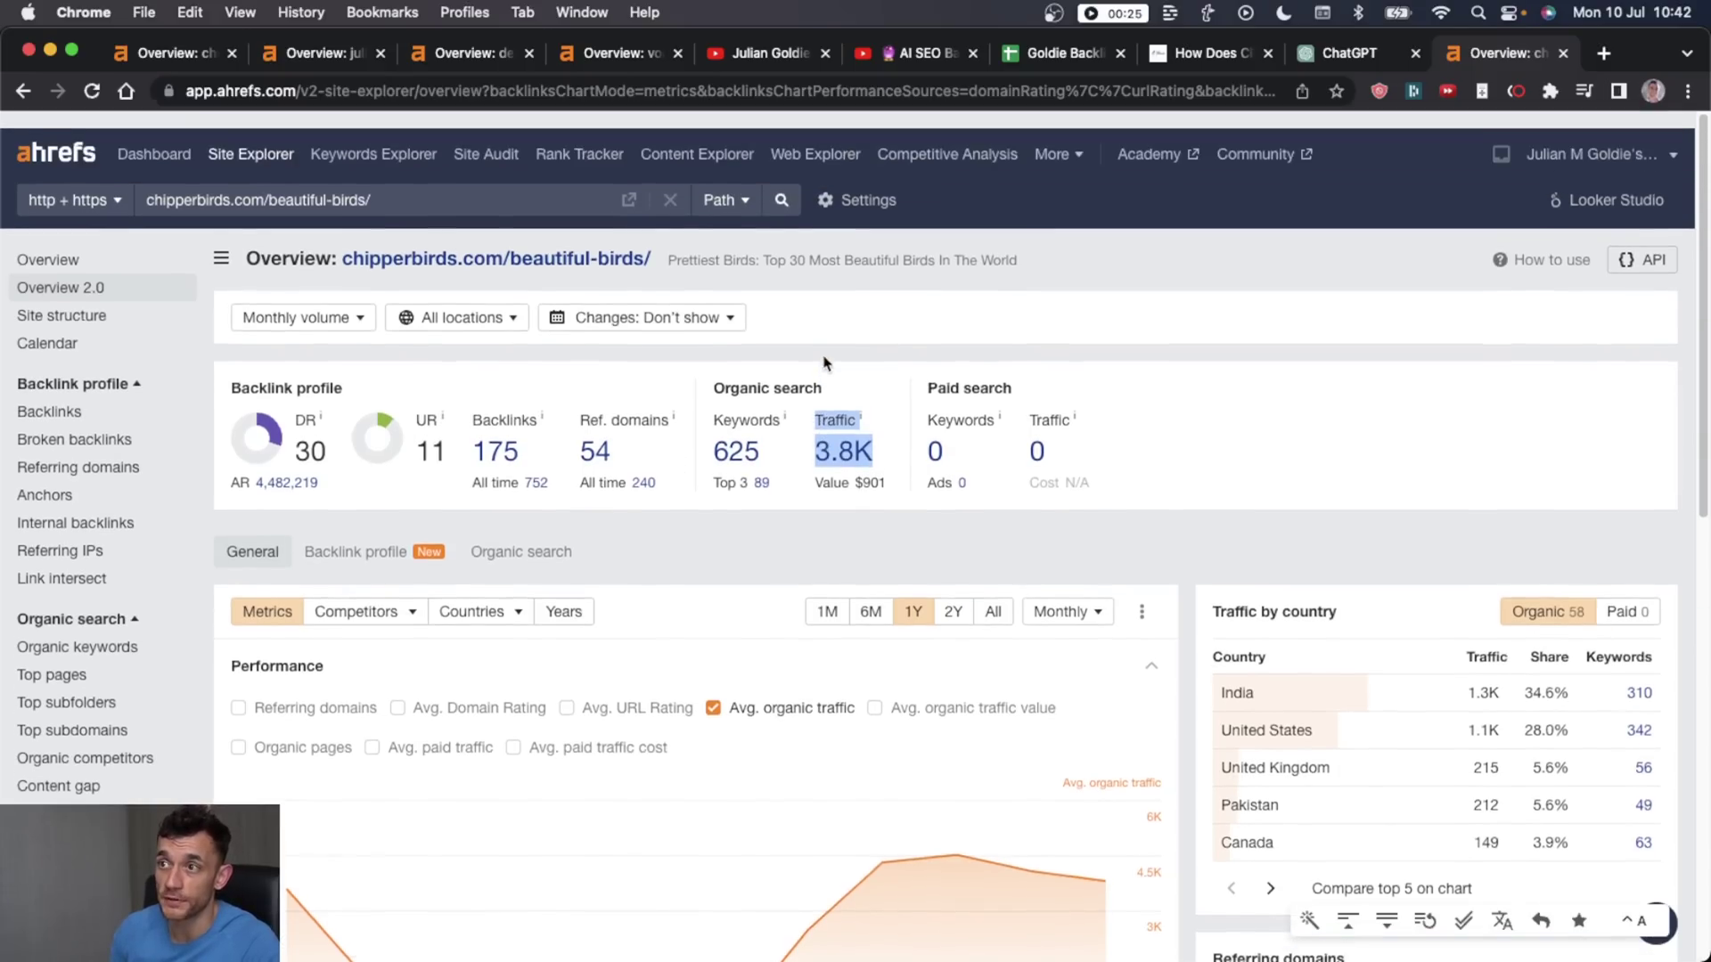
{"action": "scroll", "coordinate": [824, 362], "scroll_direction": "down", "scroll_amount": 2}
{"action": "scroll", "coordinate": [1111, 396], "scroll_direction": "up", "scroll_amount": 1}
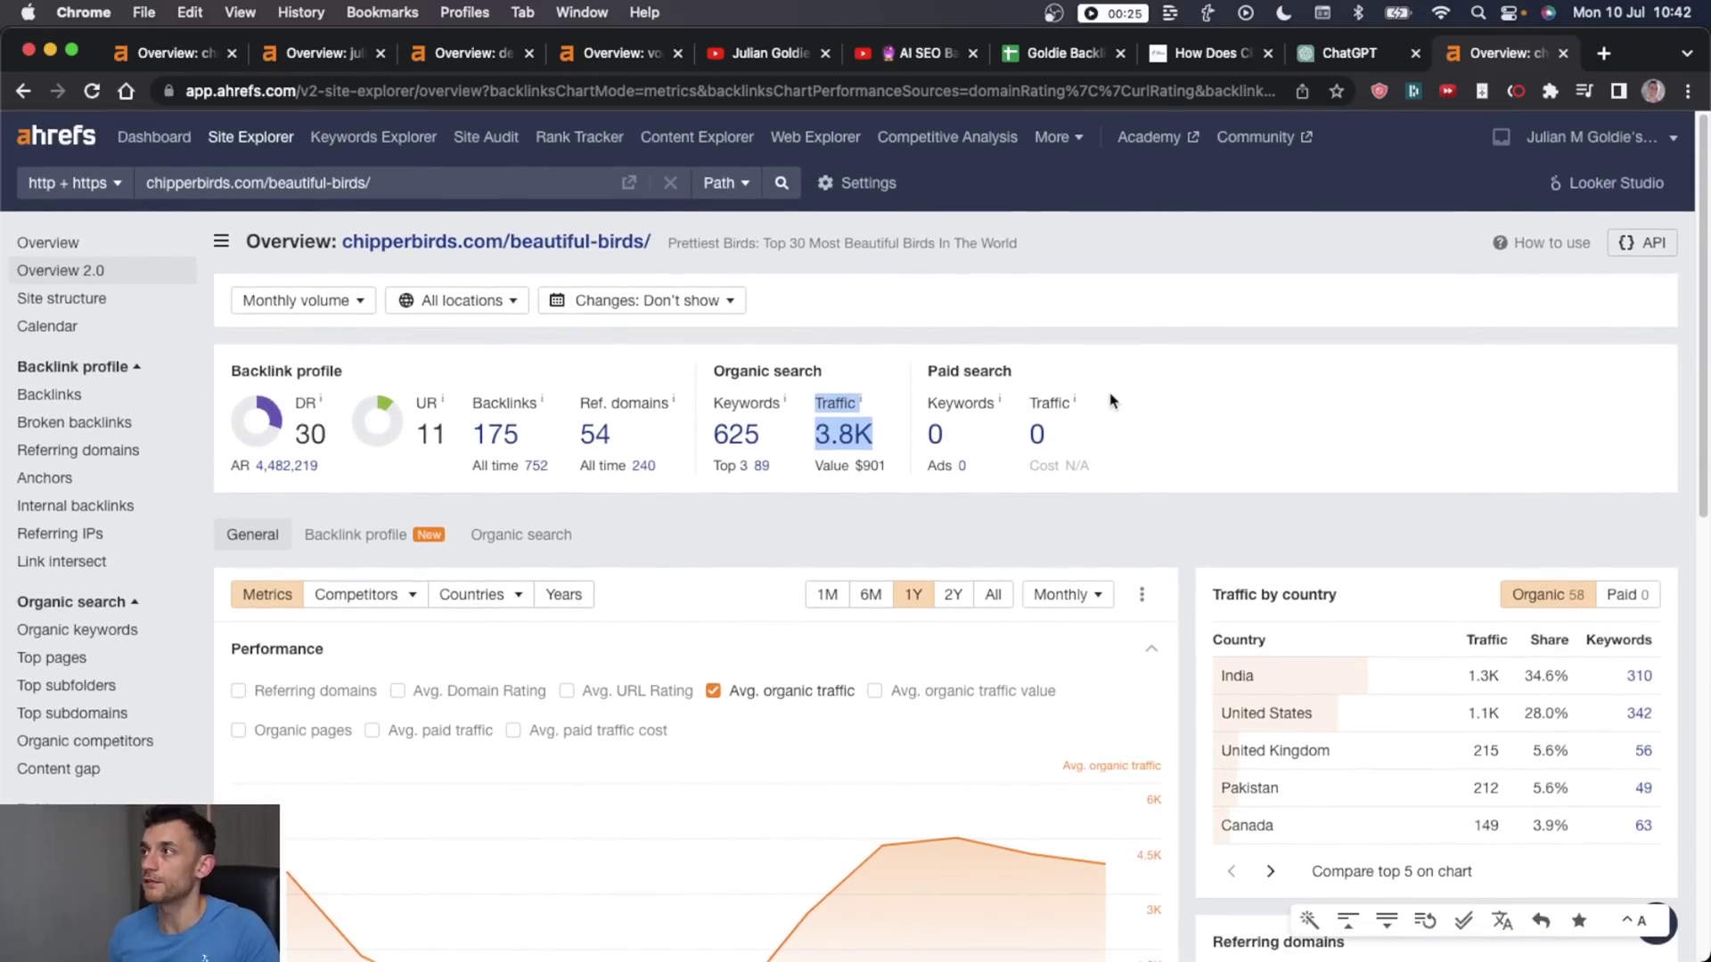
{"action": "key", "text": "ctrl+shift+Tab"}
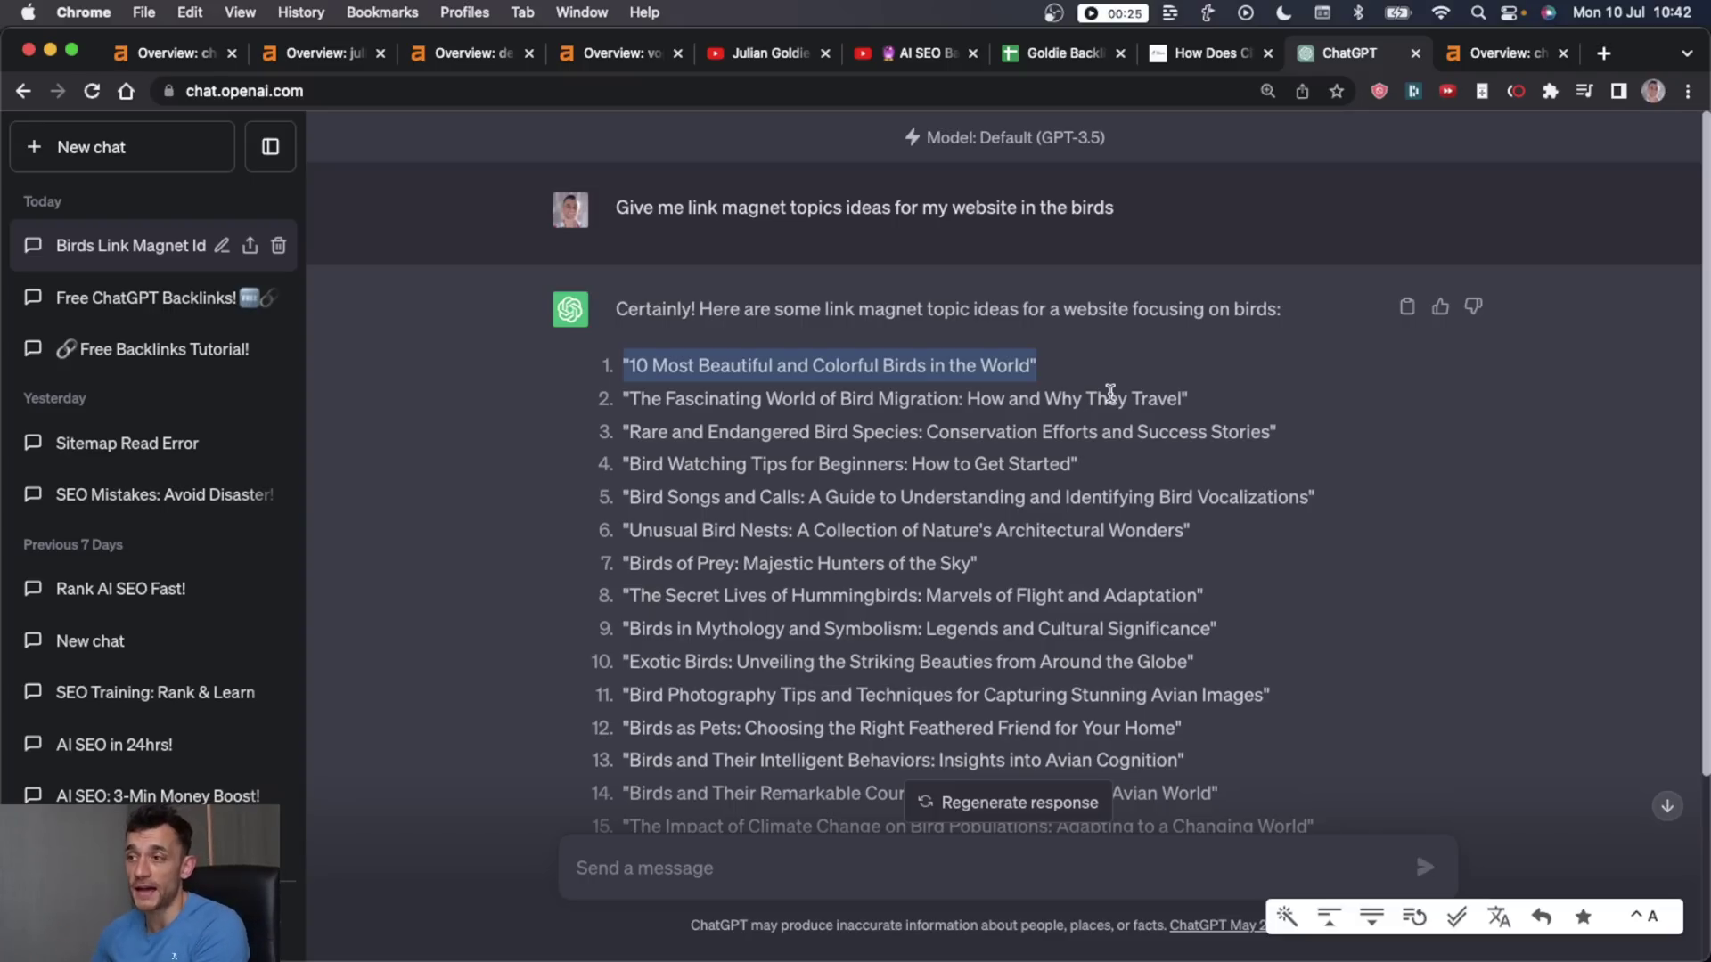
{"action": "left_click", "coordinate": [1134, 420]}
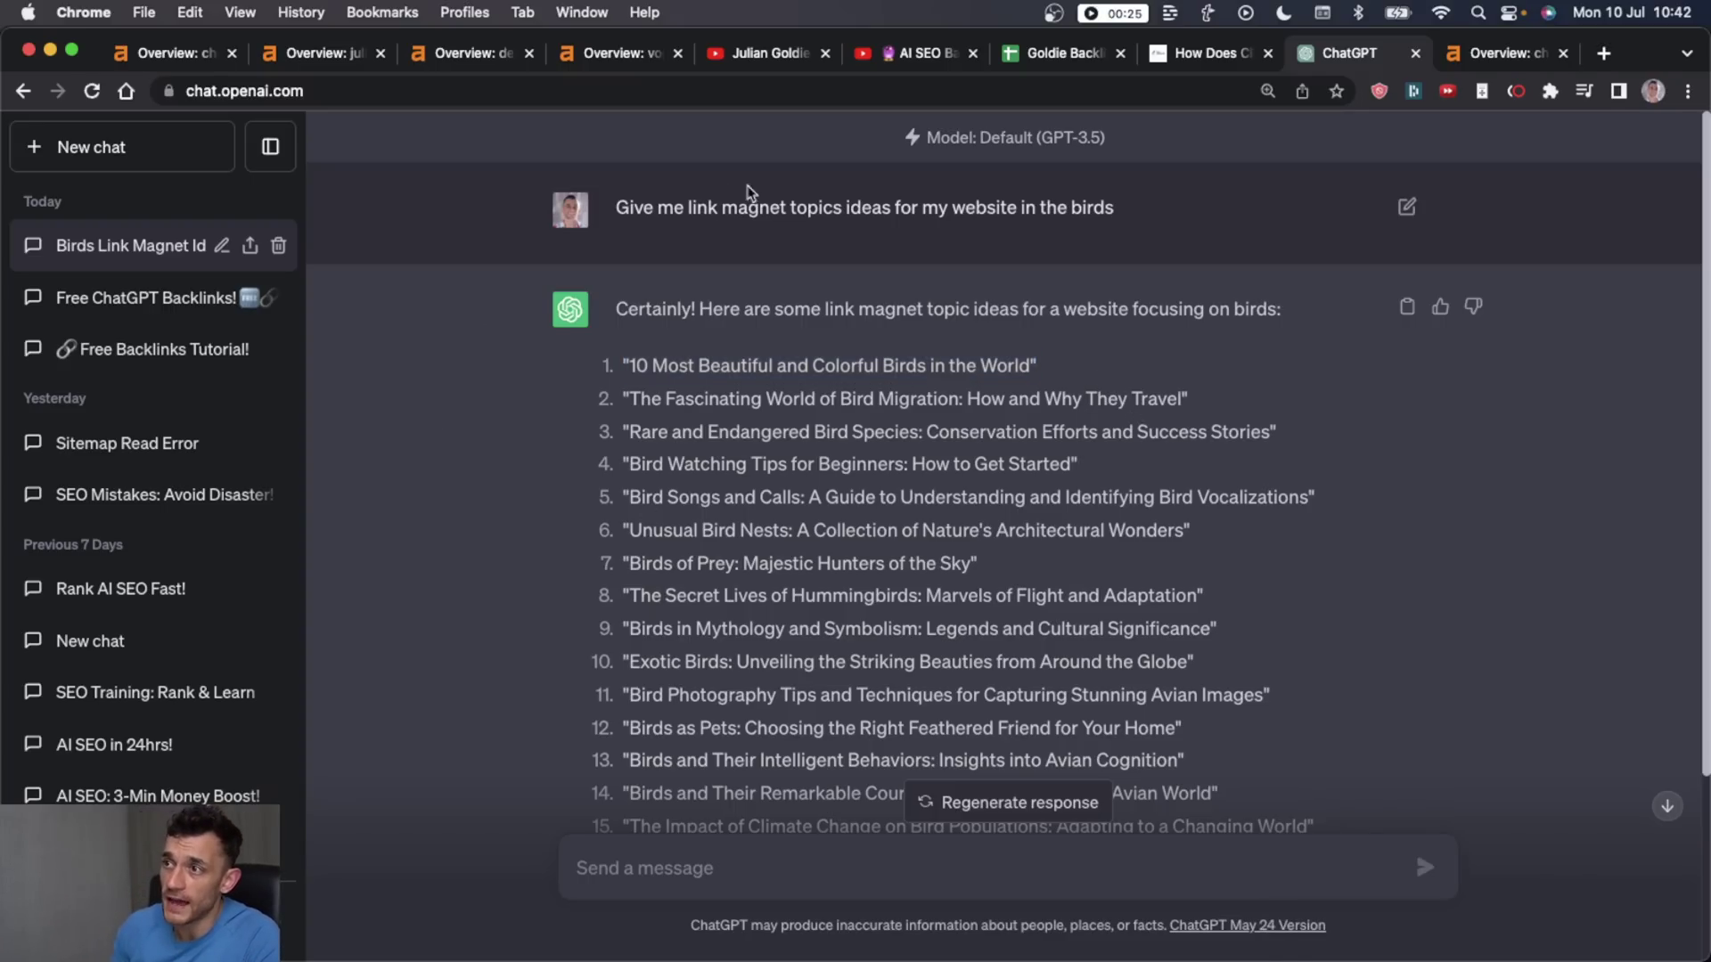
{"action": "left_click", "coordinate": [1484, 52]}
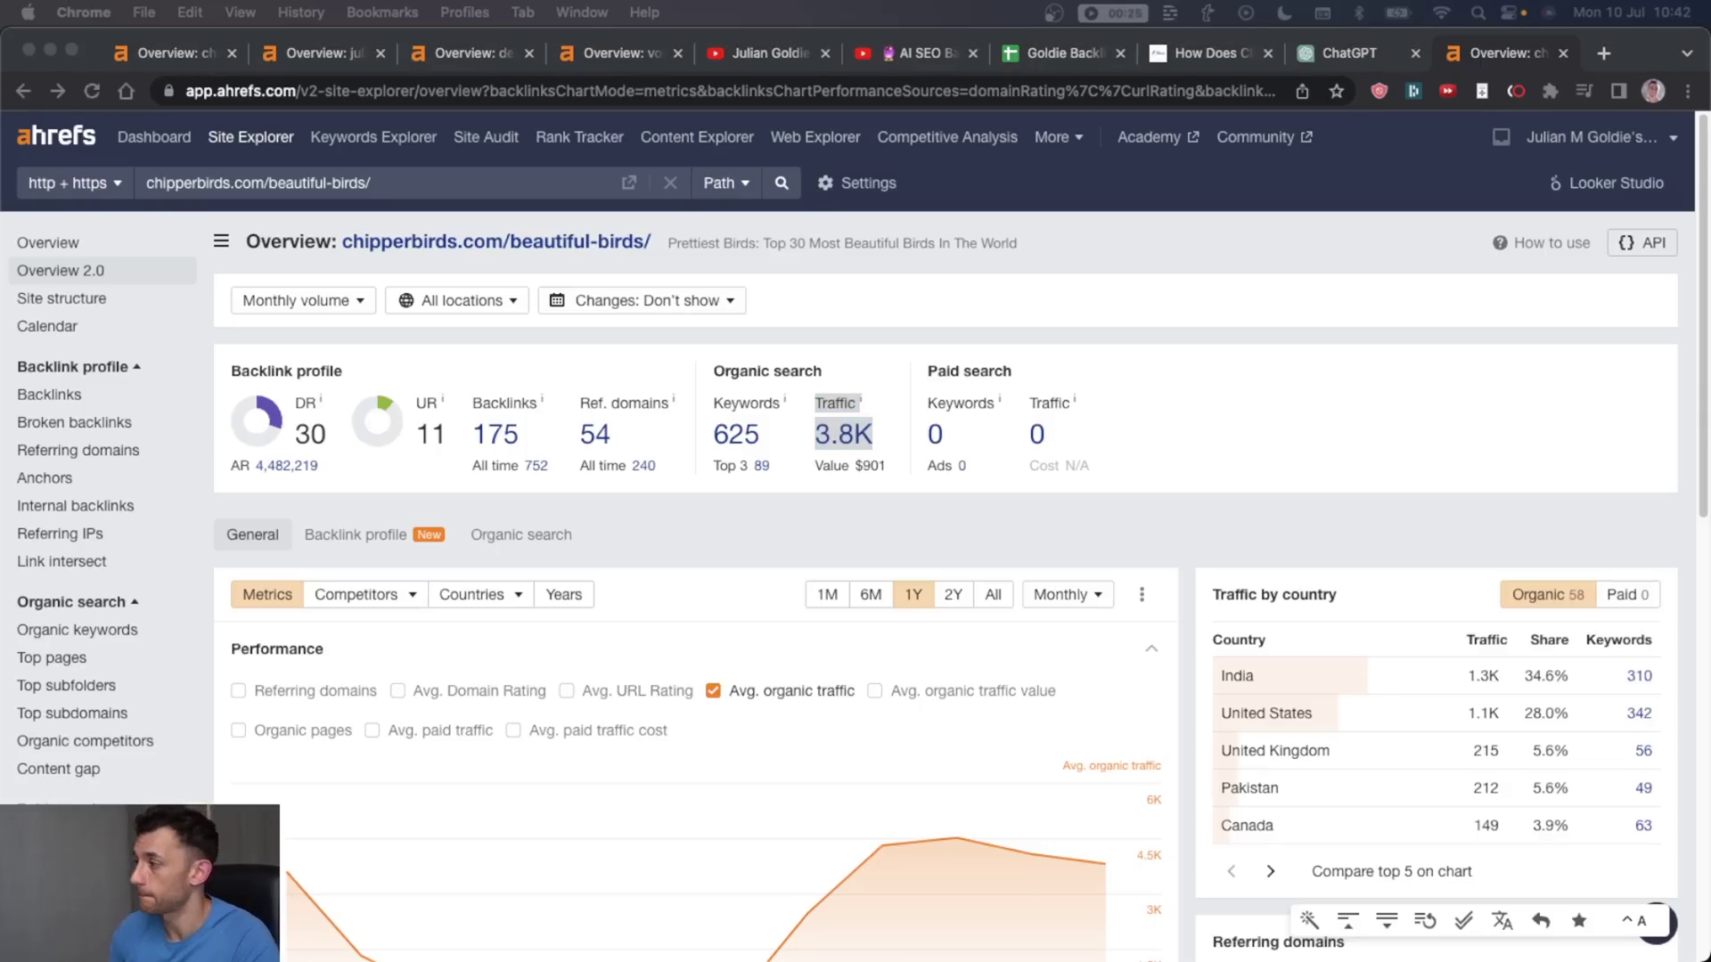
{"action": "left_click", "coordinate": [1136, 351]}
Step: Close the chipperbirds overview and select the climate-change article's title
{"action": "key", "text": "super+w"}
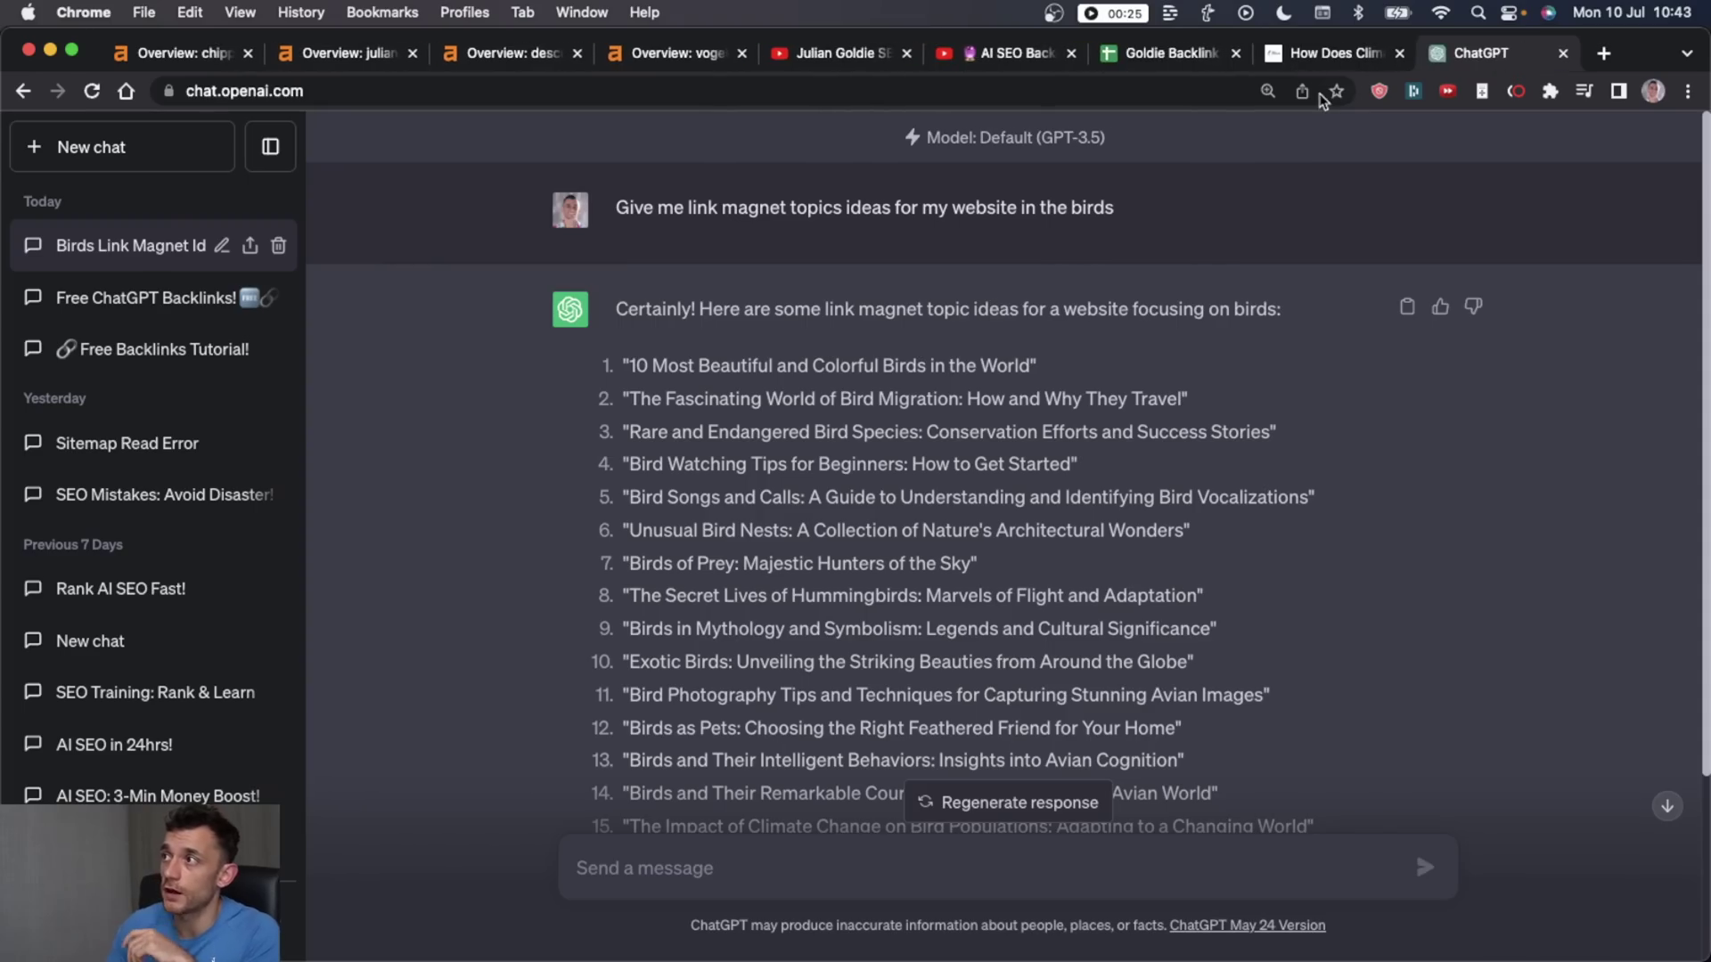
{"action": "left_click", "coordinate": [1363, 61]}
{"action": "left_click_drag", "start_coordinate": [243, 524], "coordinate": [1089, 568]}
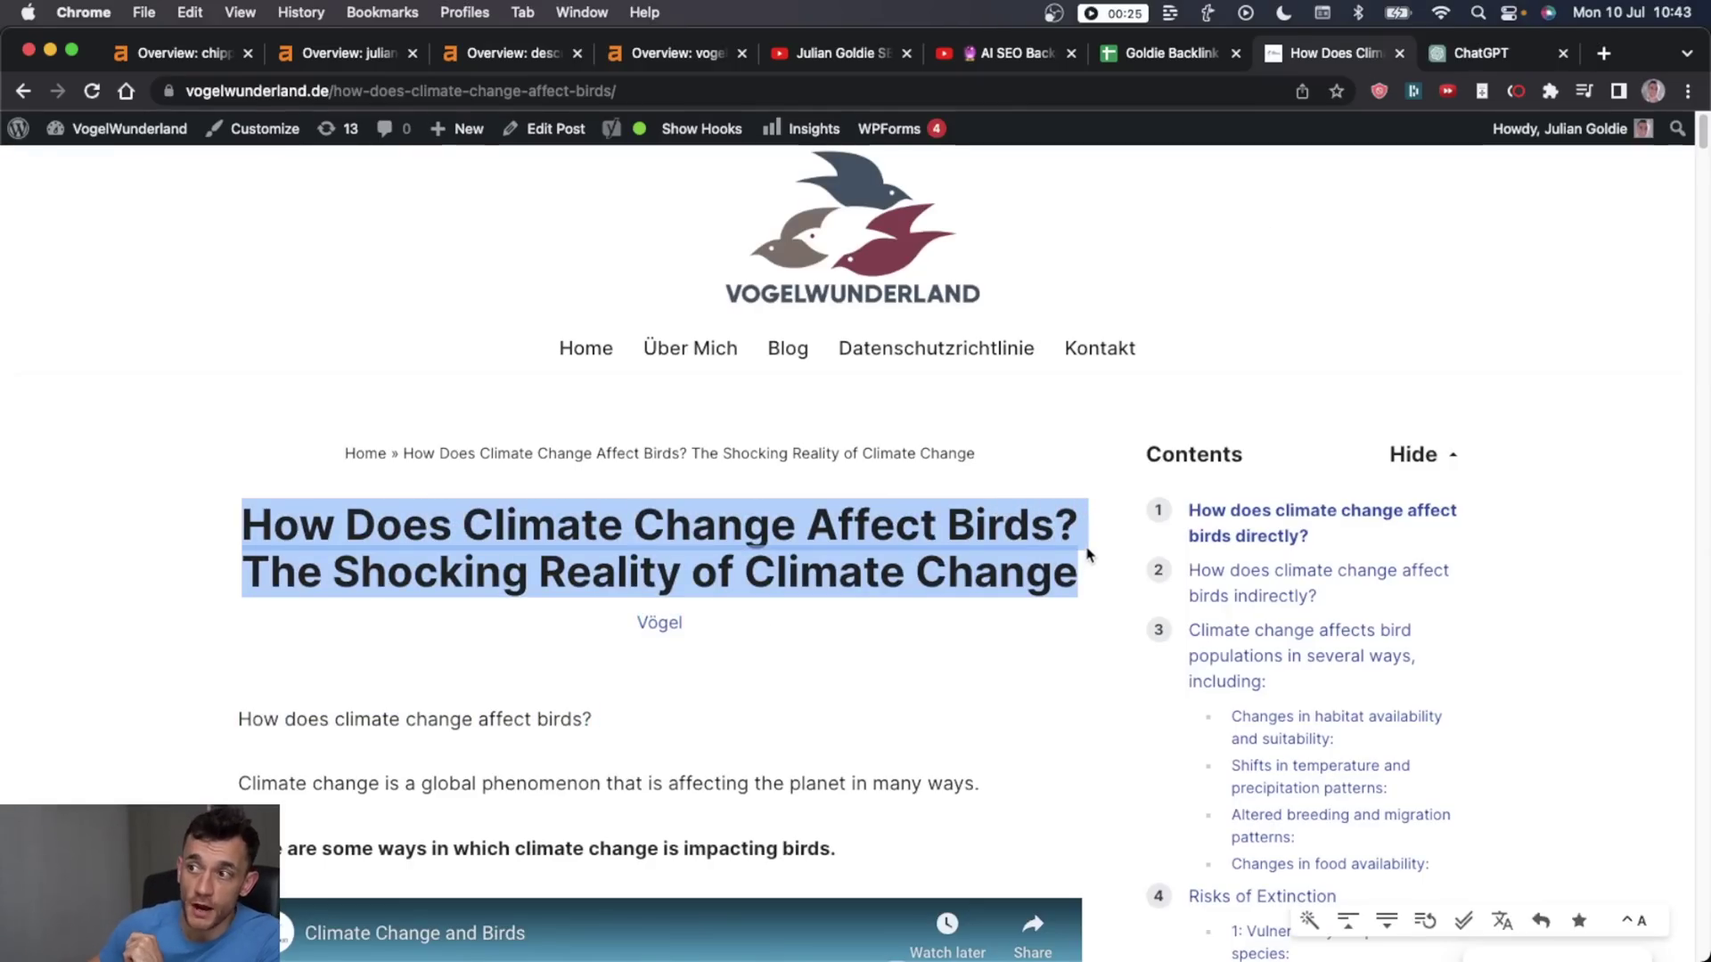
{"action": "left_click_drag", "start_coordinate": [1031, 53], "coordinate": [1328, 53]}
{"action": "left_click", "coordinate": [1167, 52]}
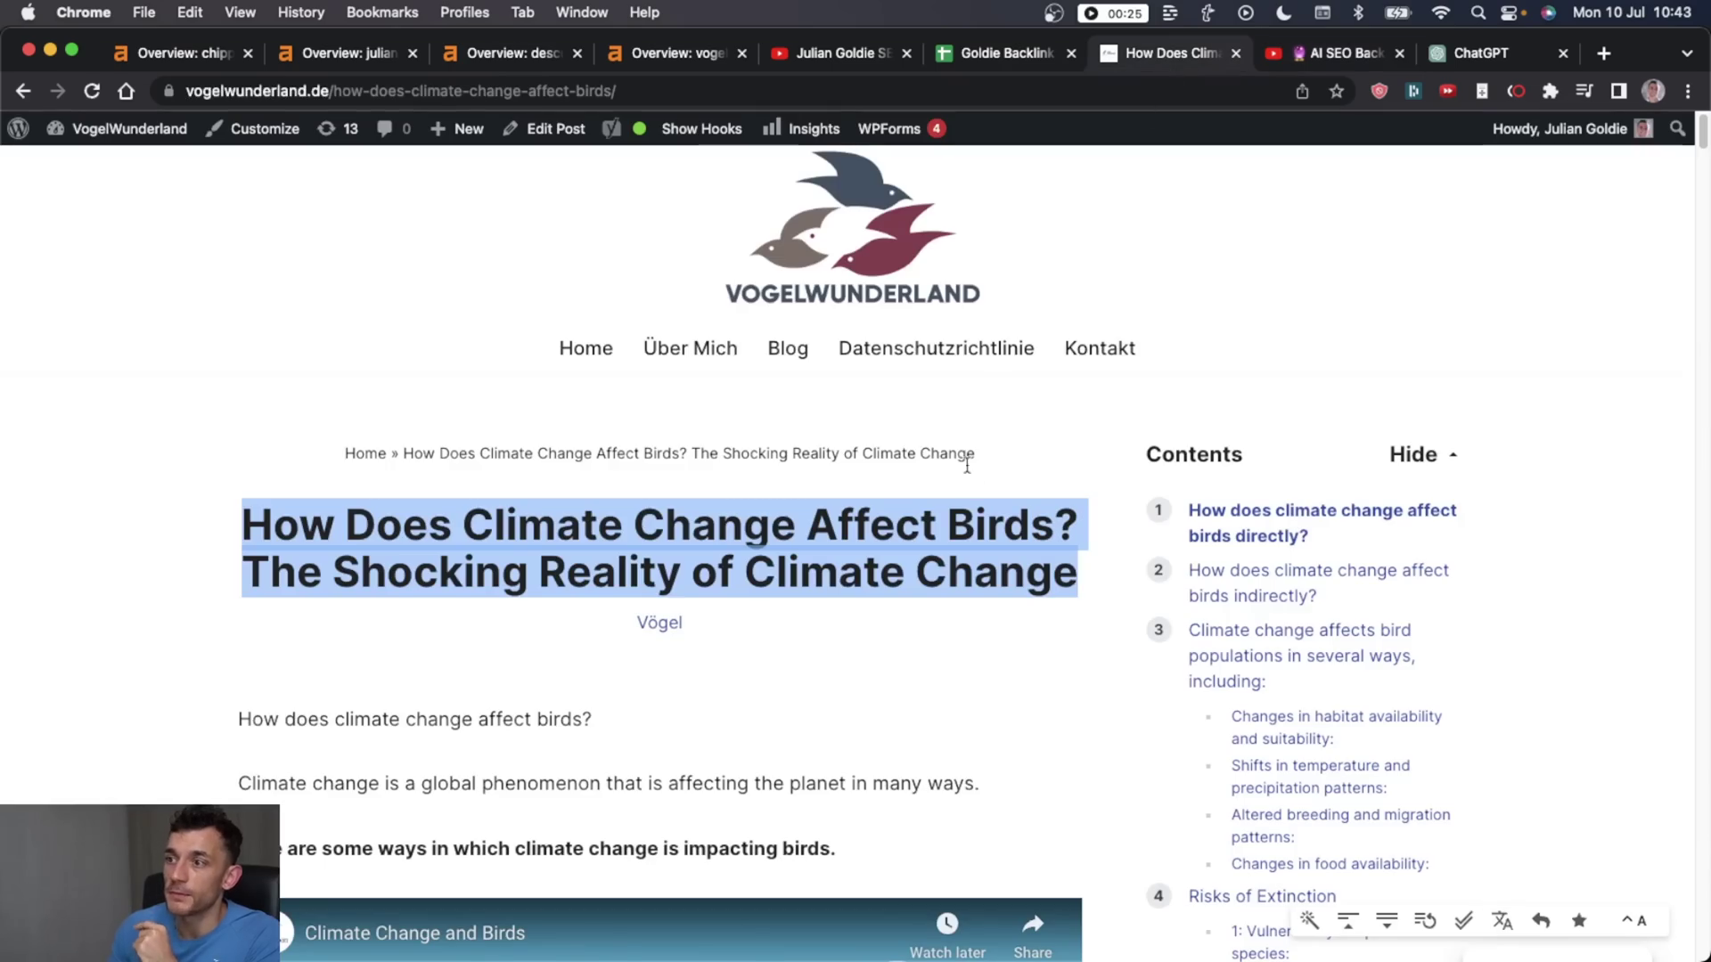
{"action": "left_click", "coordinate": [960, 515]}
Step: Scroll through the climate-change birds article, then close the ChatGPT conversation
{"action": "scroll", "coordinate": [957, 518], "scroll_direction": "down", "scroll_amount": 8}
{"action": "scroll", "coordinate": [957, 518], "scroll_direction": "down", "scroll_amount": 20}
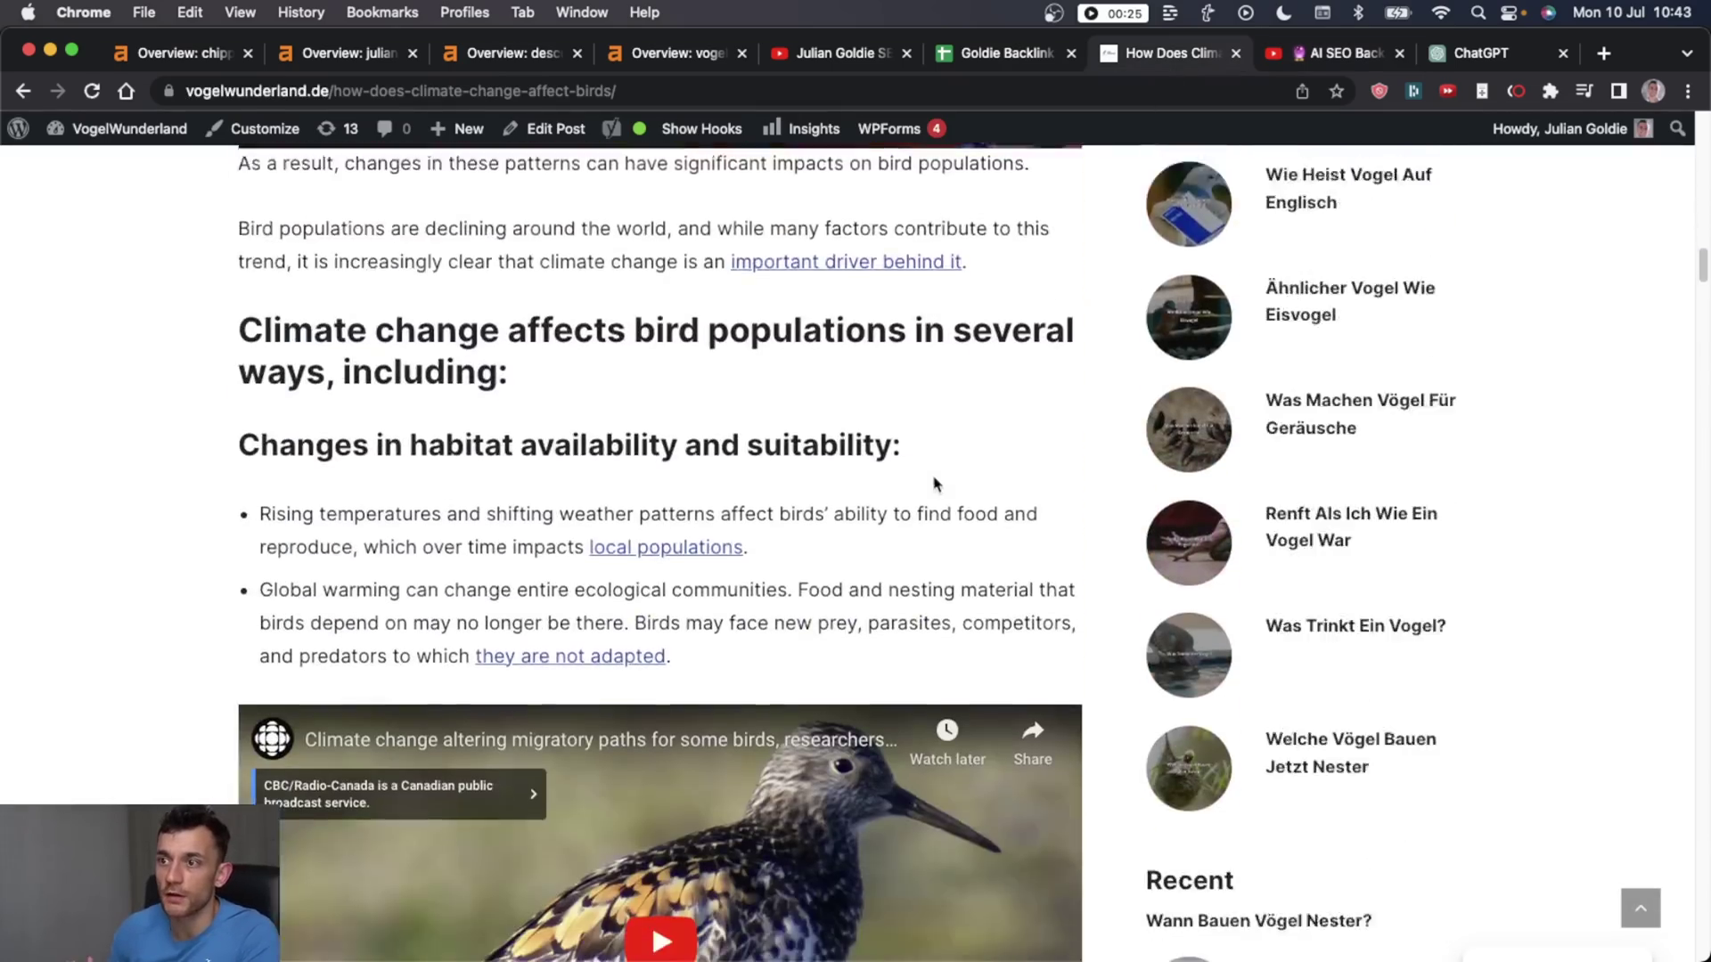
{"action": "scroll", "coordinate": [887, 436], "scroll_direction": "down", "scroll_amount": 2}
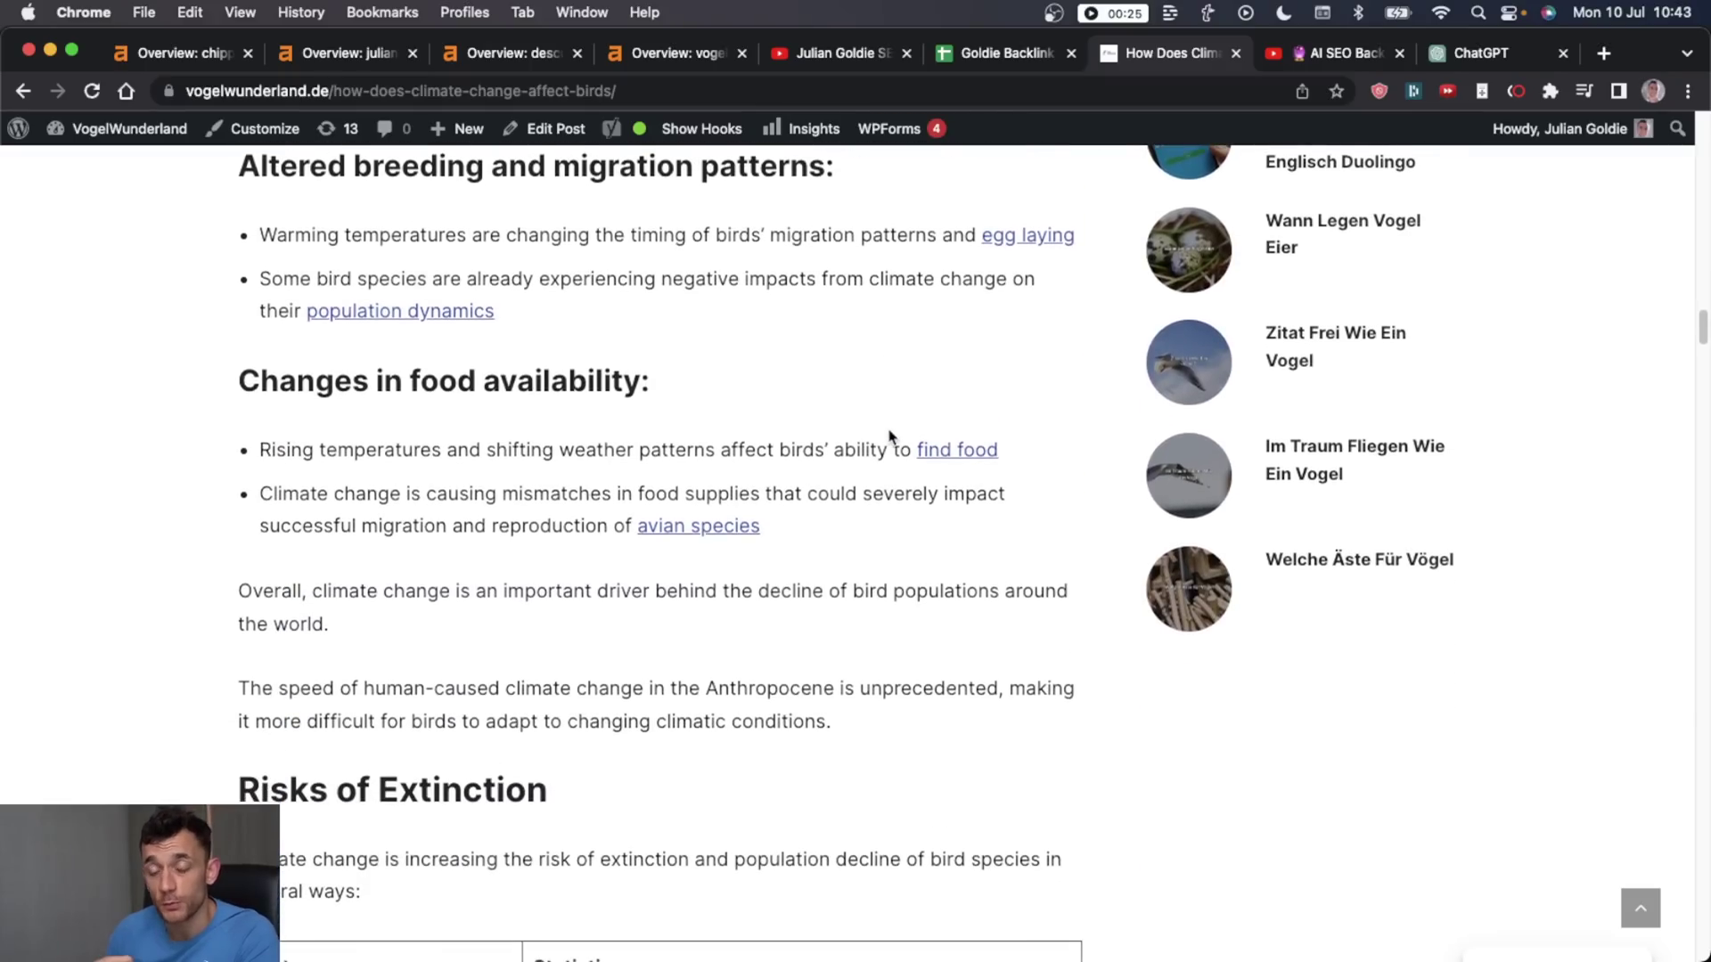
{"action": "scroll", "coordinate": [895, 432], "scroll_direction": "down", "scroll_amount": 15}
{"action": "scroll", "coordinate": [906, 410], "scroll_direction": "up", "scroll_amount": 4}
{"action": "scroll", "coordinate": [907, 396], "scroll_direction": "up", "scroll_amount": 9}
{"action": "scroll", "coordinate": [887, 456], "scroll_direction": "down", "scroll_amount": 20}
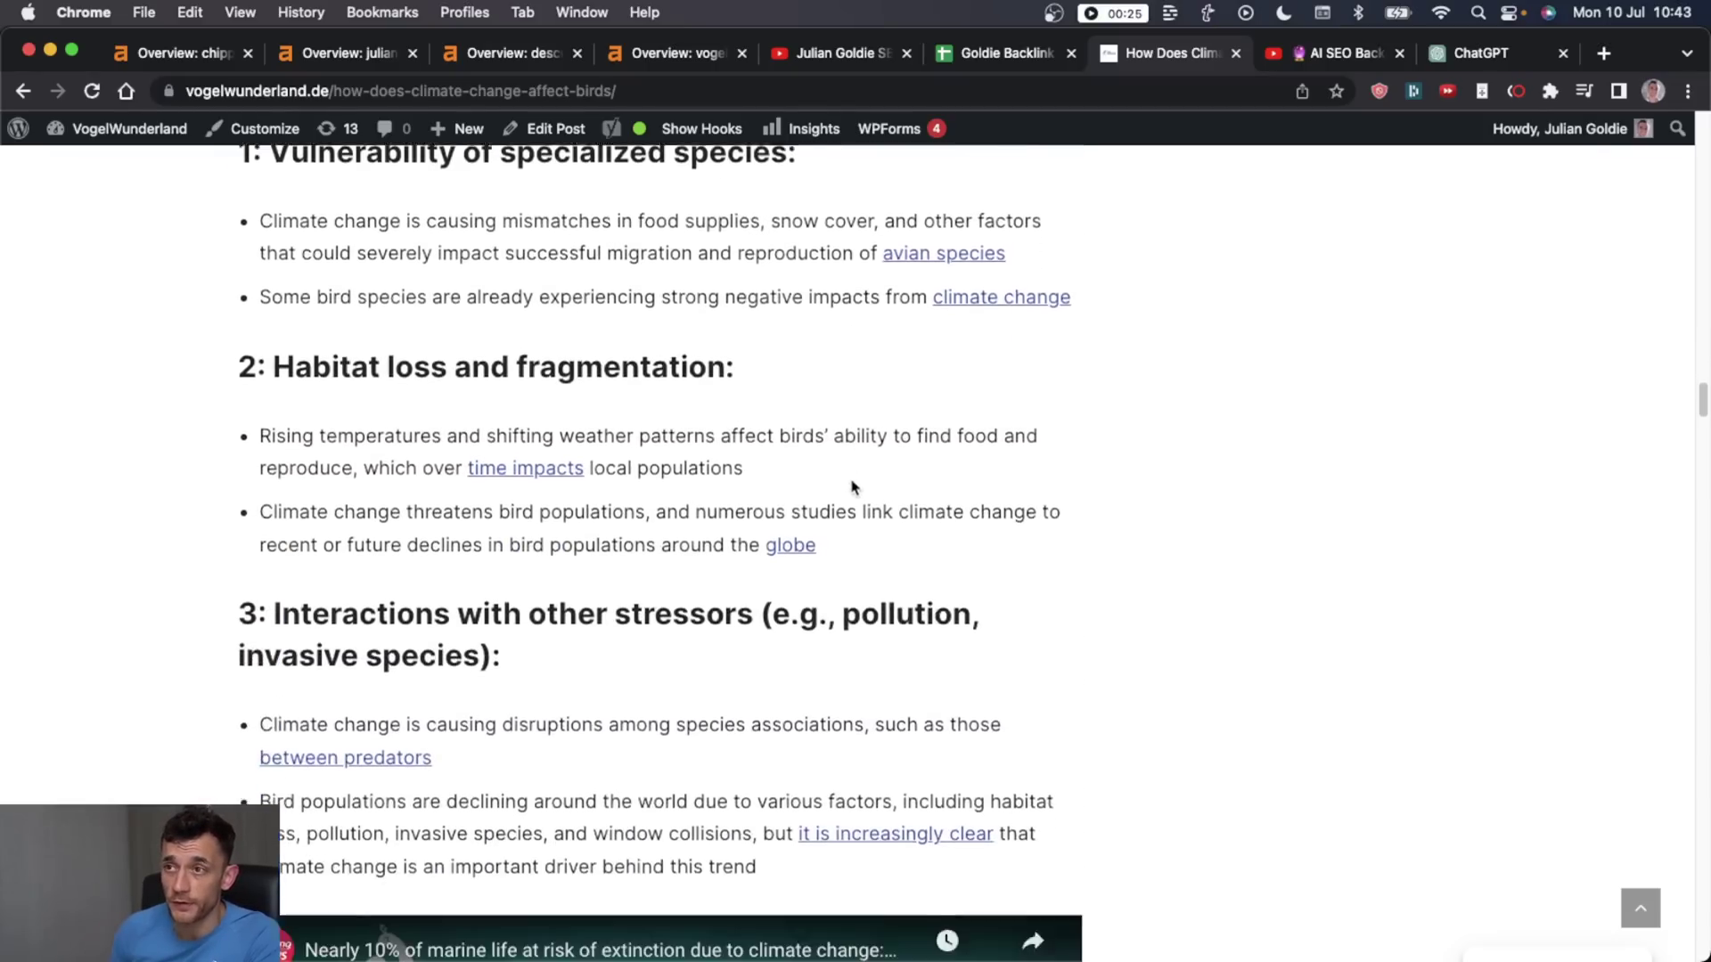
{"action": "scroll", "coordinate": [894, 480], "scroll_direction": "up", "scroll_amount": 15}
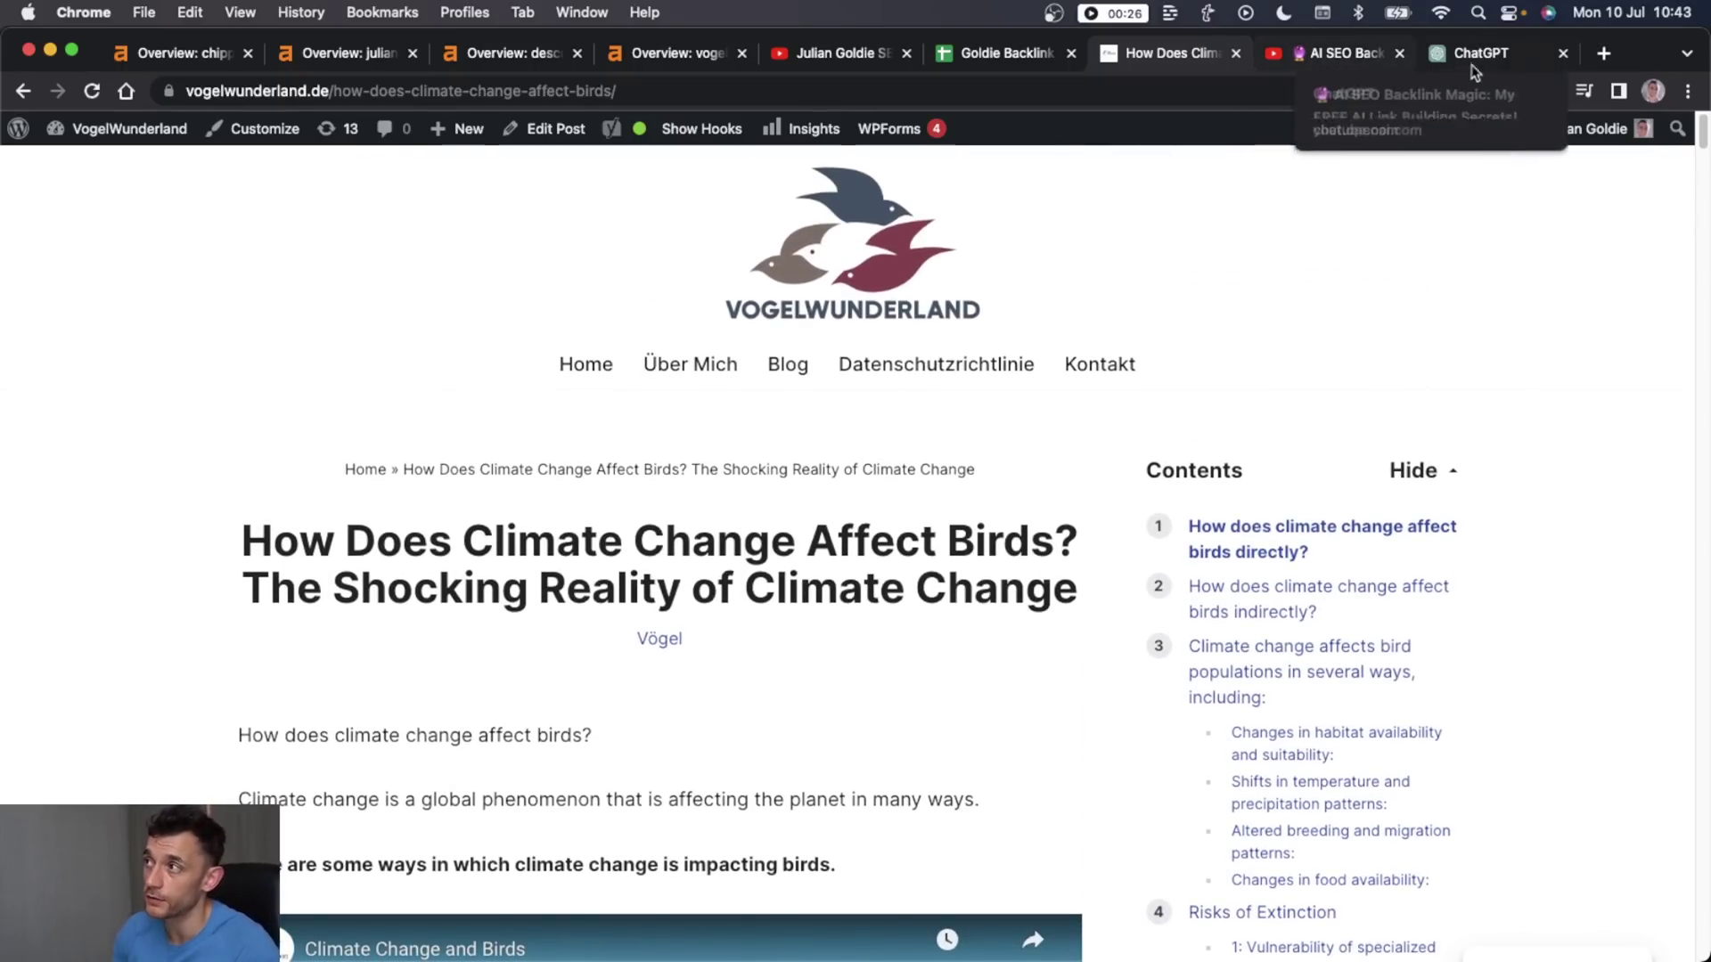
{"action": "left_click", "coordinate": [1563, 53]}
Step: Go to the AI SEO backlink video tab and select the perplexity.ai address
{"action": "left_click", "coordinate": [1489, 53]}
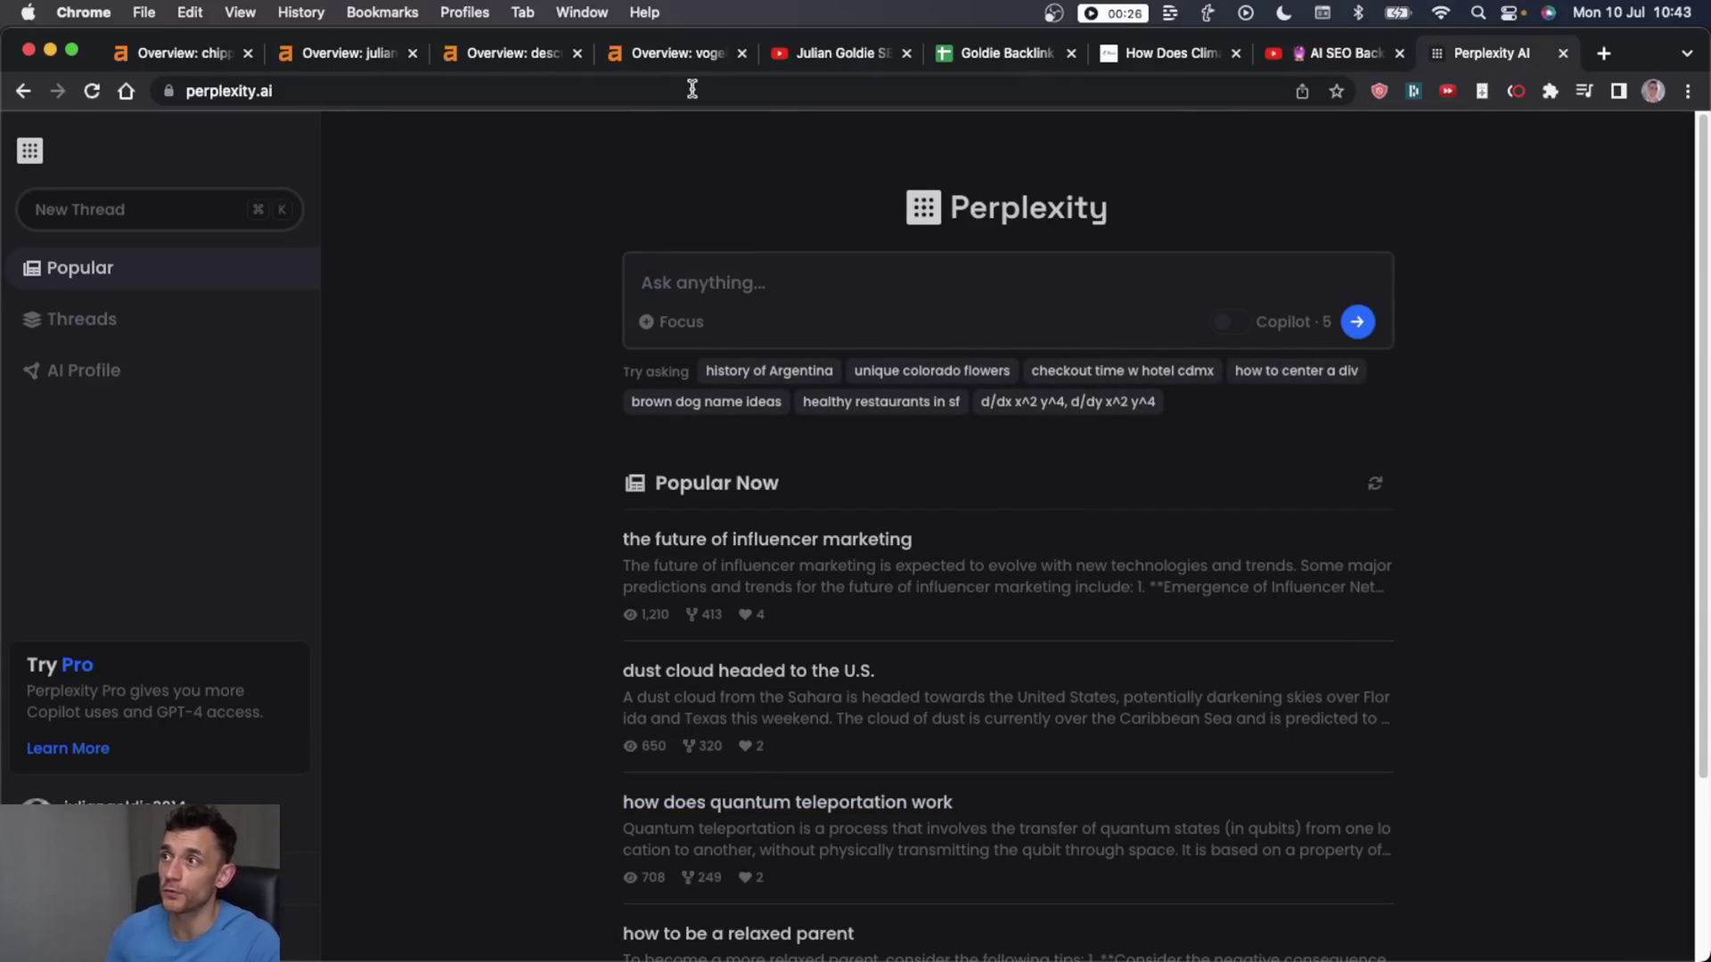
{"action": "left_click", "coordinate": [684, 87]}
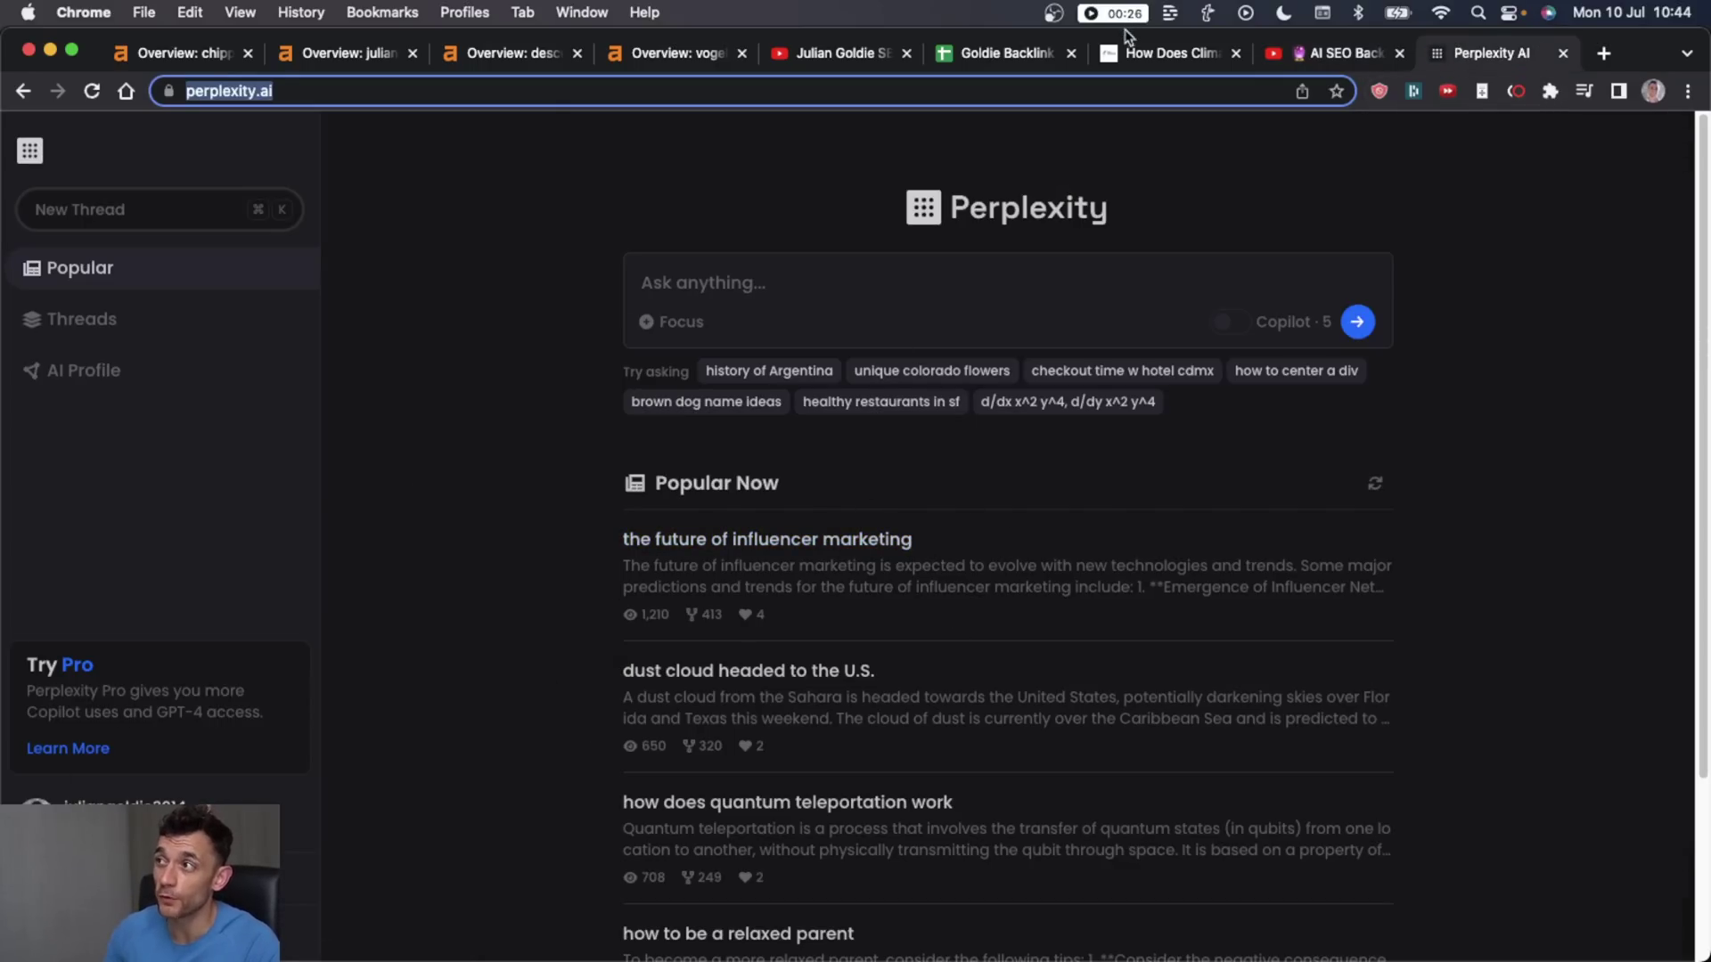
Step: Highlight the climate-change bullet points in the Vogelwunderland article
{"action": "left_click_drag", "start_coordinate": [1124, 39], "coordinate": [1289, 52]}
{"action": "scroll", "coordinate": [674, 720], "scroll_direction": "down", "scroll_amount": 10}
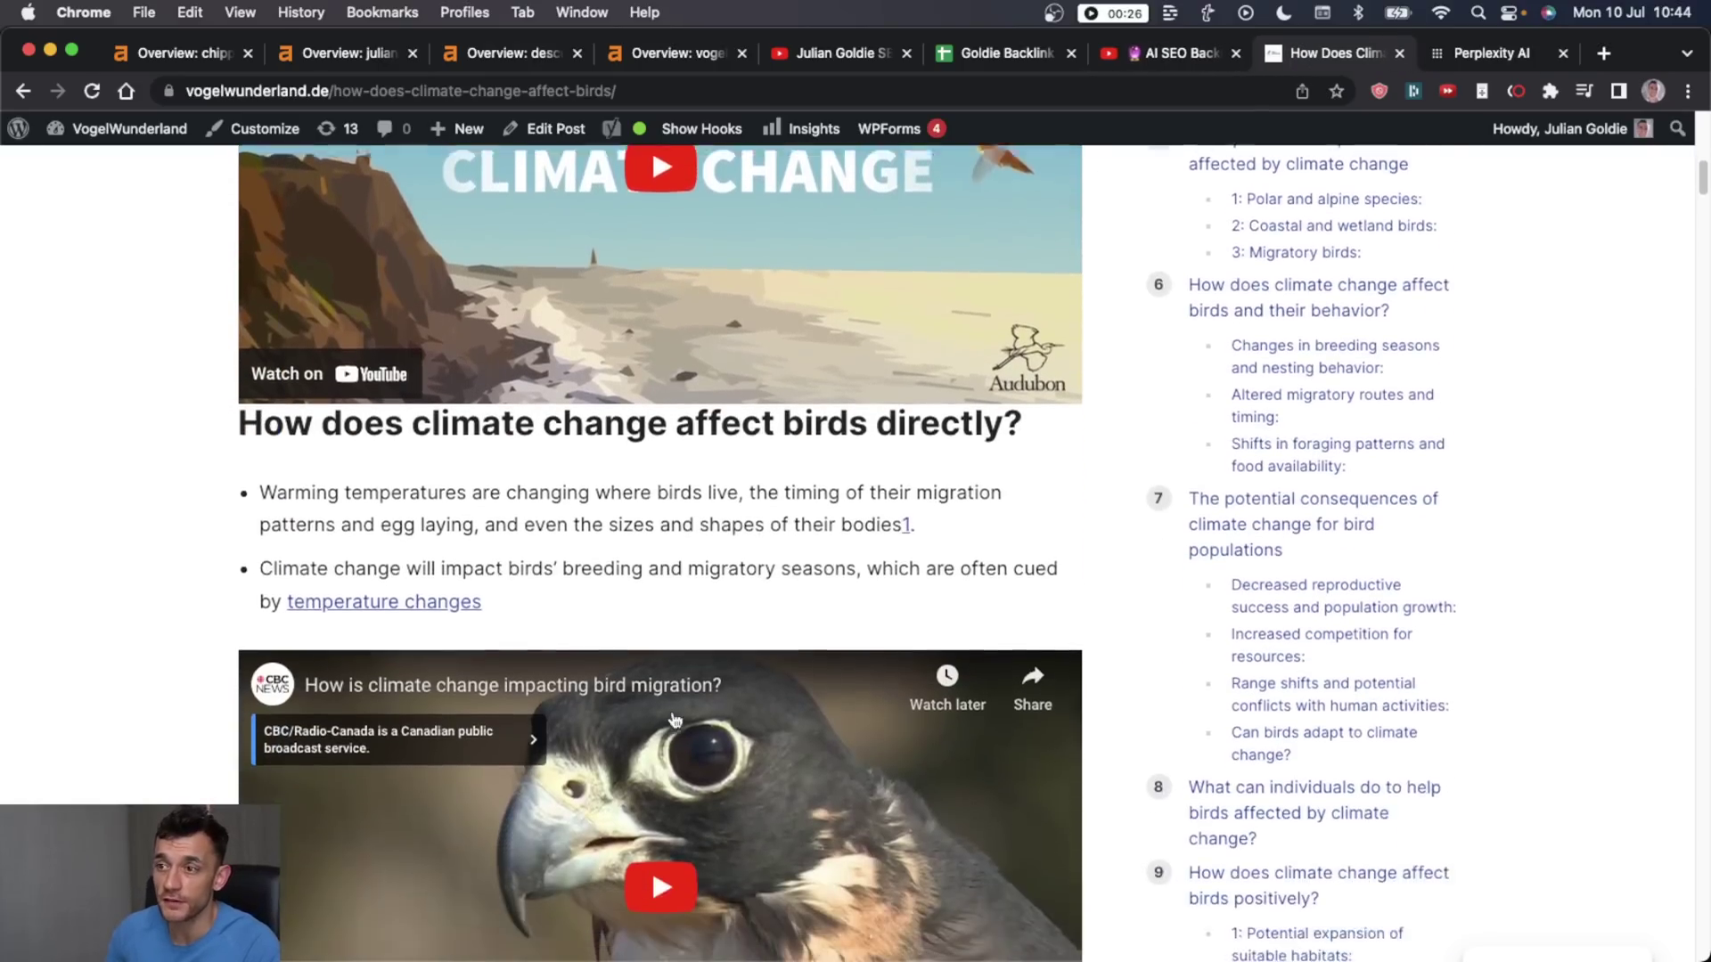
{"action": "scroll", "coordinate": [674, 720], "scroll_direction": "down", "scroll_amount": 3}
{"action": "left_click_drag", "start_coordinate": [251, 388], "coordinate": [416, 426]}
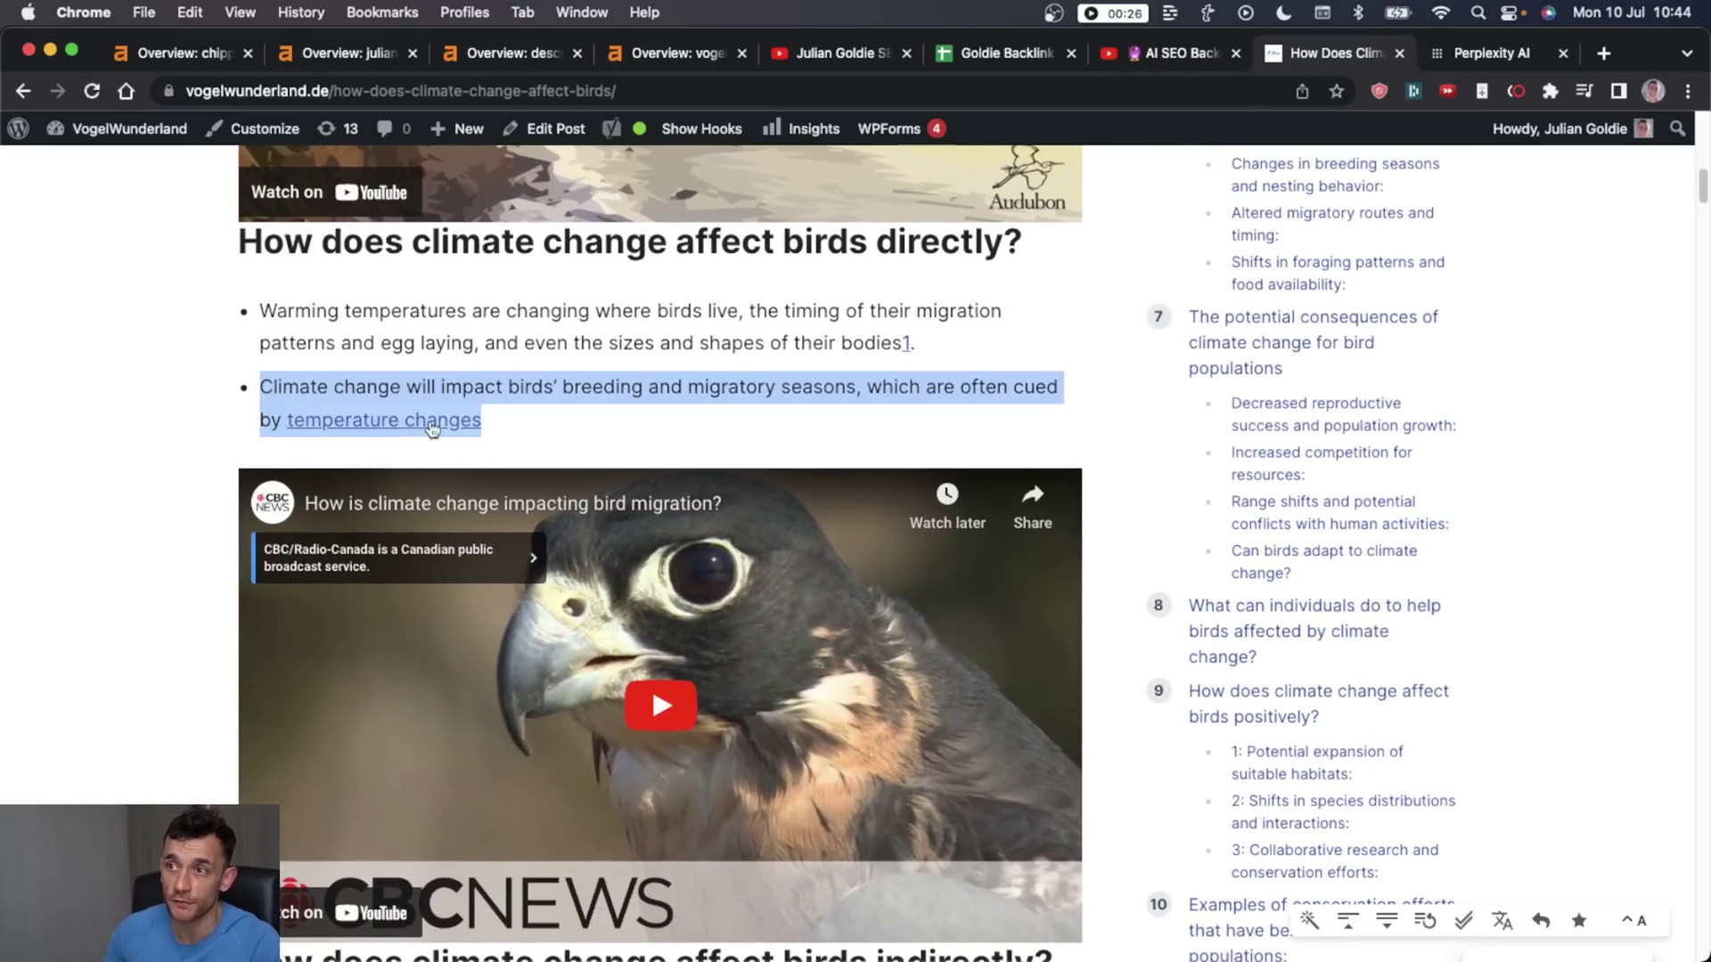
{"action": "scroll", "coordinate": [287, 420], "scroll_direction": "down", "scroll_amount": 10}
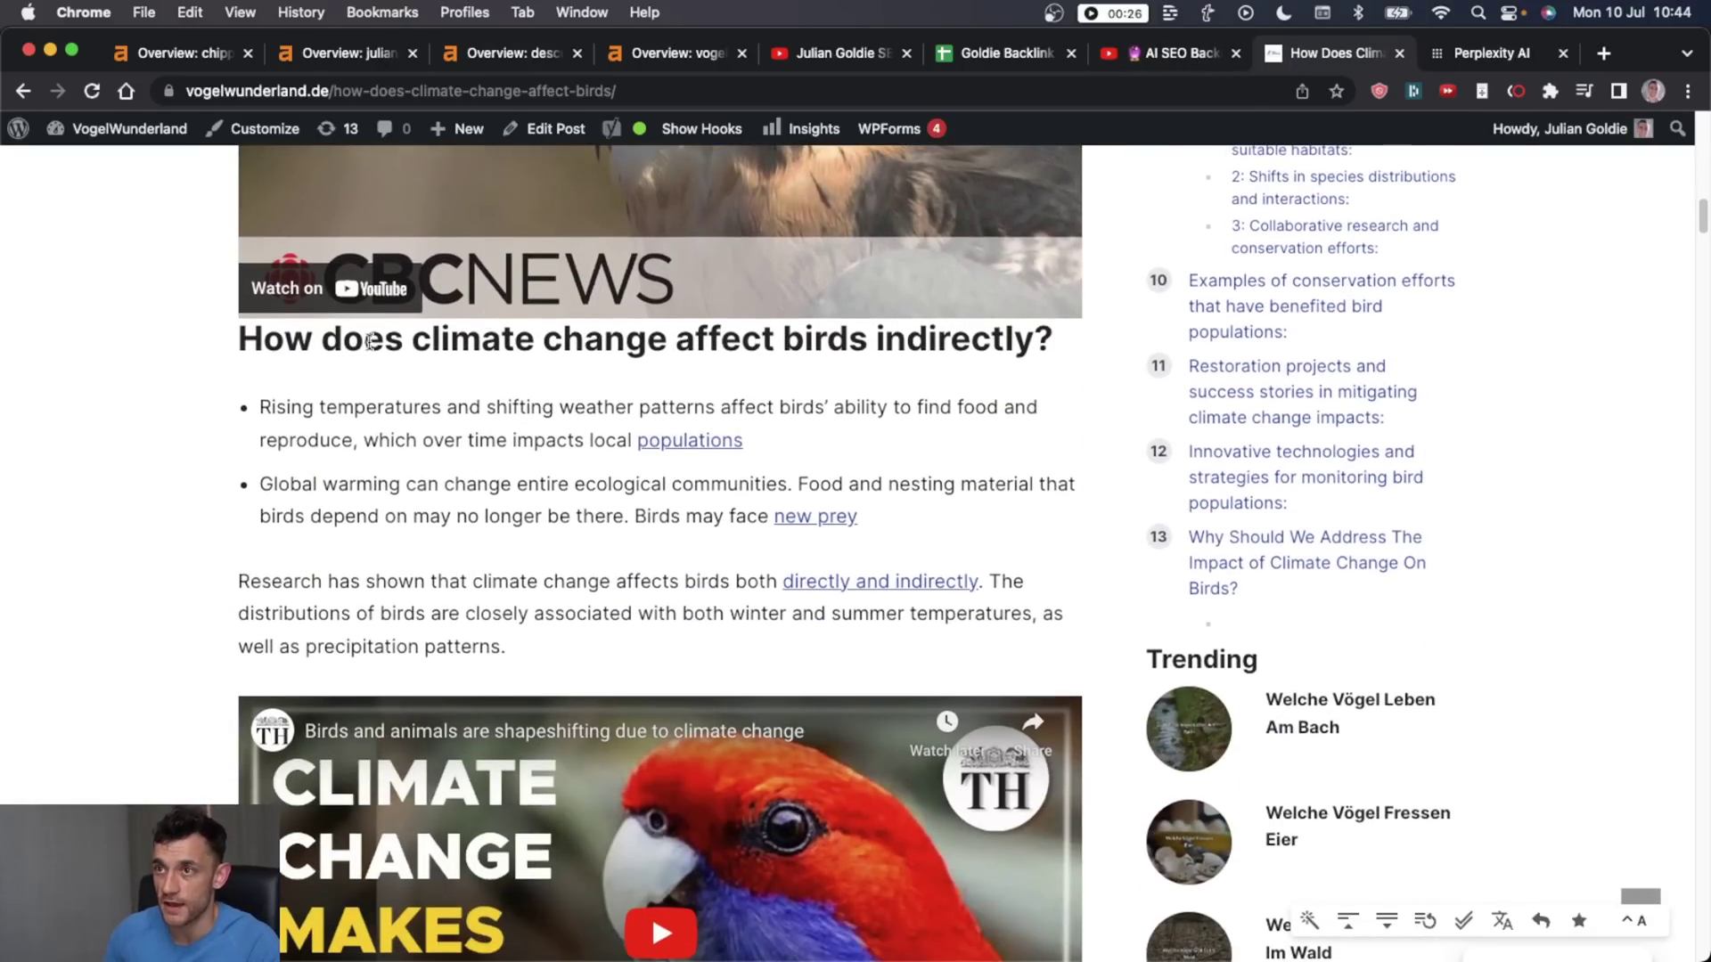
{"action": "left_click_drag", "start_coordinate": [185, 341], "coordinate": [744, 441]}
{"action": "left_click", "coordinate": [717, 412]}
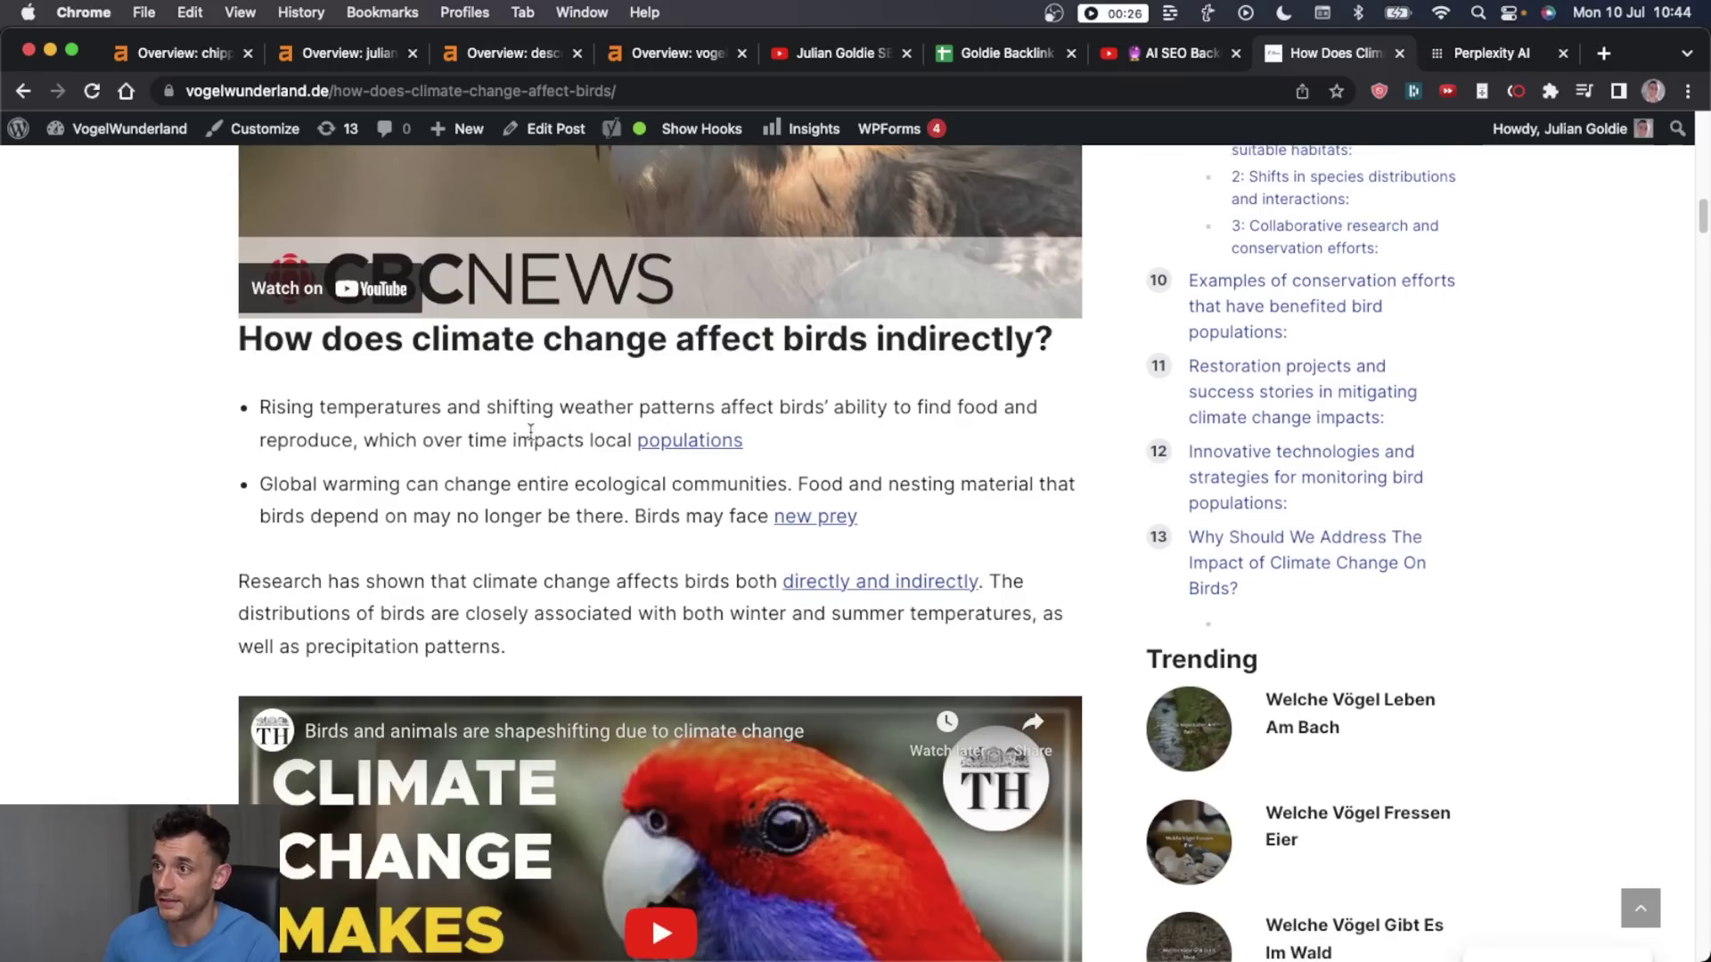
Step: Scroll through the remaining climate-change sections of the article
{"action": "scroll", "coordinate": [661, 559], "scroll_direction": "down", "scroll_amount": 15}
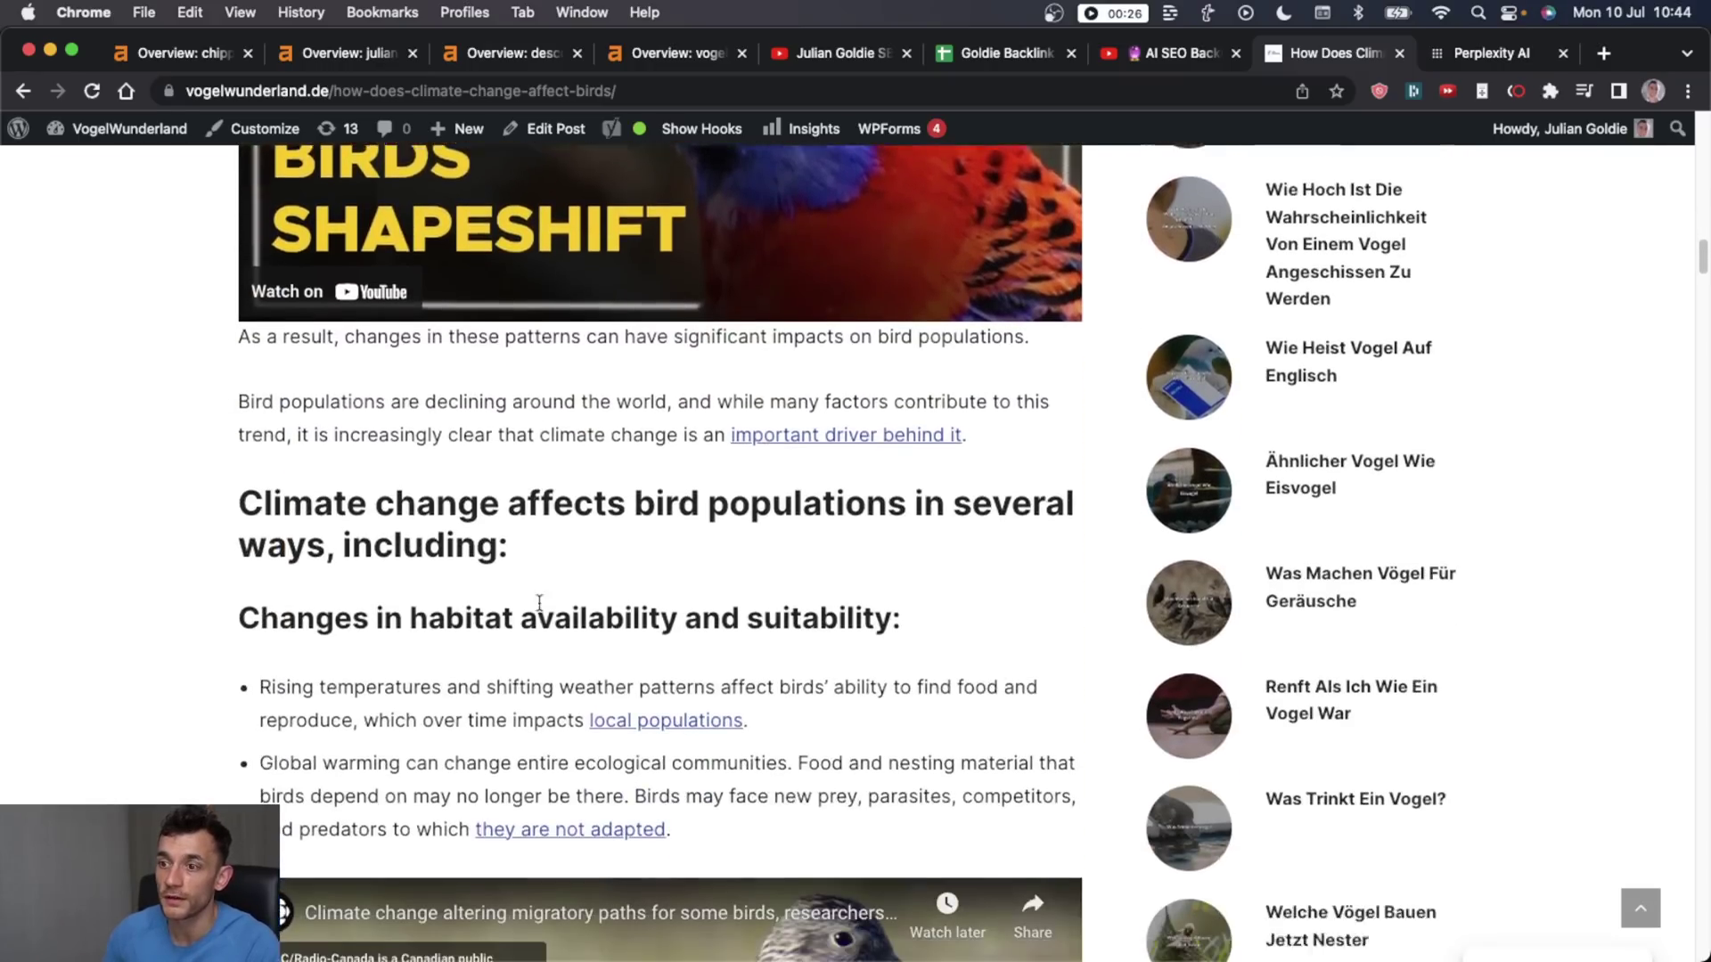
{"action": "scroll", "coordinate": [721, 495], "scroll_direction": "down", "scroll_amount": 20}
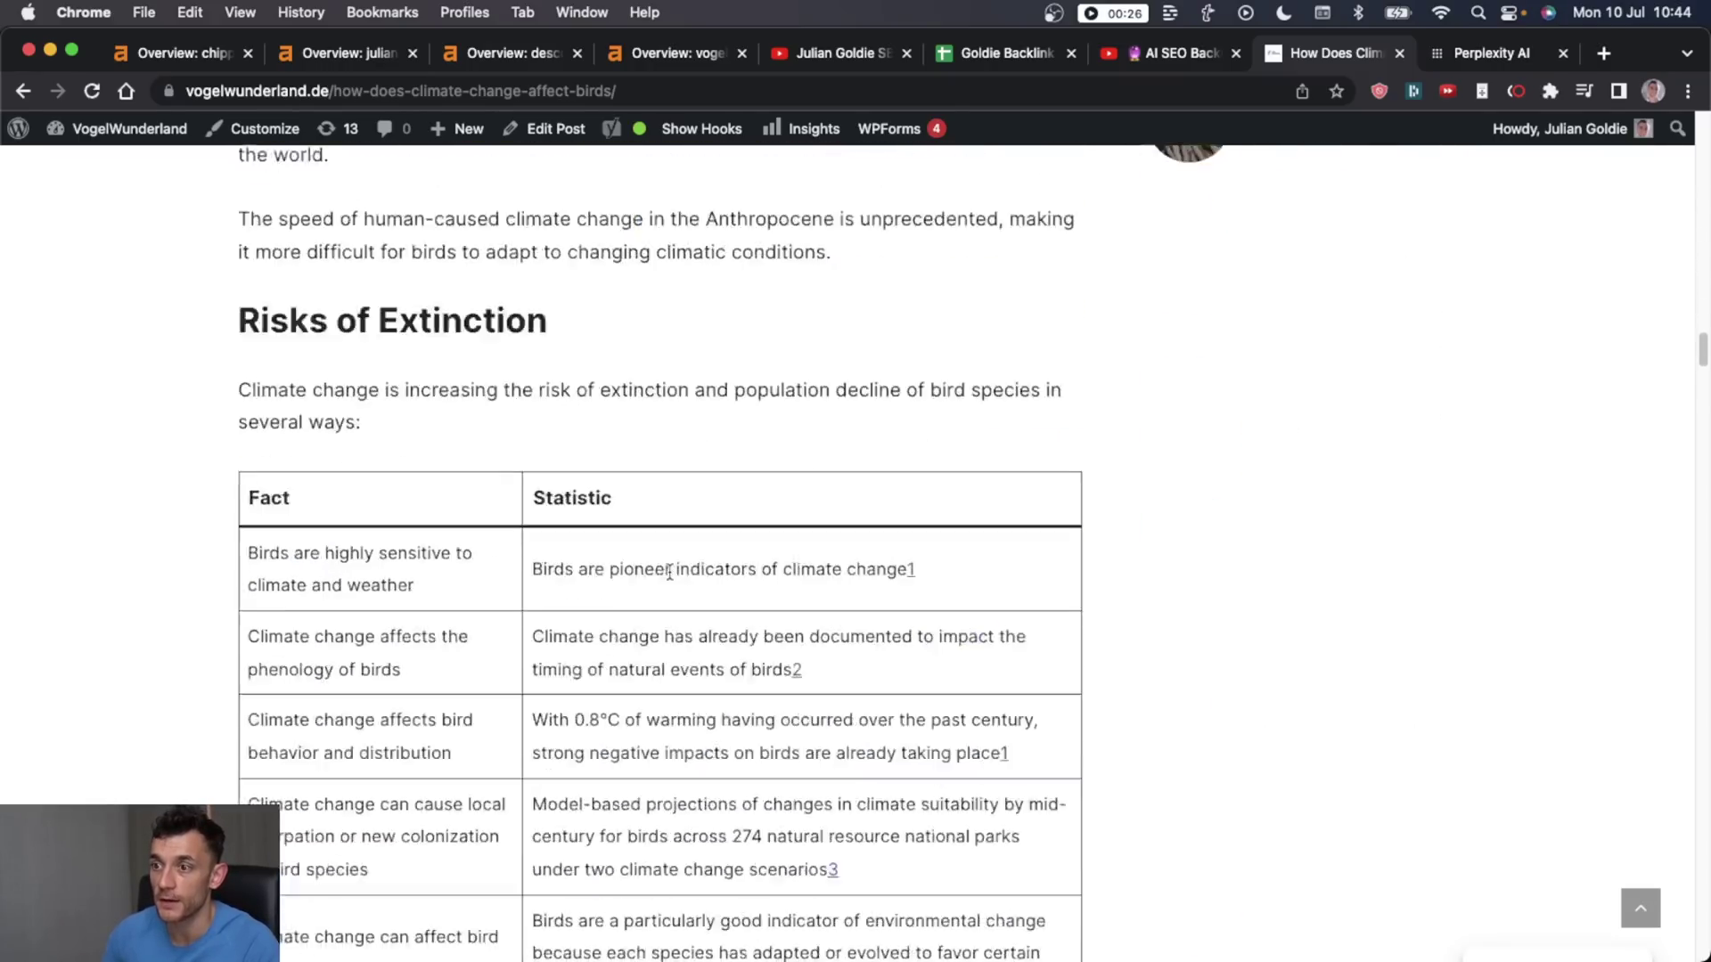
{"action": "scroll", "coordinate": [670, 567], "scroll_direction": "up", "scroll_amount": 20}
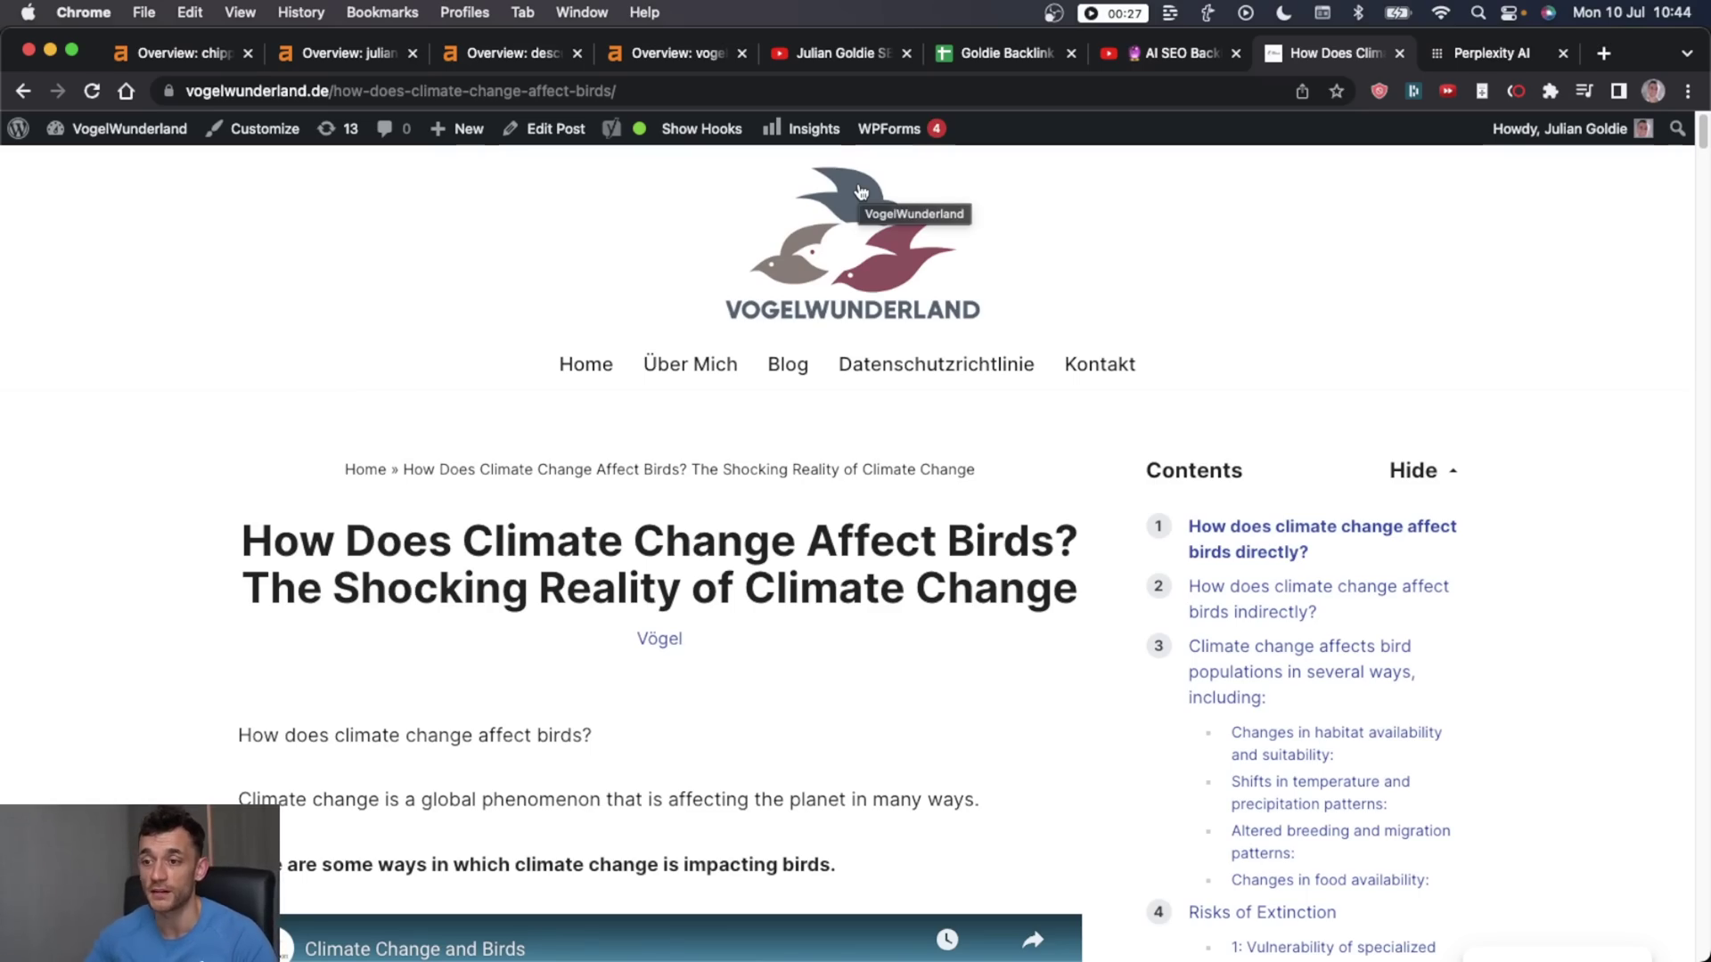
{"action": "scroll", "coordinate": [879, 489], "scroll_direction": "down", "scroll_amount": 20}
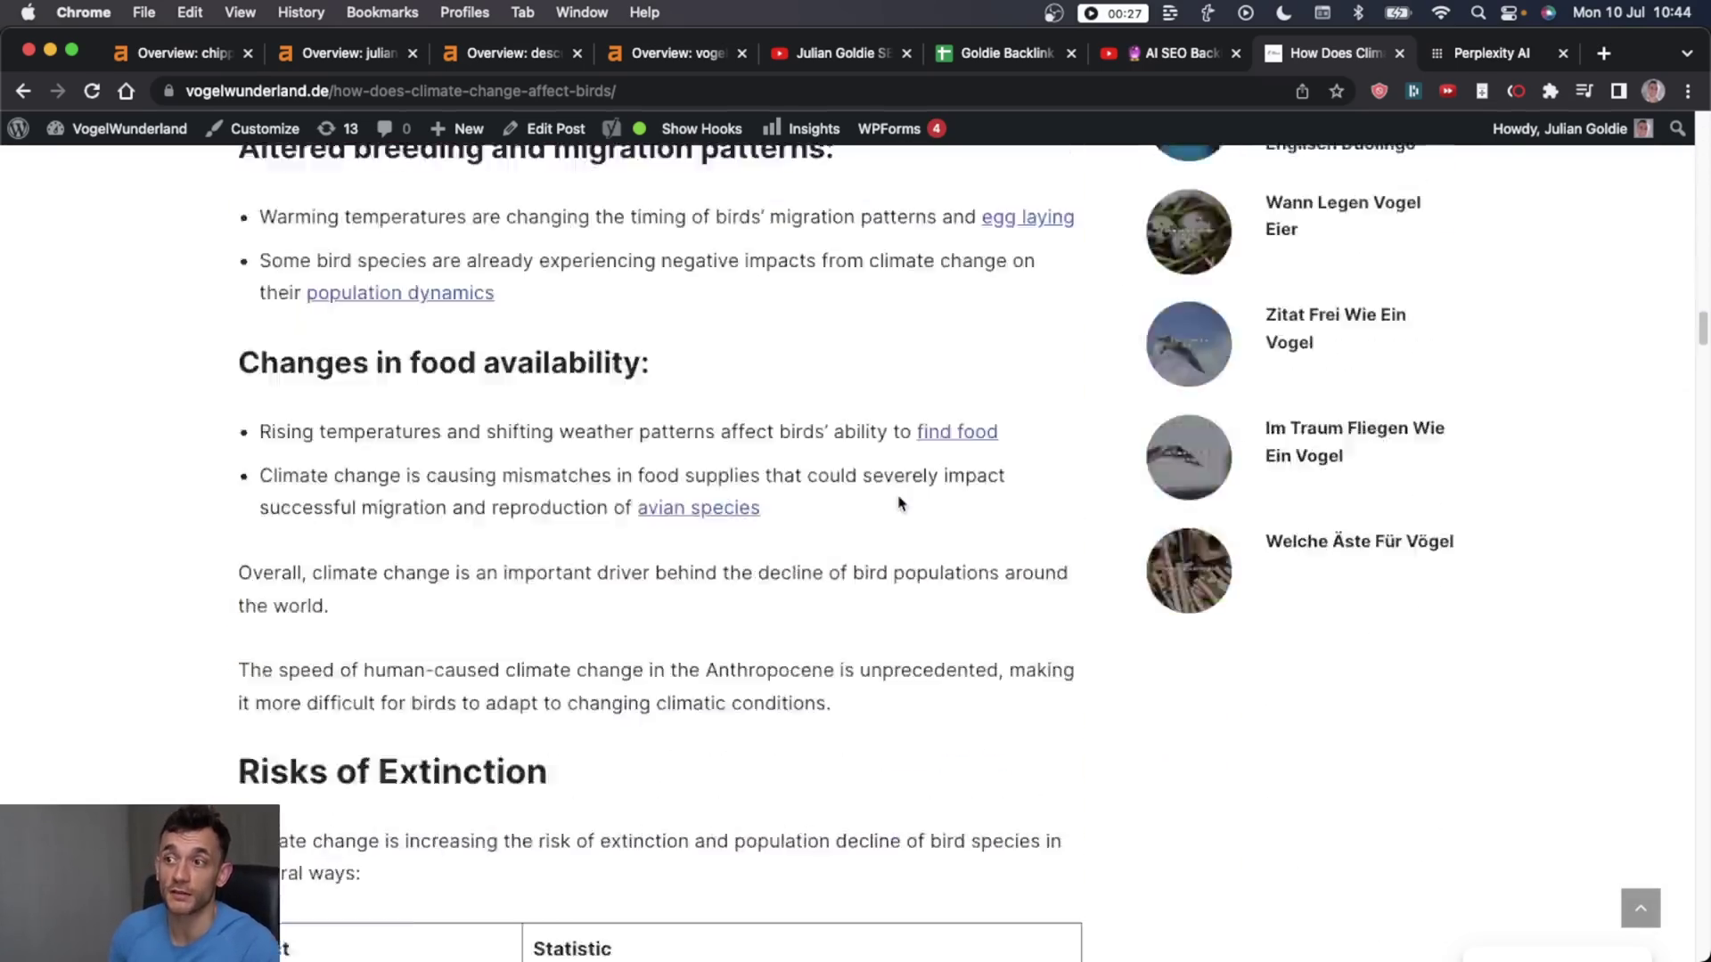
{"action": "scroll", "coordinate": [909, 499], "scroll_direction": "up", "scroll_amount": 15}
{"action": "scroll", "coordinate": [894, 466], "scroll_direction": "down", "scroll_amount": 5}
{"action": "scroll", "coordinate": [895, 466], "scroll_direction": "down", "scroll_amount": 1}
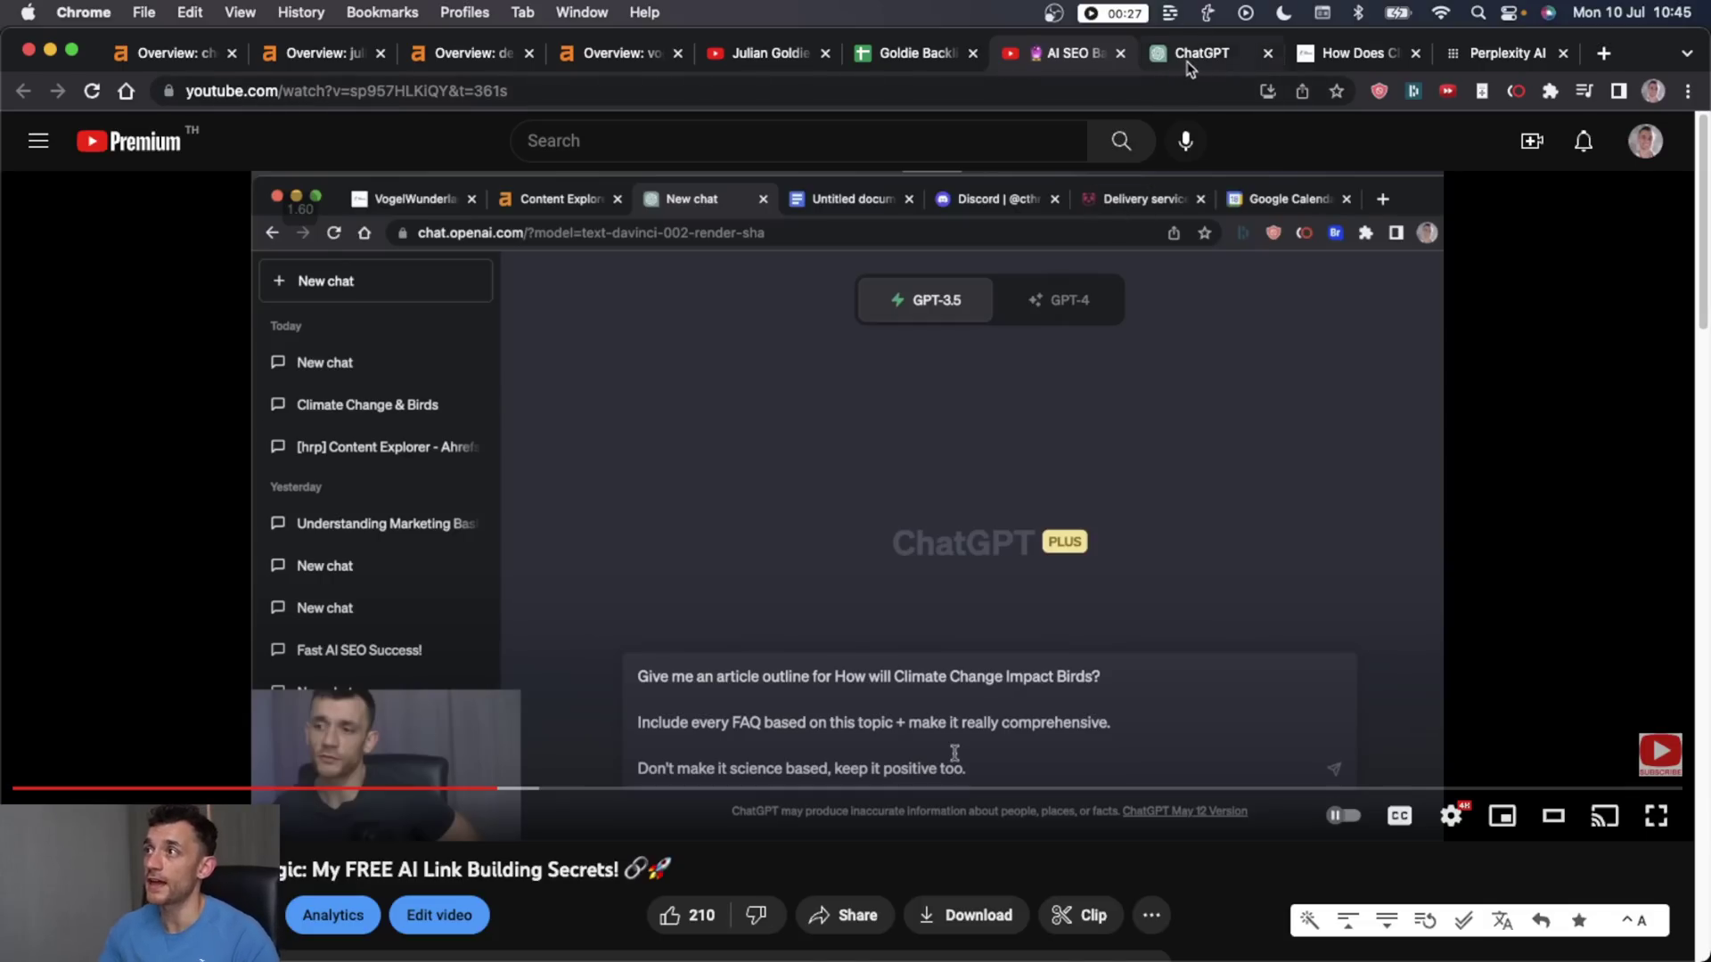
Step: Copy the first link-magnet topic title from the Birds Link Magnet Ideas chat
{"action": "left_click_drag", "start_coordinate": [1189, 70], "coordinate": [1341, 74]}
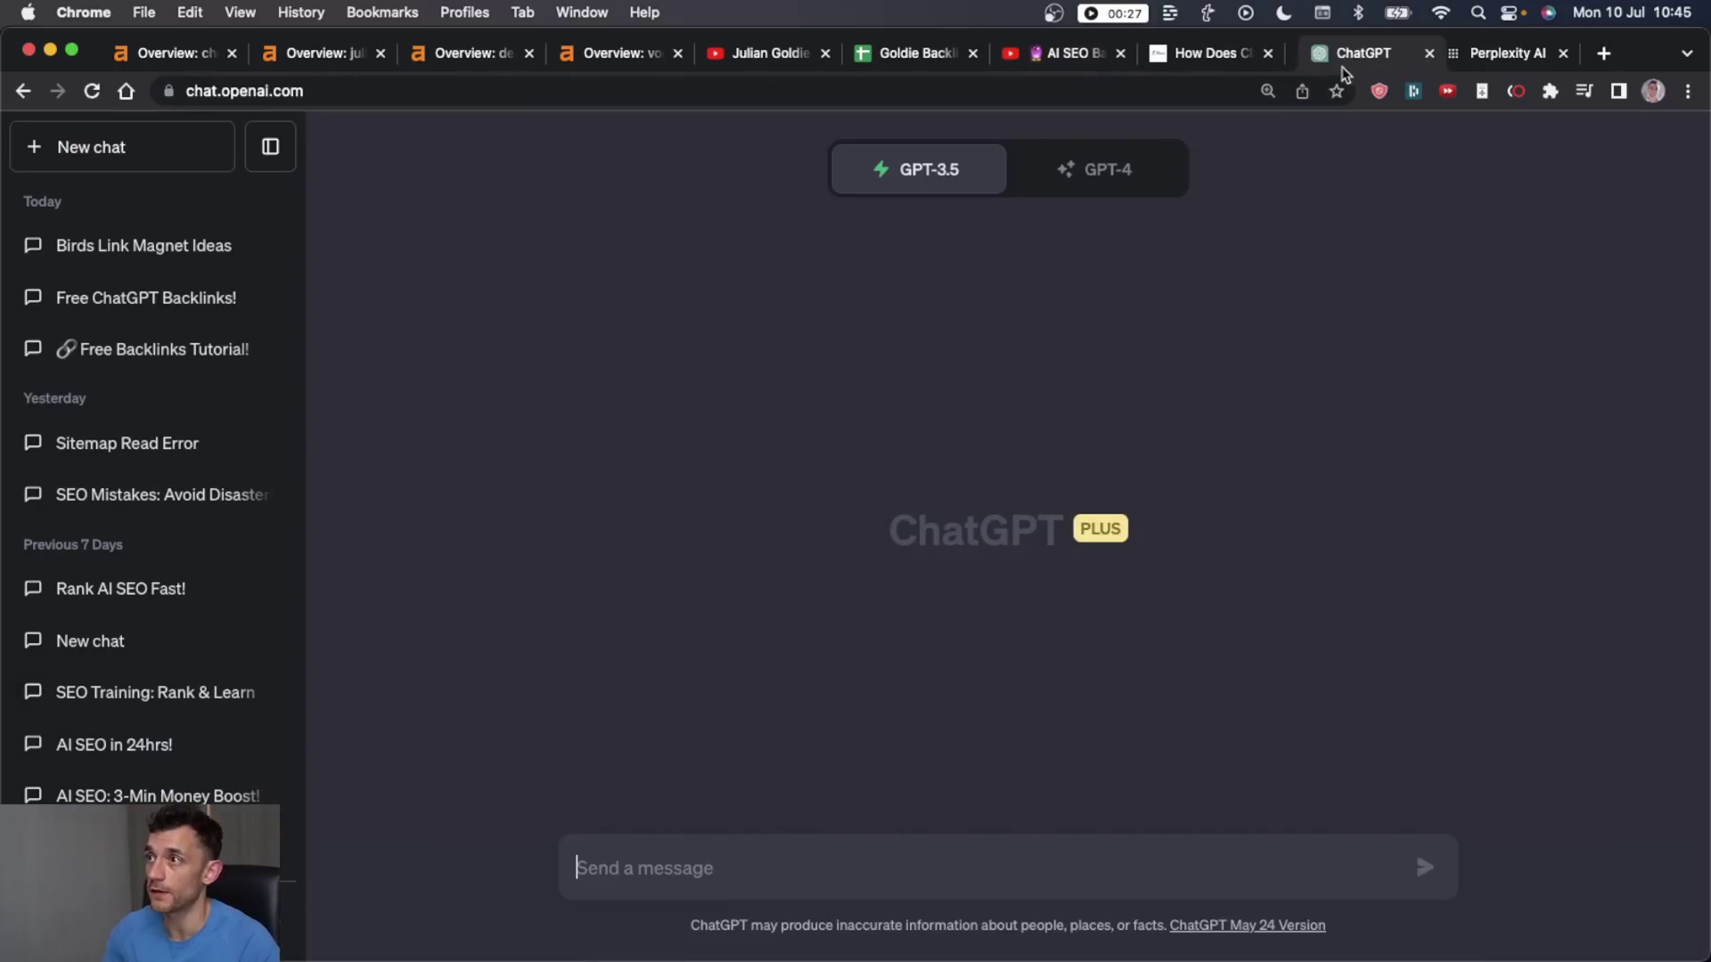
{"action": "left_click", "coordinate": [151, 240]}
{"action": "scroll", "coordinate": [759, 551], "scroll_direction": "up", "scroll_amount": 5}
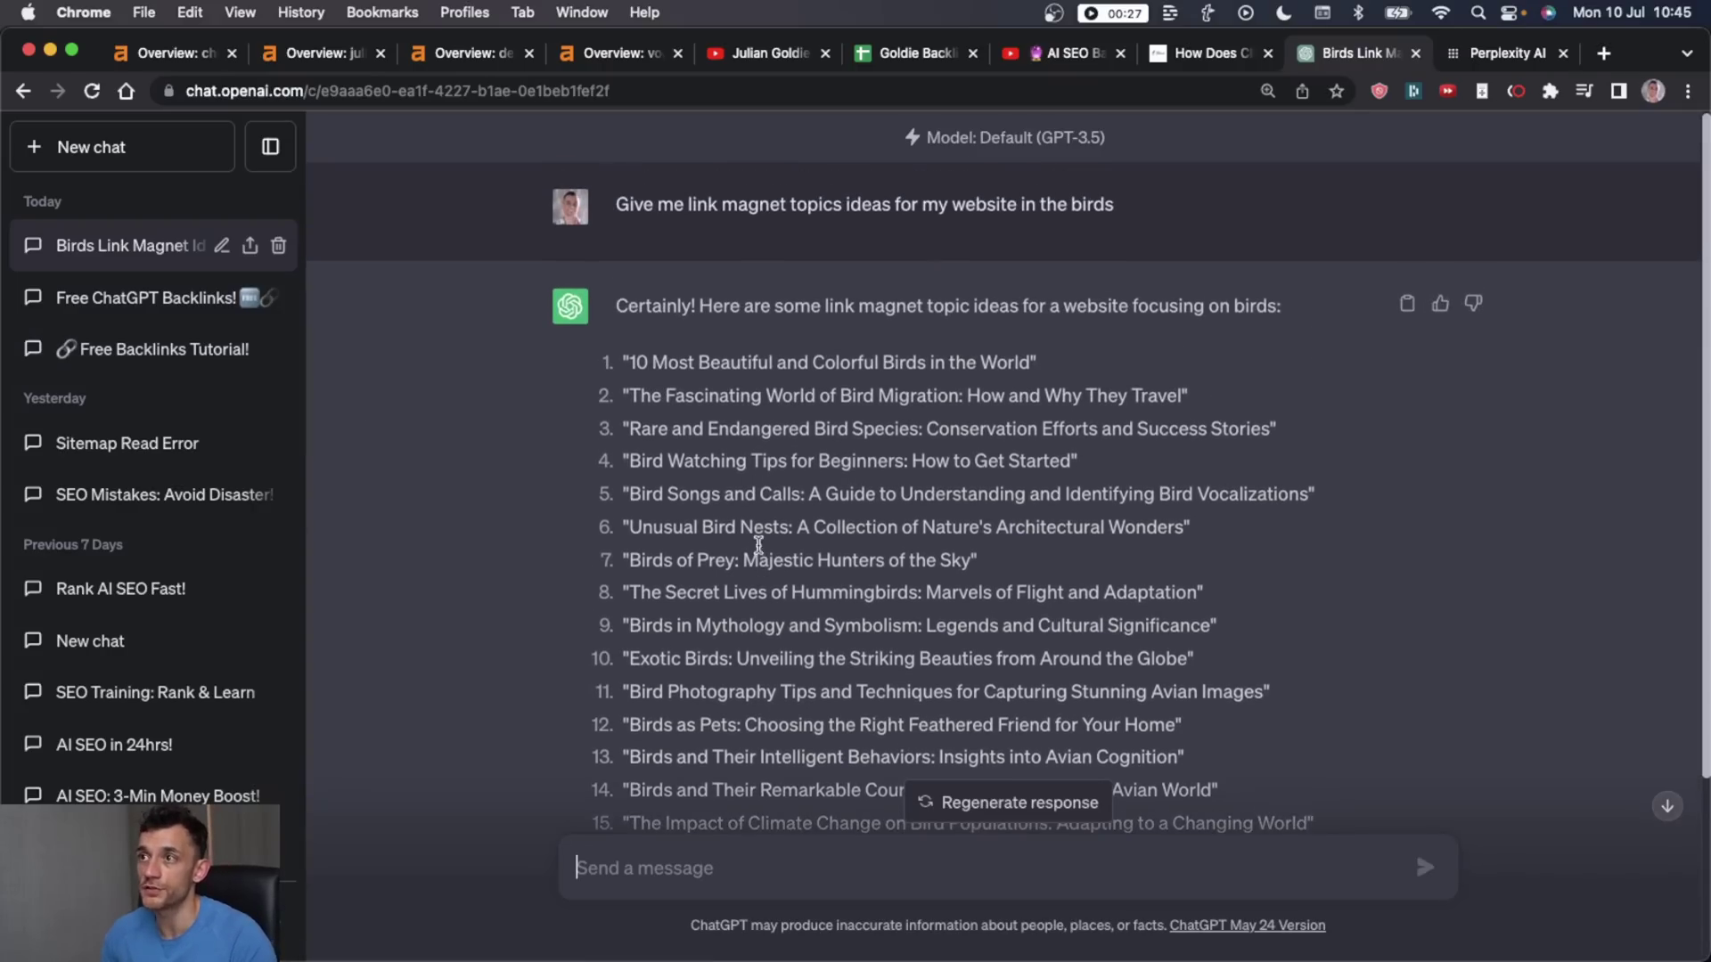
{"action": "left_click_drag", "start_coordinate": [623, 361], "coordinate": [1038, 361]}
{"action": "key", "text": "super+c"}
Step: Send the outline prompt for '10 Most Beautiful and Colorful Birds in the World' and select the Resplendent Quetzal section
{"action": "left_click", "coordinate": [780, 867]}
{"action": "key", "text": "super+v"}
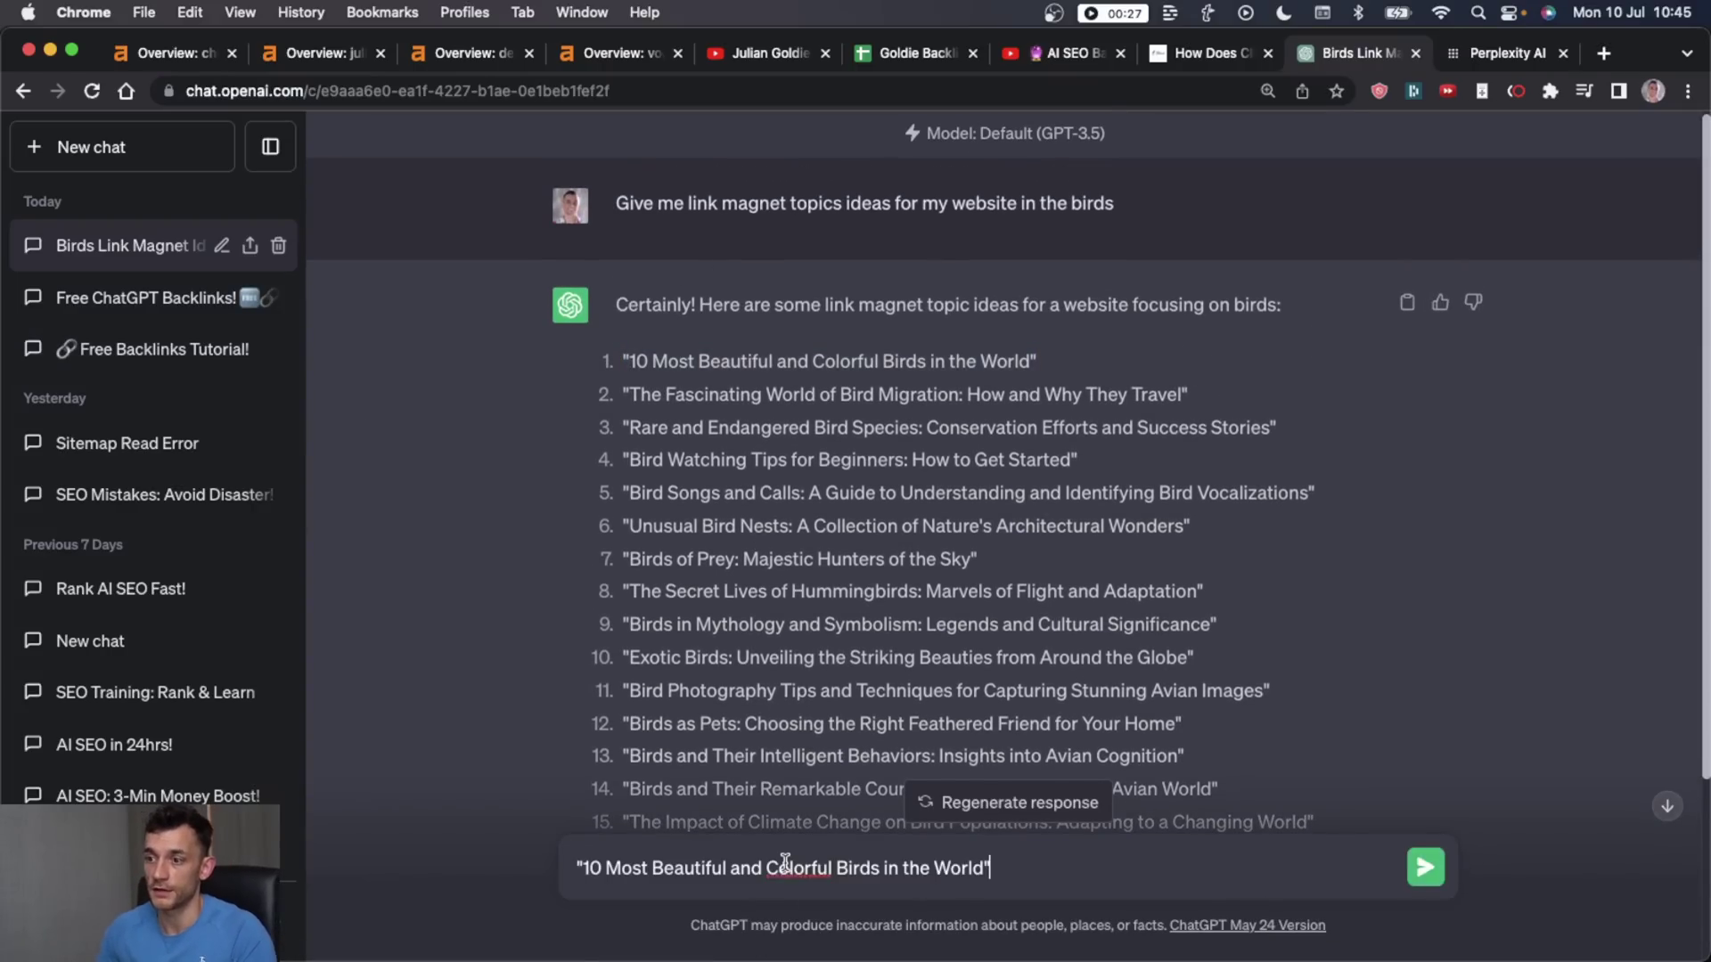
{"action": "key", "text": "shift+Return"}
{"action": "key", "text": "Up"}
{"action": "key", "text": "super+v"}
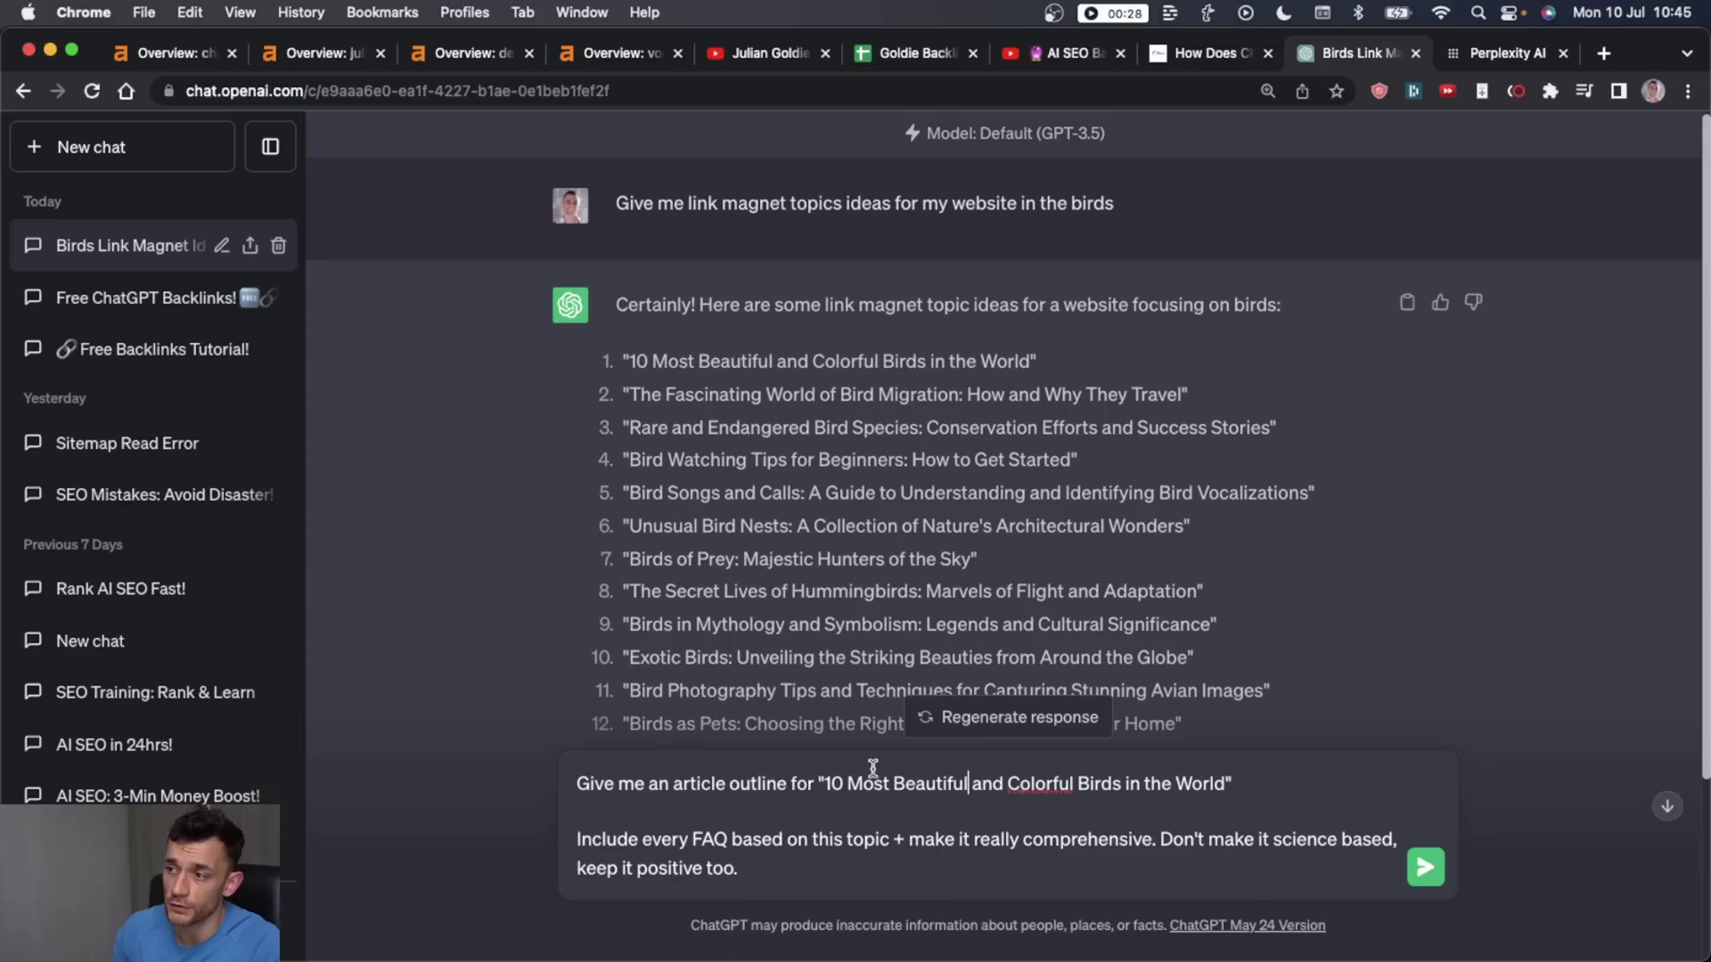
{"action": "left_click_drag", "start_coordinate": [823, 783], "coordinate": [1218, 784]}
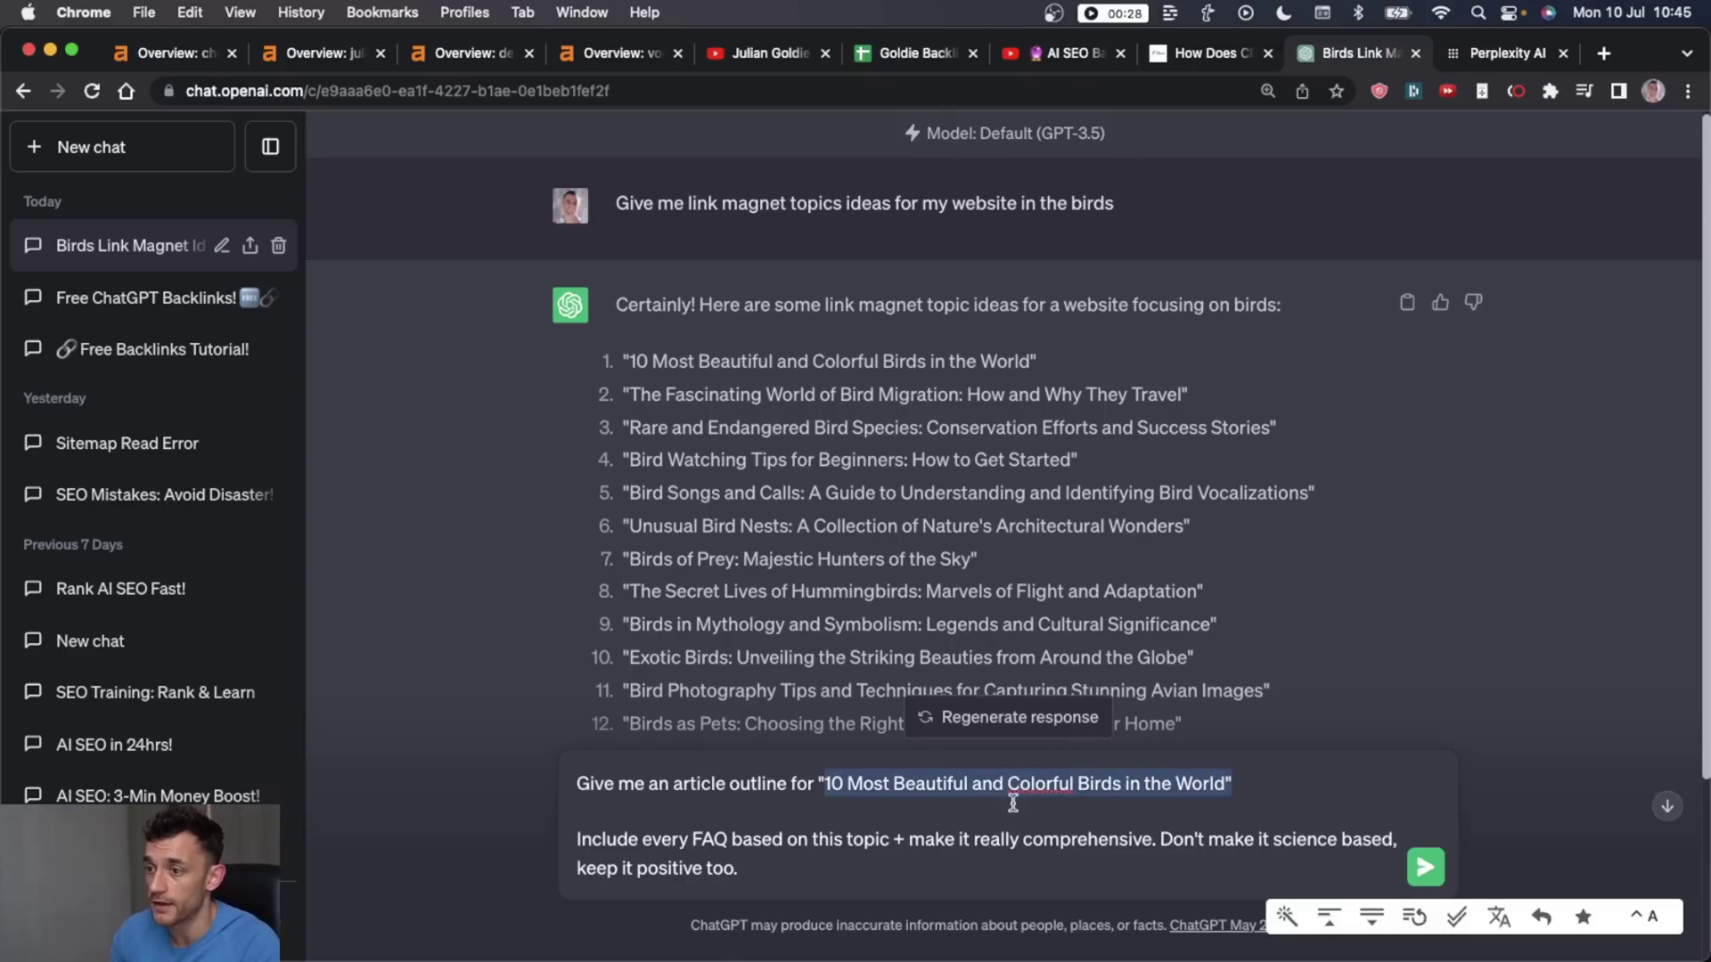
{"action": "left_click", "coordinate": [842, 846]}
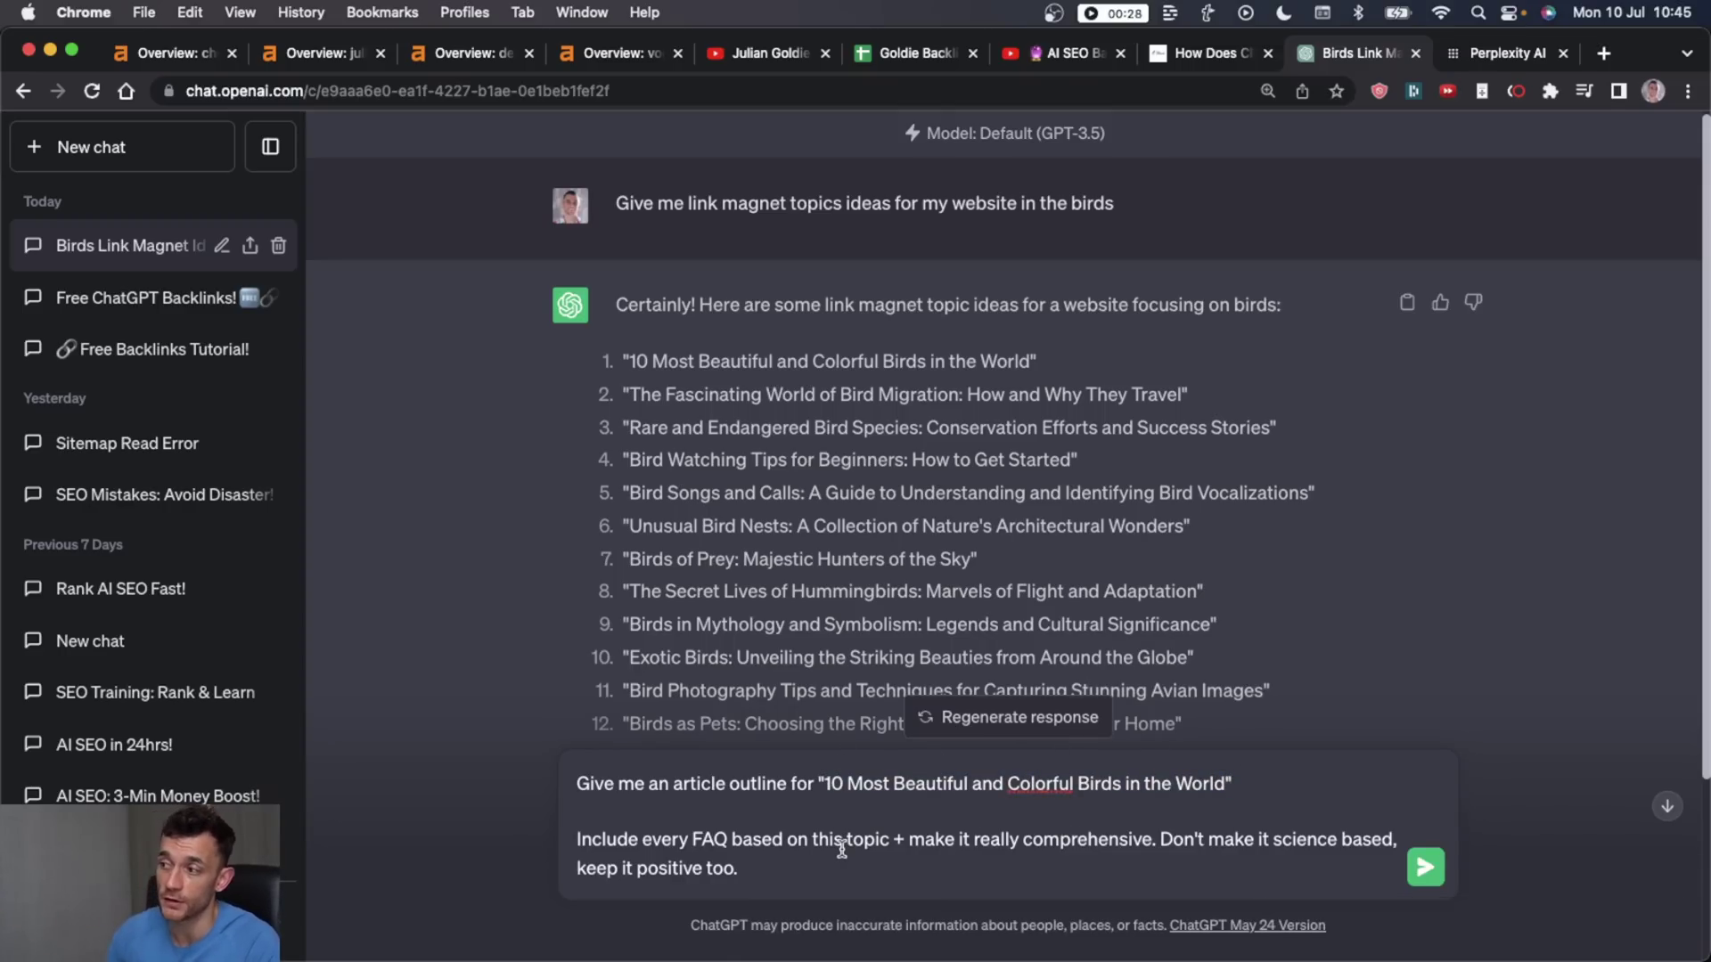
{"action": "key", "text": "Return"}
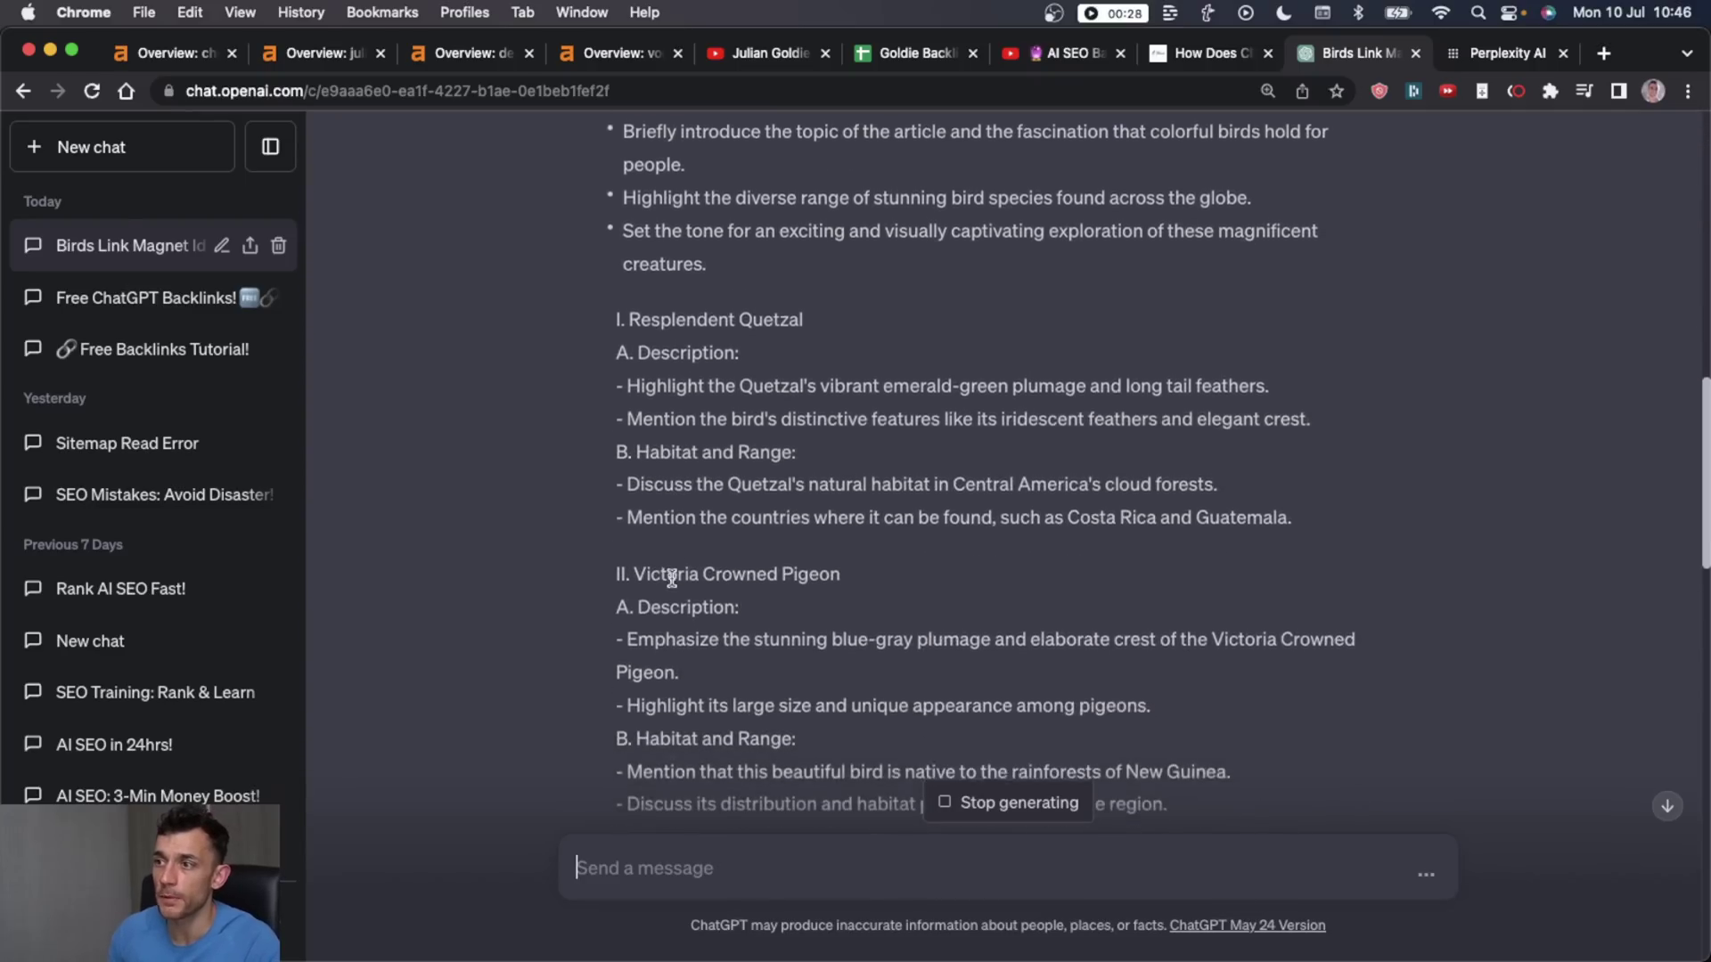
{"action": "scroll", "coordinate": [691, 581], "scroll_direction": "up", "scroll_amount": 10}
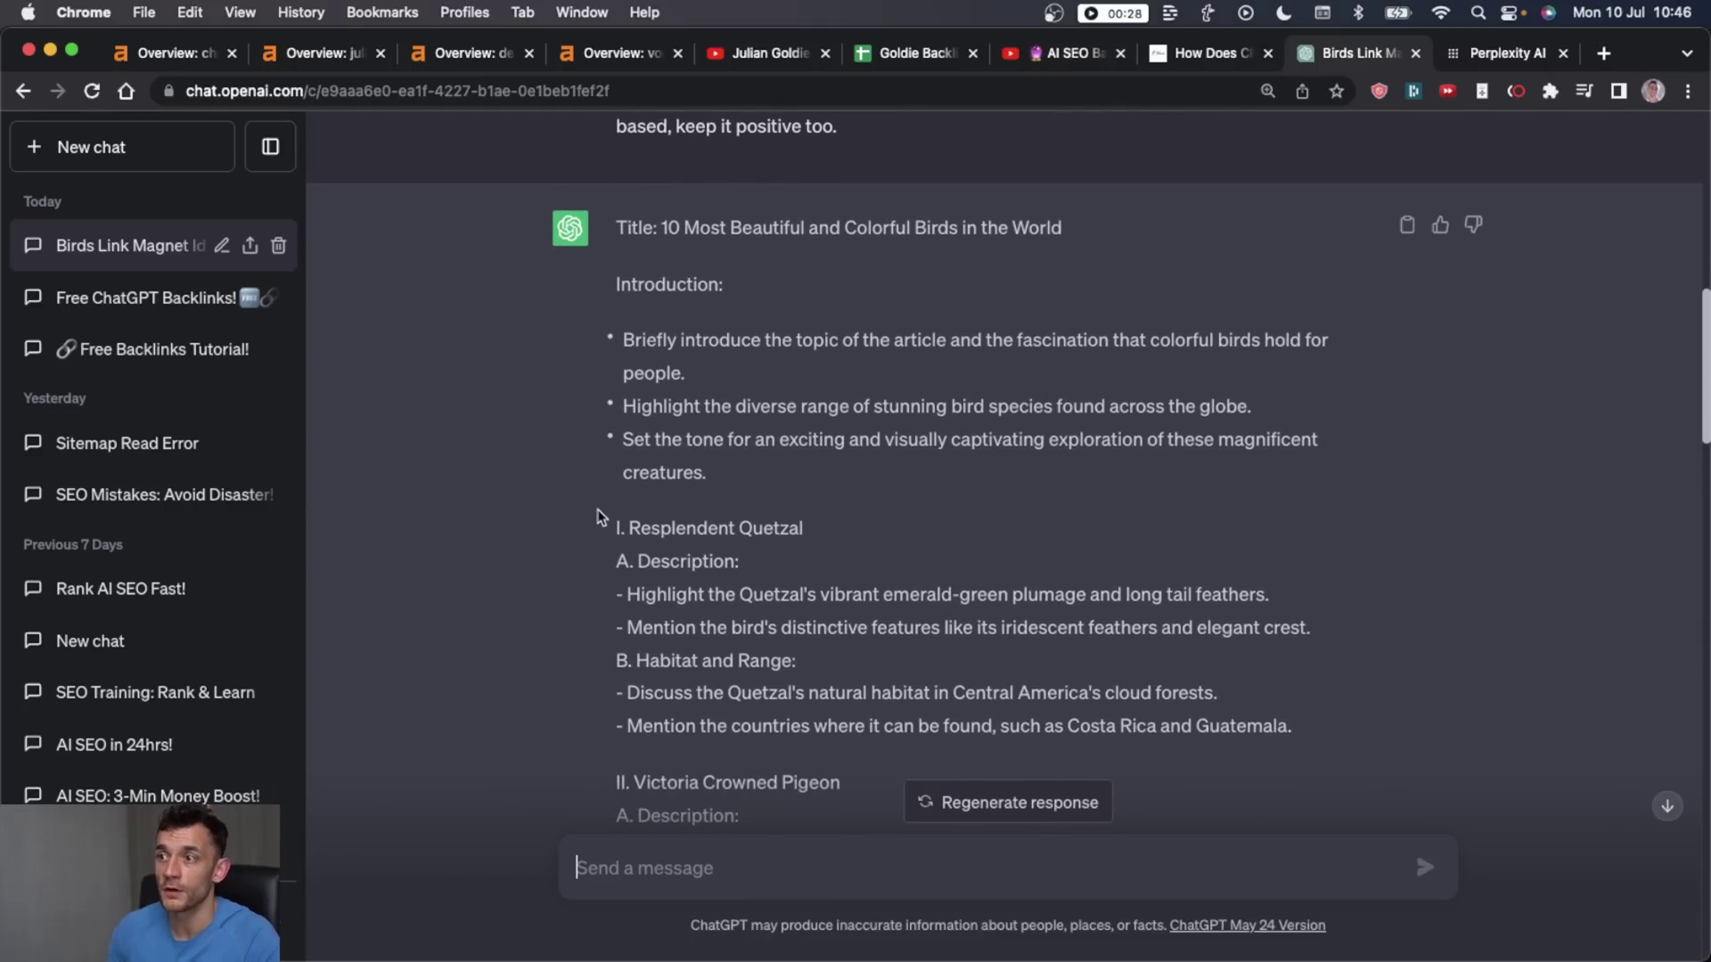
{"action": "left_click_drag", "start_coordinate": [620, 334], "coordinate": [635, 611]}
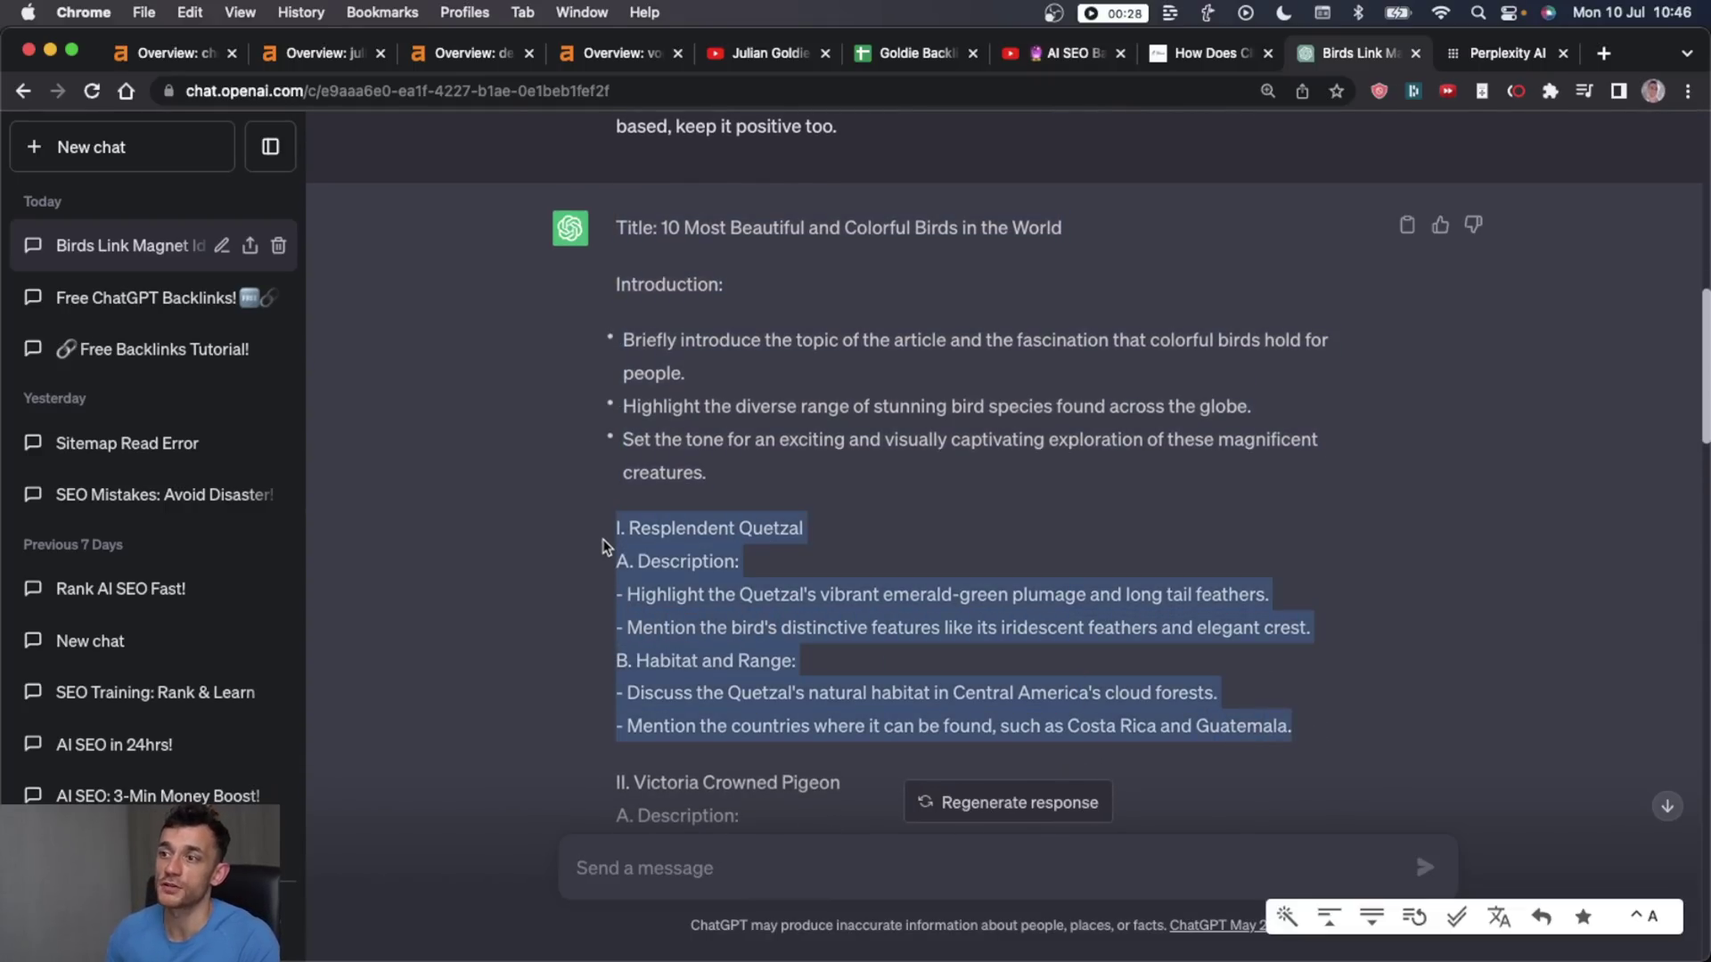
Step: Ask Perplexity about the outline's Resplendent Quetzal section, then close the opened source page
{"action": "left_click", "coordinate": [1506, 53]}
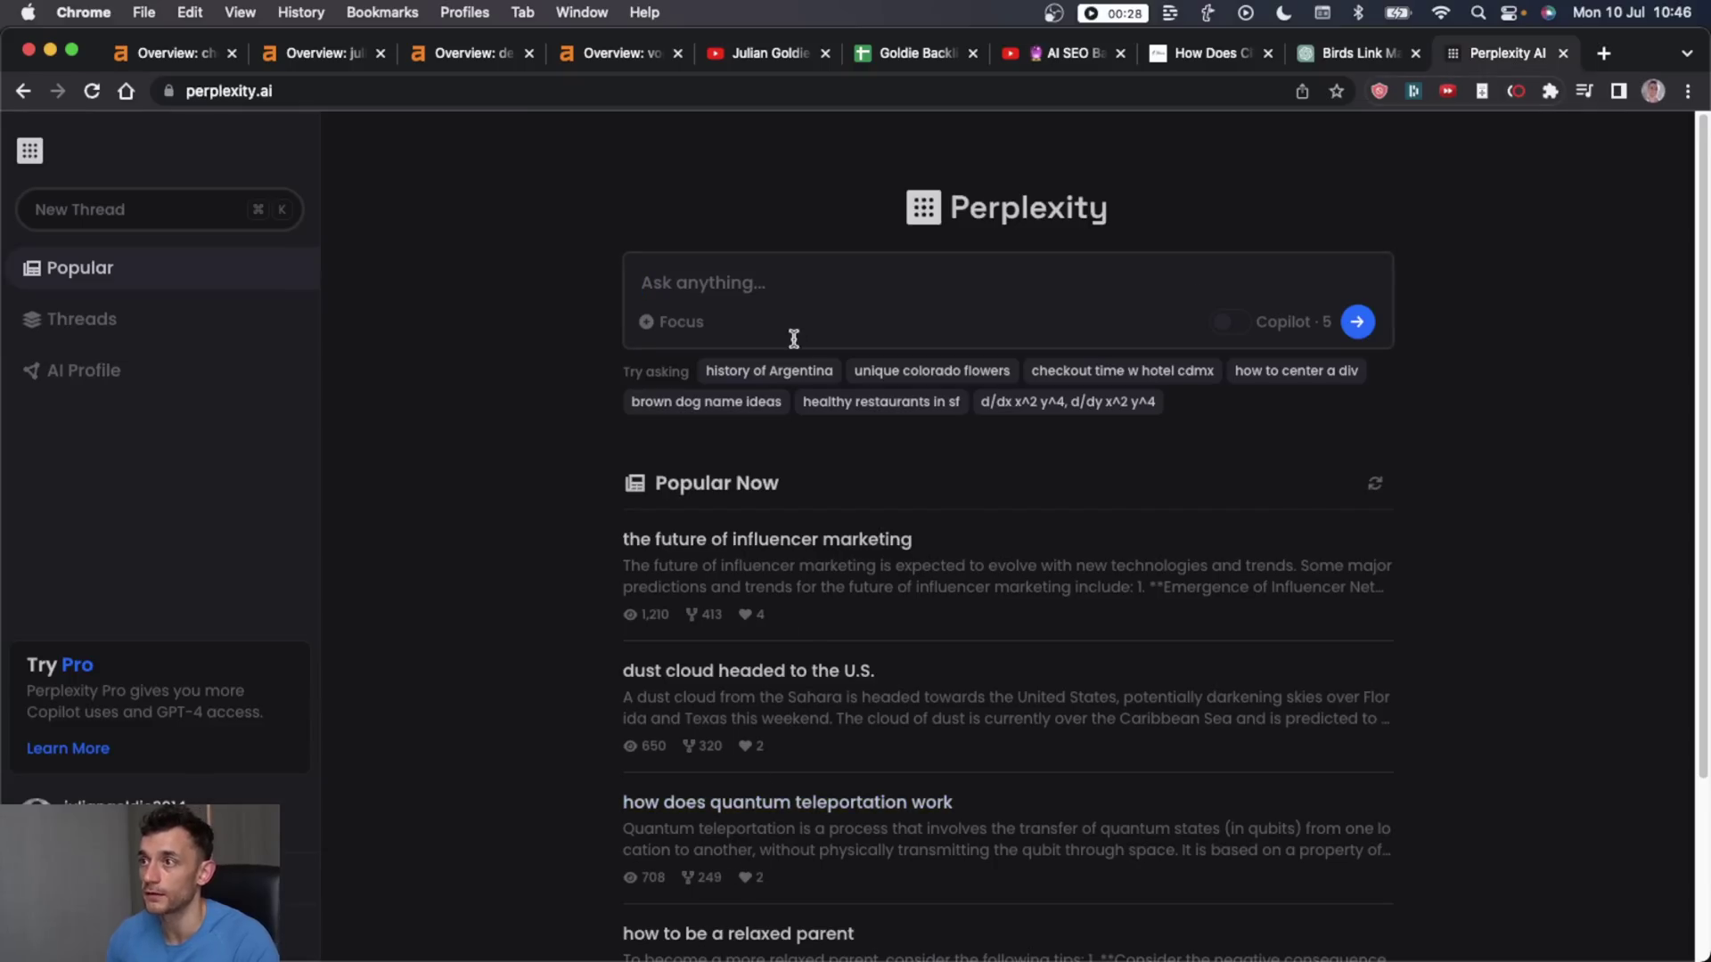
{"action": "key", "text": "super+v"}
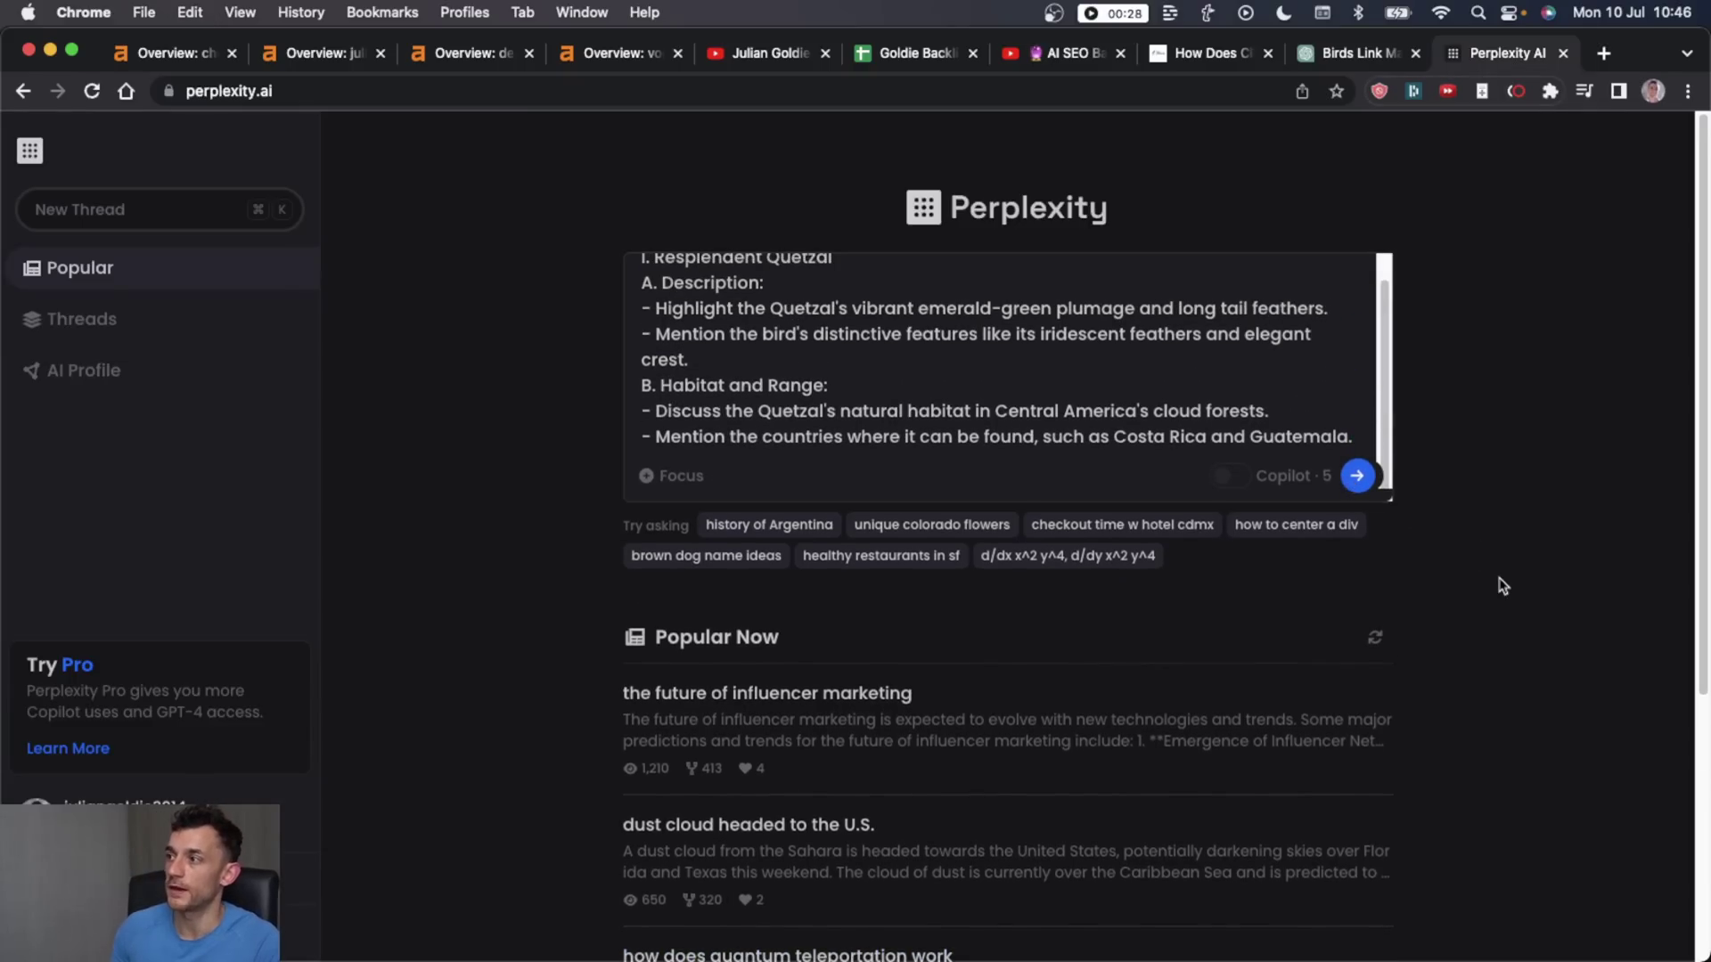
{"action": "key", "text": "Return"}
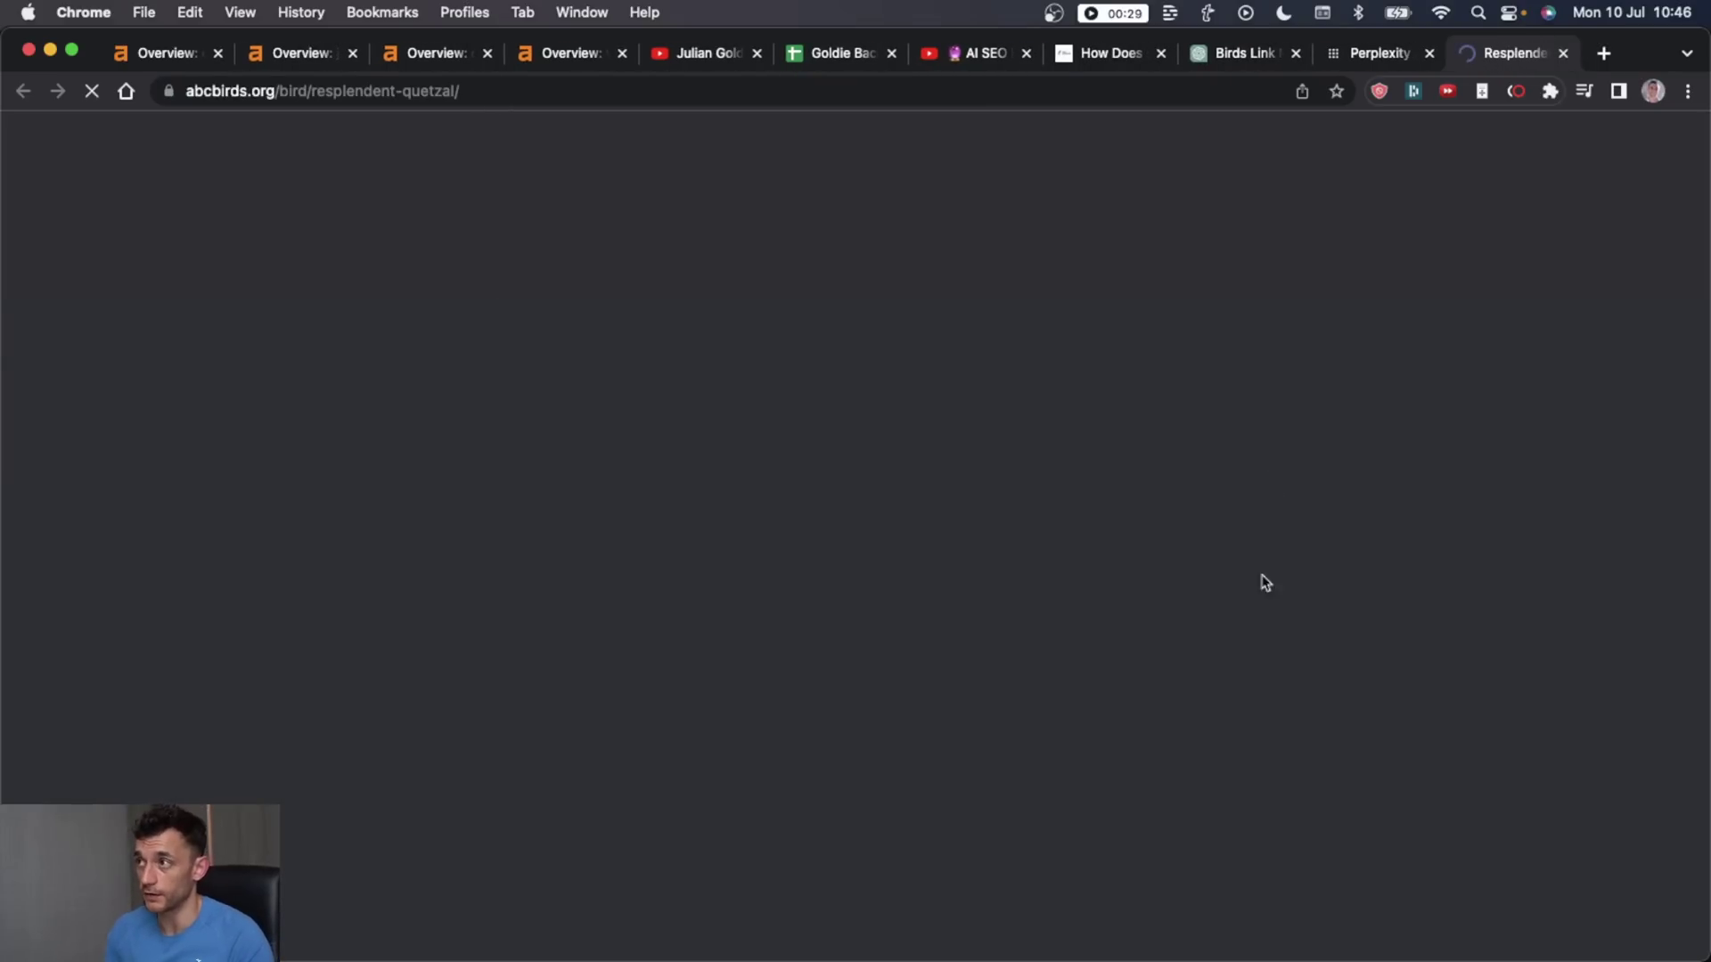
{"action": "key", "text": "super+w"}
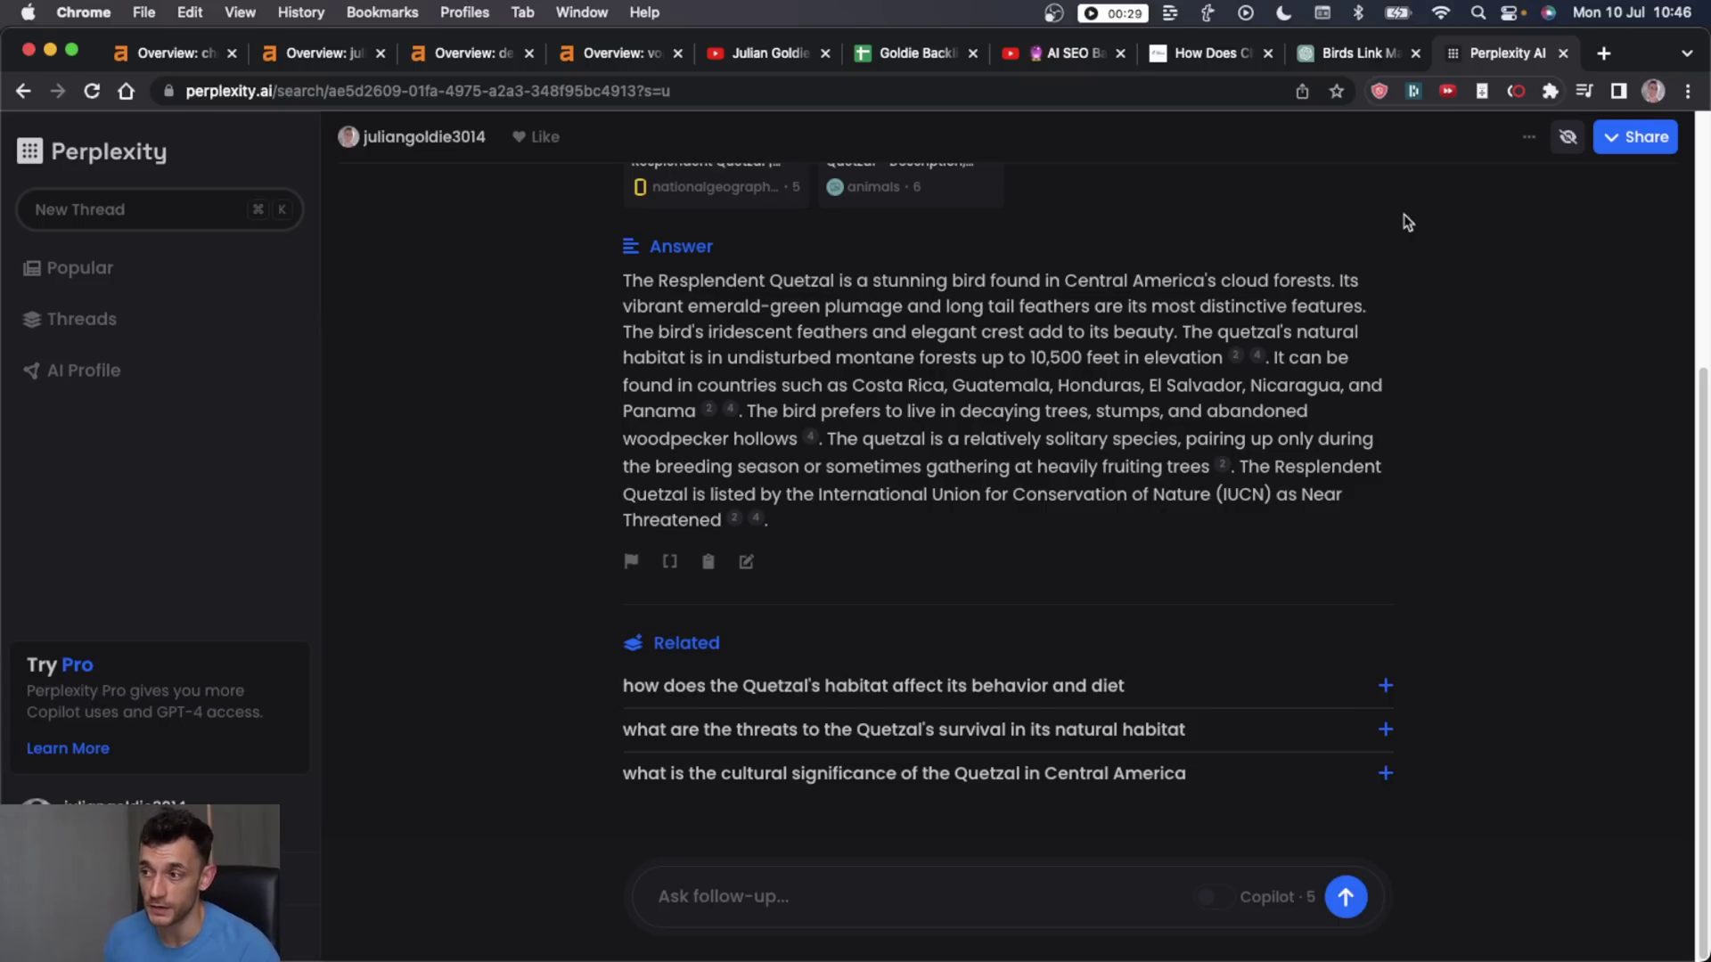
Step: Open the HARPA AI panel beside the climate article, briefly visiting and closing harpa.ai
{"action": "key", "text": "super+8"}
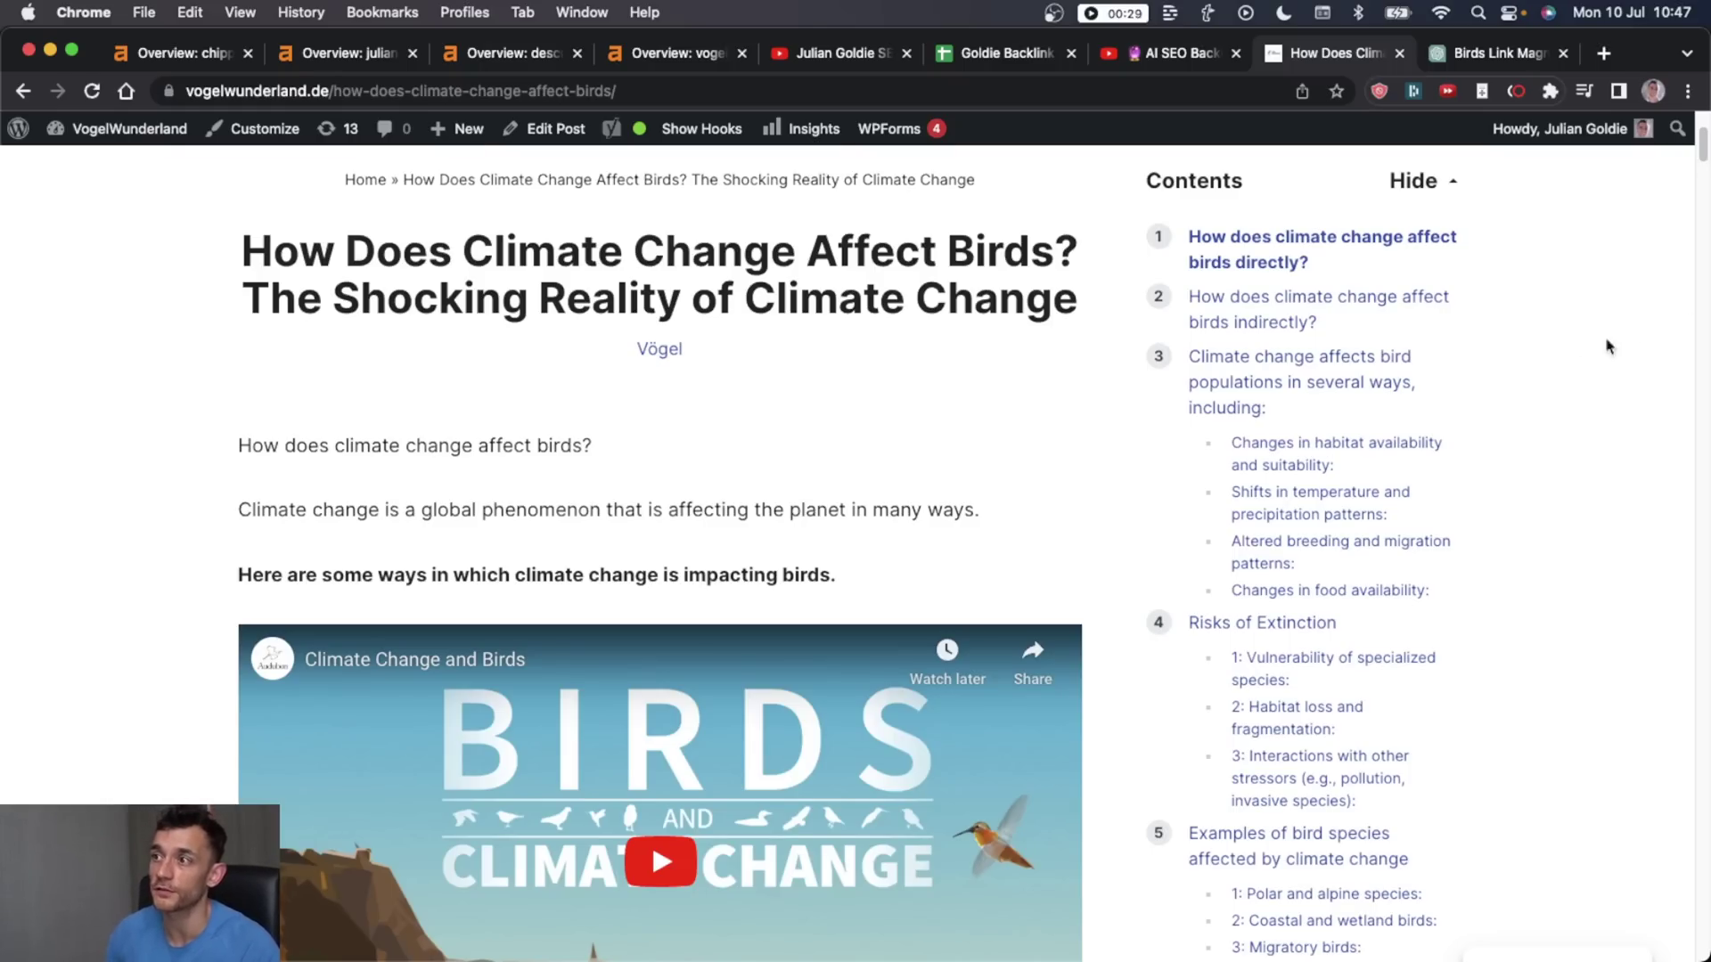
{"action": "key", "text": "alt+a"}
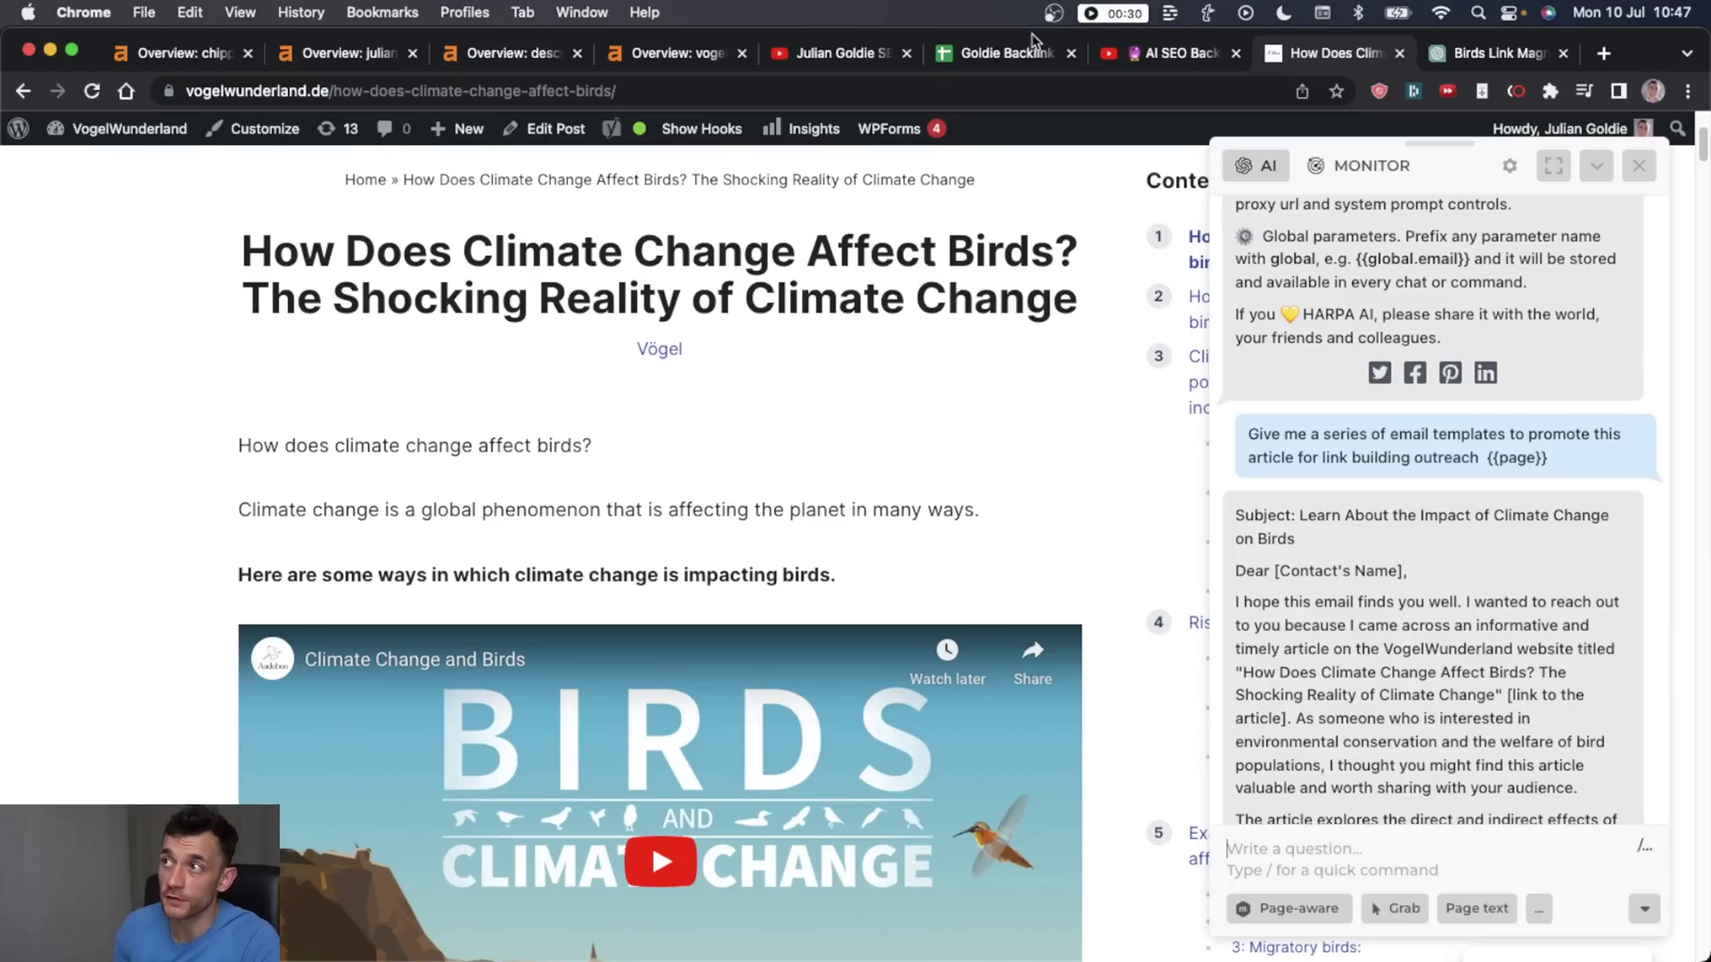
{"action": "scroll", "coordinate": [829, 366], "scroll_direction": "up", "scroll_amount": 3}
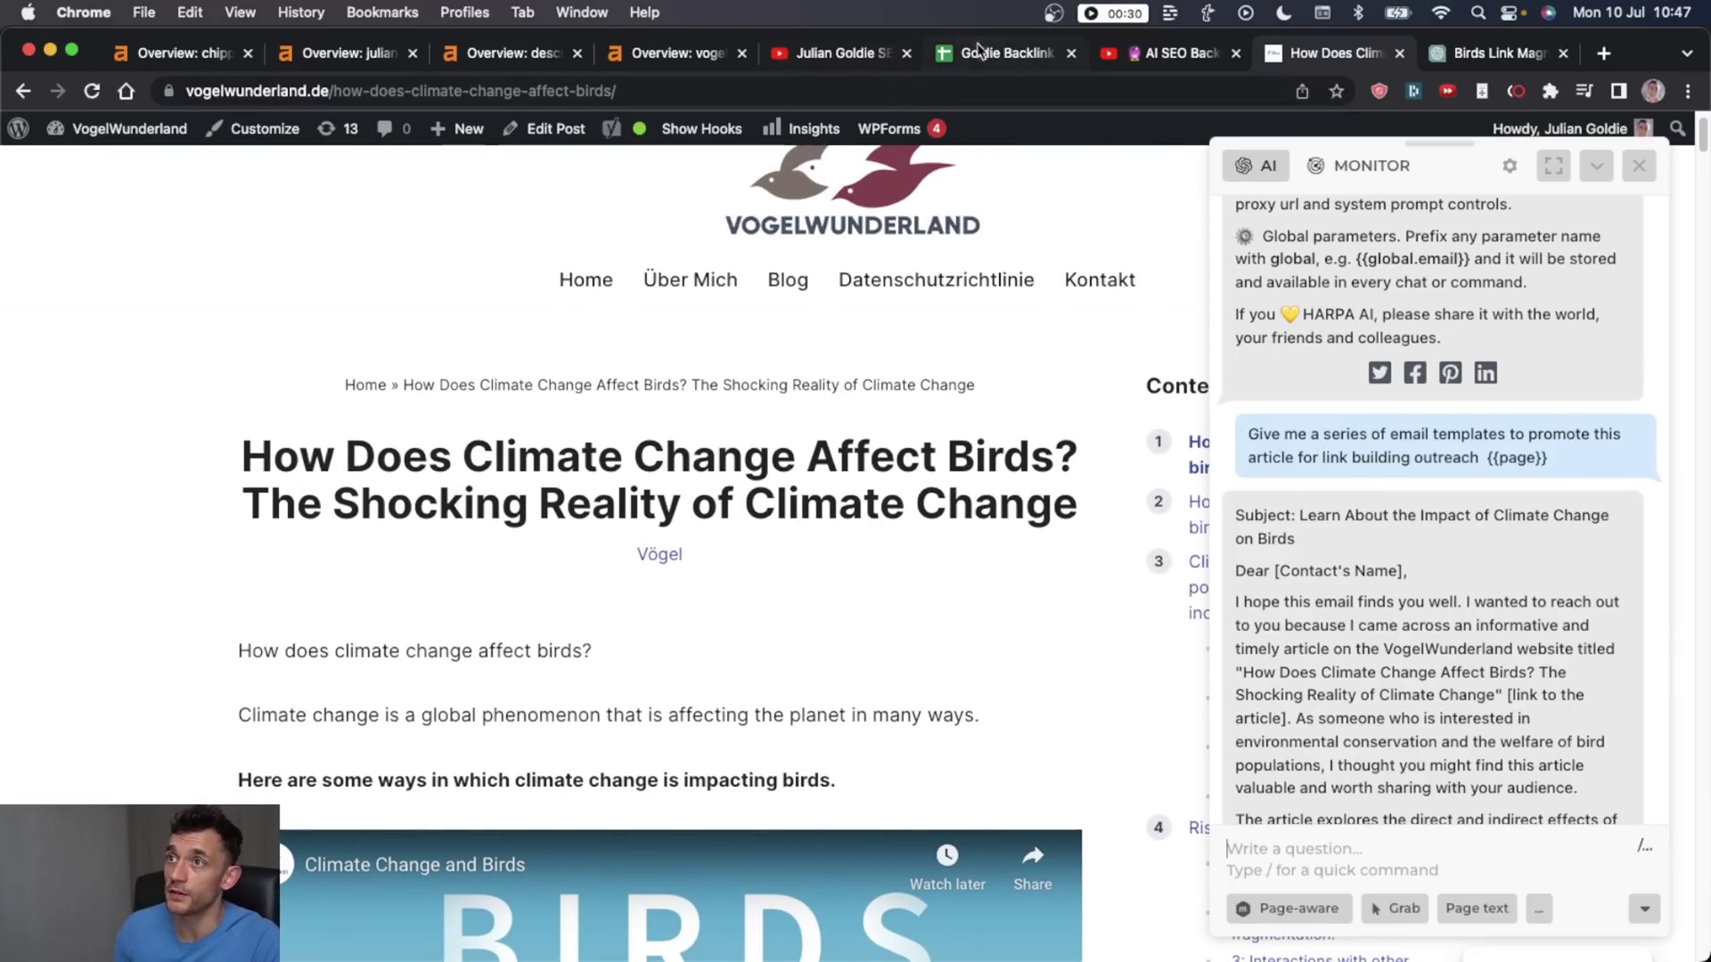
{"action": "key", "text": "cmd+t"}
{"action": "type", "text": "harp"}
{"action": "key", "text": "Return"}
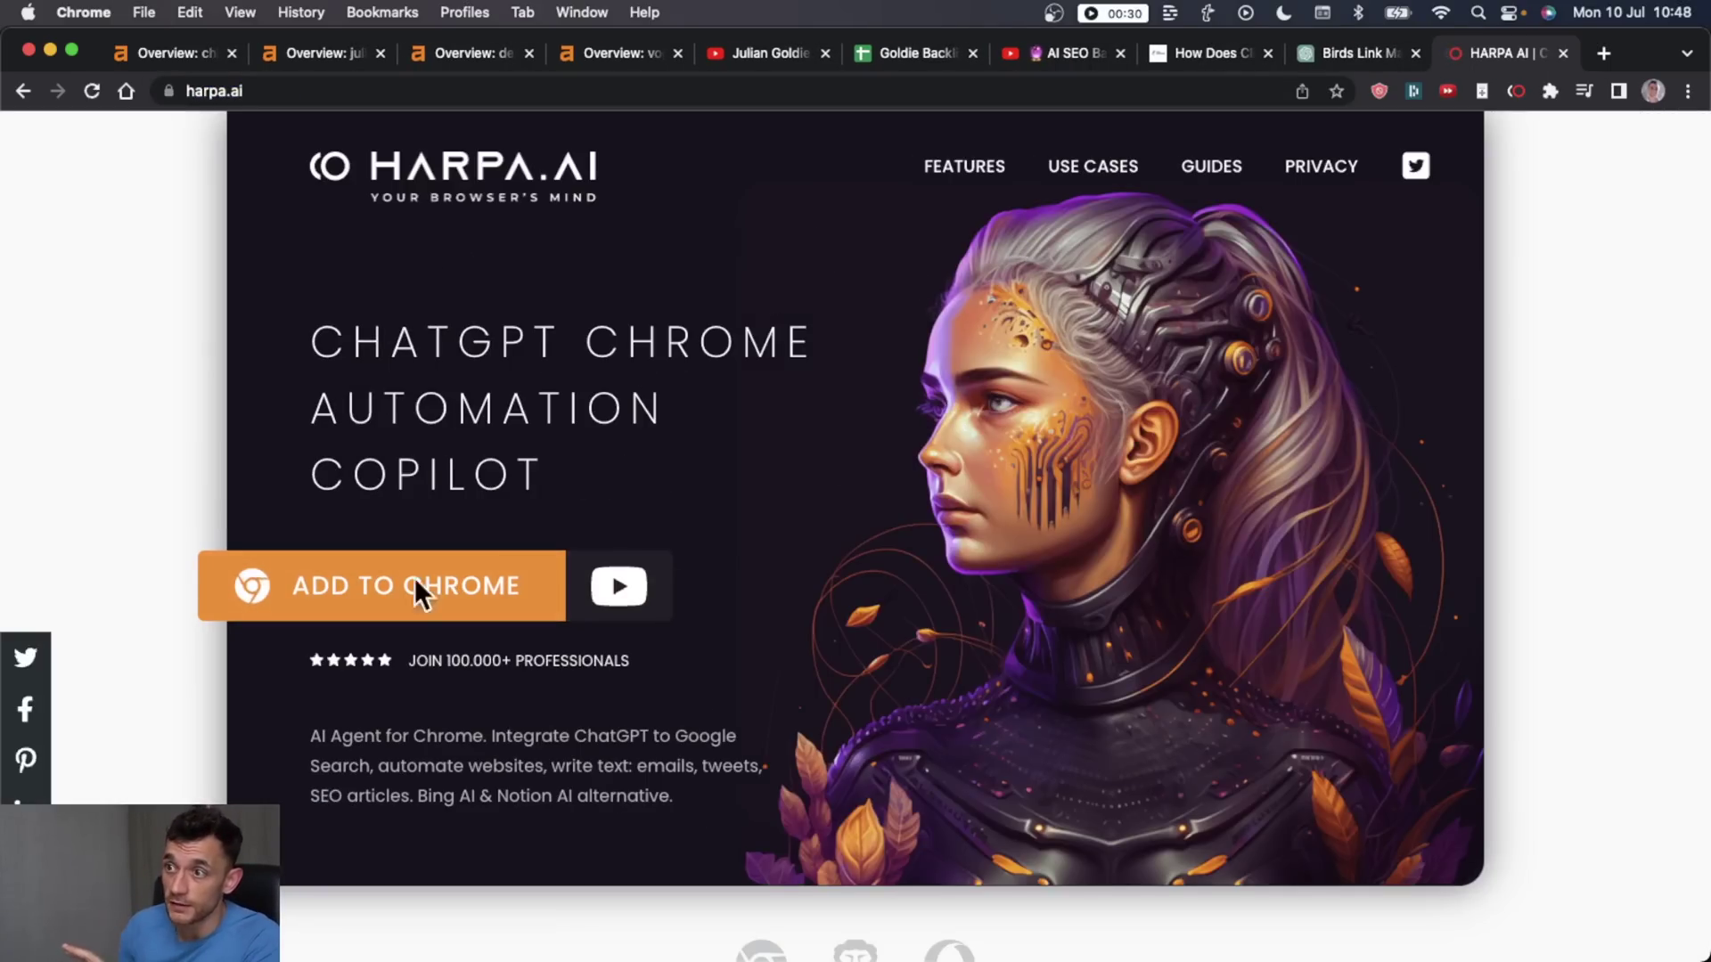
{"action": "left_click", "coordinate": [1208, 55]}
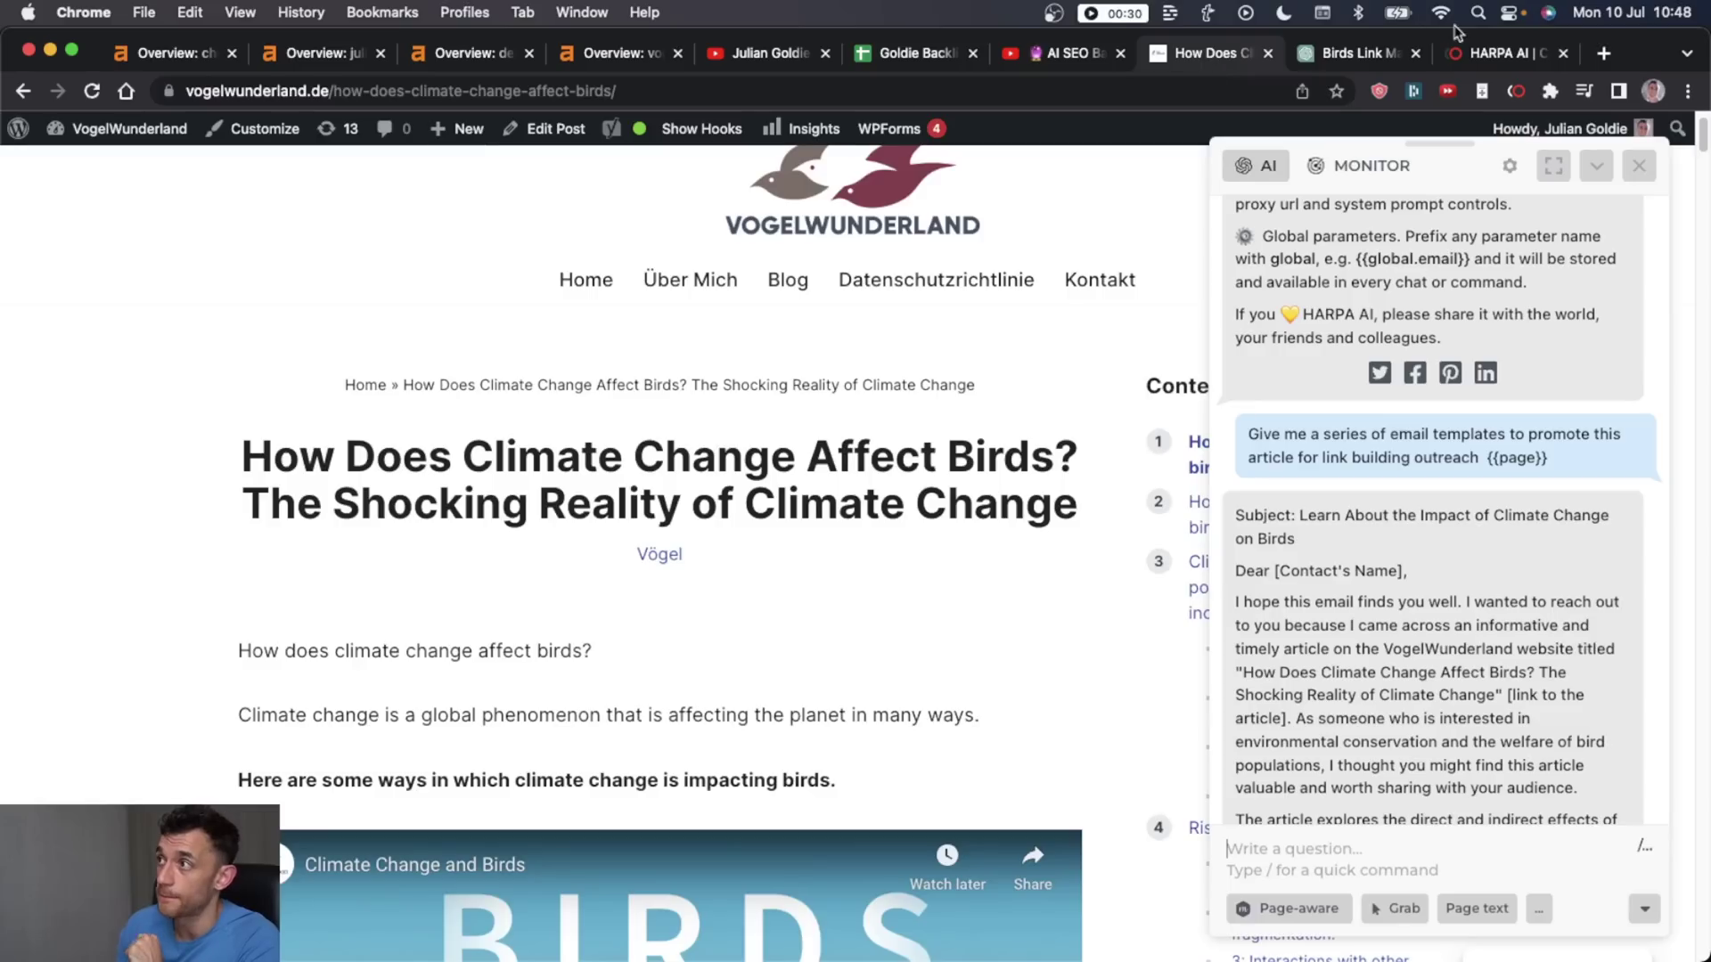
{"action": "left_click", "coordinate": [1561, 55]}
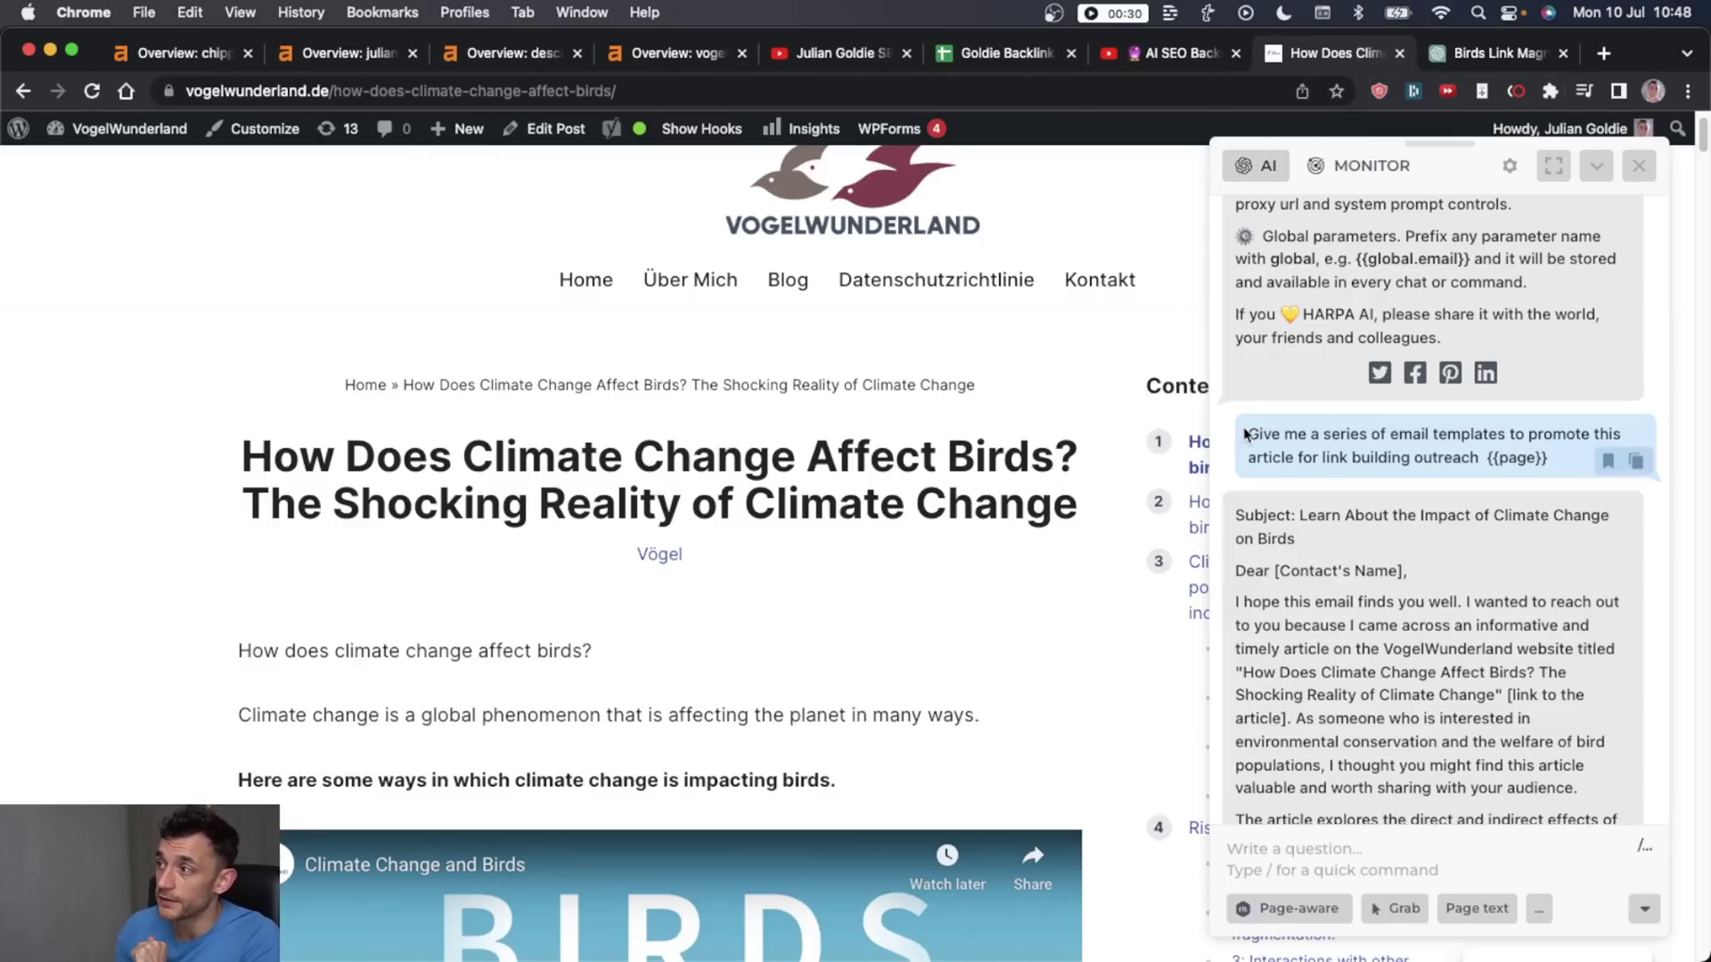
Step: Read through HARPA's outreach email with subject 'Learn About the Impact of Climate Change on Birds'
{"action": "left_click_drag", "start_coordinate": [1247, 434], "coordinate": [1558, 465]}
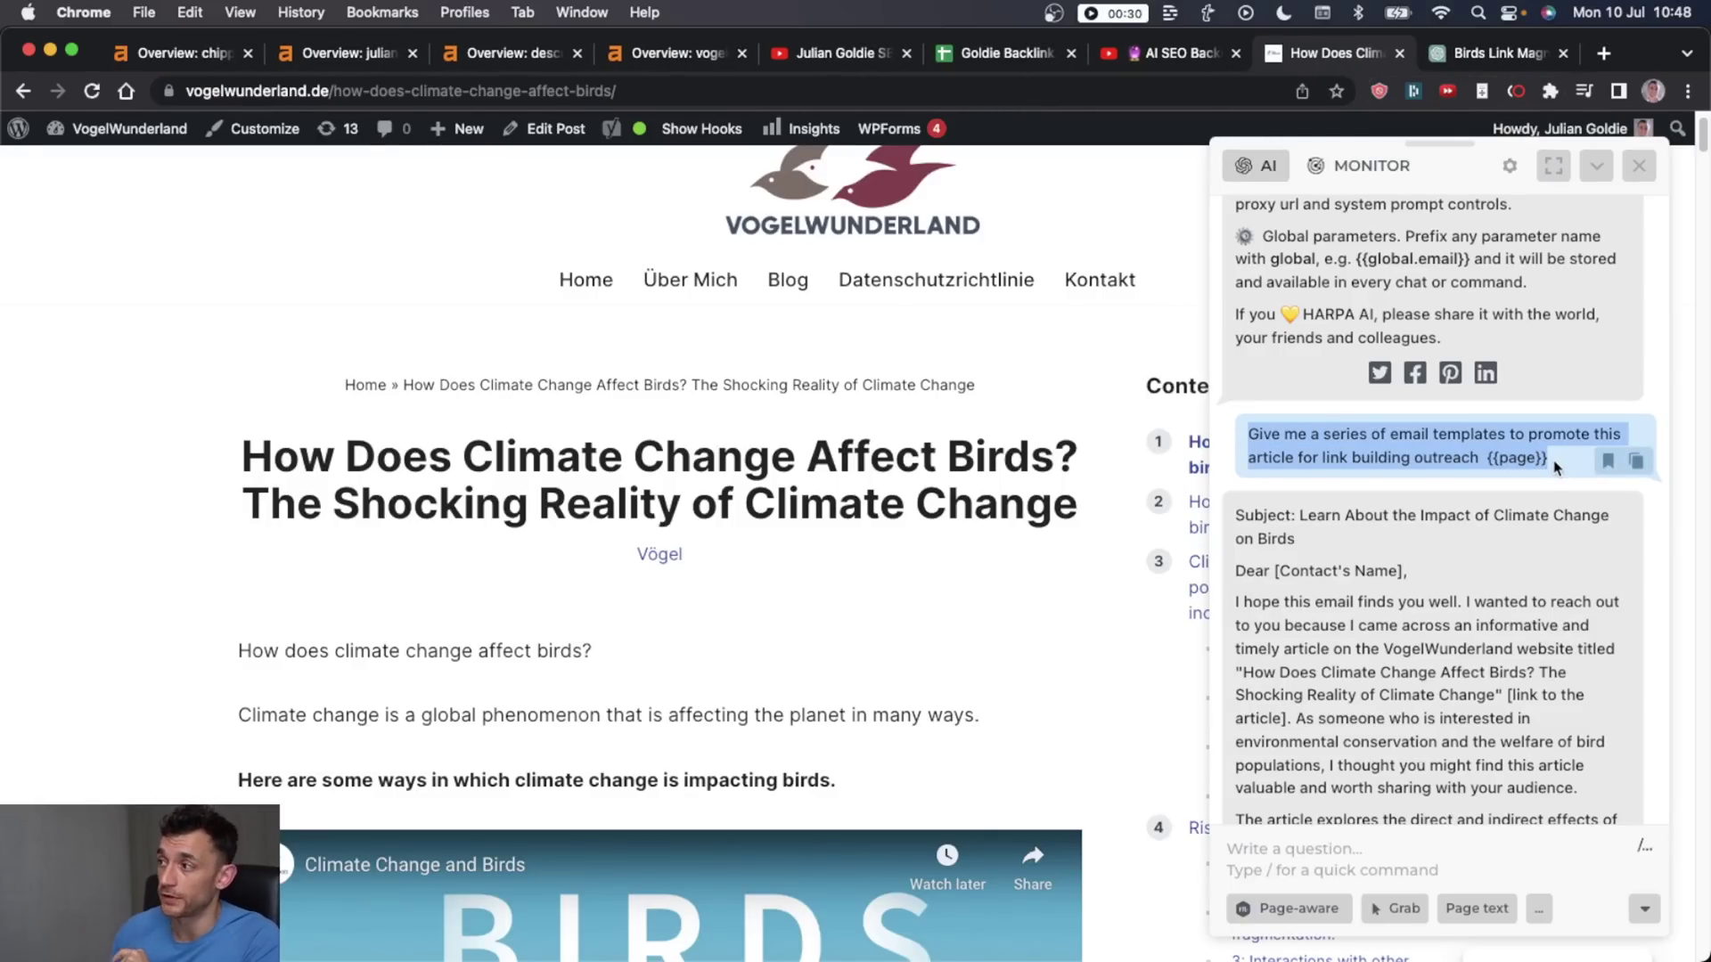
{"action": "left_click", "coordinate": [1556, 465]}
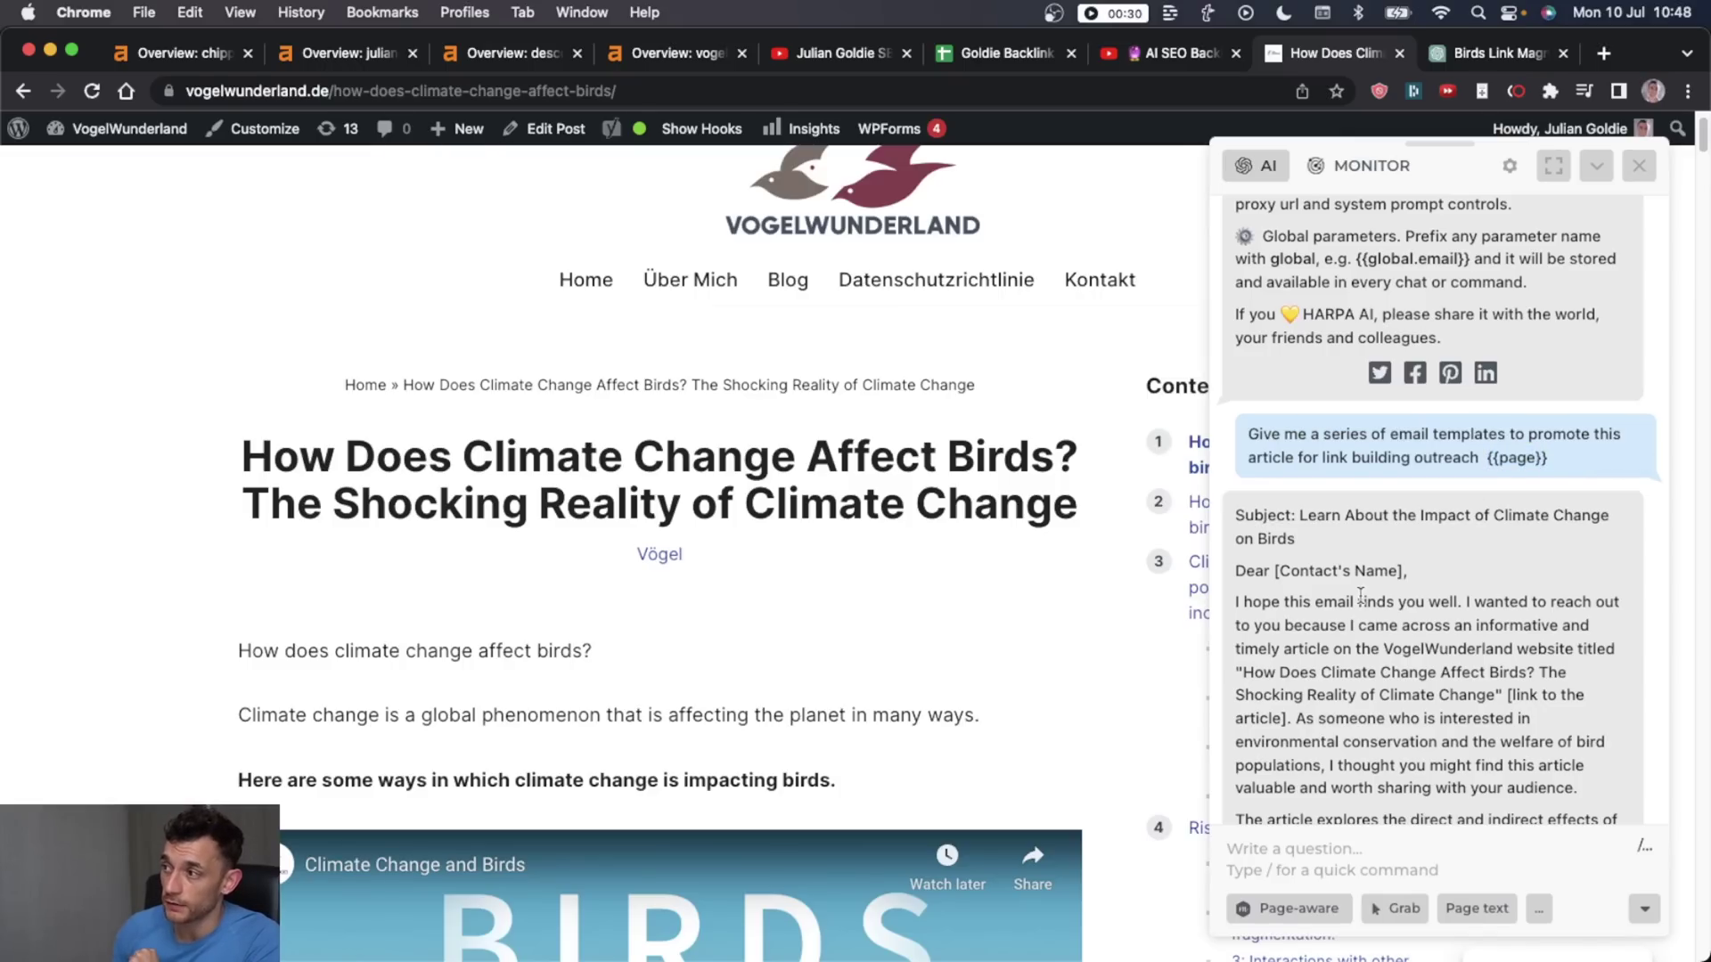
{"action": "scroll", "coordinate": [1361, 594], "scroll_direction": "down", "scroll_amount": 5}
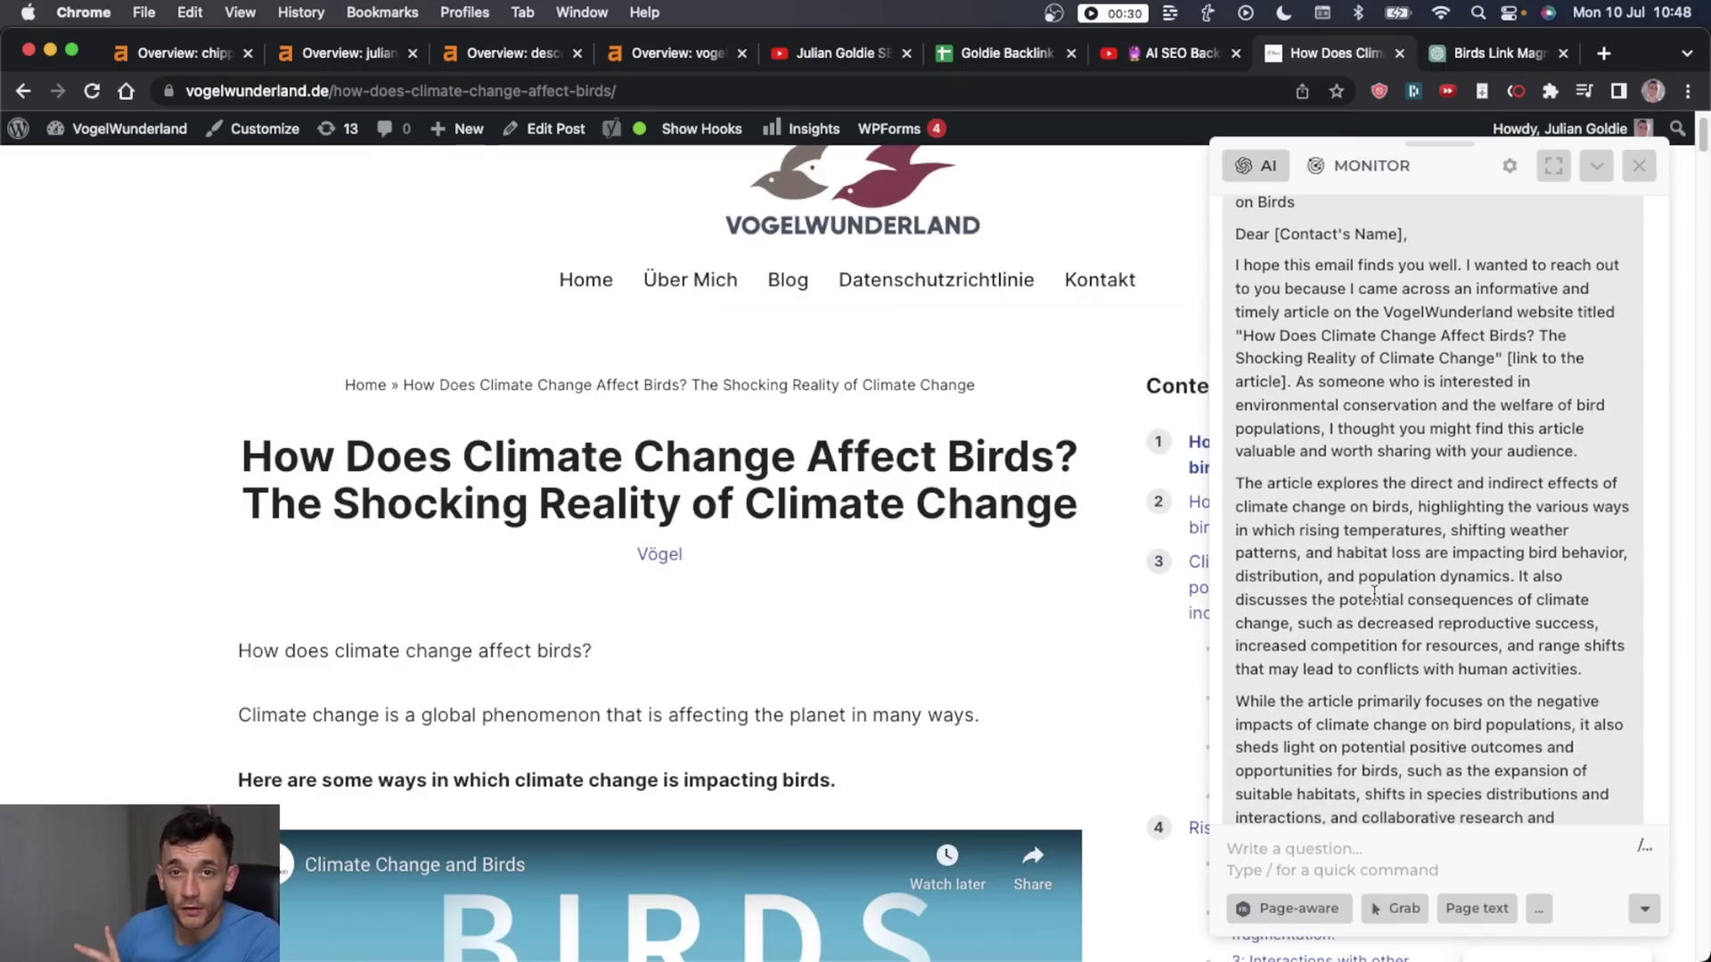
{"action": "scroll", "coordinate": [1374, 594], "scroll_direction": "down", "scroll_amount": 4}
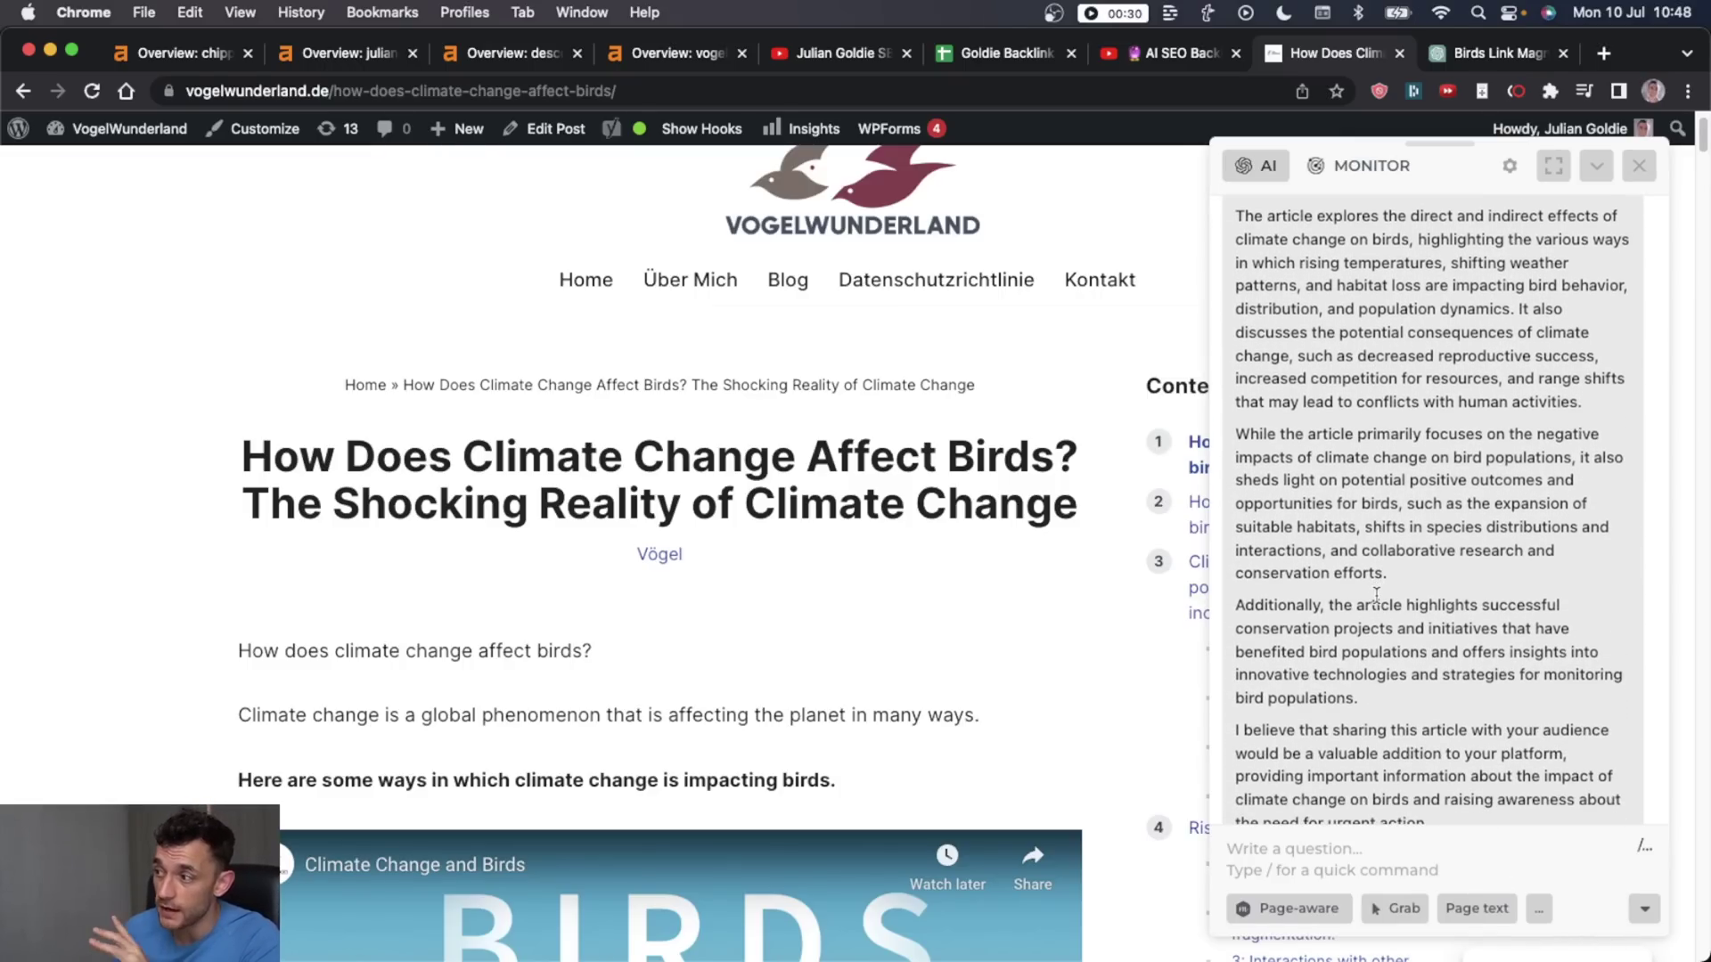
{"action": "scroll", "coordinate": [1385, 600], "scroll_direction": "down", "scroll_amount": 5}
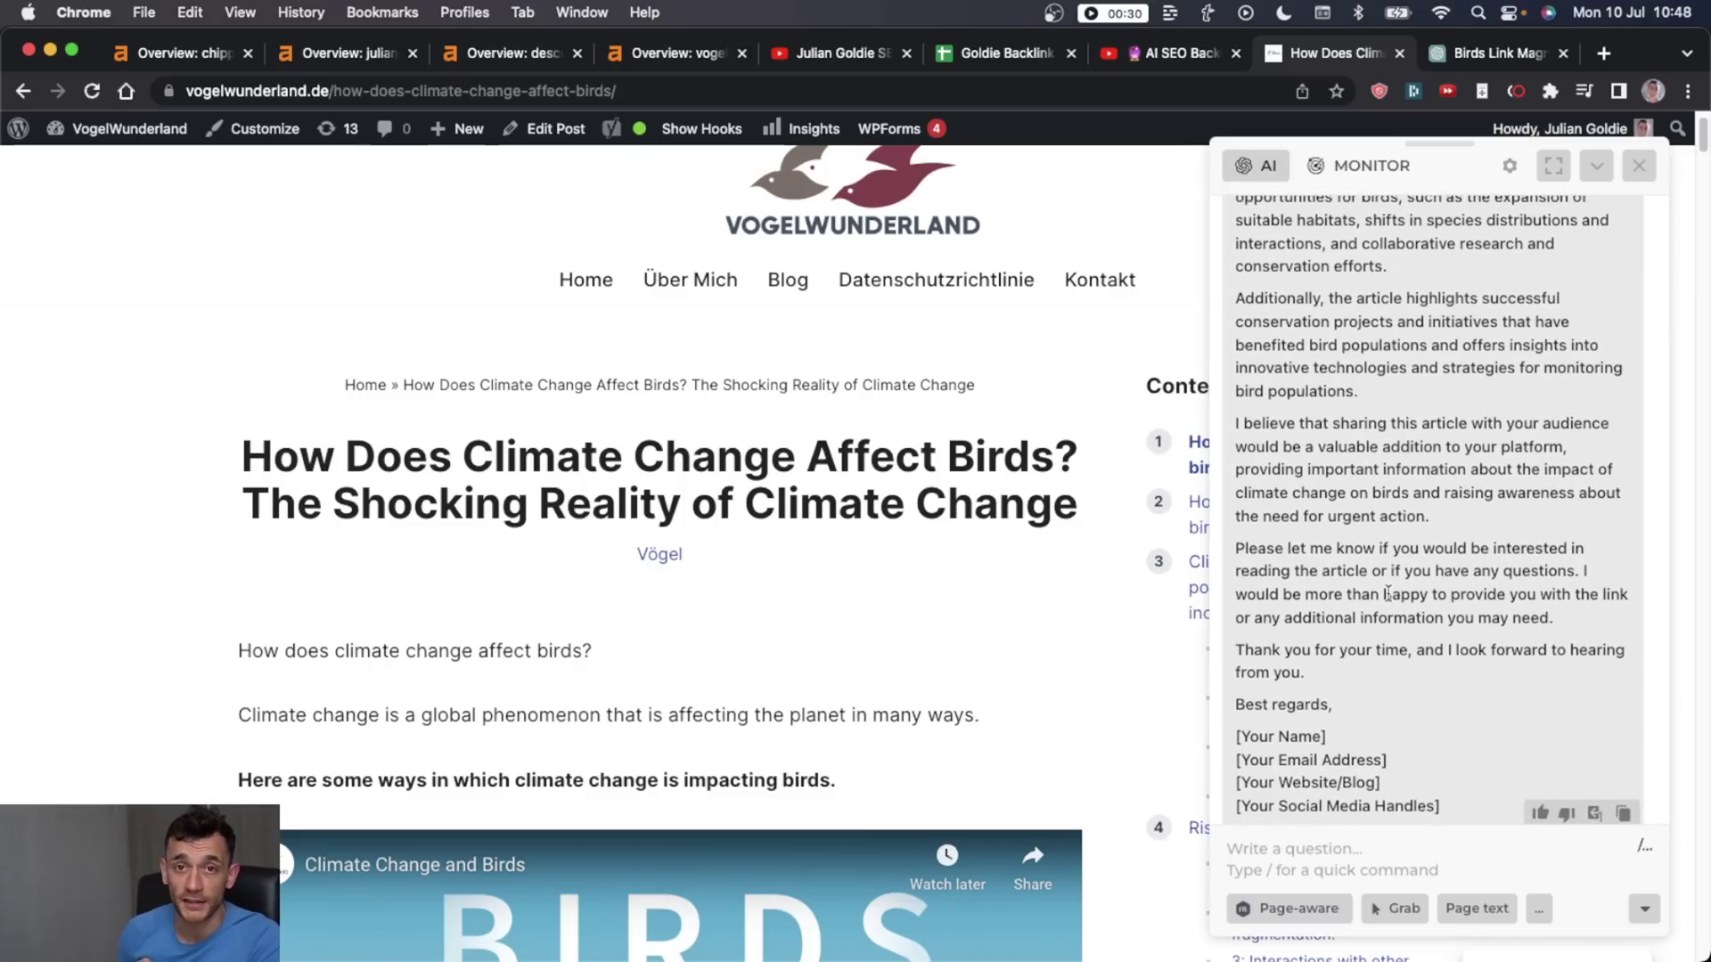
{"action": "scroll", "coordinate": [1387, 594], "scroll_direction": "up", "scroll_amount": 8}
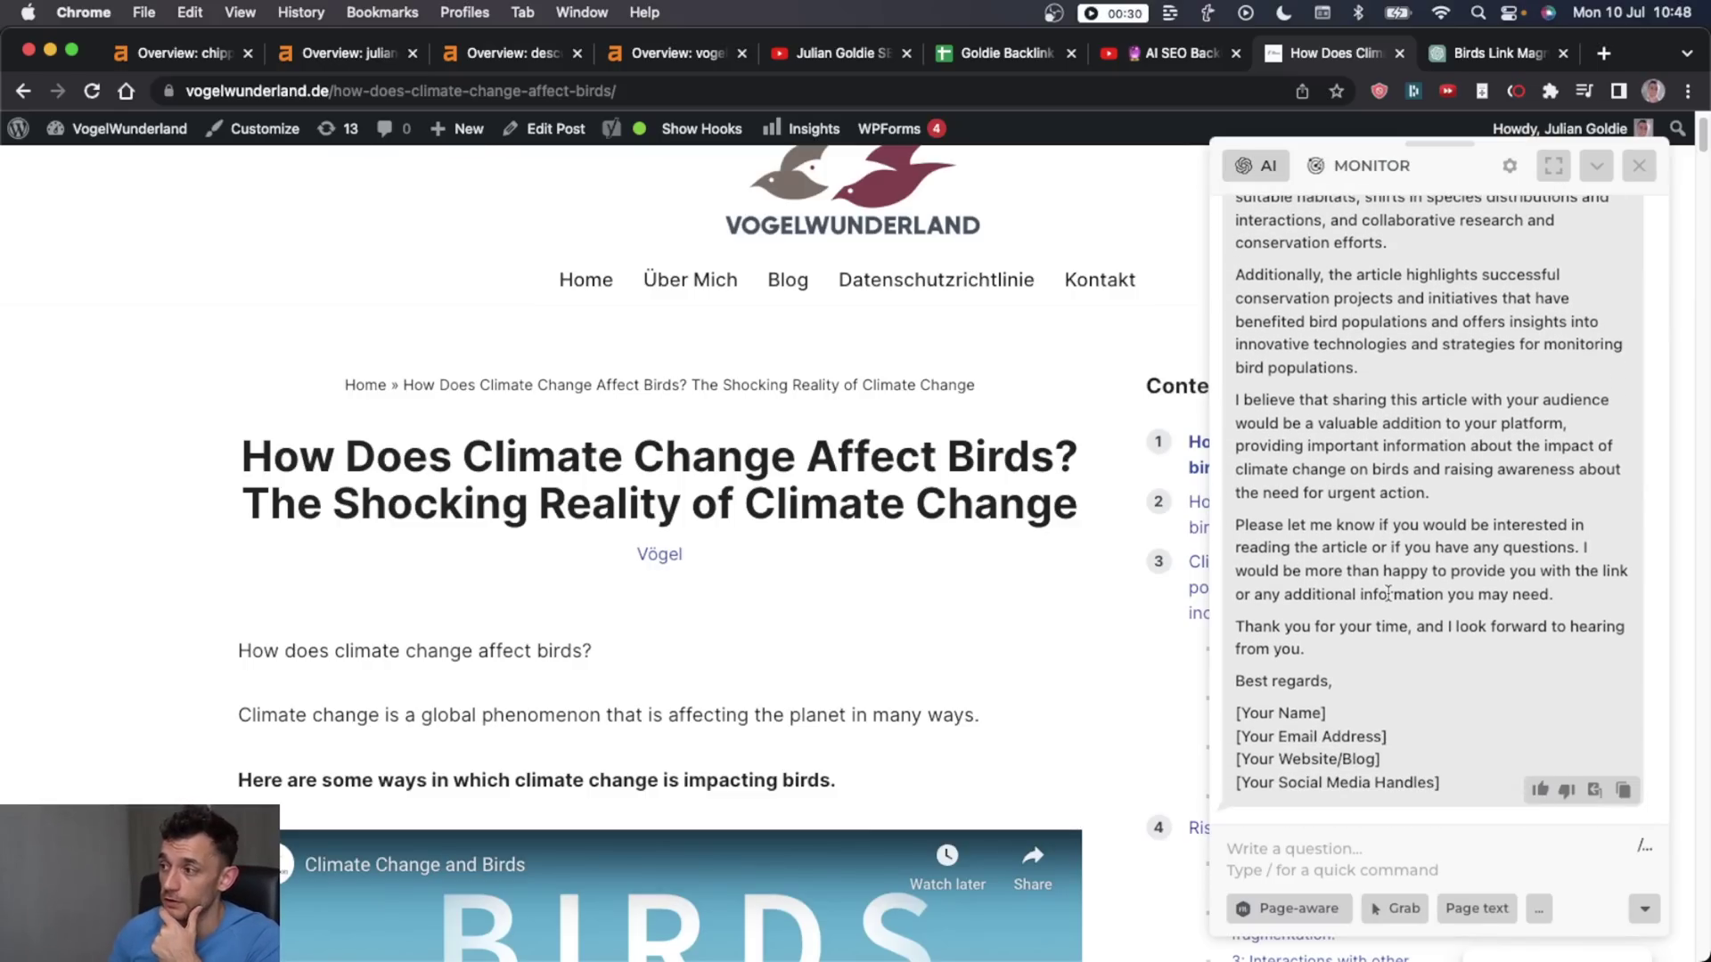
{"action": "scroll", "coordinate": [1386, 596], "scroll_direction": "up", "scroll_amount": 3}
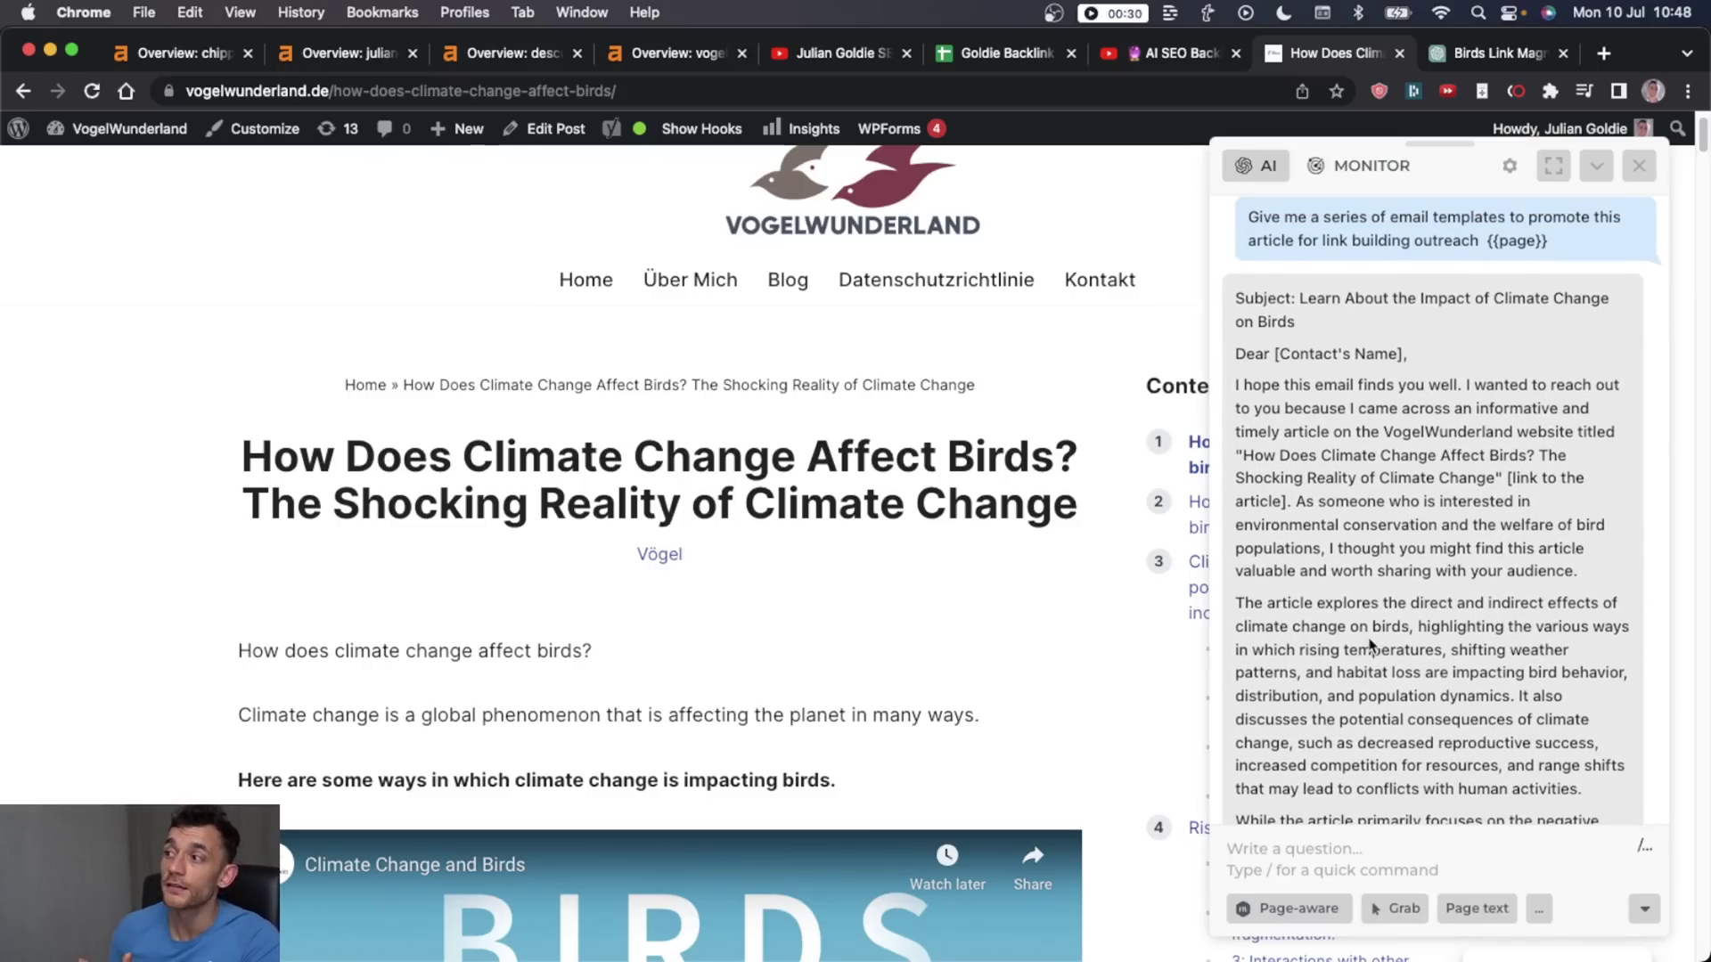
{"action": "scroll", "coordinate": [1366, 640], "scroll_direction": "down", "scroll_amount": 5}
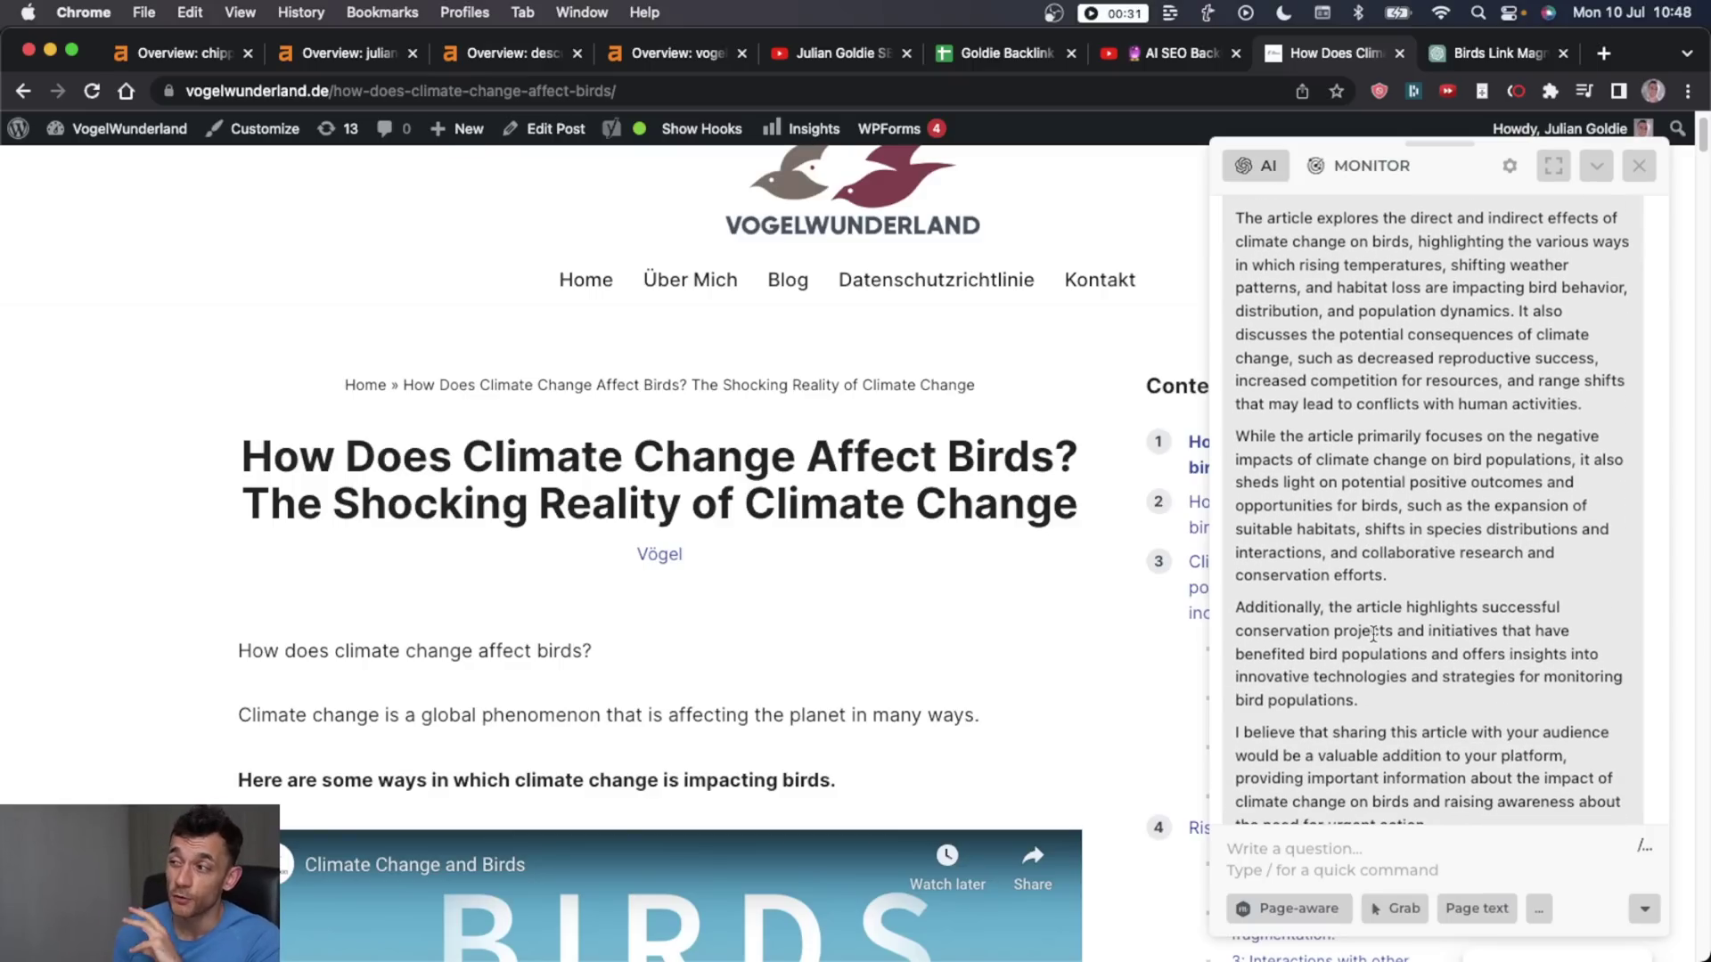
{"action": "scroll", "coordinate": [1387, 633], "scroll_direction": "down", "scroll_amount": 4}
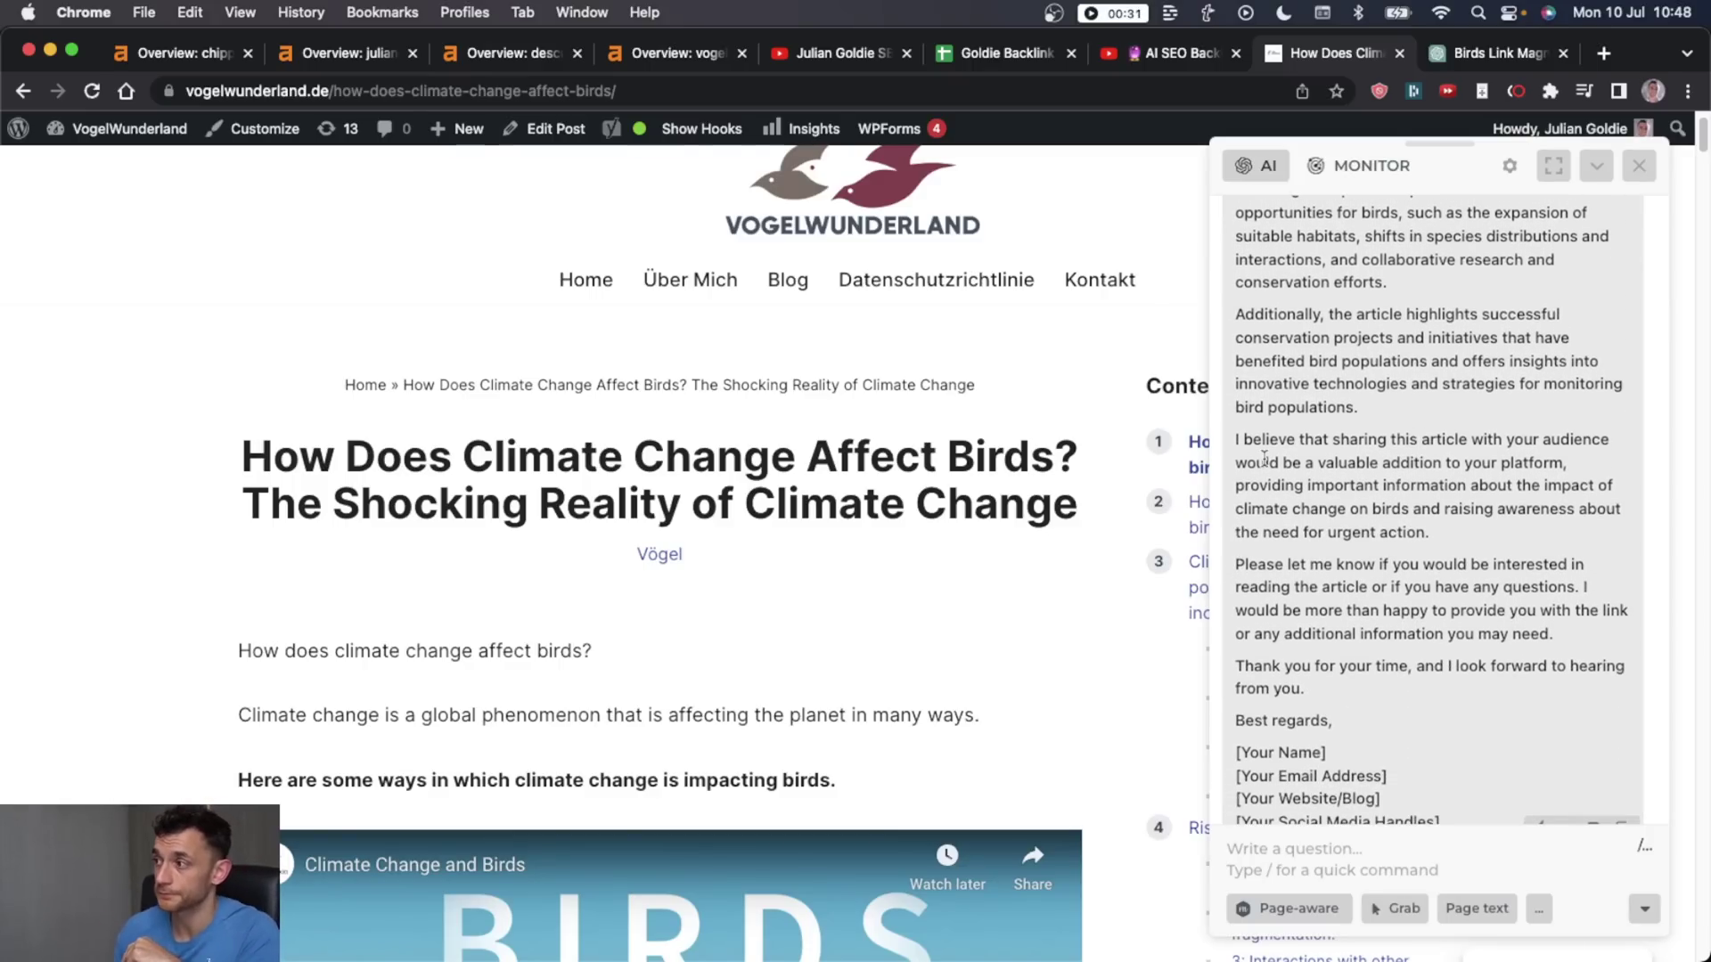
Step: Ask HARPA AI to 'Make this more concise and straight to the point'
{"action": "scroll", "coordinate": [1264, 458], "scroll_direction": "up", "scroll_amount": 10}
{"action": "triple_click", "coordinate": [1426, 653]}
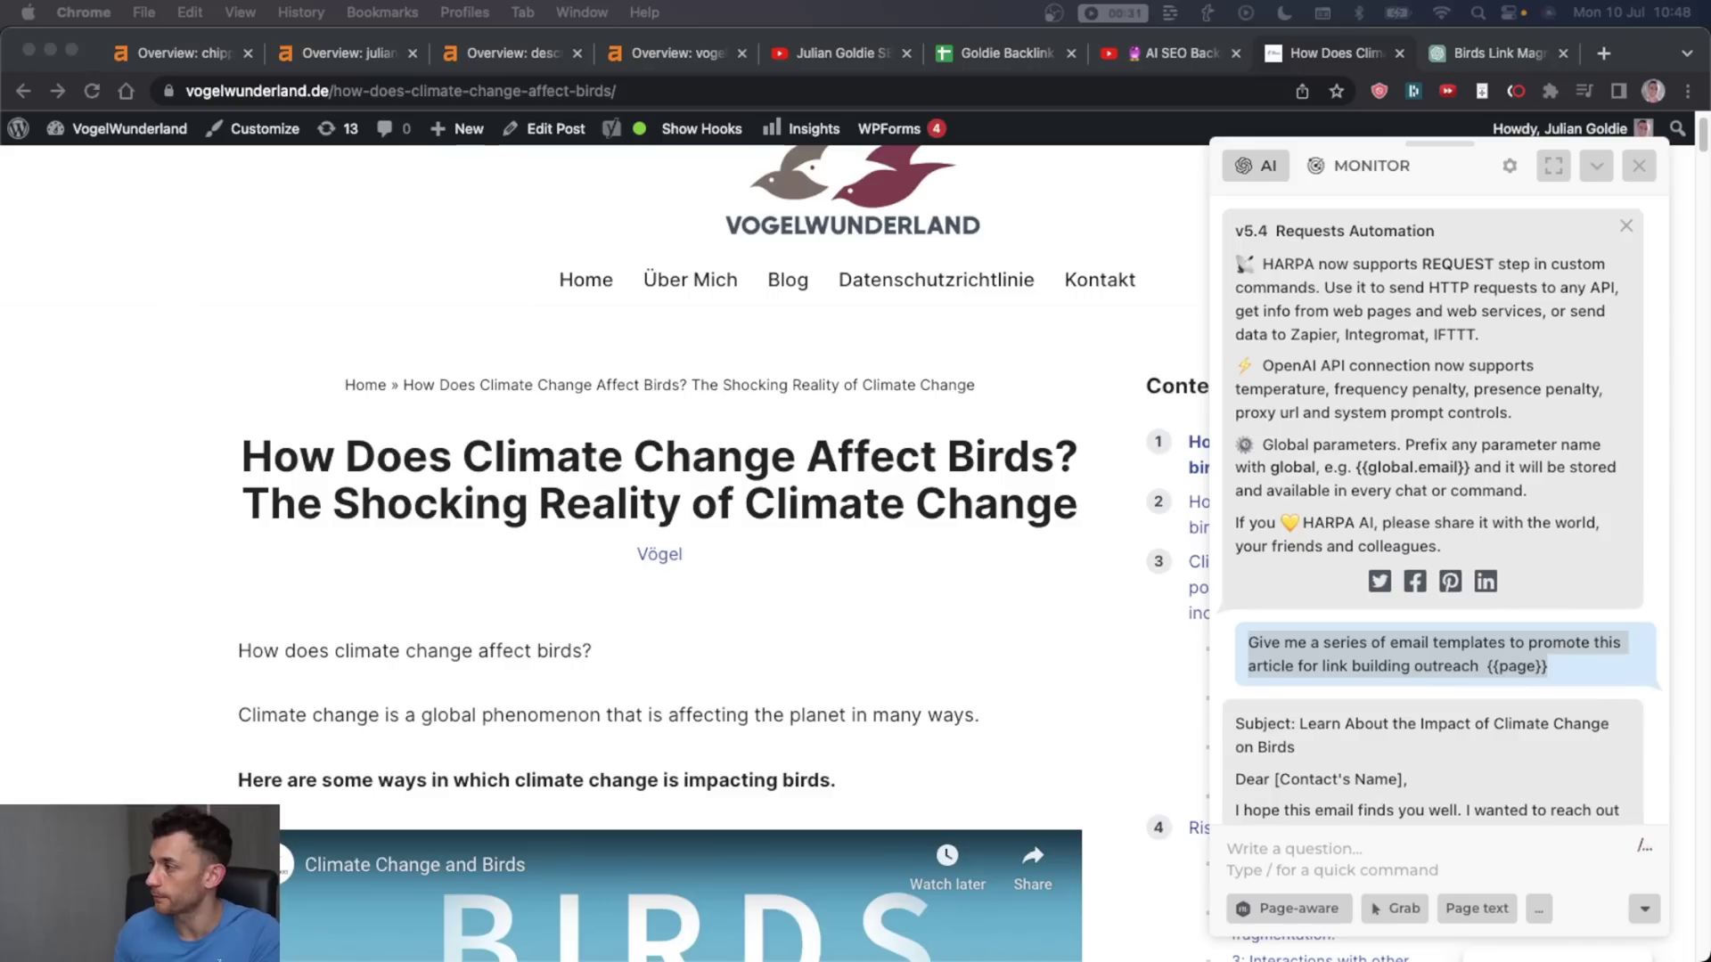
{"action": "left_click", "coordinate": [1292, 851]}
{"action": "type", "text": "Hake this mor"}
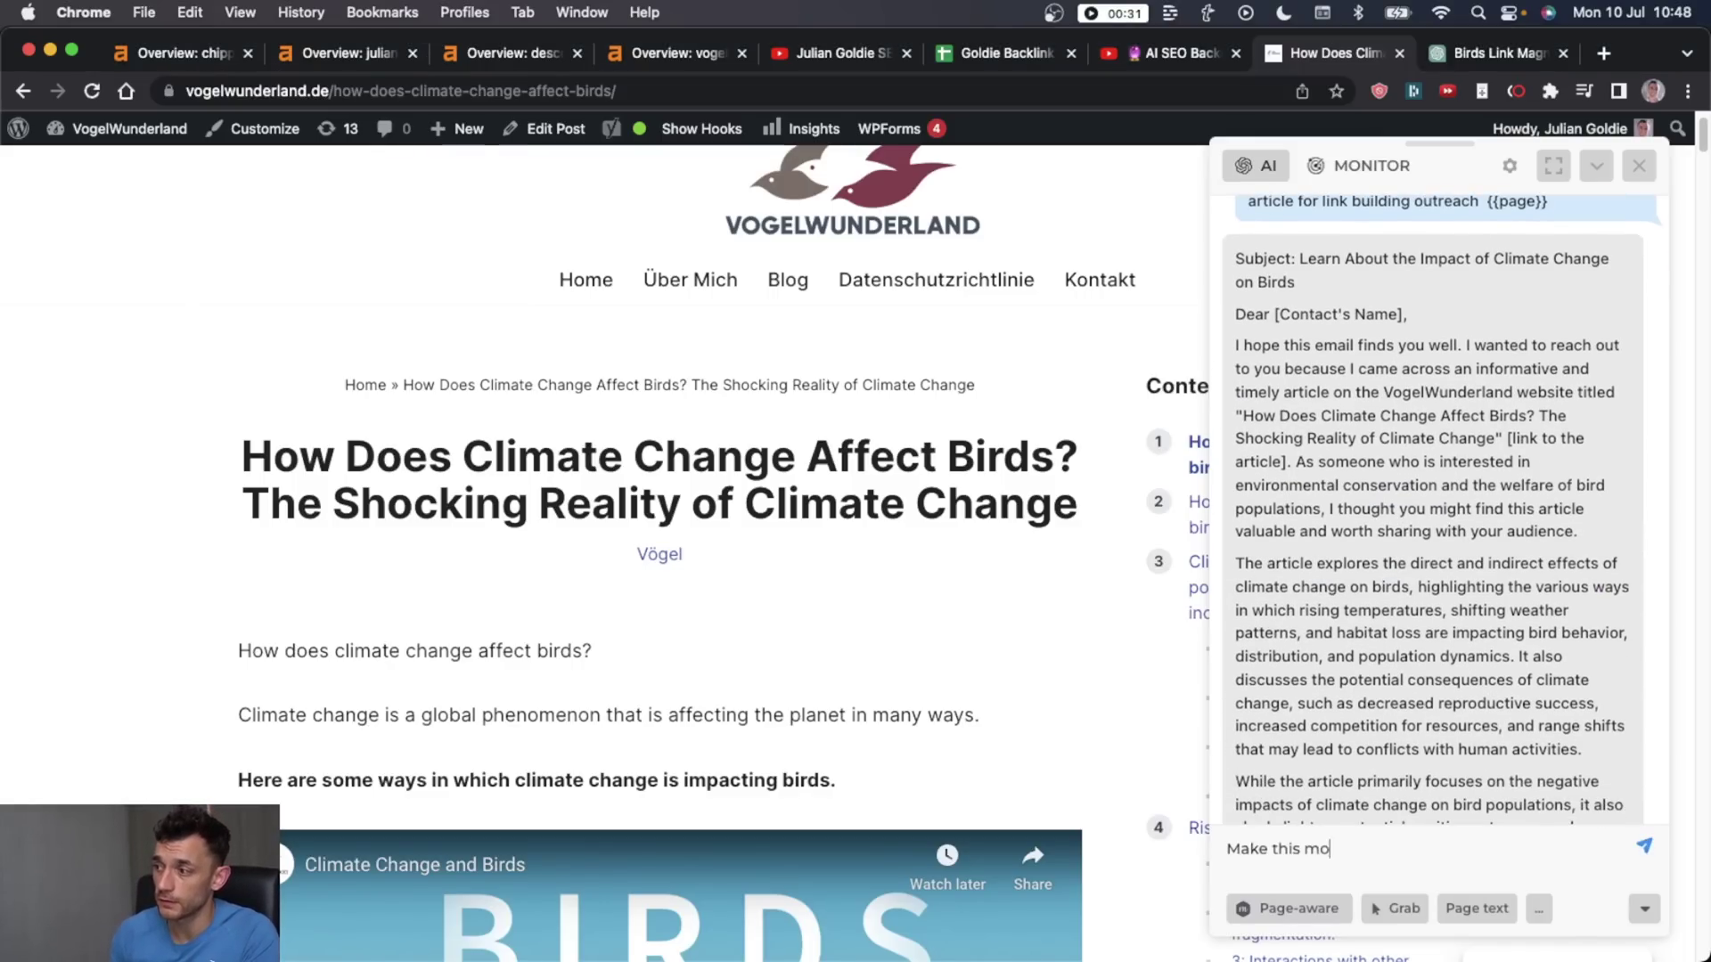
{"action": "type", "text": "e concise and str"}
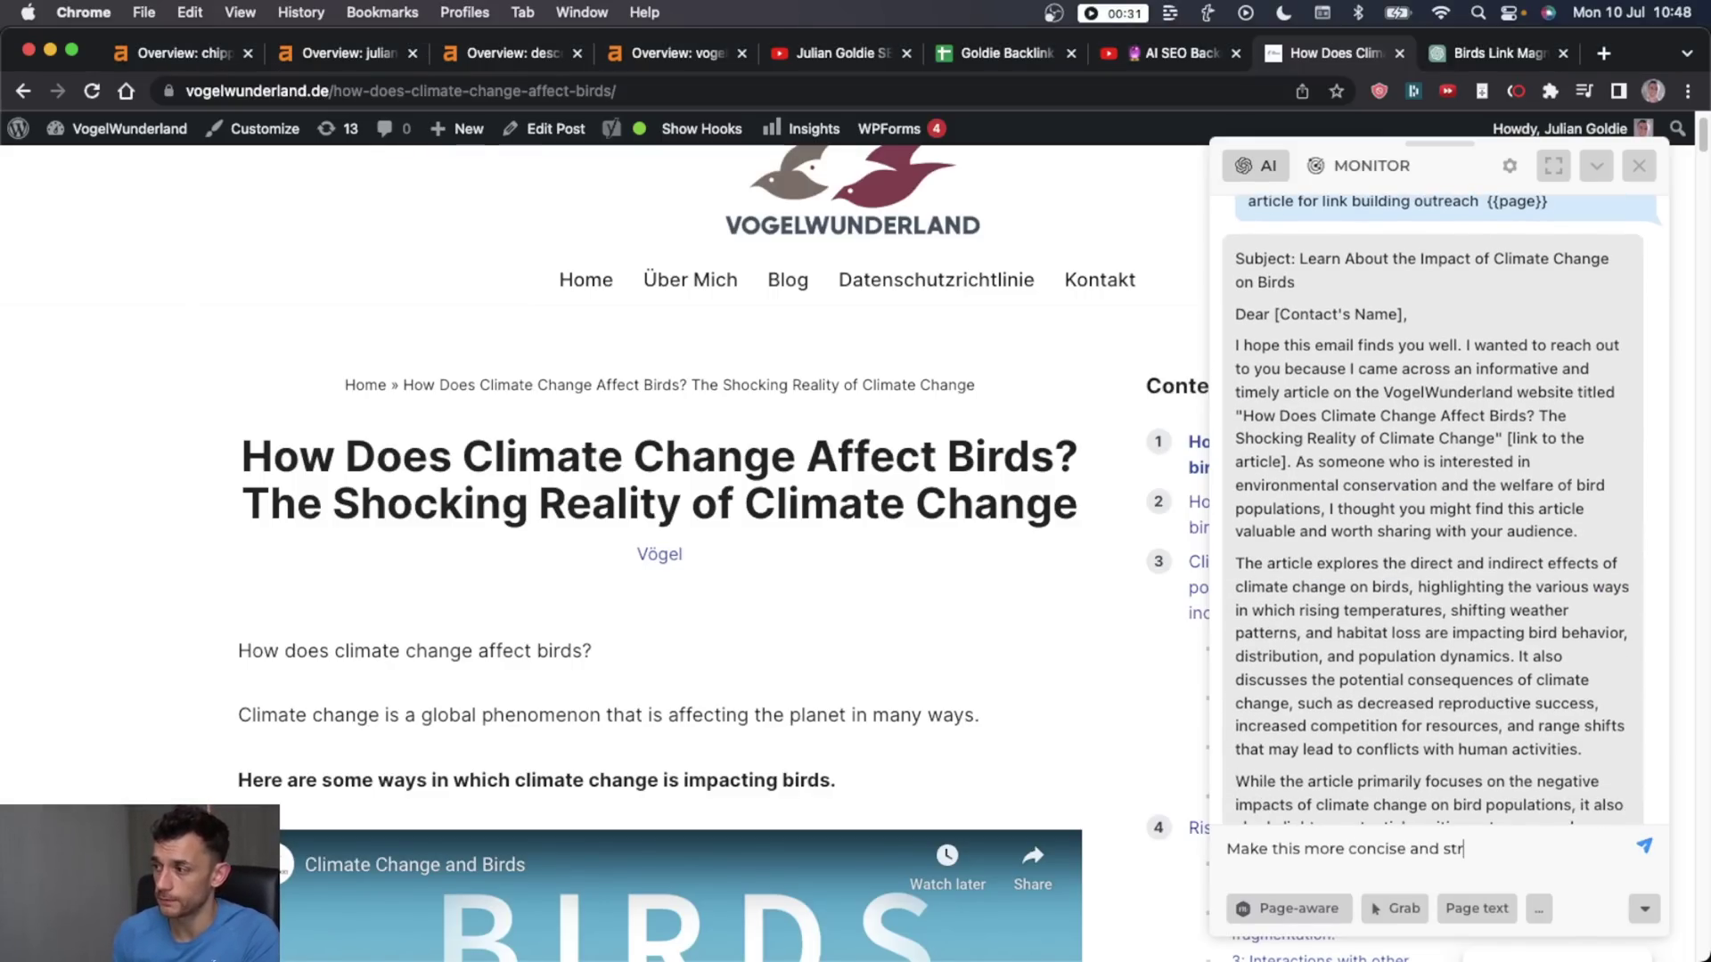
{"action": "type", "text": "aight to the point"}
{"action": "key", "text": "Return"}
{"action": "scroll", "coordinate": [1368, 656], "scroll_direction": "up", "scroll_amount": 15}
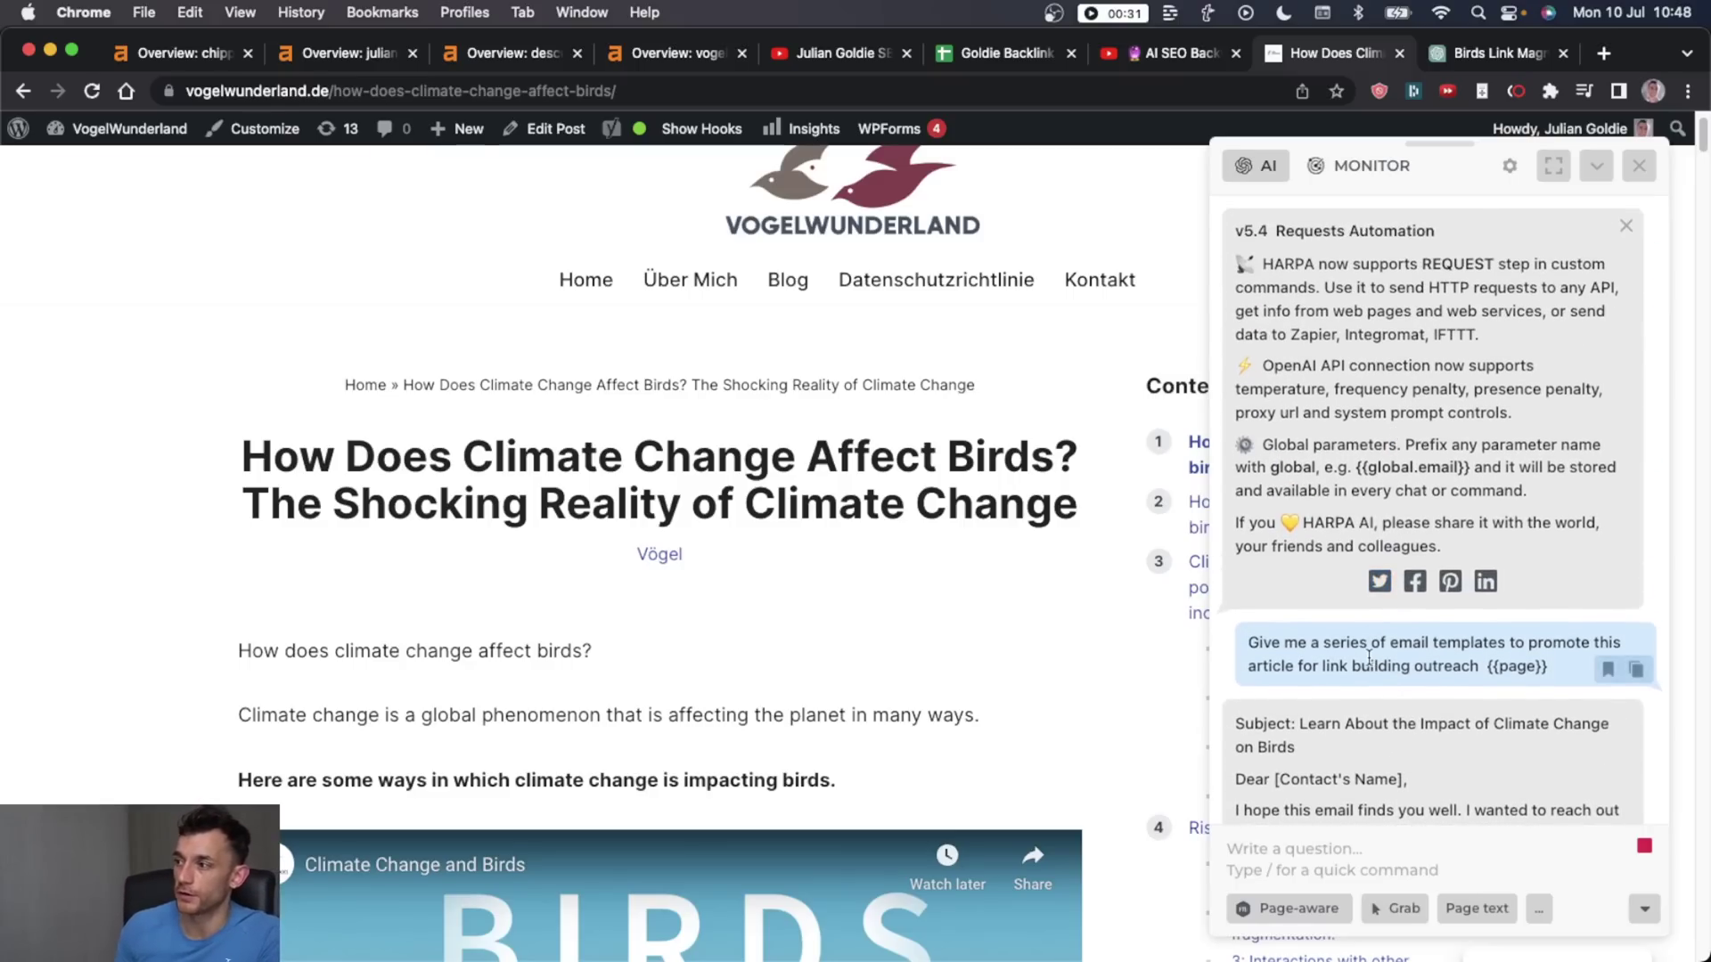
{"action": "scroll", "coordinate": [1368, 657], "scroll_direction": "down", "scroll_amount": 4}
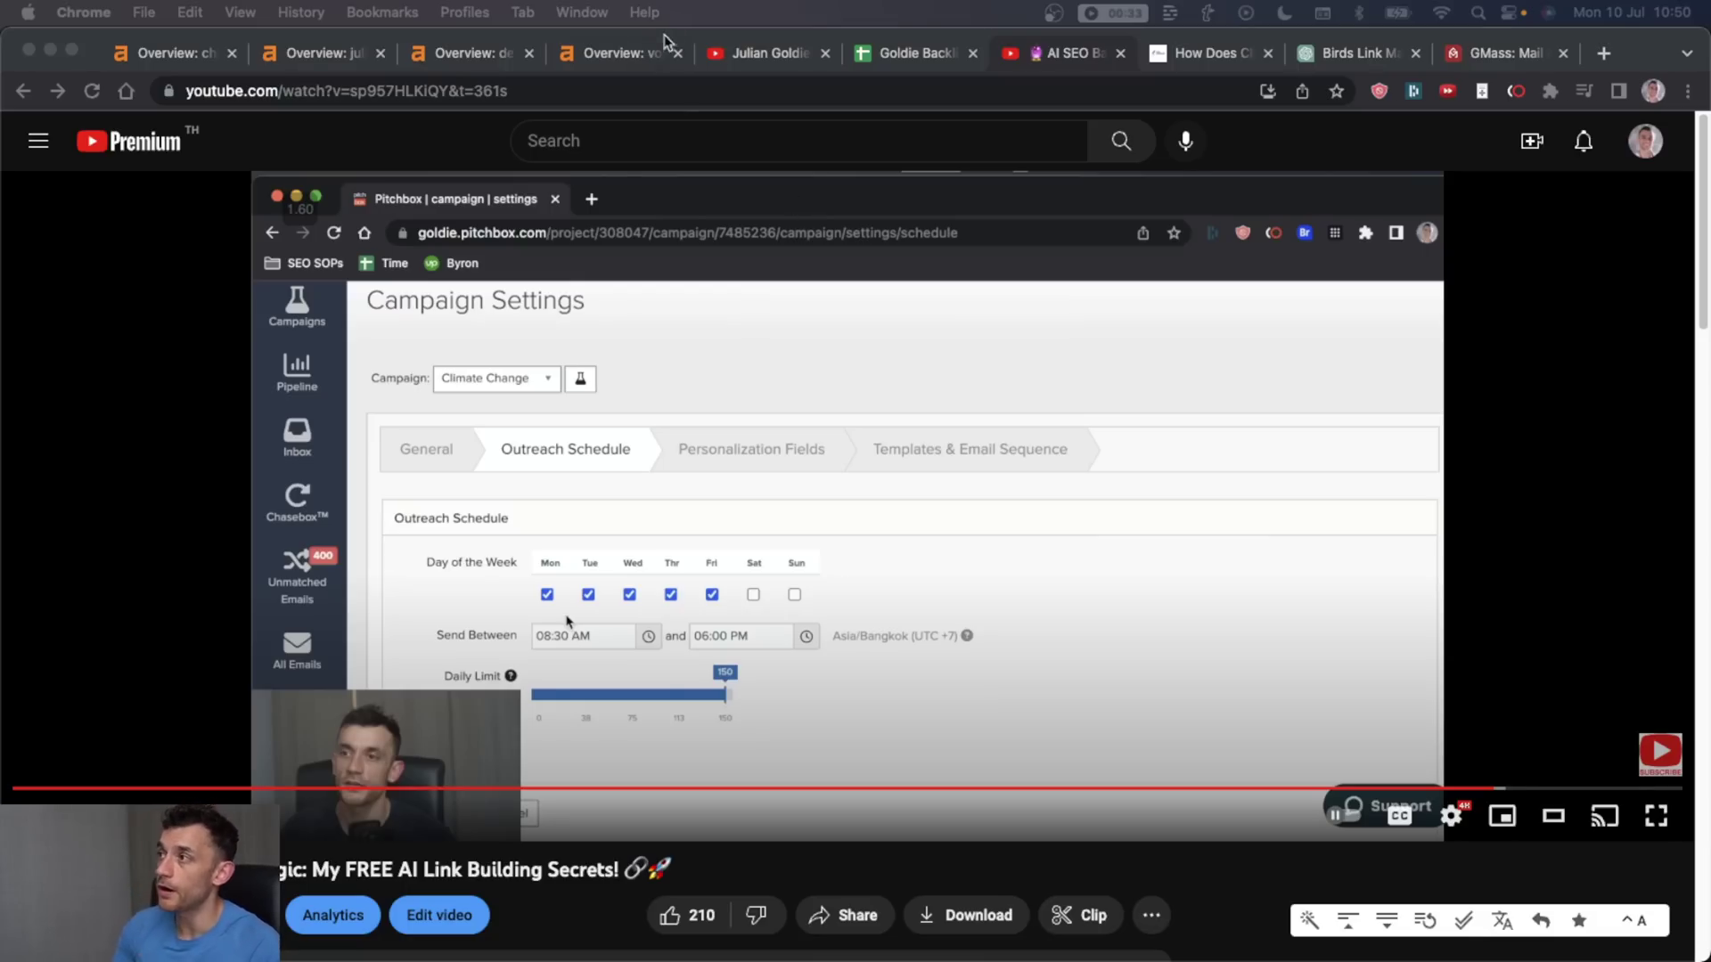
Step: Review the GMass homepage and search 'gmass free' in a new tab
{"action": "left_click", "coordinate": [1472, 60]}
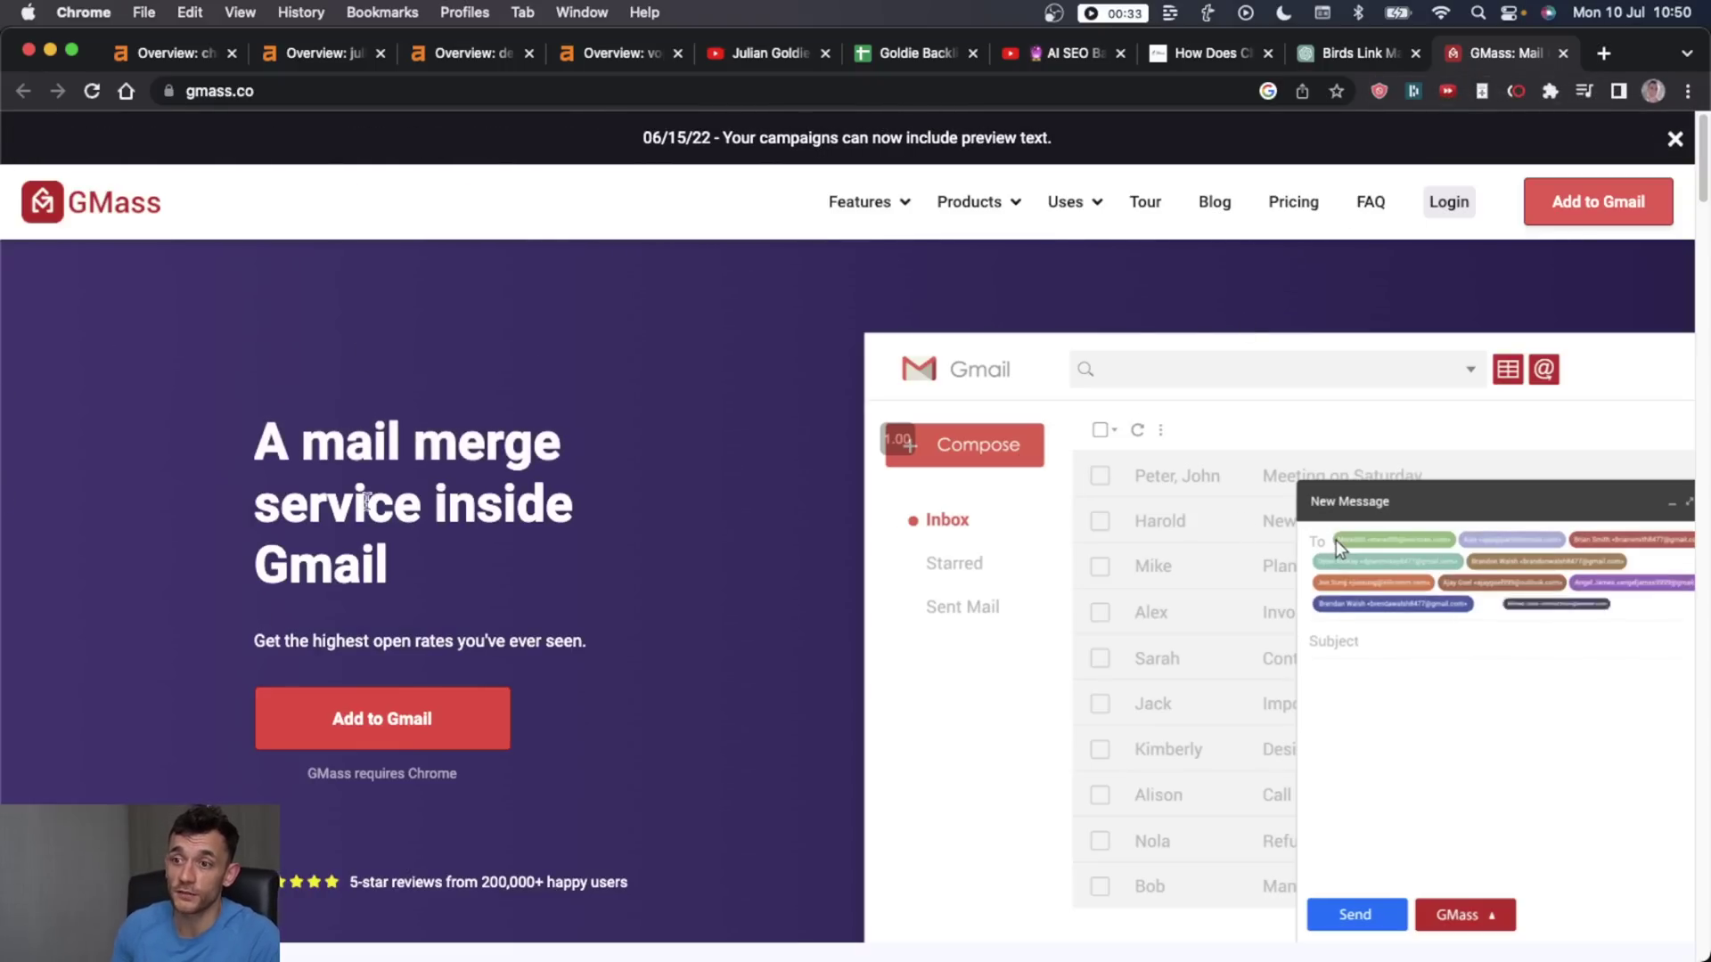
{"action": "left_click_drag", "start_coordinate": [247, 445], "coordinate": [493, 568]}
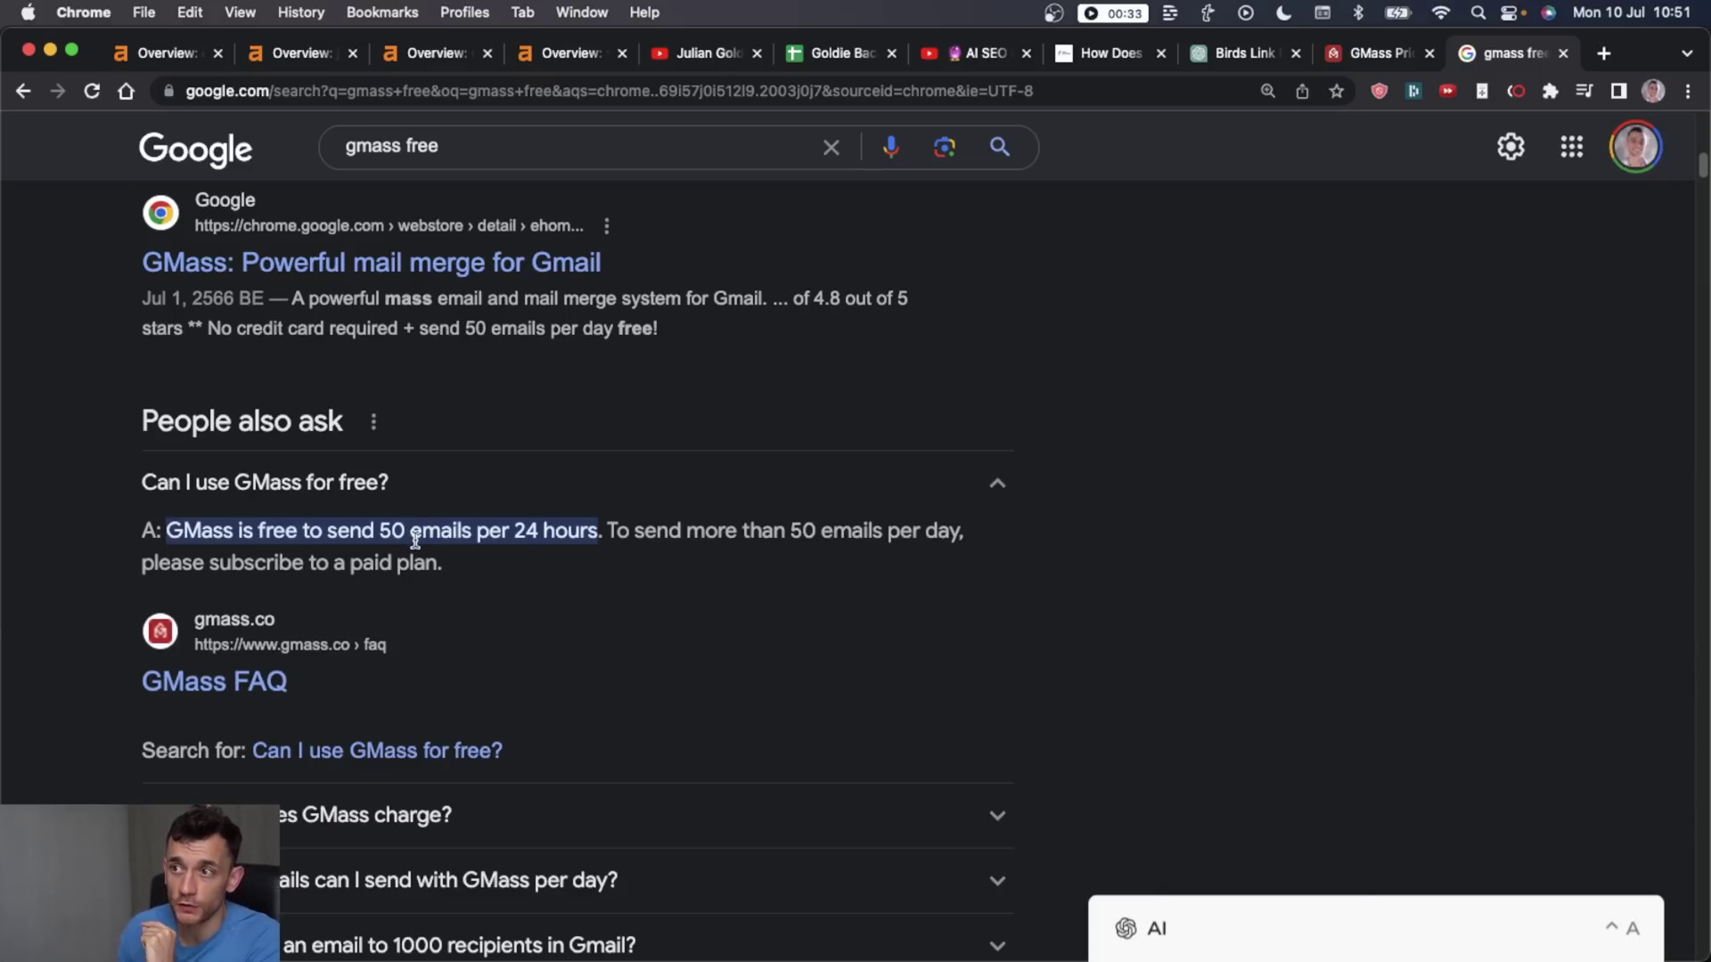
{"action": "scroll", "coordinate": [428, 535], "scroll_direction": "up", "scroll_amount": 2}
{"action": "key", "text": "super+t"}
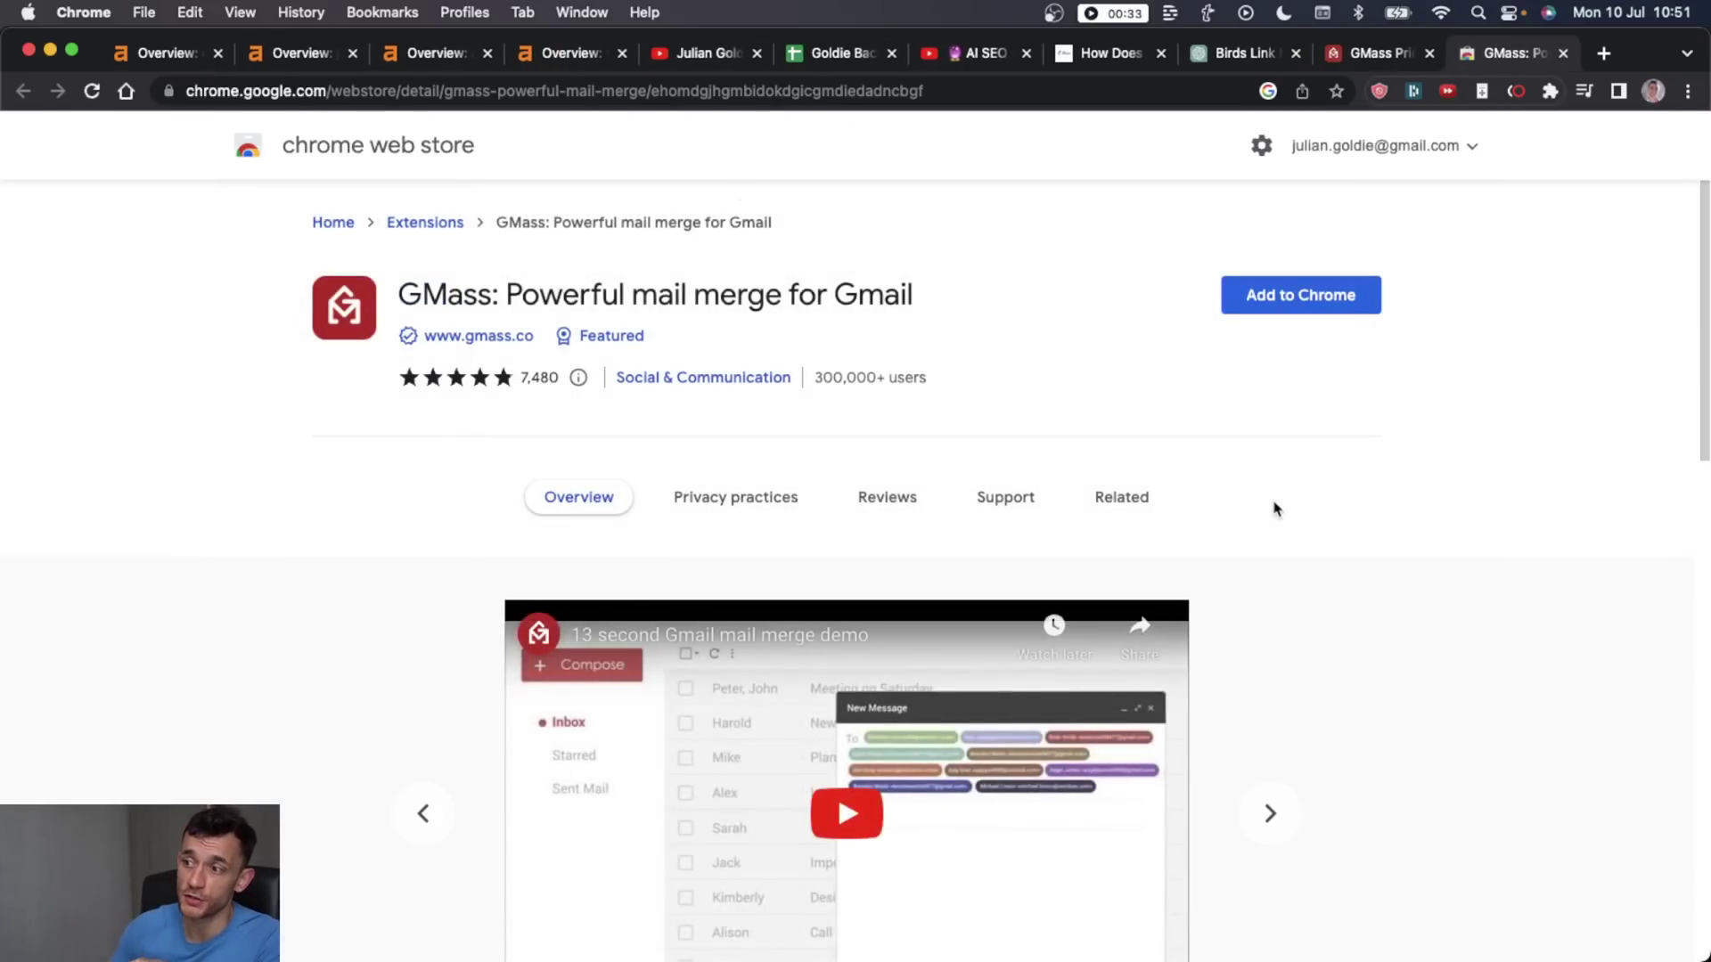
{"action": "scroll", "coordinate": [1284, 517], "scroll_direction": "down", "scroll_amount": 5}
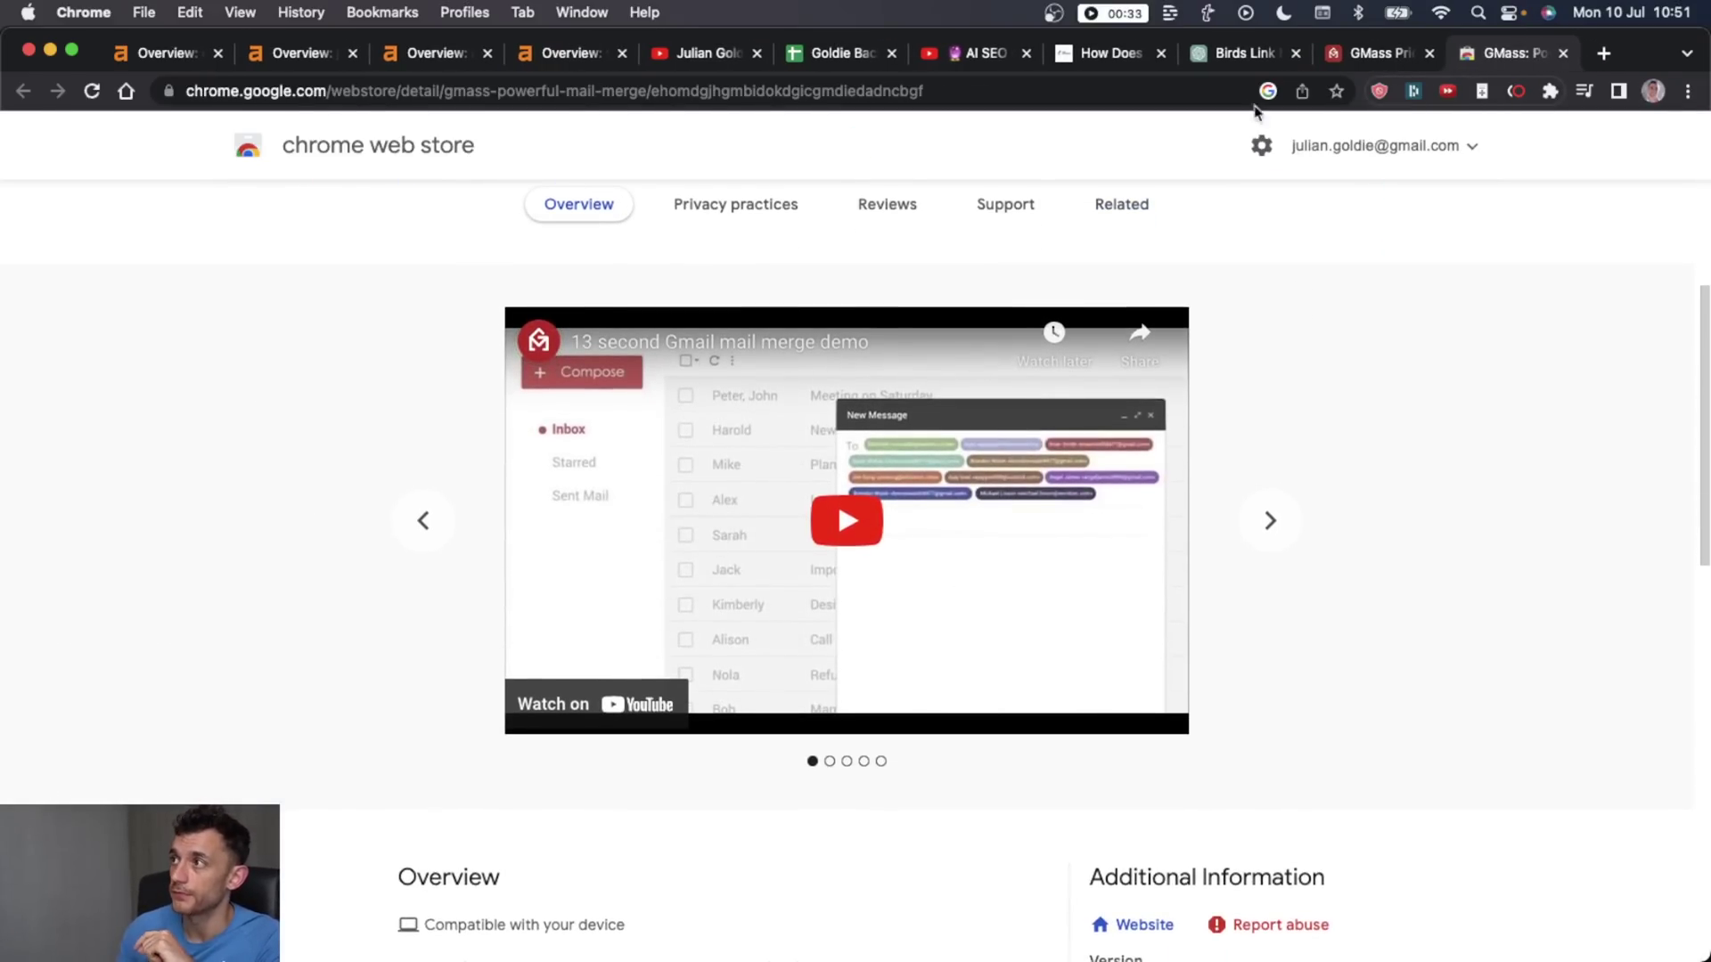
Step: Check the free 50-emails-per-day pricing plan, then open and close Gmail
{"action": "left_click", "coordinate": [1390, 52]}
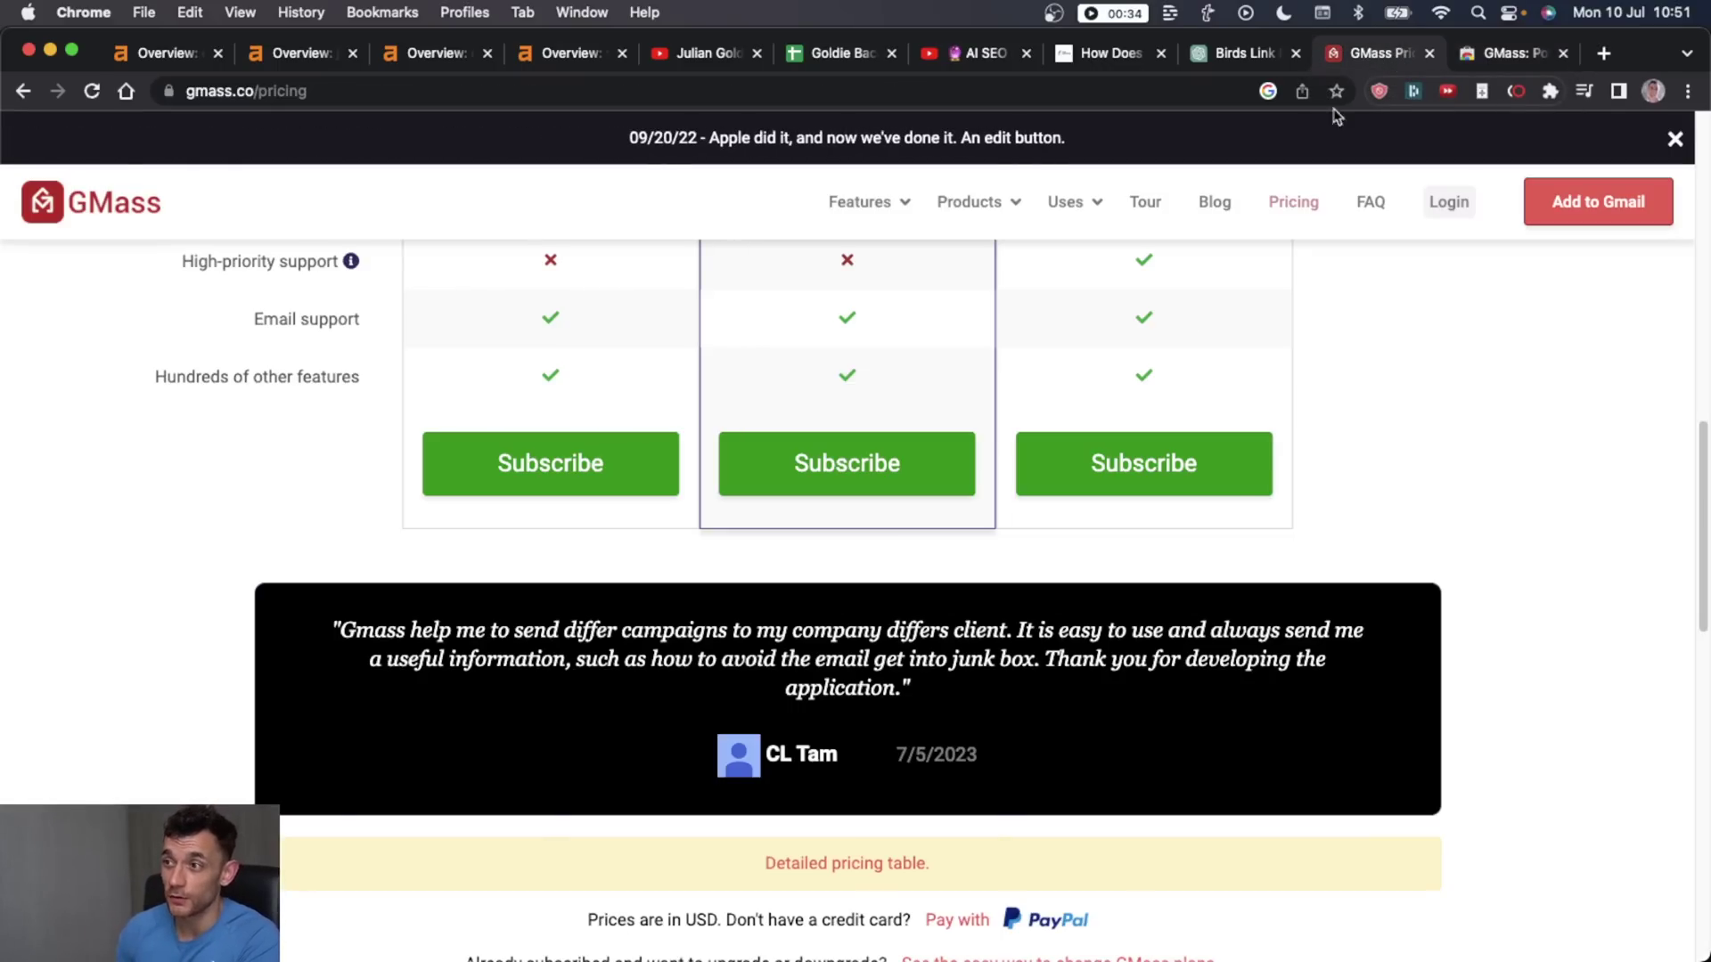
{"action": "left_click", "coordinate": [1429, 54]}
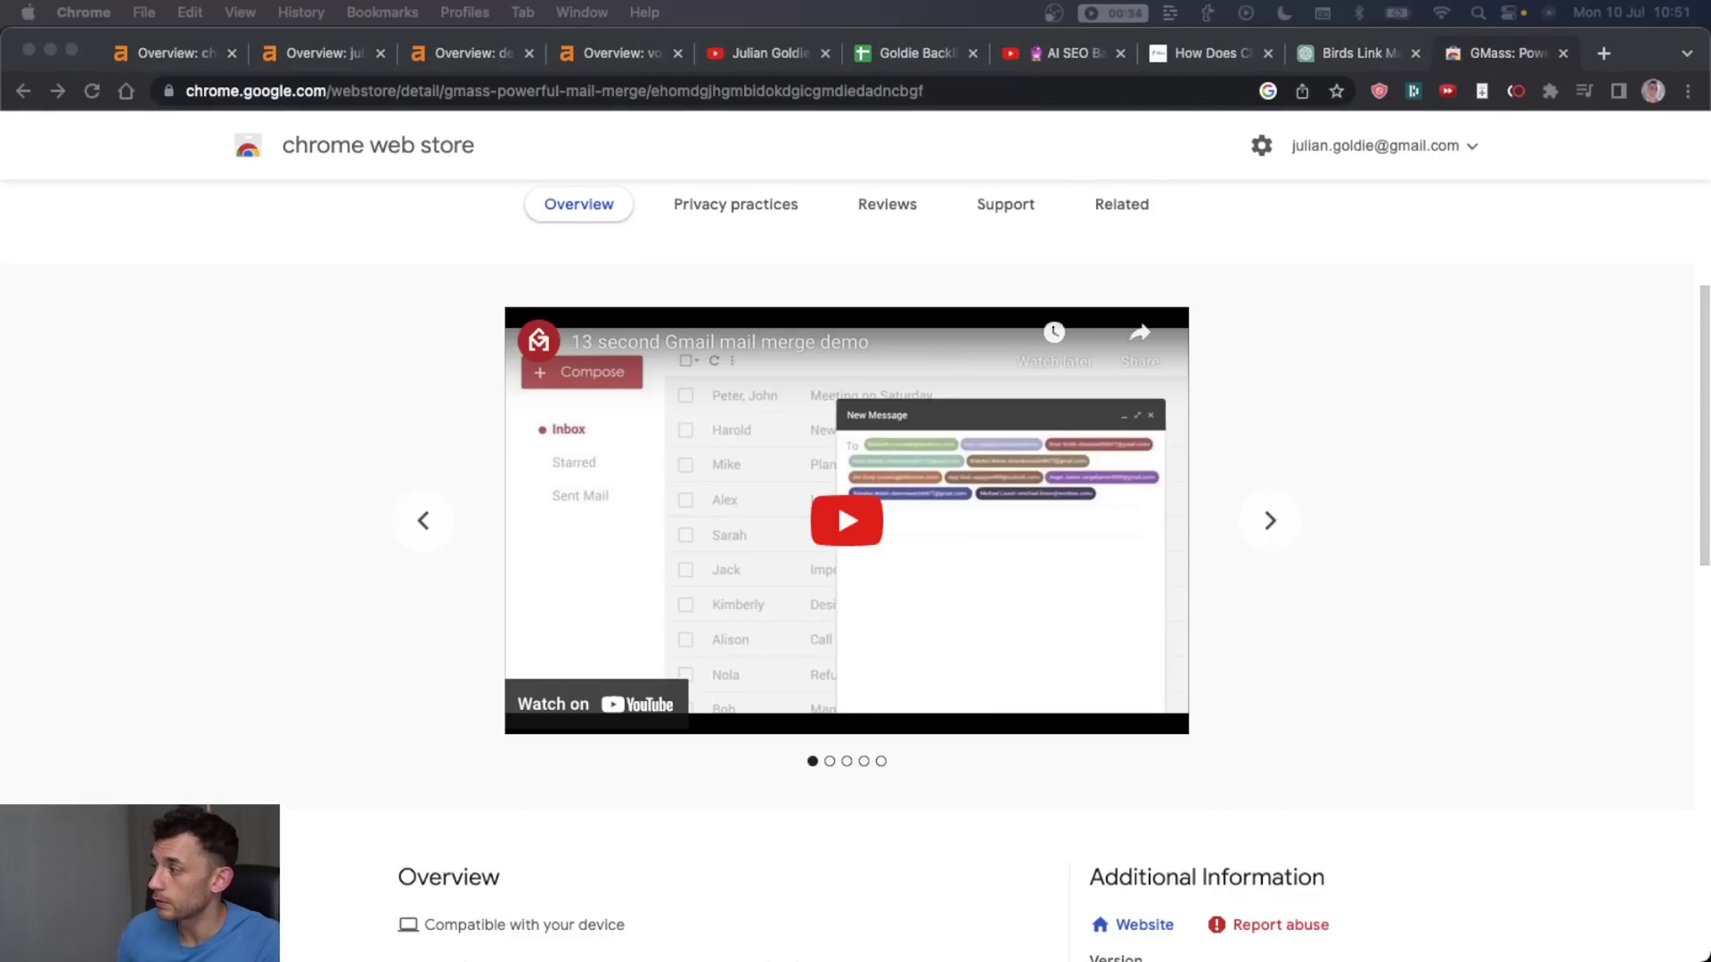
{"action": "key", "text": "Return"}
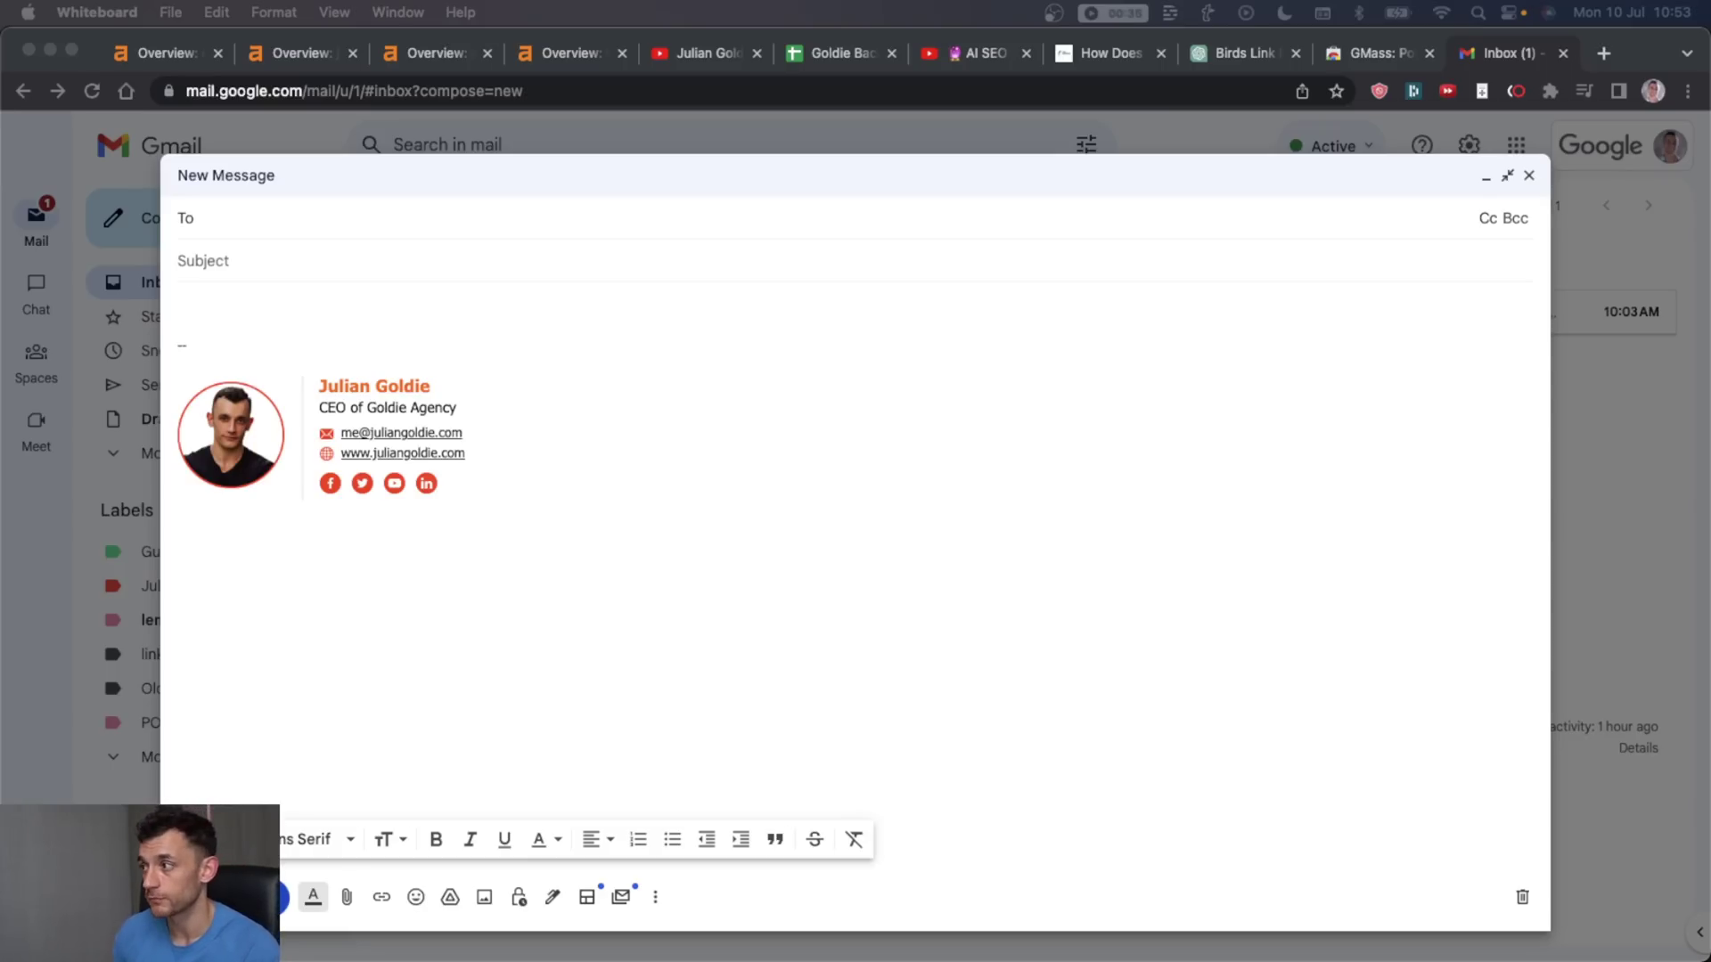
{"action": "key", "text": "super+w"}
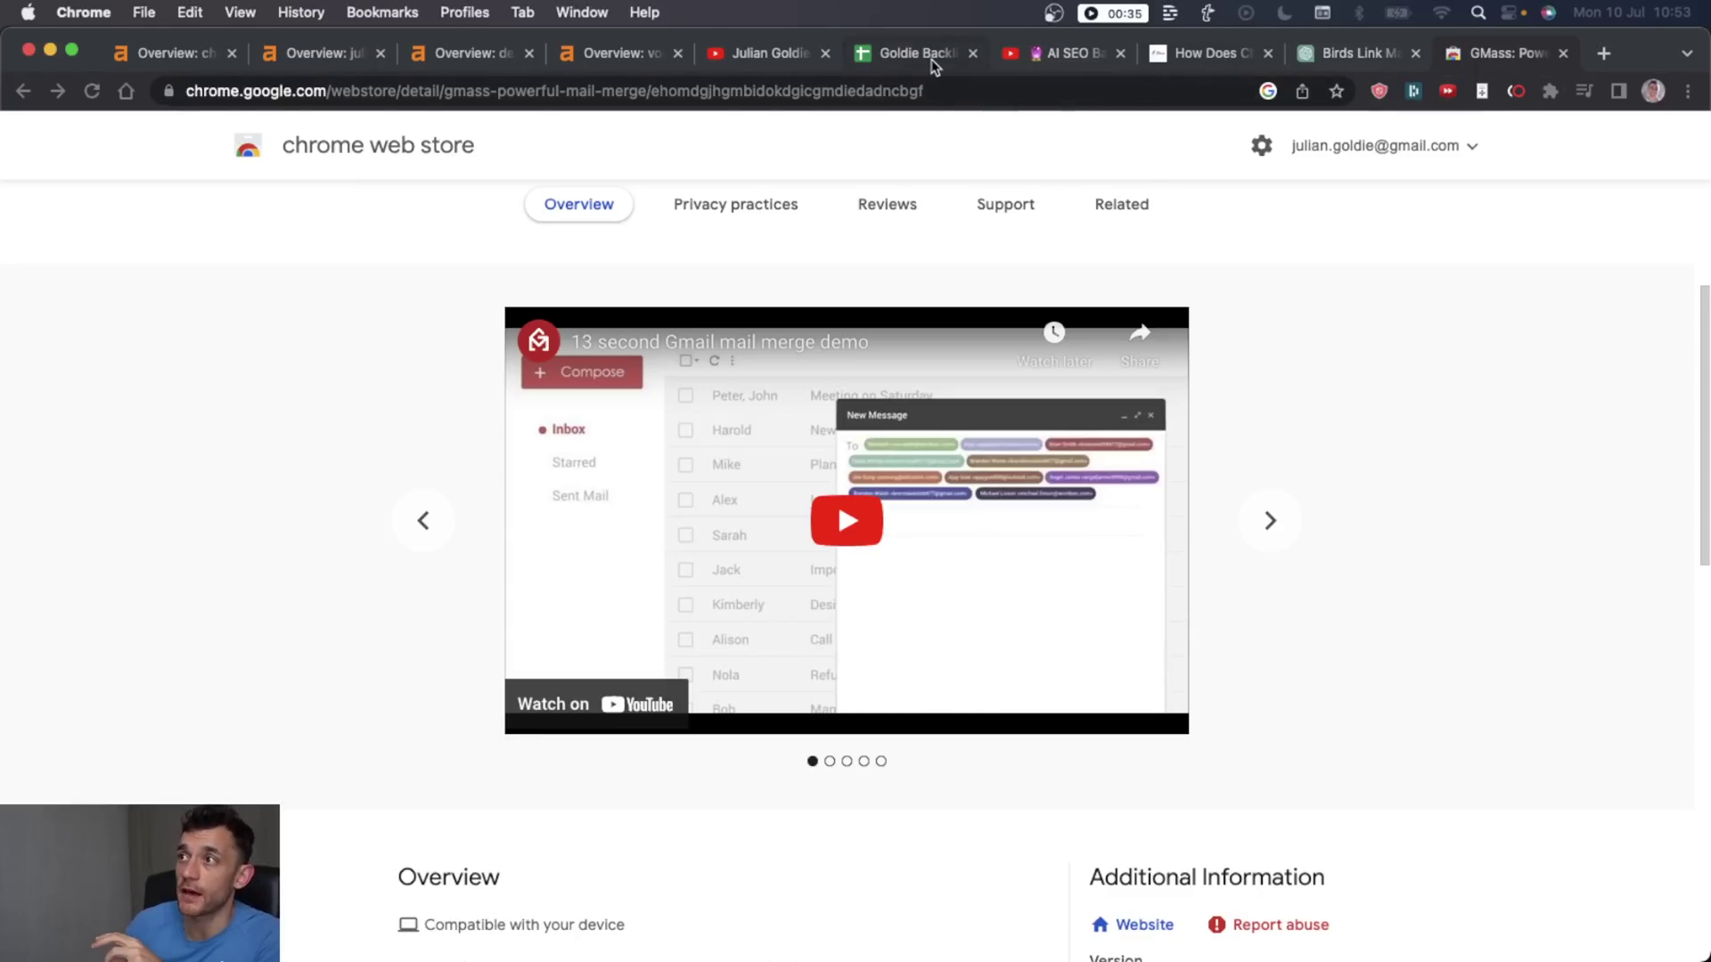
Step: Look through the Descubreaves and JulianGoldie sheets of the Goldie Backlink Tracker, then return to the article tab
{"action": "left_click", "coordinate": [918, 54]}
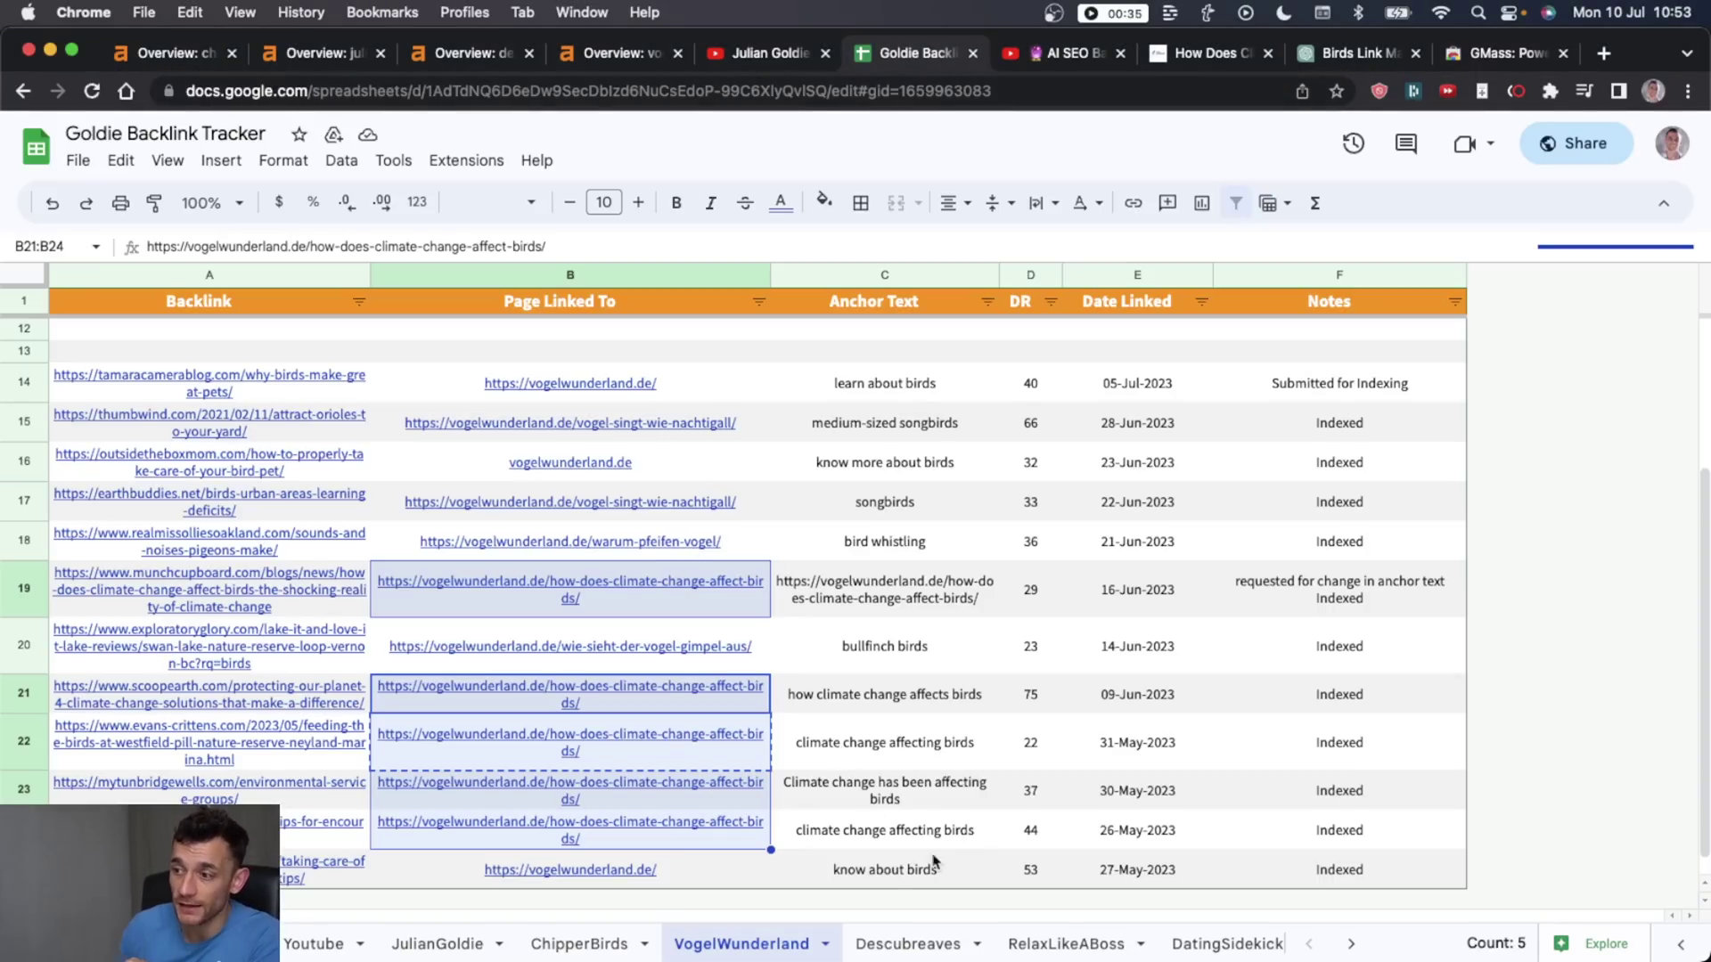
{"action": "left_click", "coordinate": [973, 951]}
{"action": "mouse_move", "coordinate": [606, 664]}
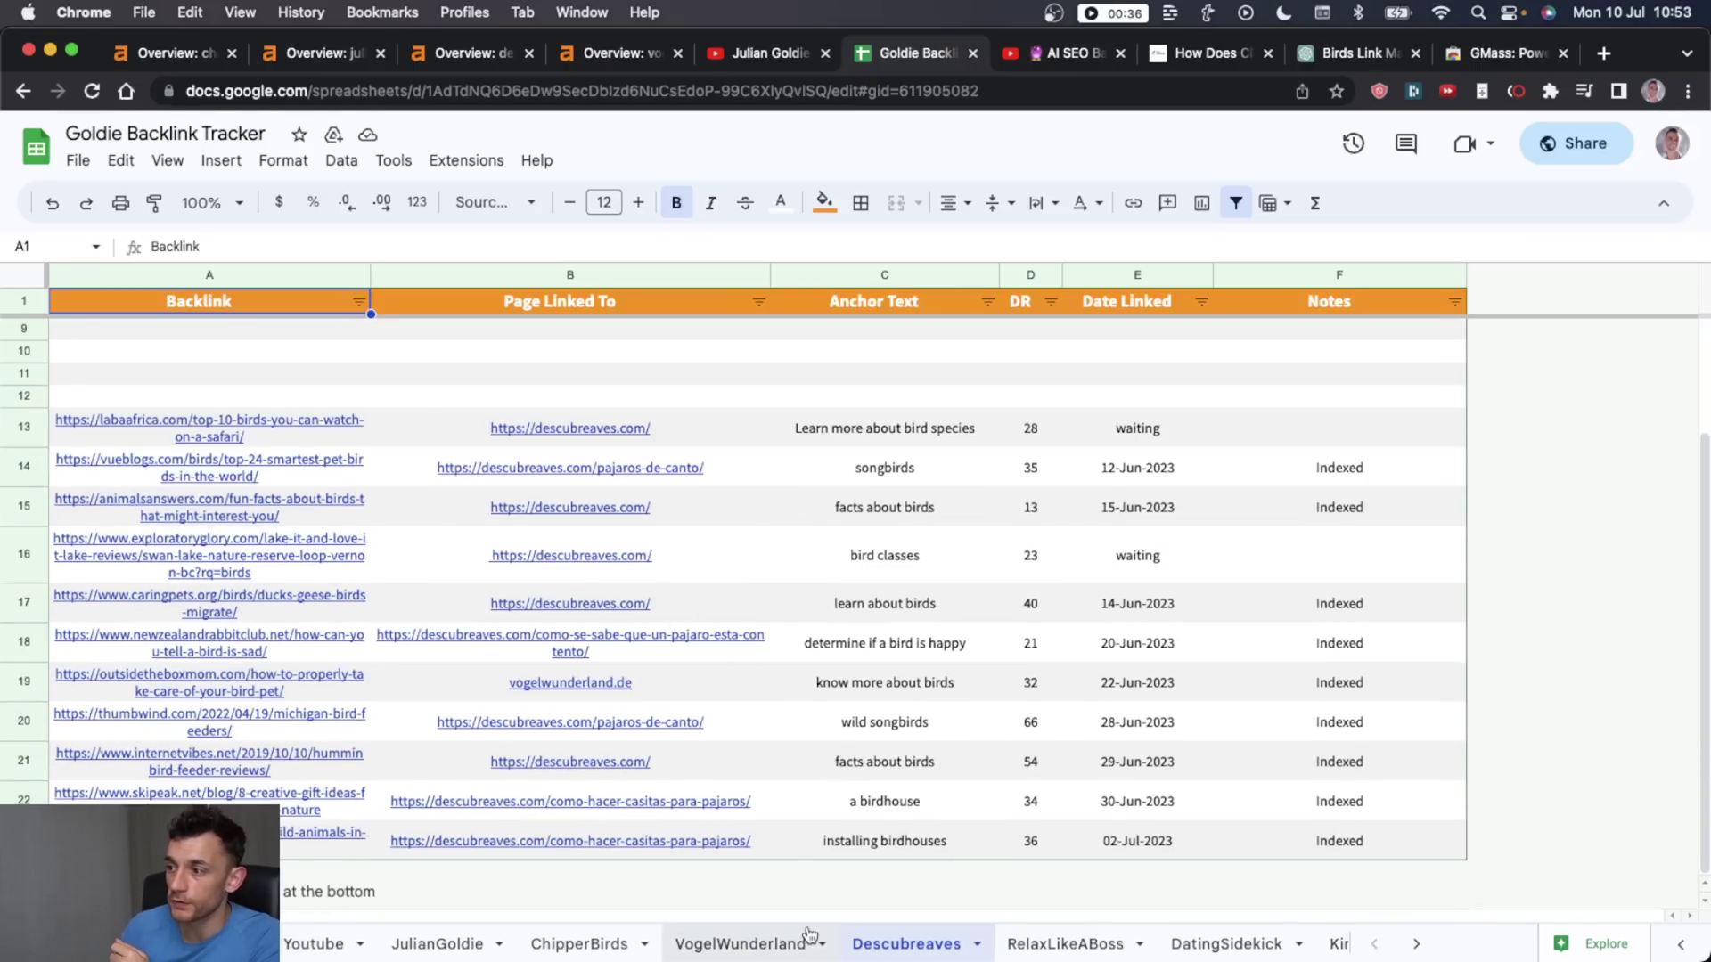
{"action": "left_click", "coordinate": [438, 943]}
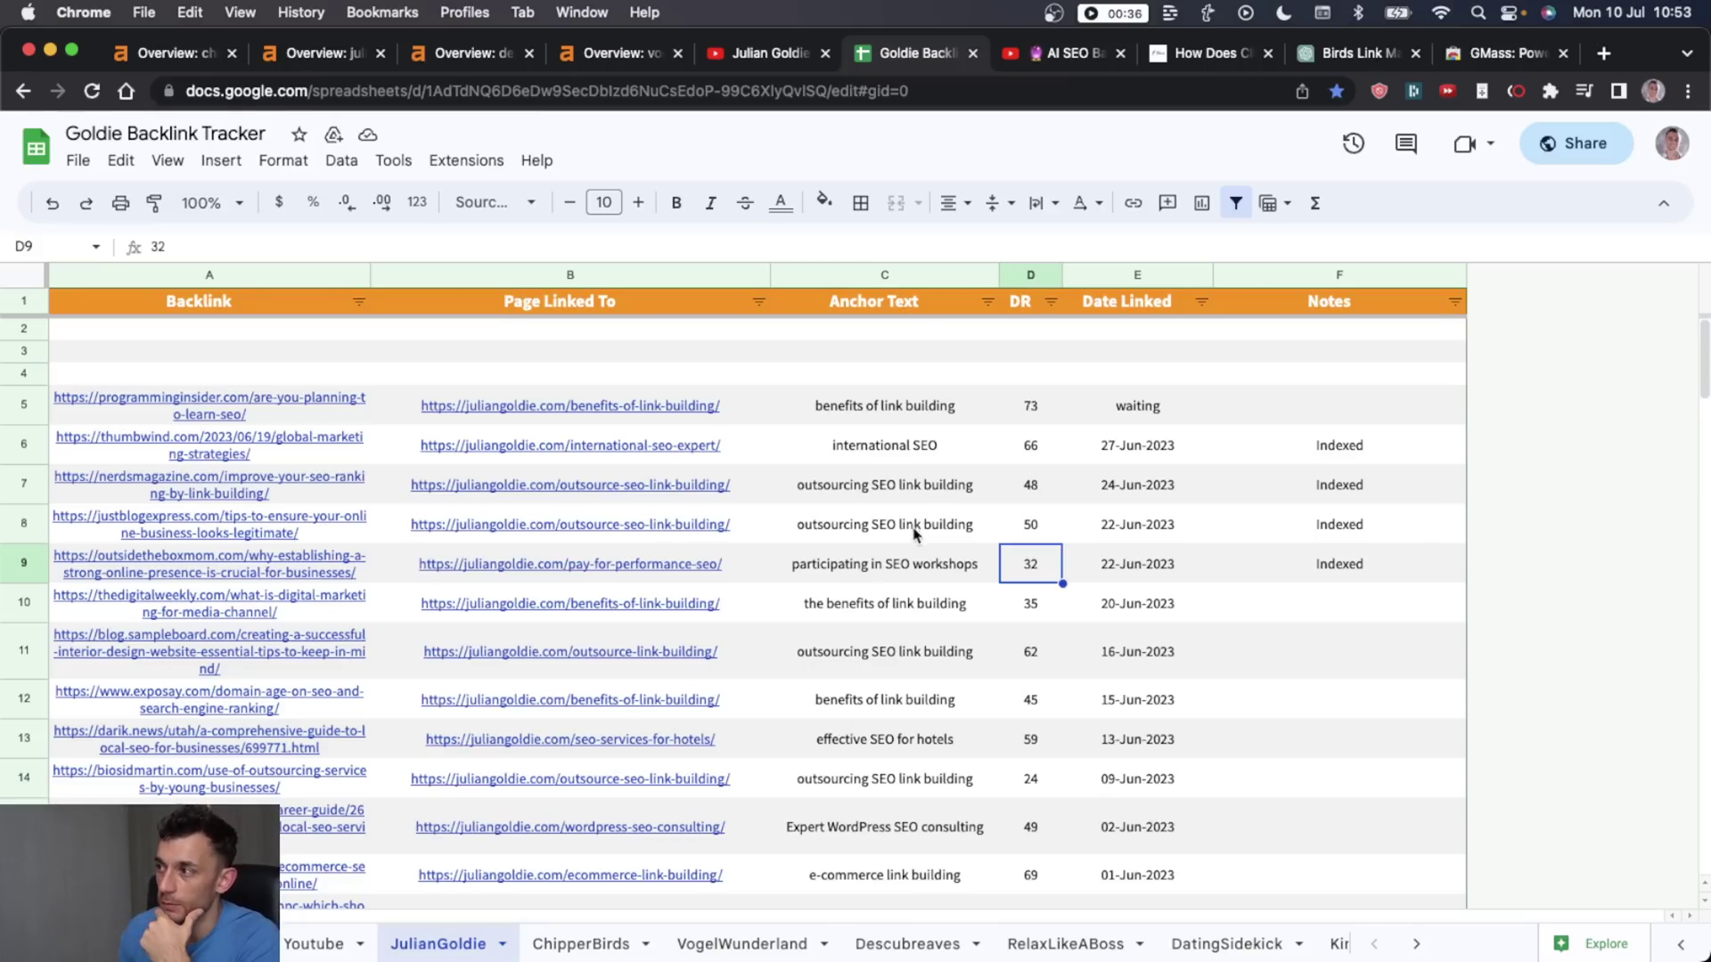
{"action": "left_click", "coordinate": [1244, 54]}
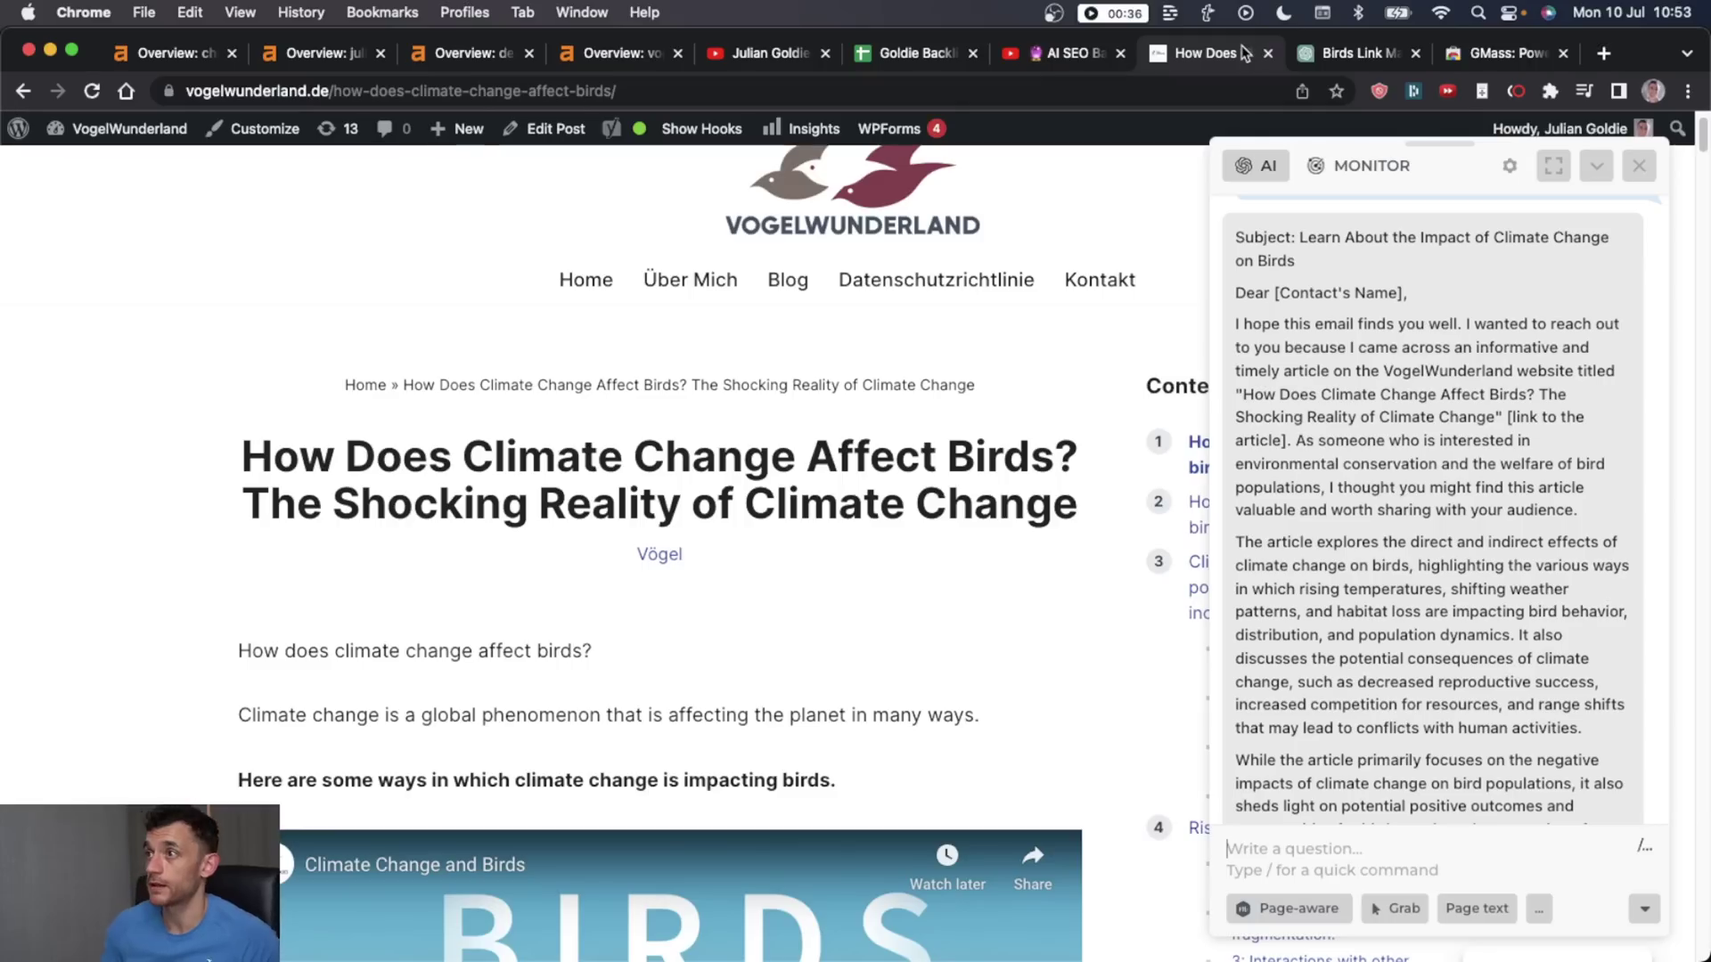
Step: Load chipperbirds.com/sitemap.xml and open its post sitemap
{"action": "key", "text": "super+l"}
{"action": "type", "text": "chipperbirds.com/sitemap.xml"}
{"action": "key", "text": "Return"}
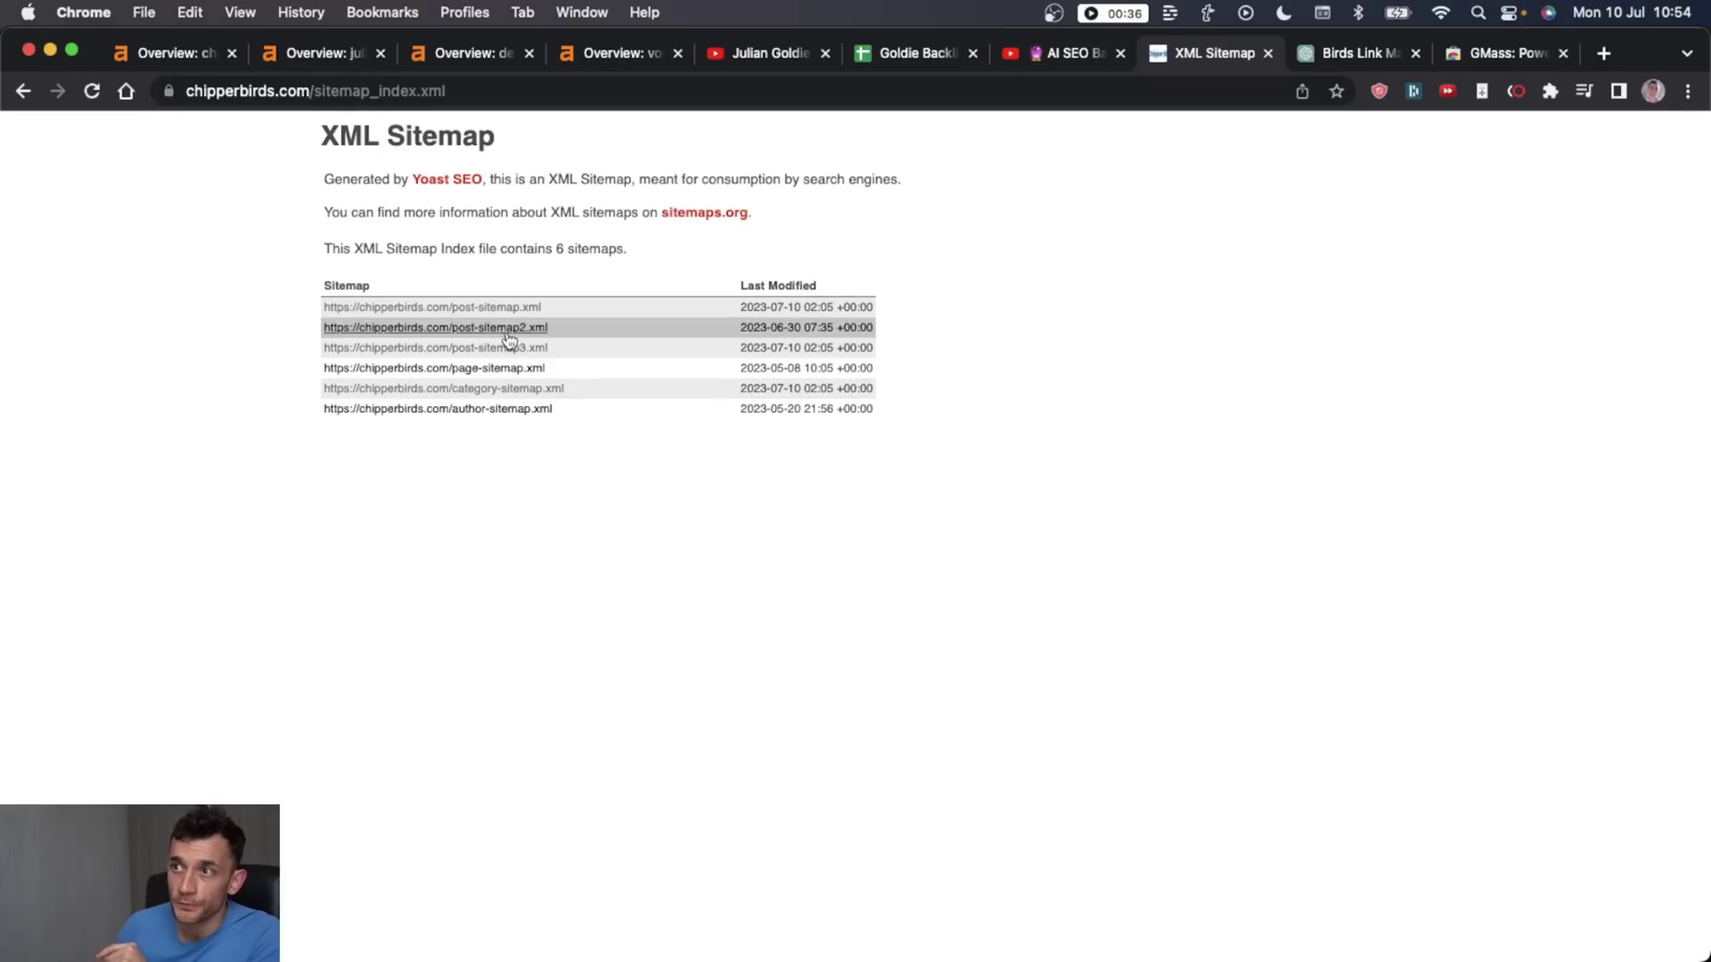
{"action": "left_click", "coordinate": [505, 308]}
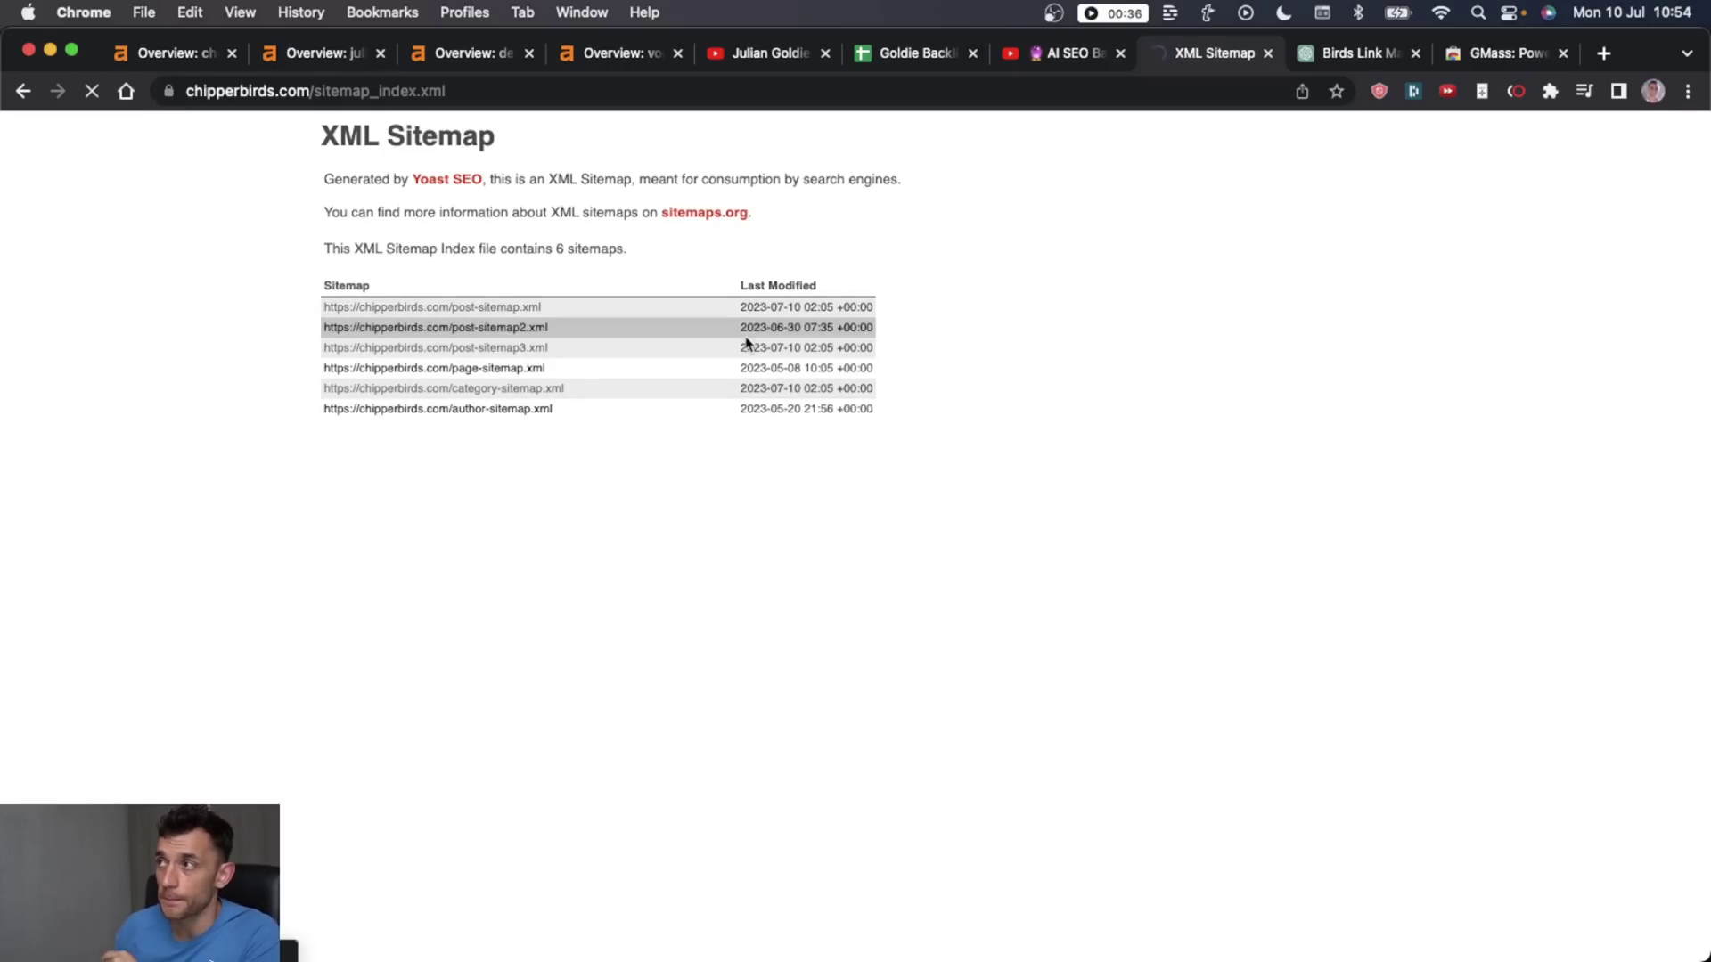
{"action": "scroll", "coordinate": [659, 401], "scroll_direction": "down", "scroll_amount": 15}
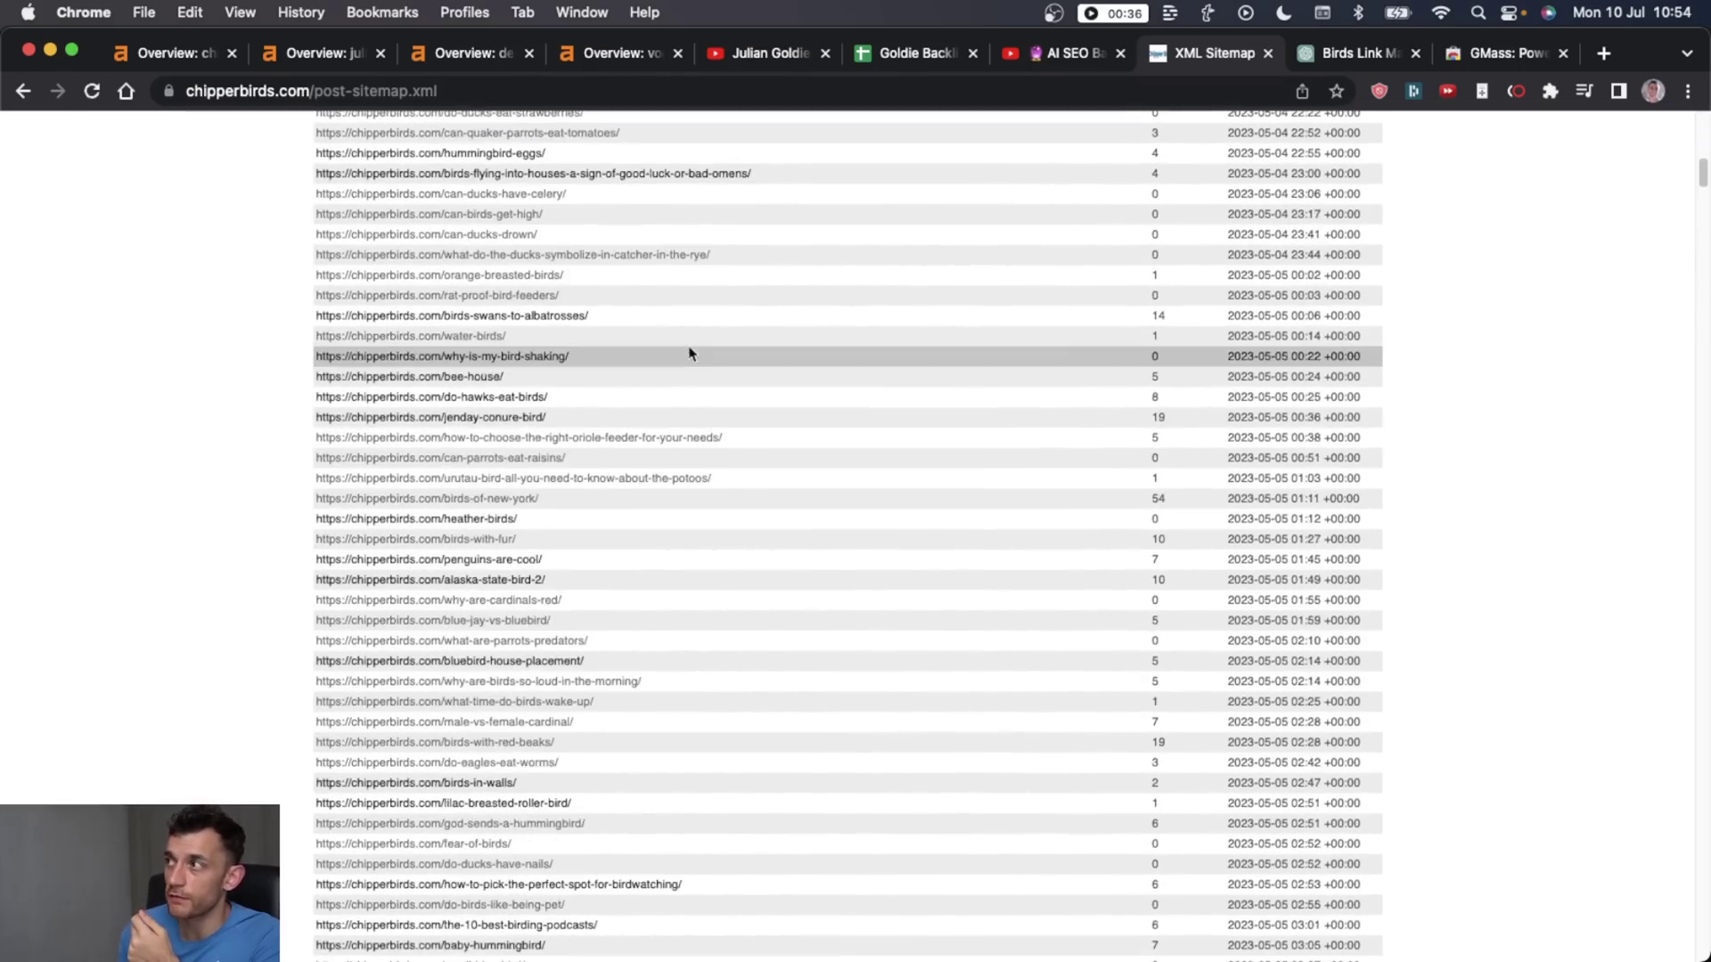
{"action": "scroll", "coordinate": [689, 353], "scroll_direction": "up", "scroll_amount": 15}
Step: Send the saved link-magnet prompt in HARPA AI and review its ten suggested ideas
{"action": "left_click", "coordinate": [1518, 89]}
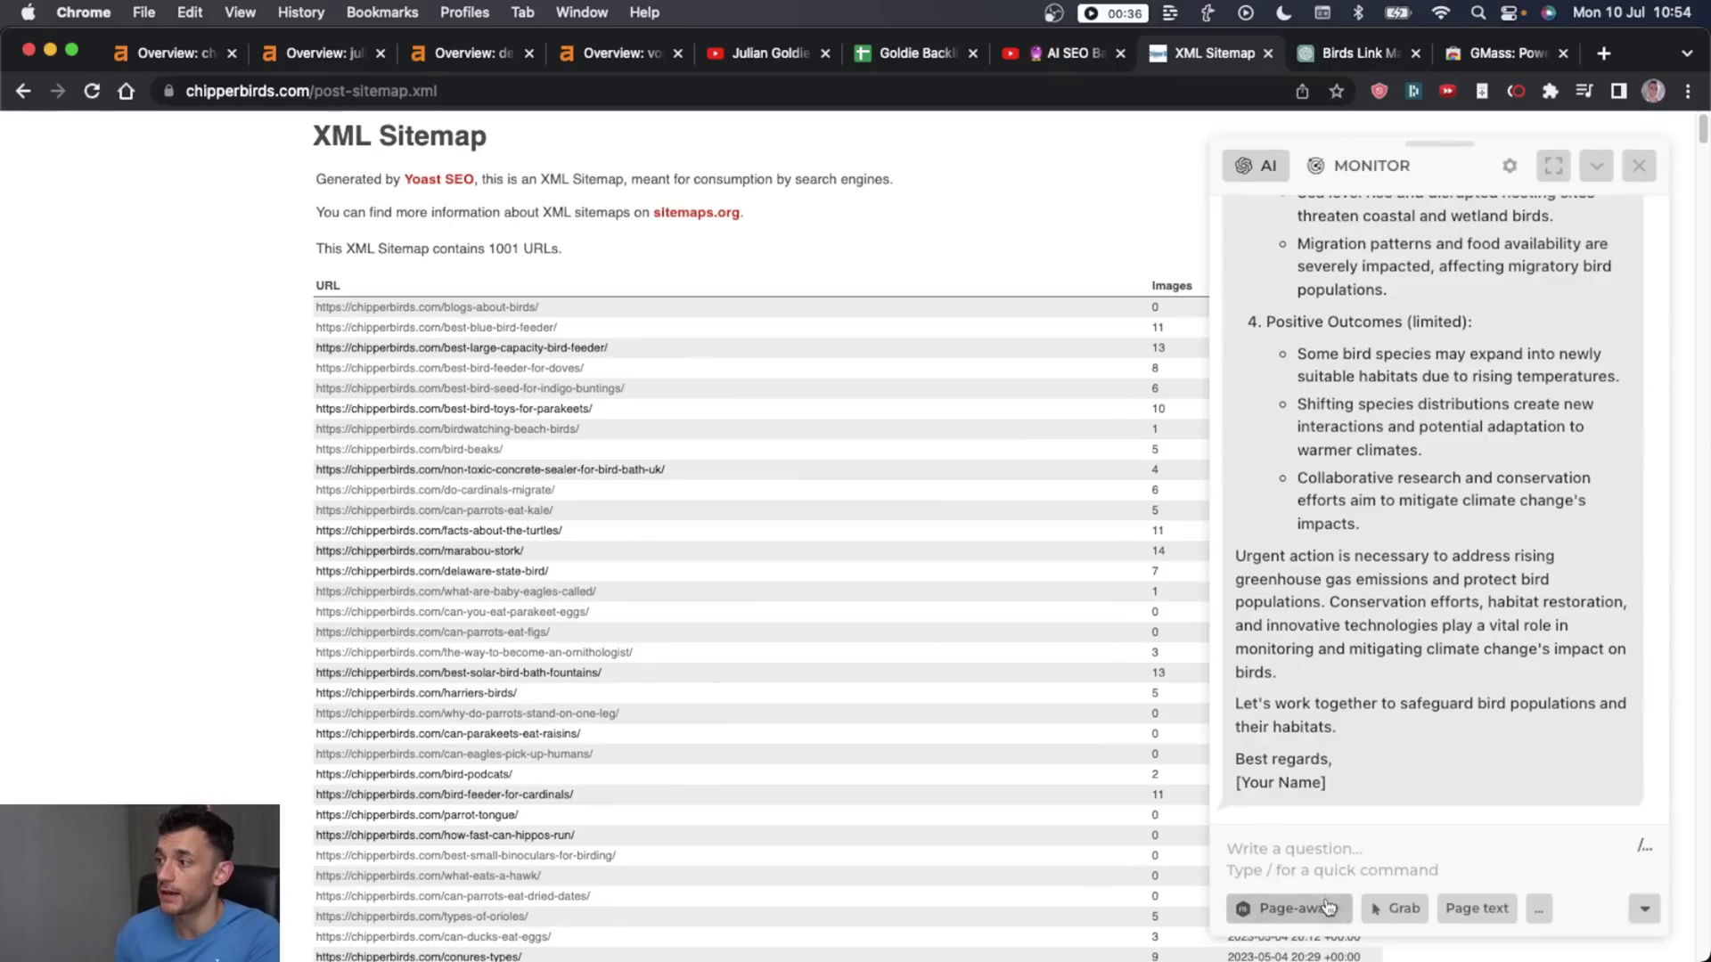
{"action": "key", "text": "Up"}
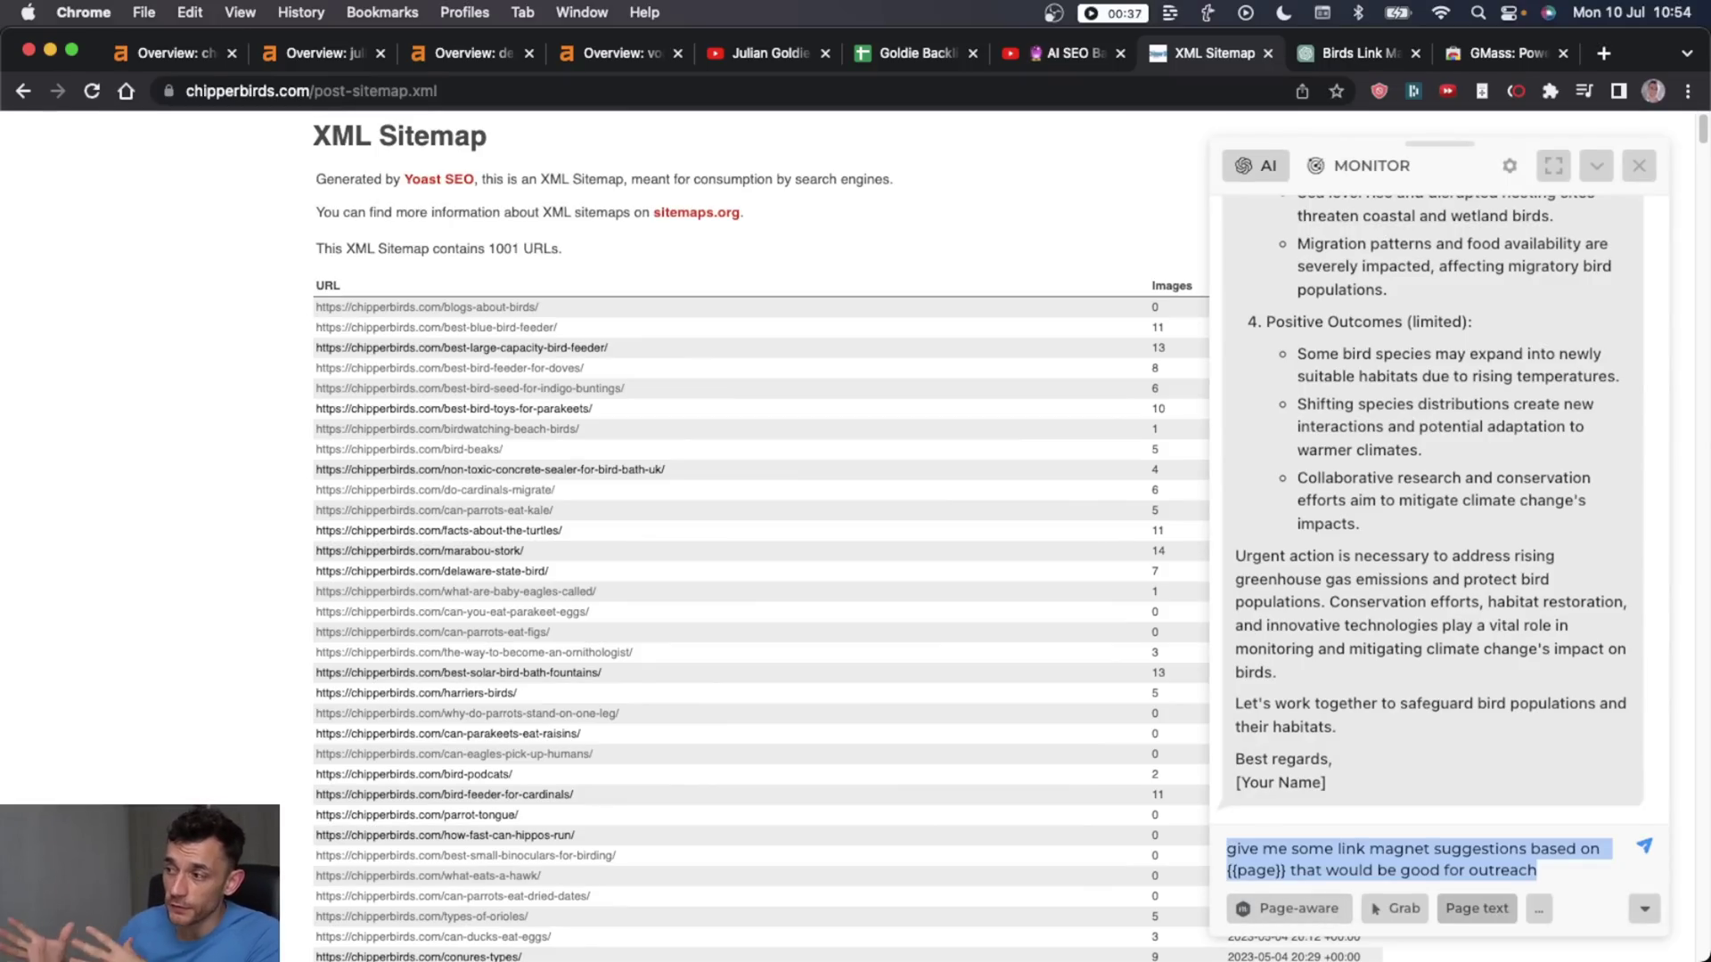
{"action": "key", "text": "Return"}
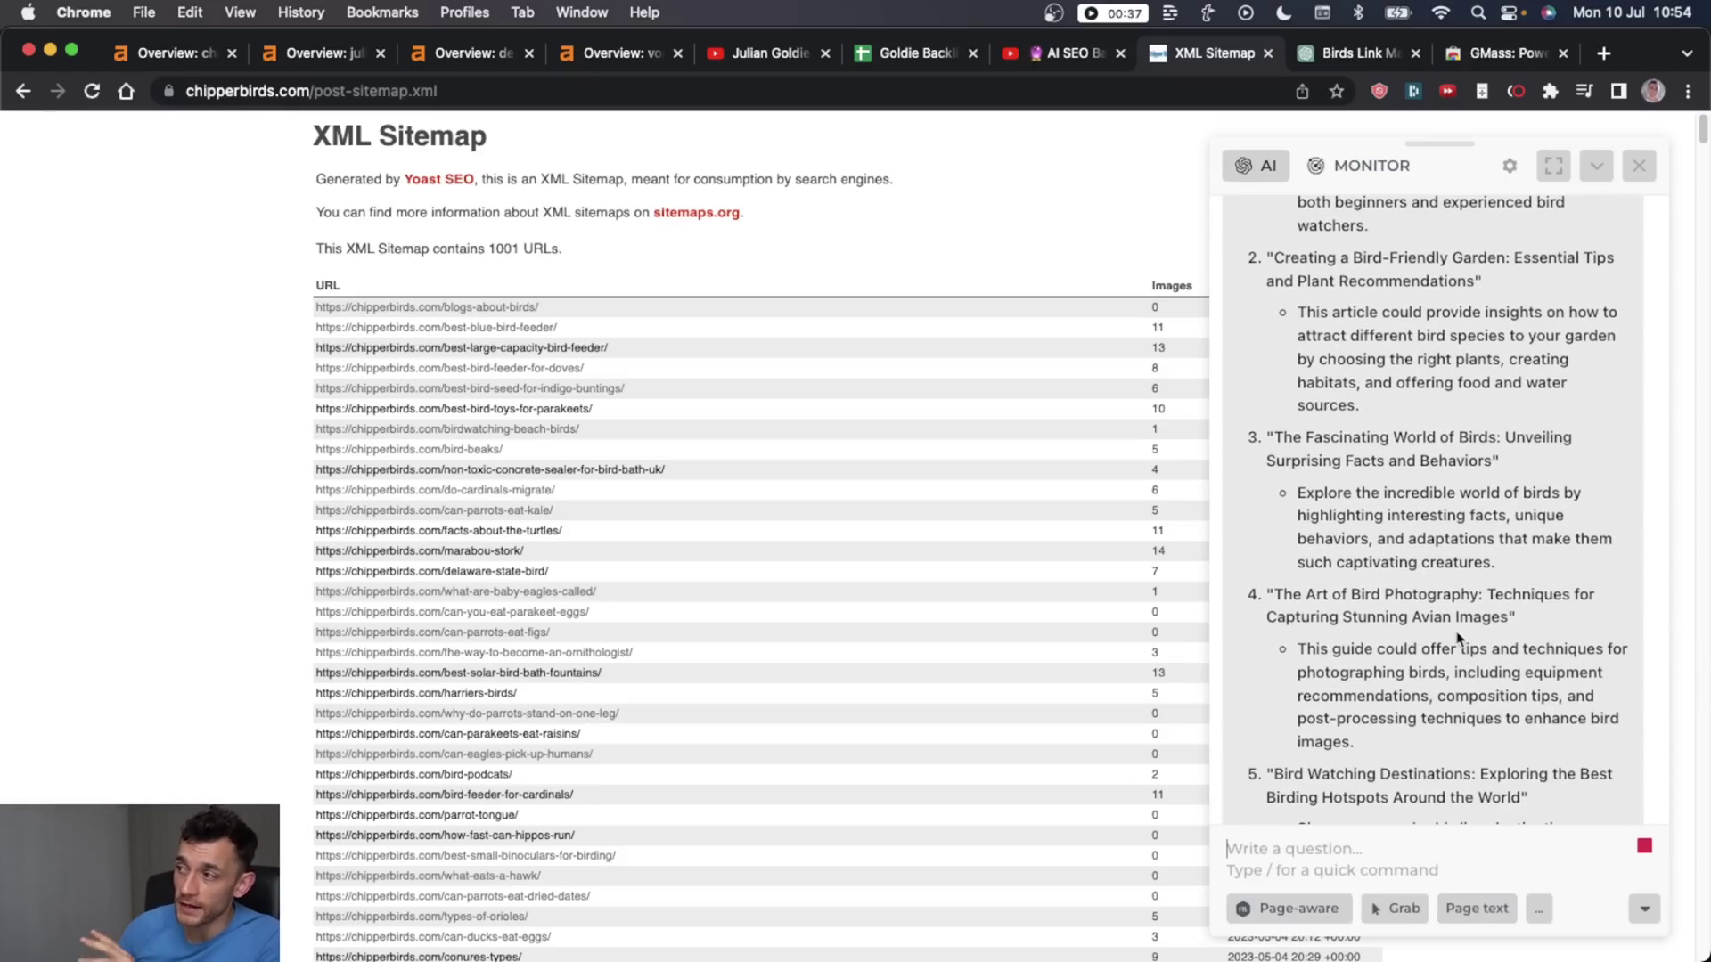
{"action": "scroll", "coordinate": [1459, 638], "scroll_direction": "up", "scroll_amount": 8}
{"action": "scroll", "coordinate": [1461, 639], "scroll_direction": "down", "scroll_amount": 15}
{"action": "scroll", "coordinate": [1467, 641], "scroll_direction": "up", "scroll_amount": 2}
{"action": "scroll", "coordinate": [1461, 623], "scroll_direction": "up", "scroll_amount": 7}
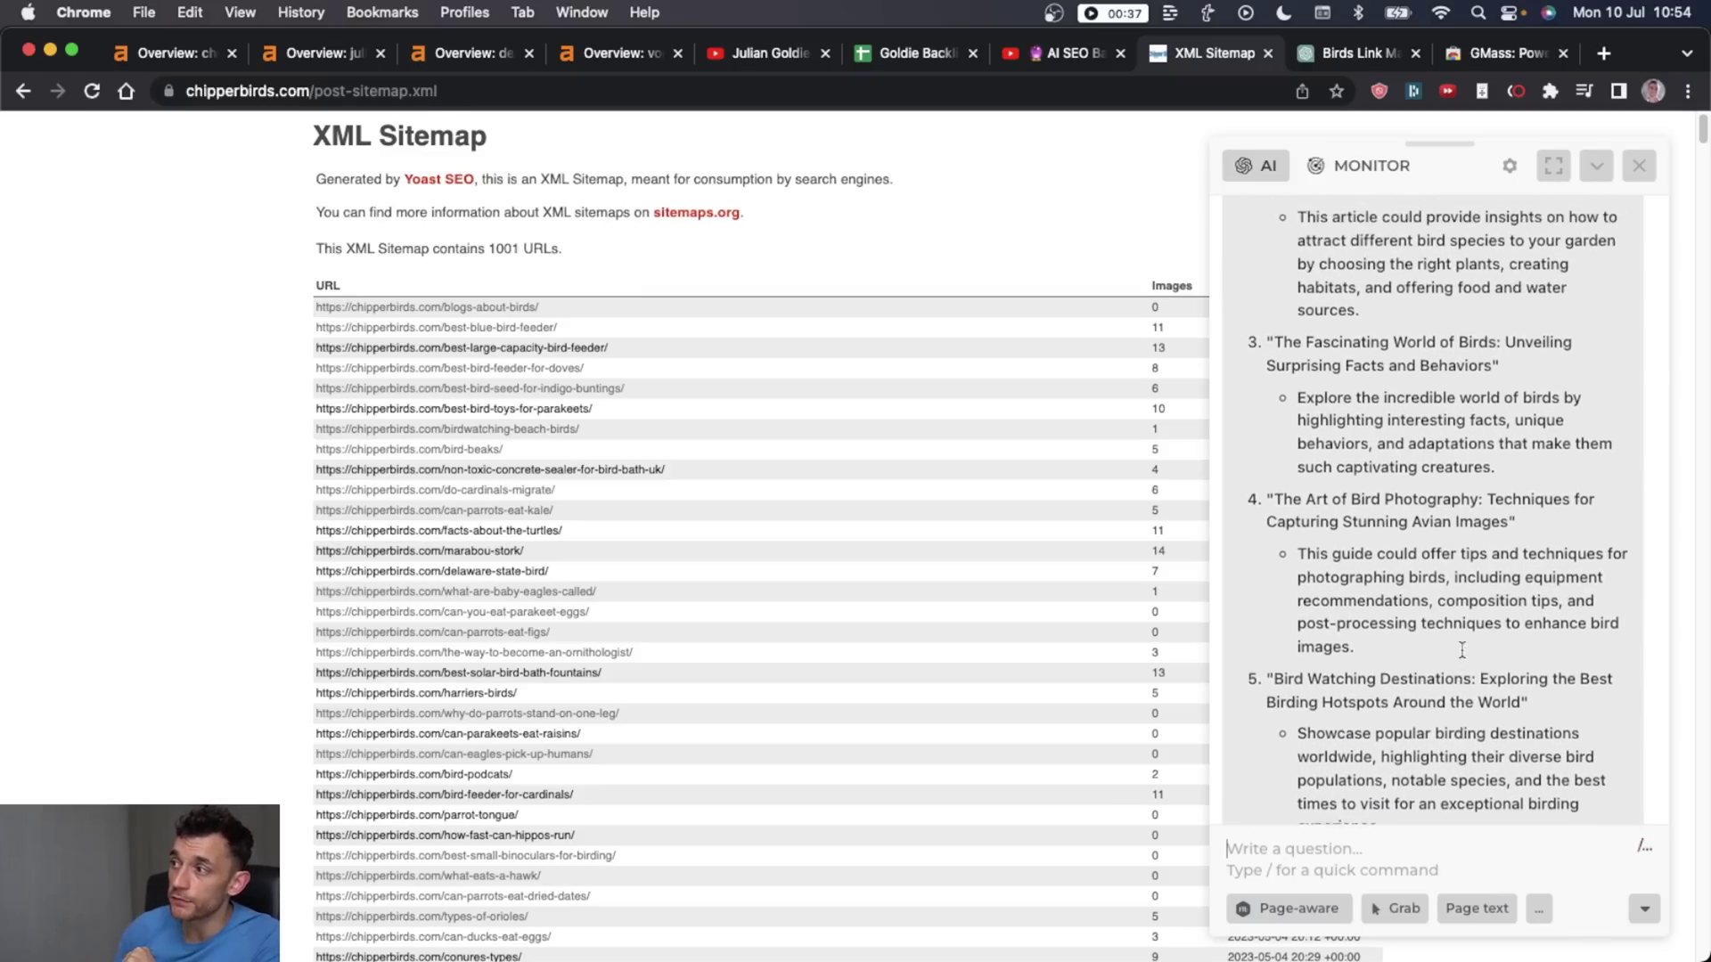
{"action": "scroll", "coordinate": [1416, 579], "scroll_direction": "up", "scroll_amount": 5}
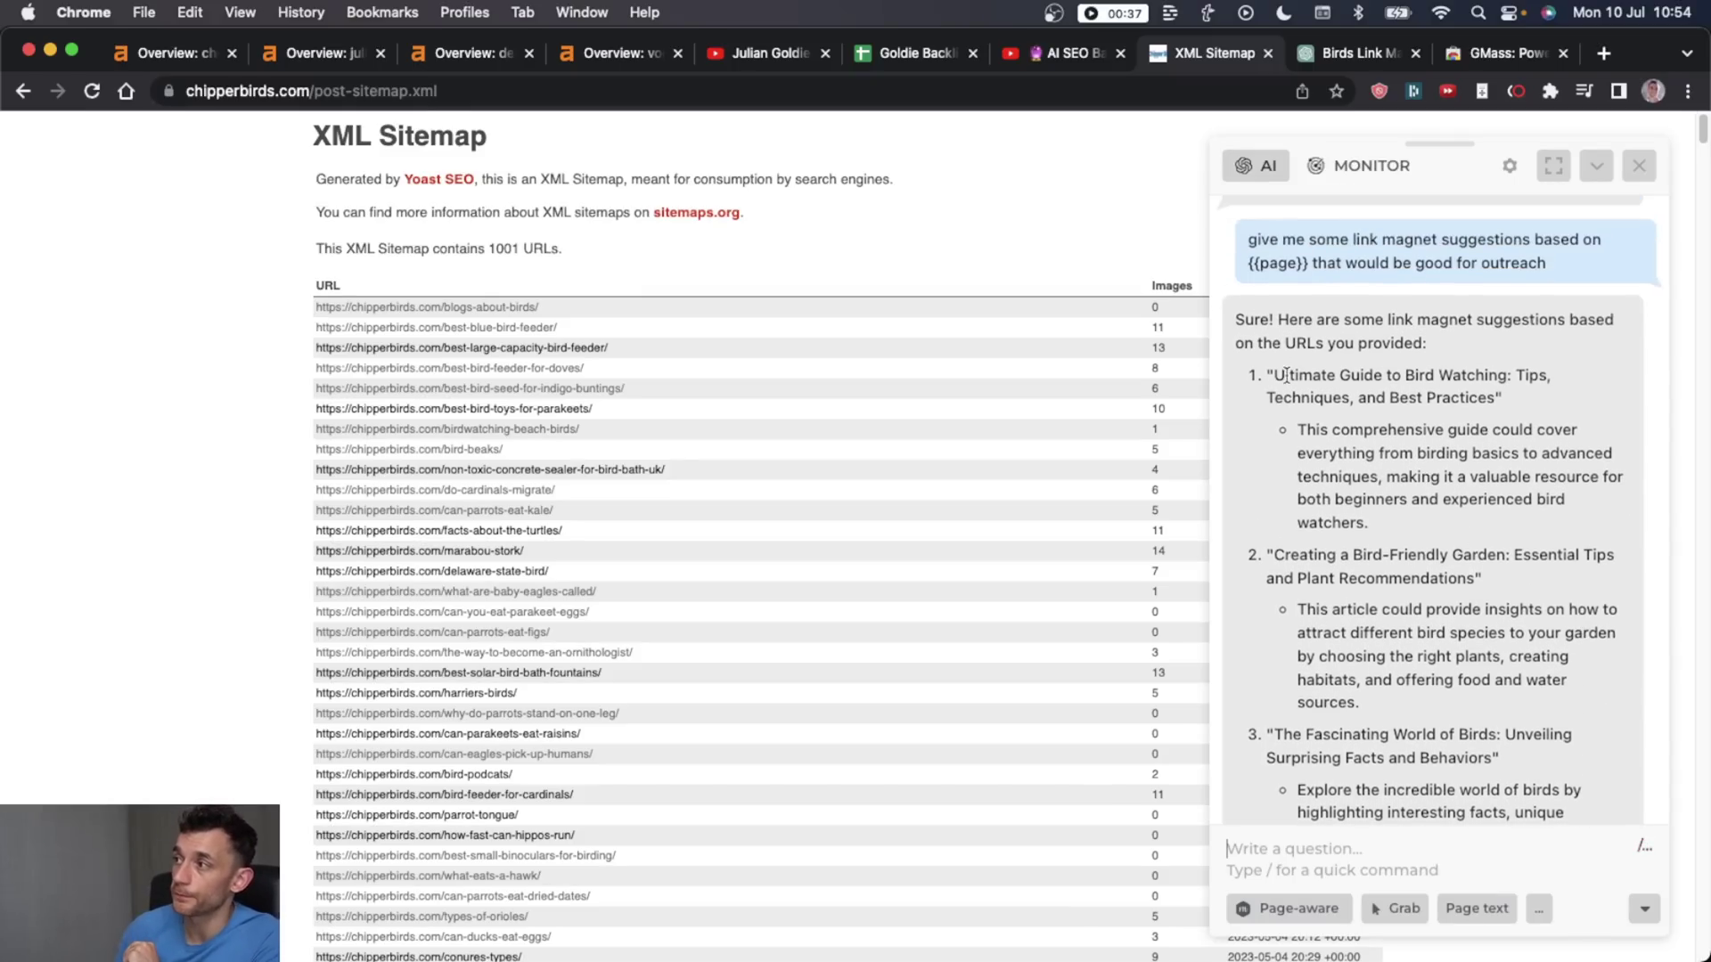
{"action": "left_click_drag", "start_coordinate": [1274, 376], "coordinate": [1512, 413]}
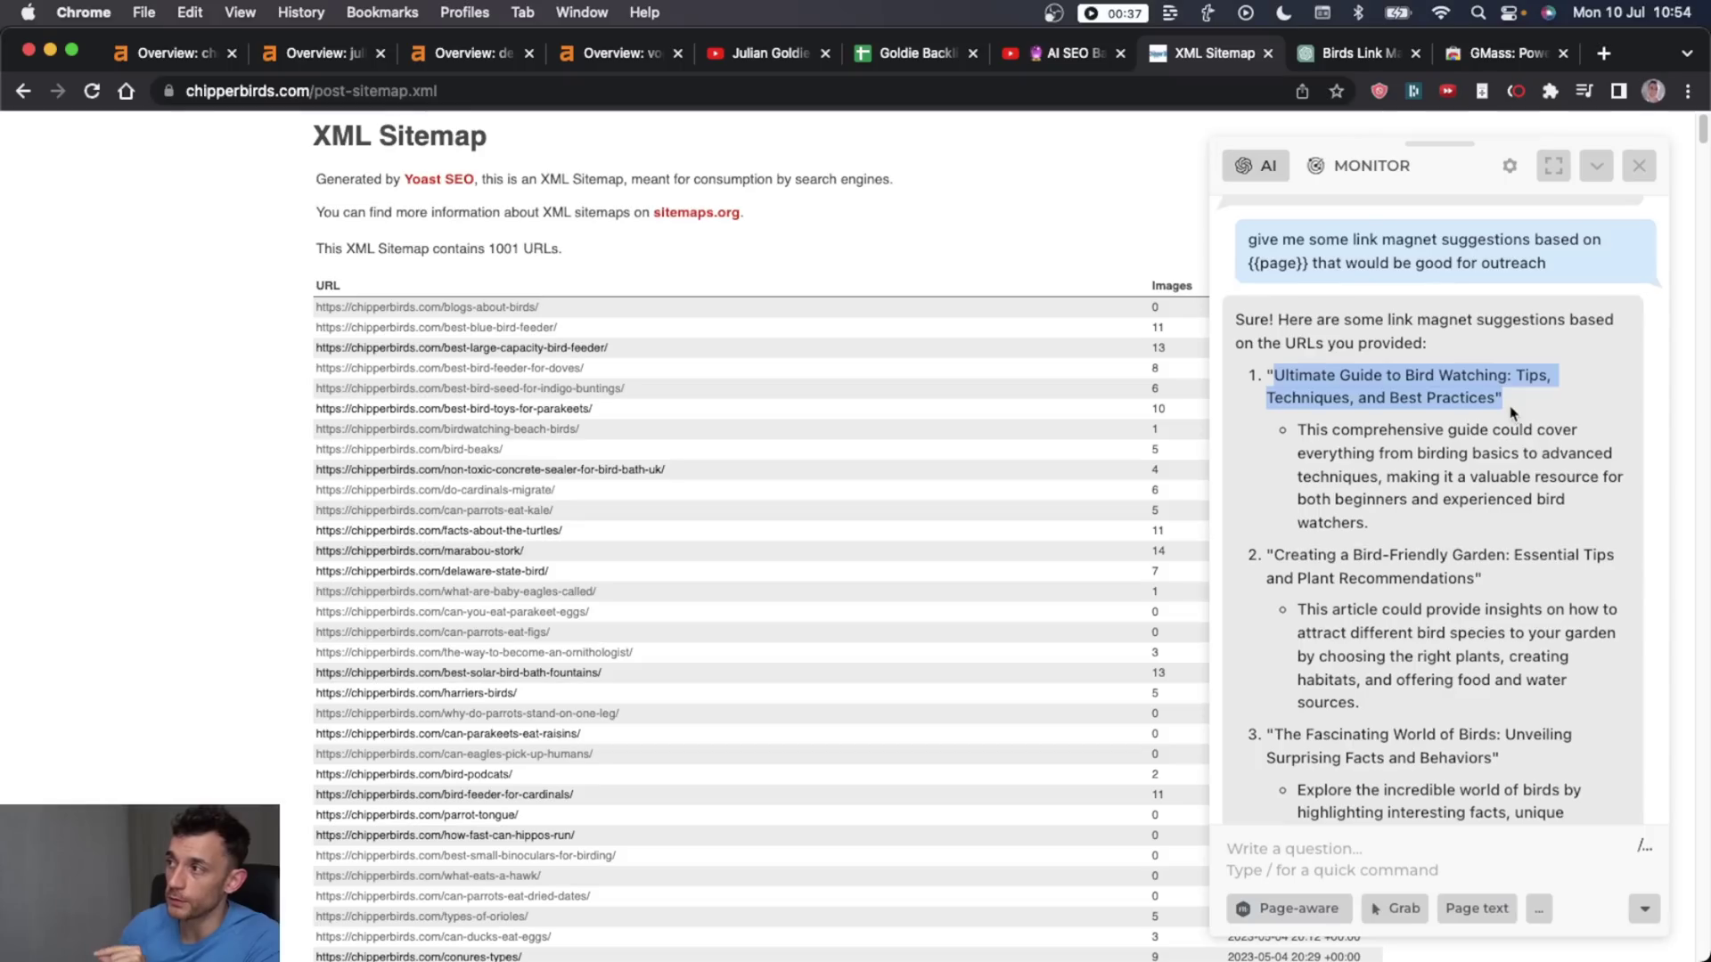
{"action": "left_click", "coordinate": [1486, 420]}
{"action": "scroll", "coordinate": [1445, 535], "scroll_direction": "down", "scroll_amount": 10}
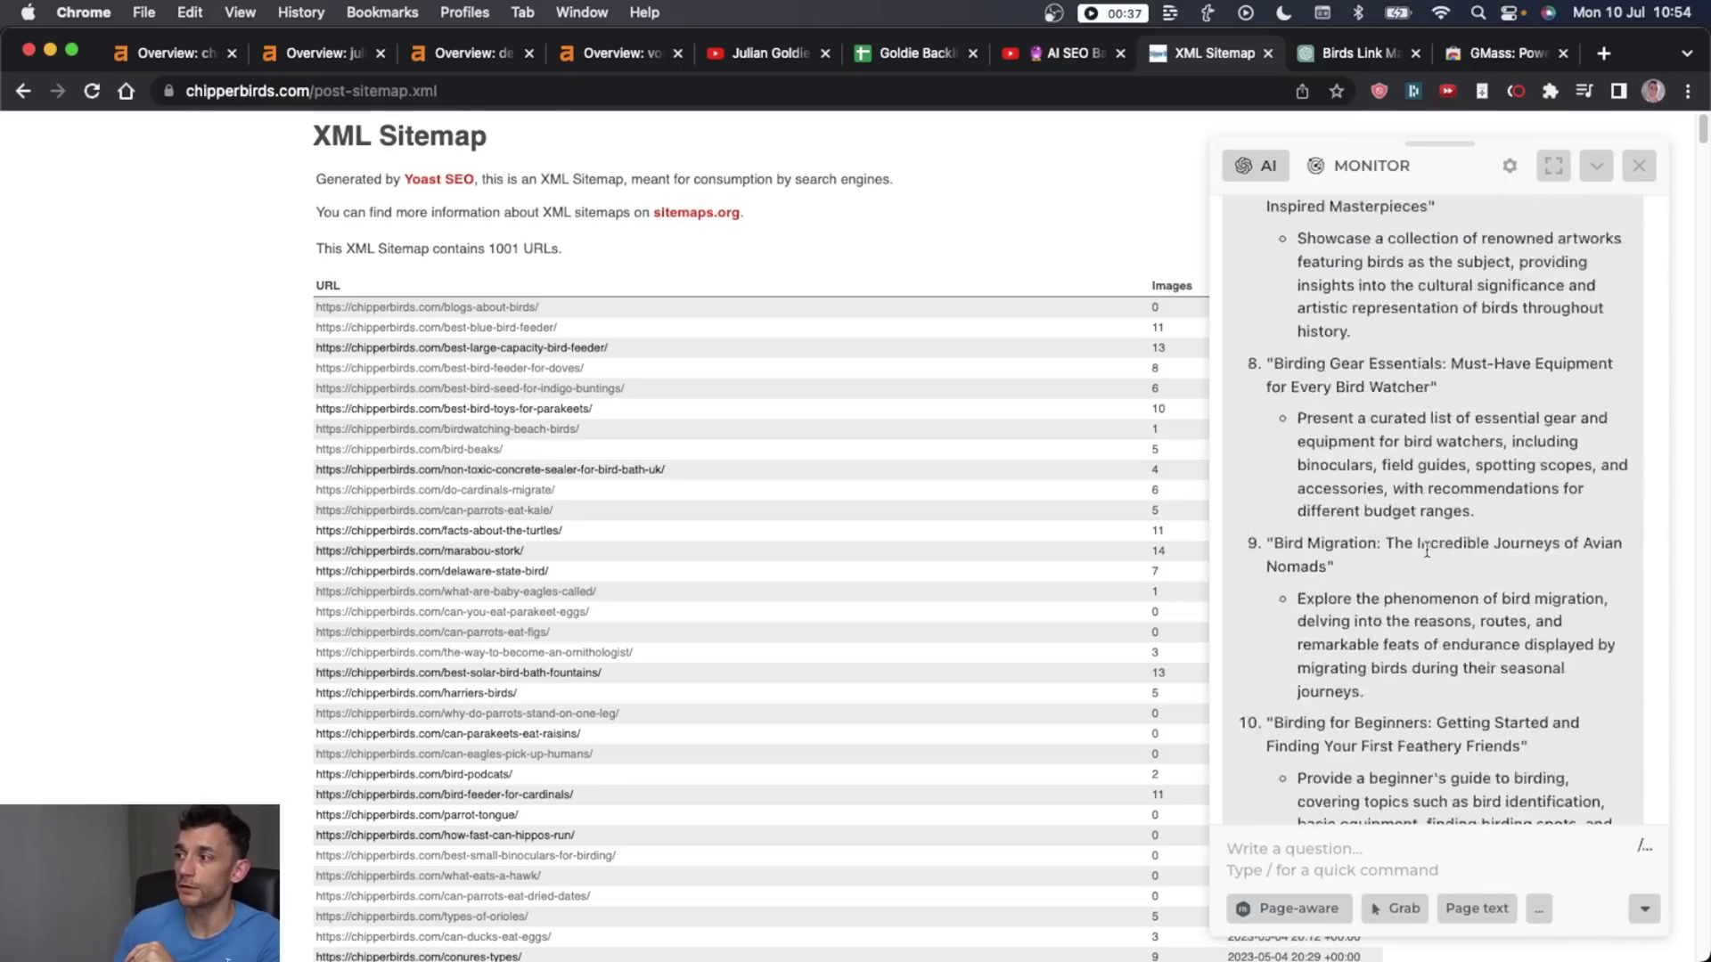
{"action": "scroll", "coordinate": [952, 616], "scroll_direction": "down", "scroll_amount": 1}
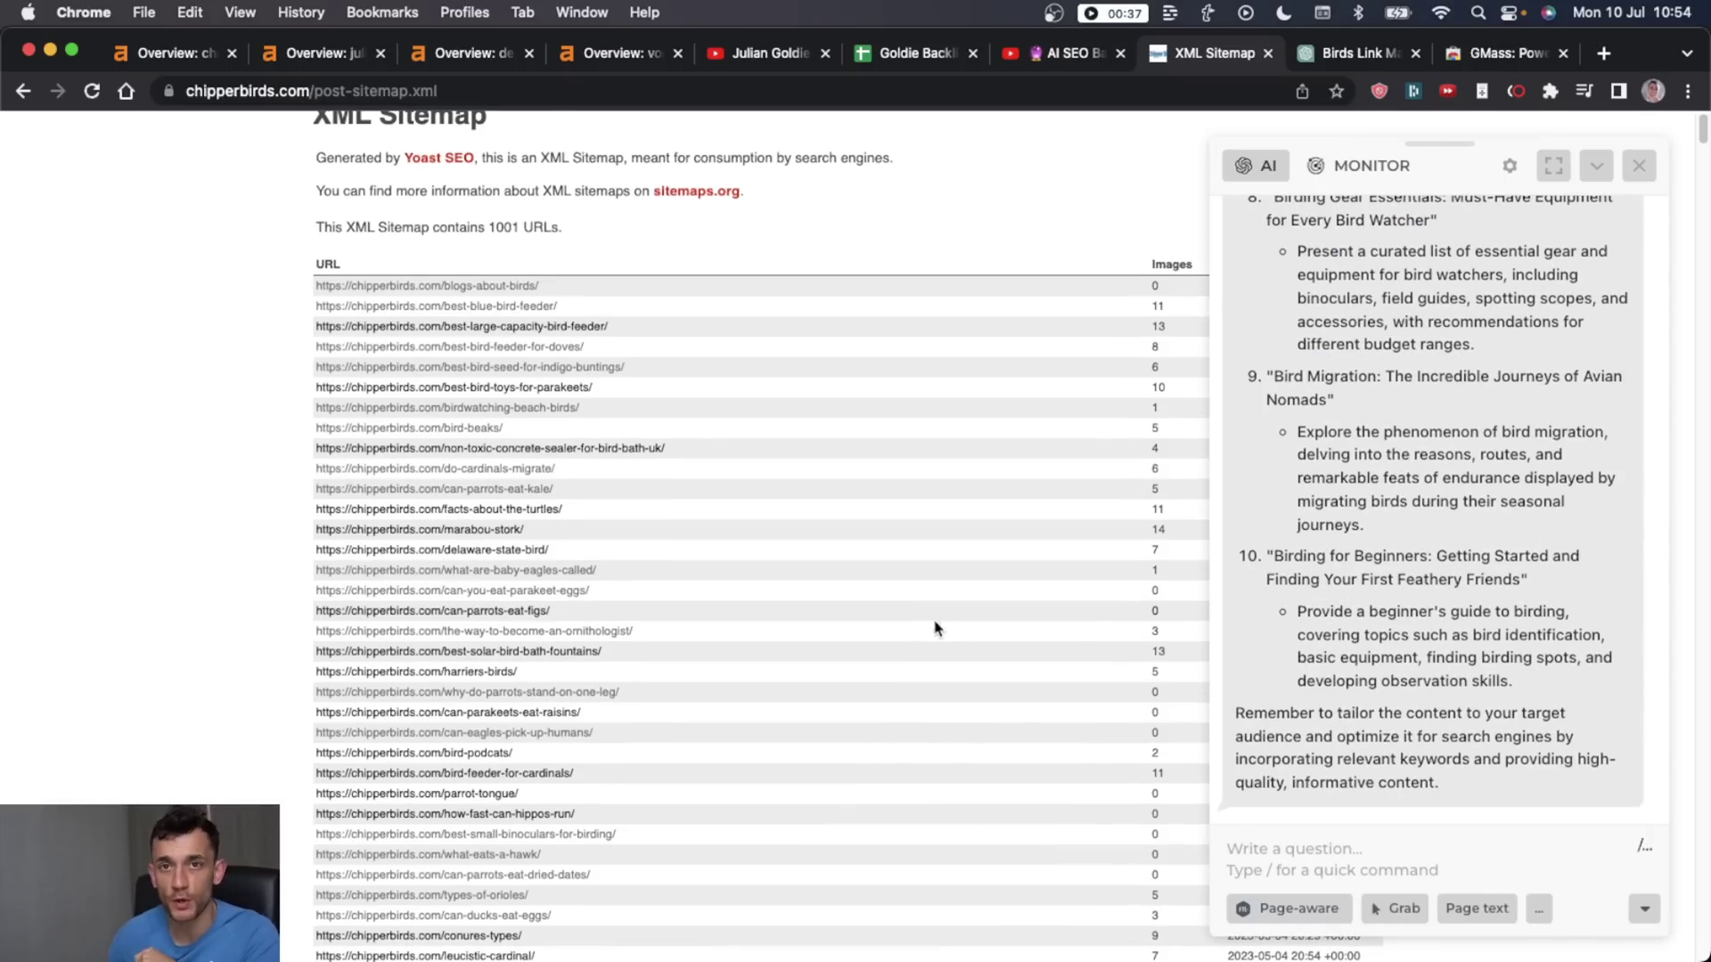
{"action": "scroll", "coordinate": [958, 530], "scroll_direction": "up", "scroll_amount": 1}
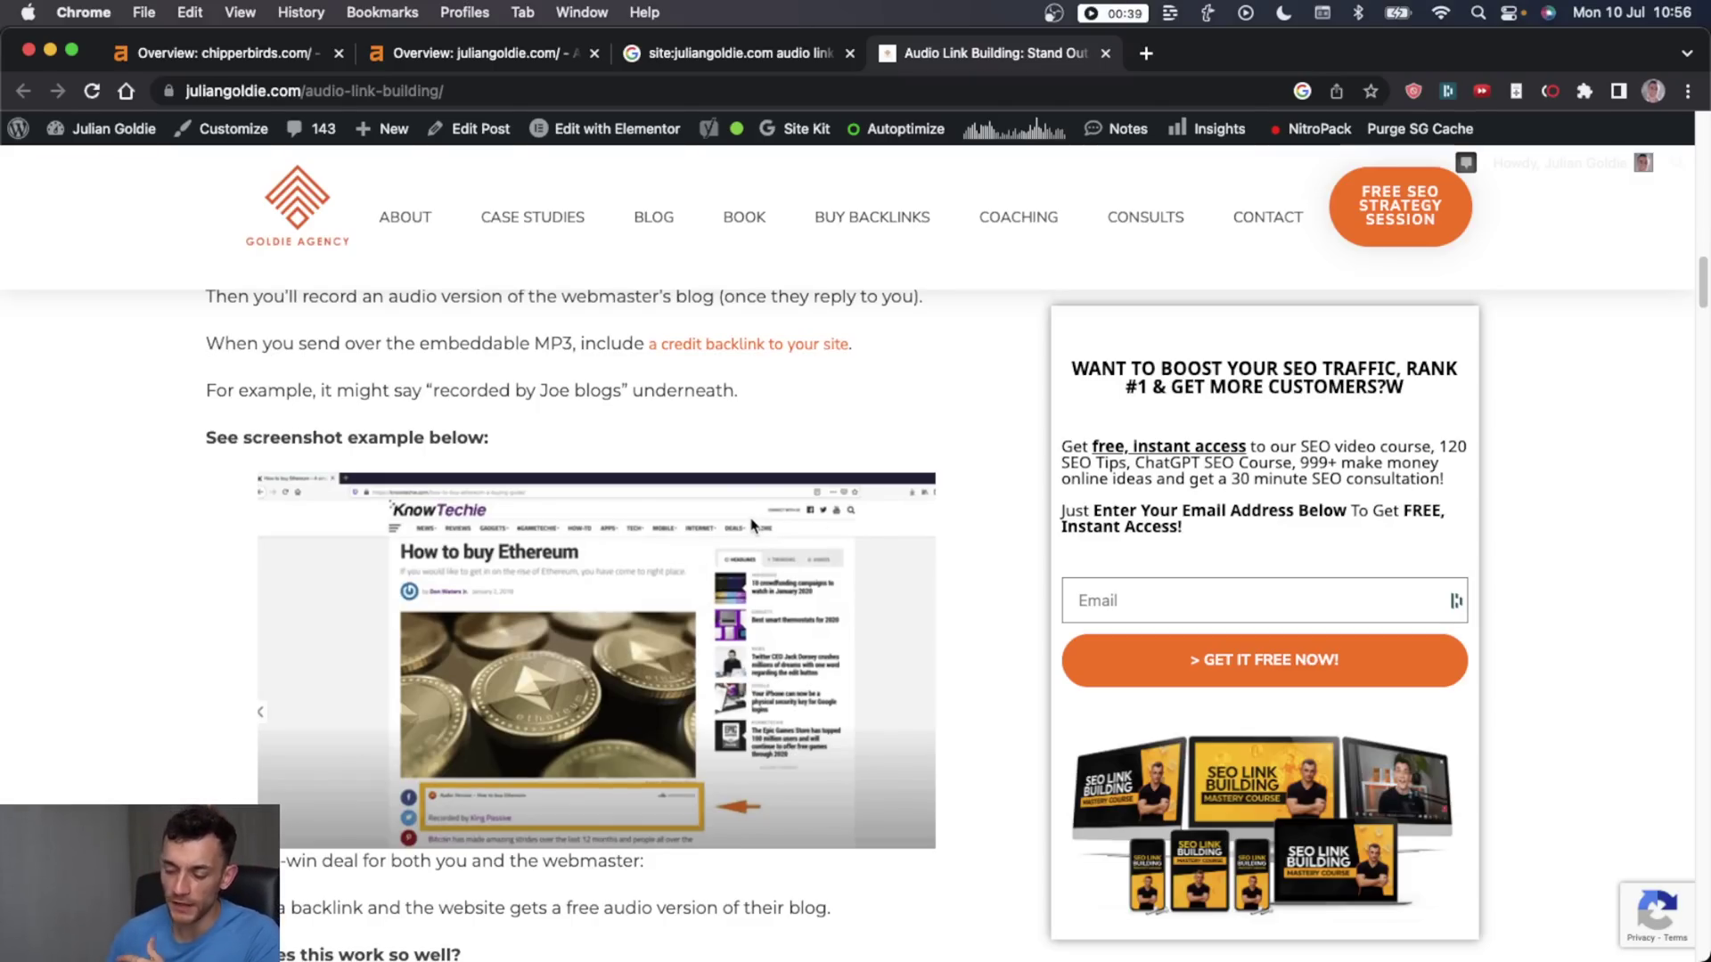
{"action": "scroll", "coordinate": [766, 530], "scroll_direction": "up", "scroll_amount": 15}
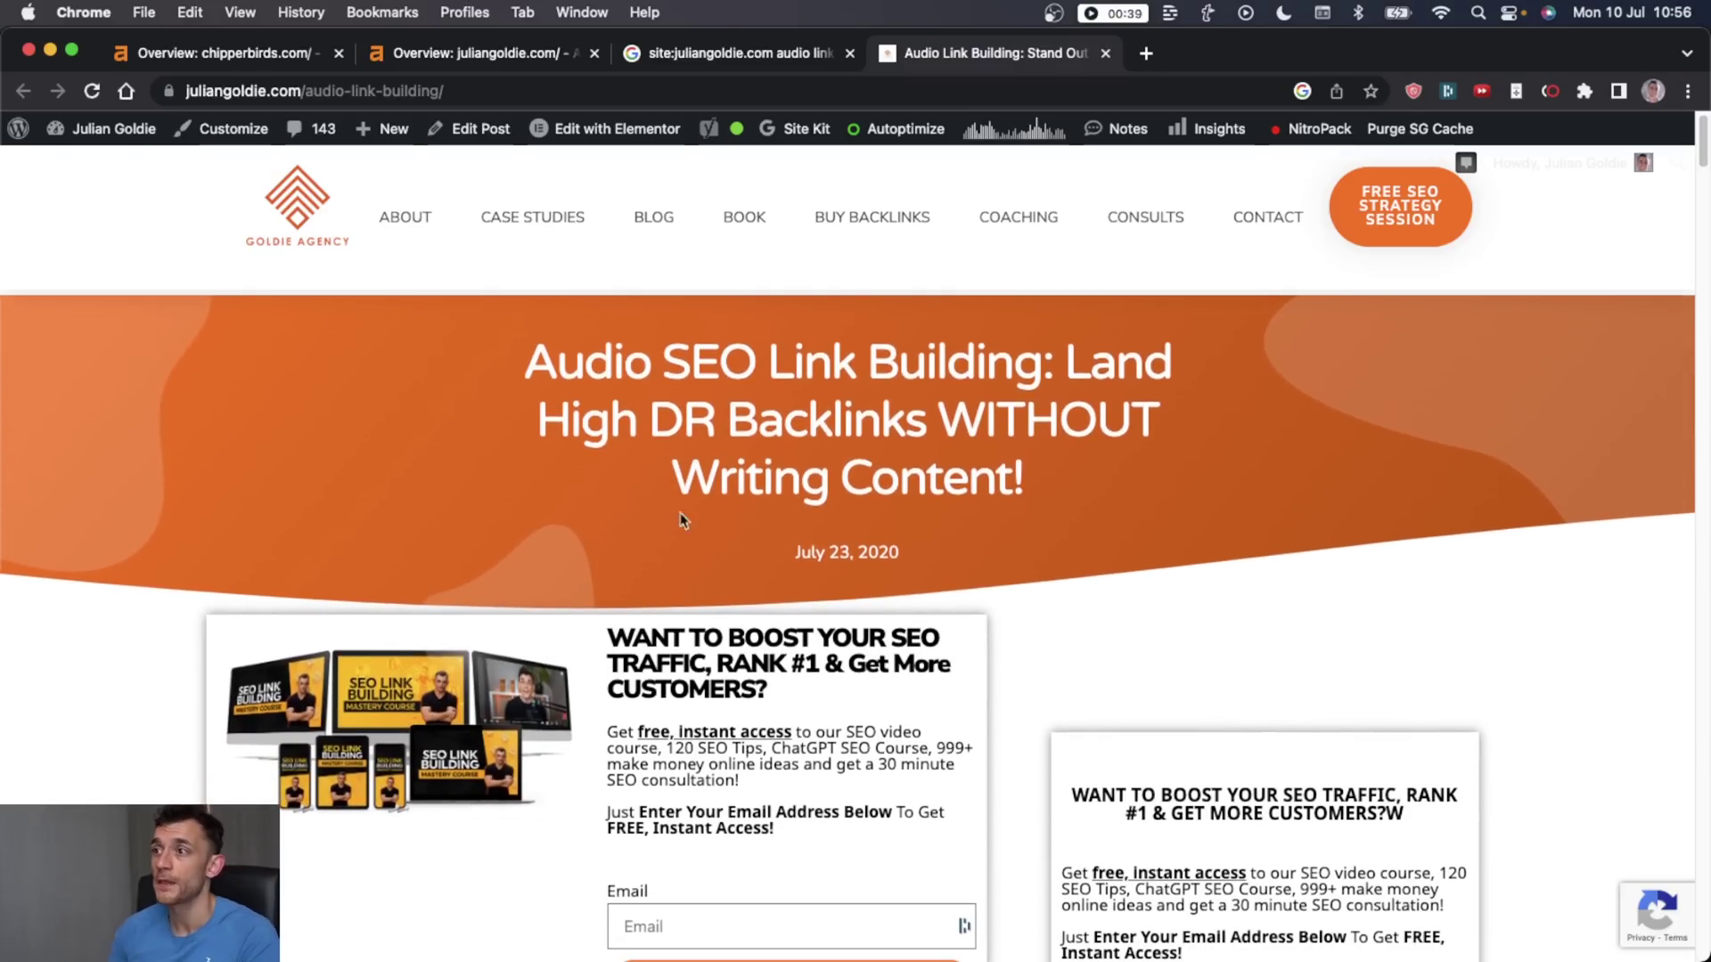
{"action": "left_click_drag", "start_coordinate": [525, 358], "coordinate": [1026, 356]}
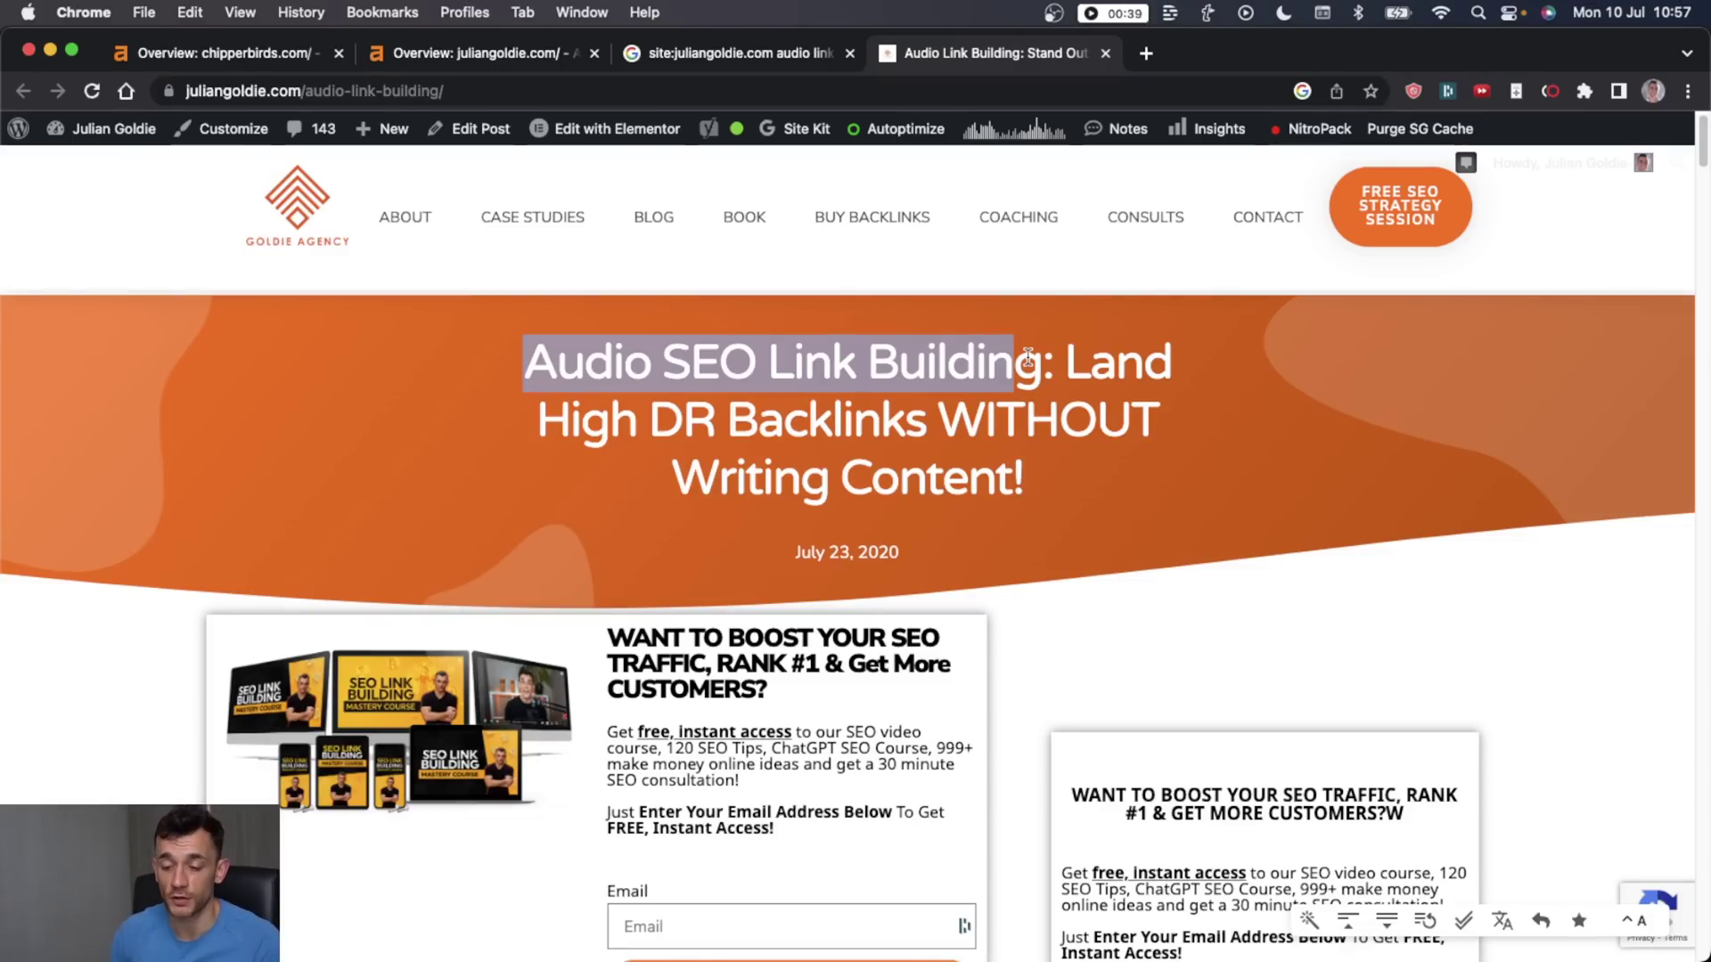
{"action": "scroll", "coordinate": [695, 579], "scroll_direction": "down", "scroll_amount": 12}
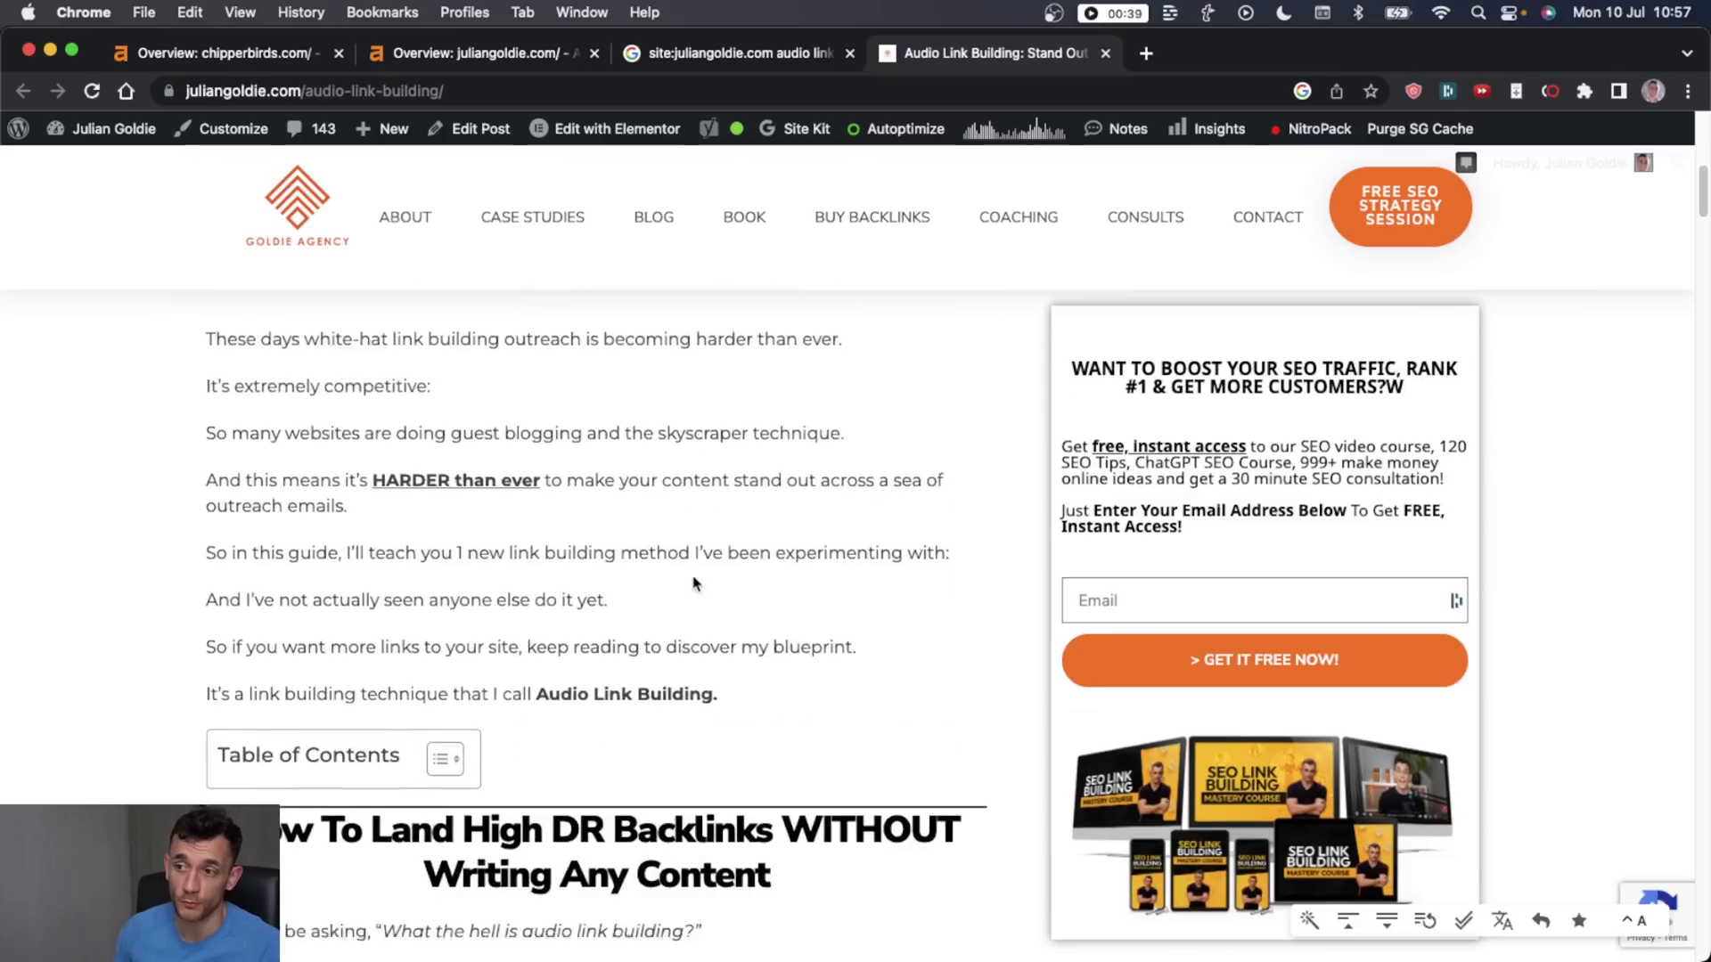
{"action": "scroll", "coordinate": [1028, 357], "scroll_direction": "up", "scroll_amount": 12}
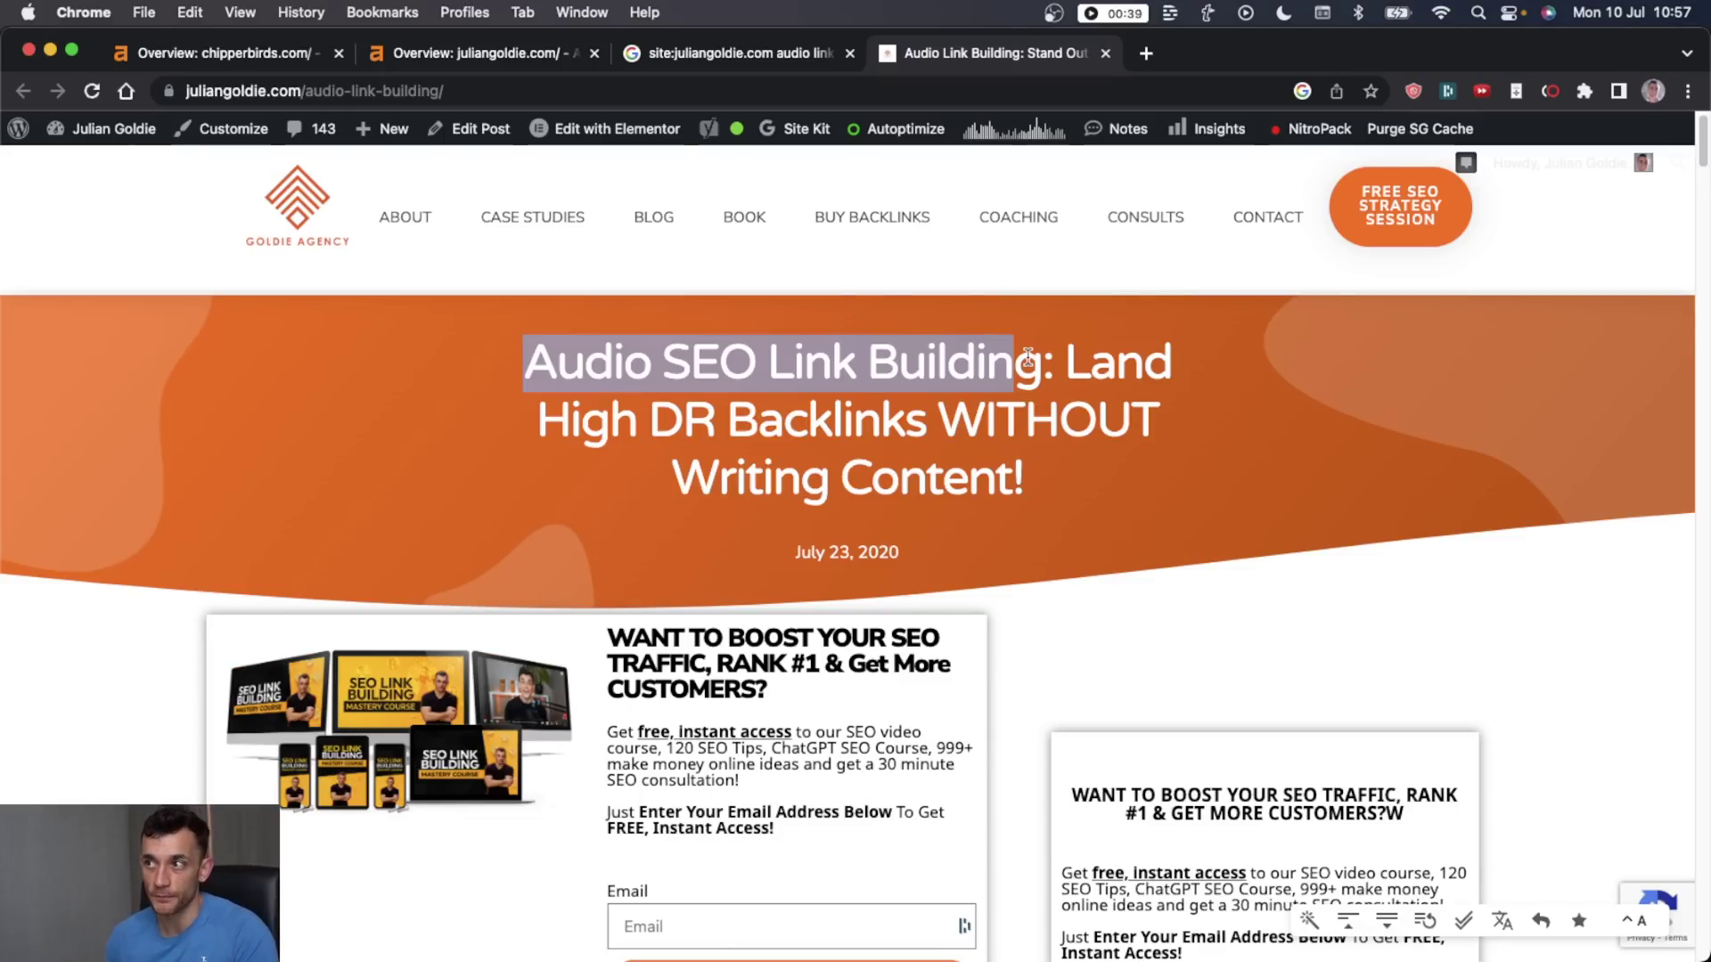
{"action": "scroll", "coordinate": [1027, 356], "scroll_direction": "down", "scroll_amount": 10}
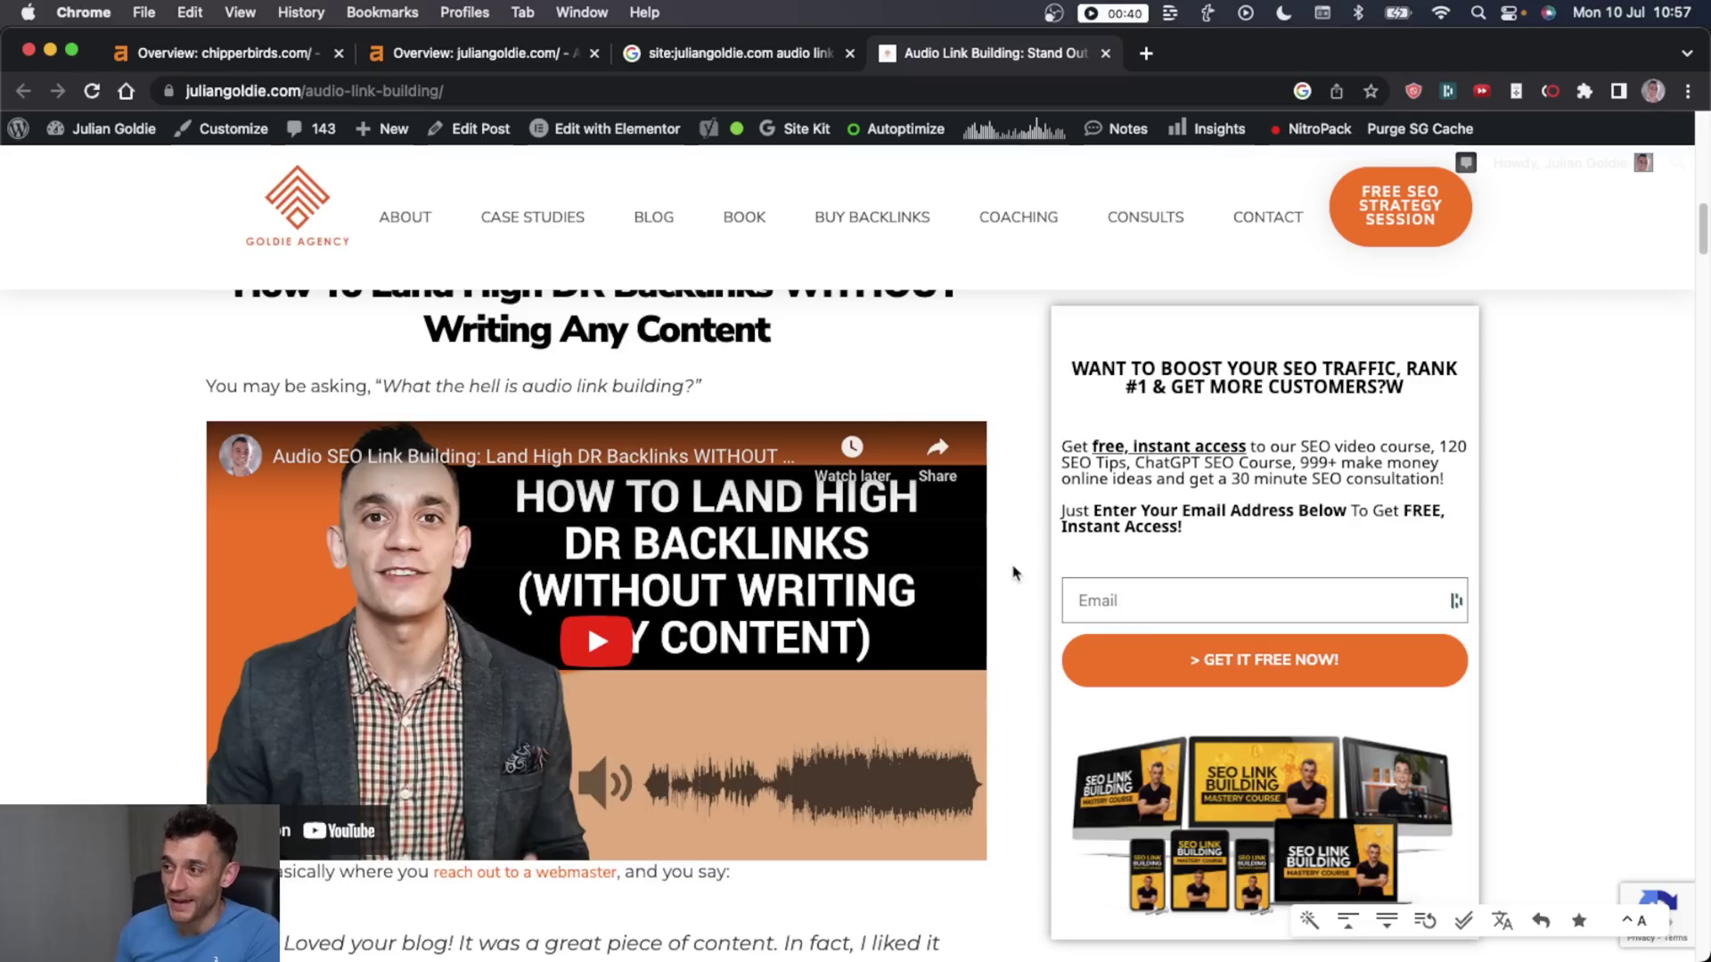
{"action": "scroll", "coordinate": [981, 597], "scroll_direction": "down", "scroll_amount": 10}
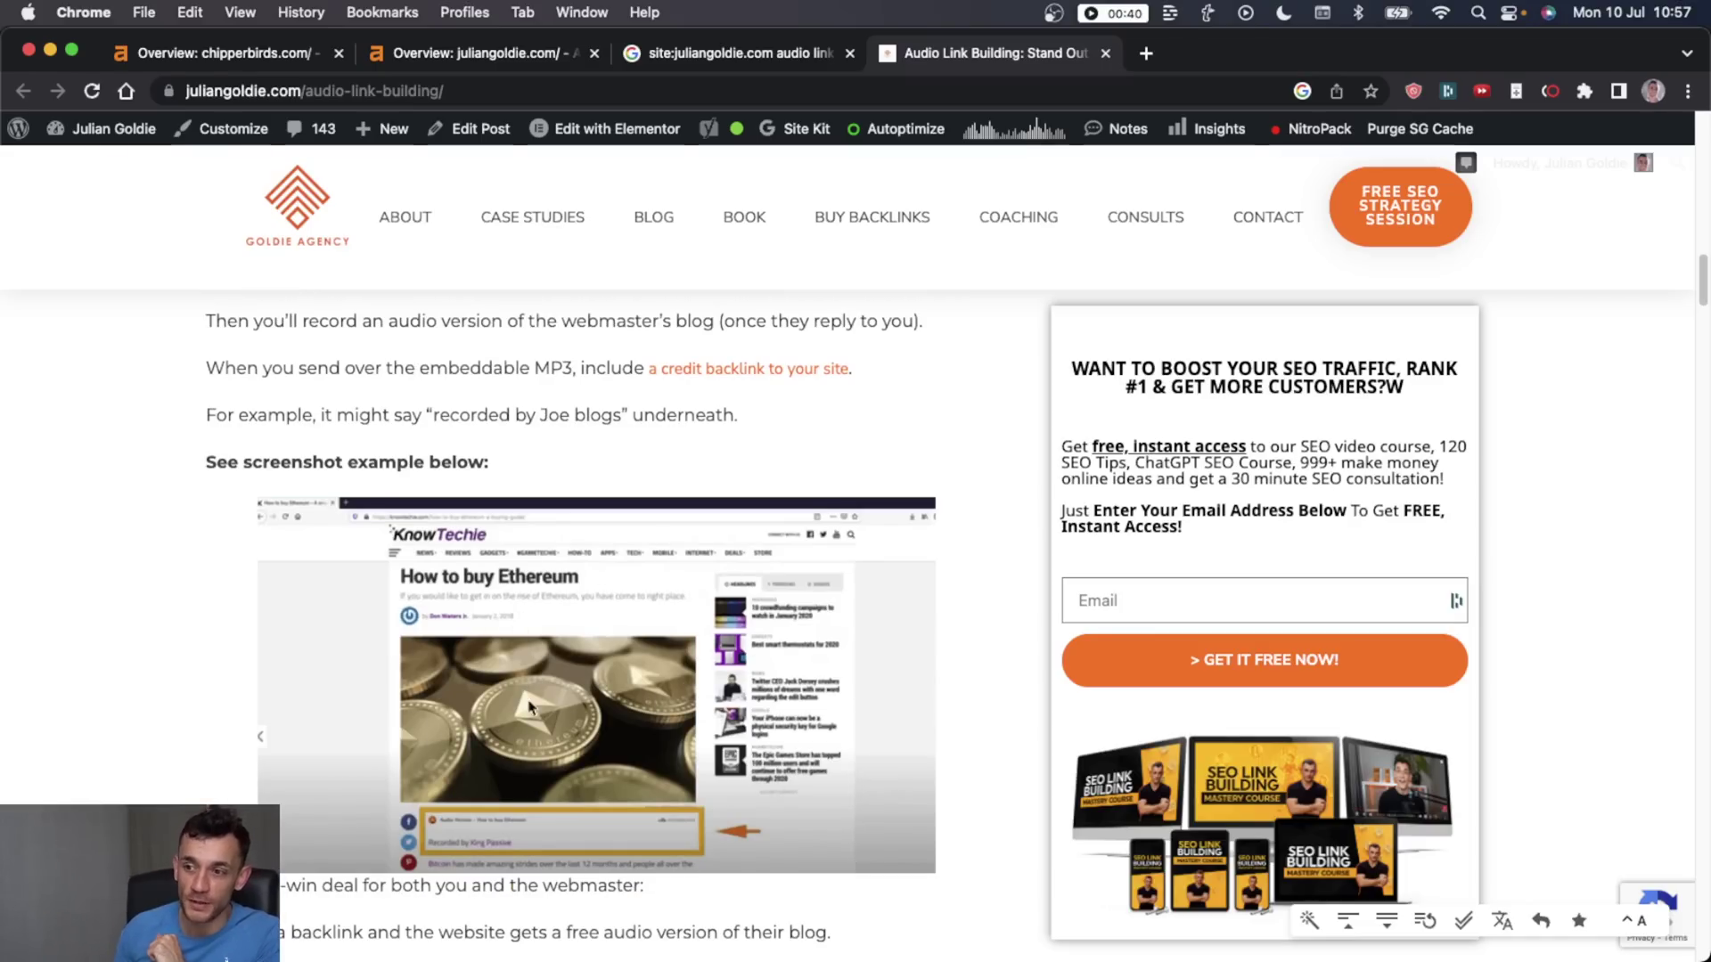
{"action": "scroll", "coordinate": [327, 770], "scroll_direction": "up", "scroll_amount": 10}
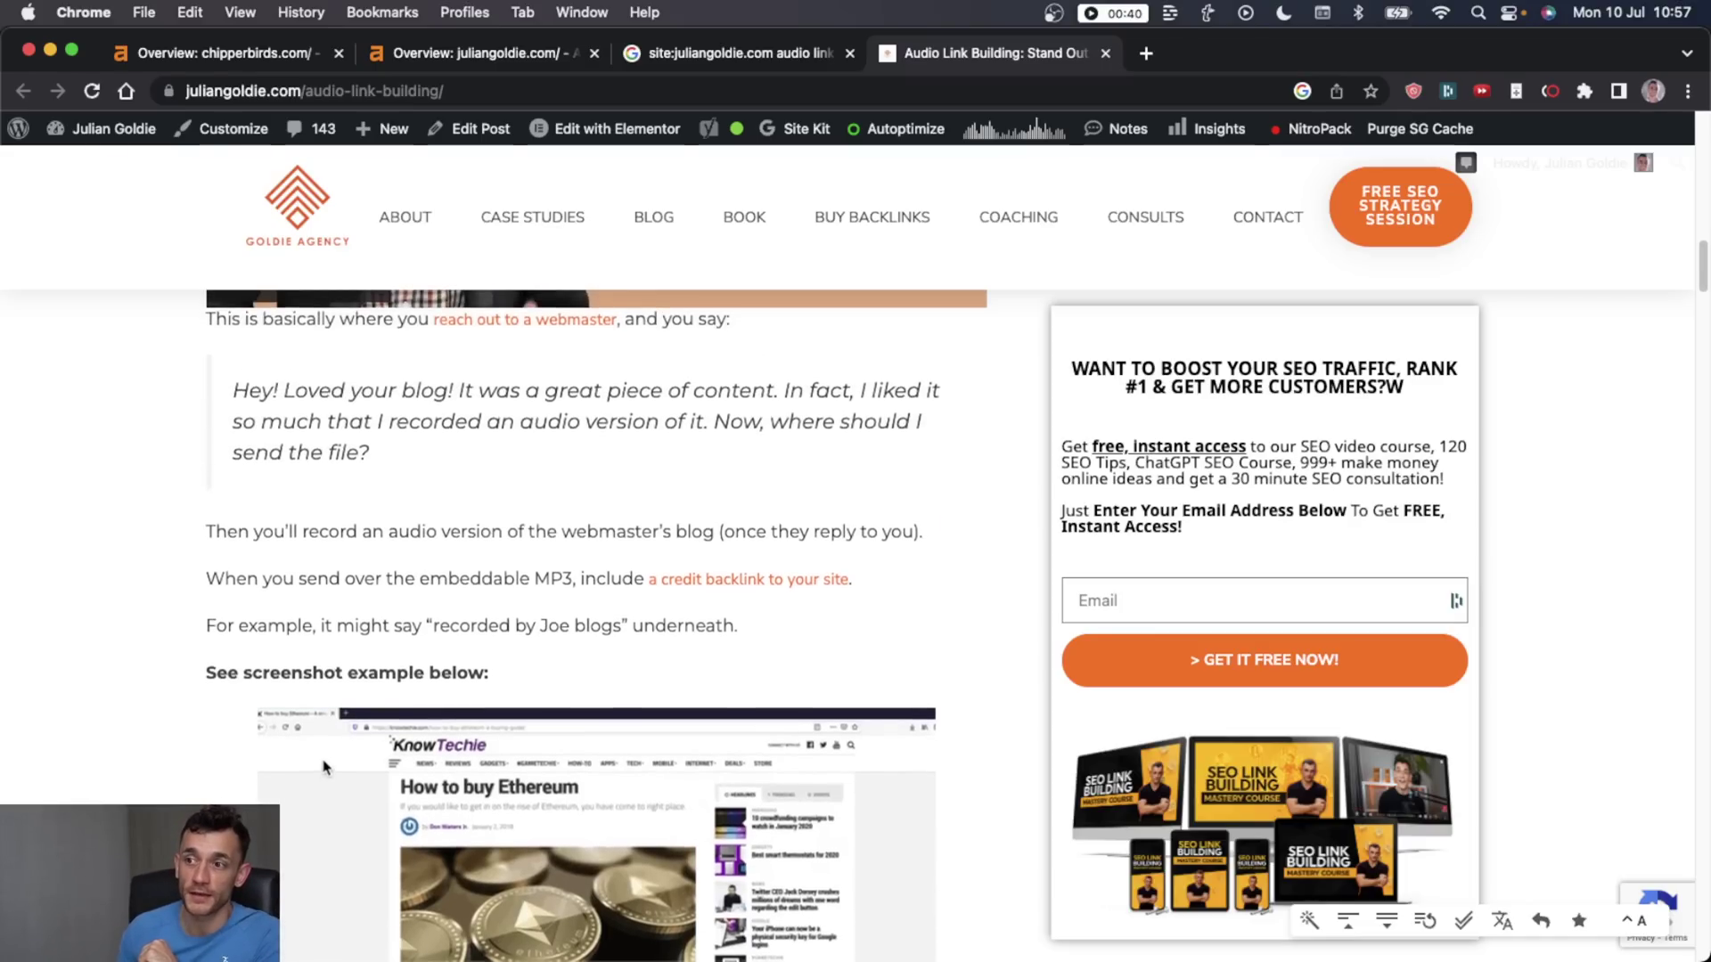
{"action": "scroll", "coordinate": [269, 675], "scroll_direction": "down", "scroll_amount": 10}
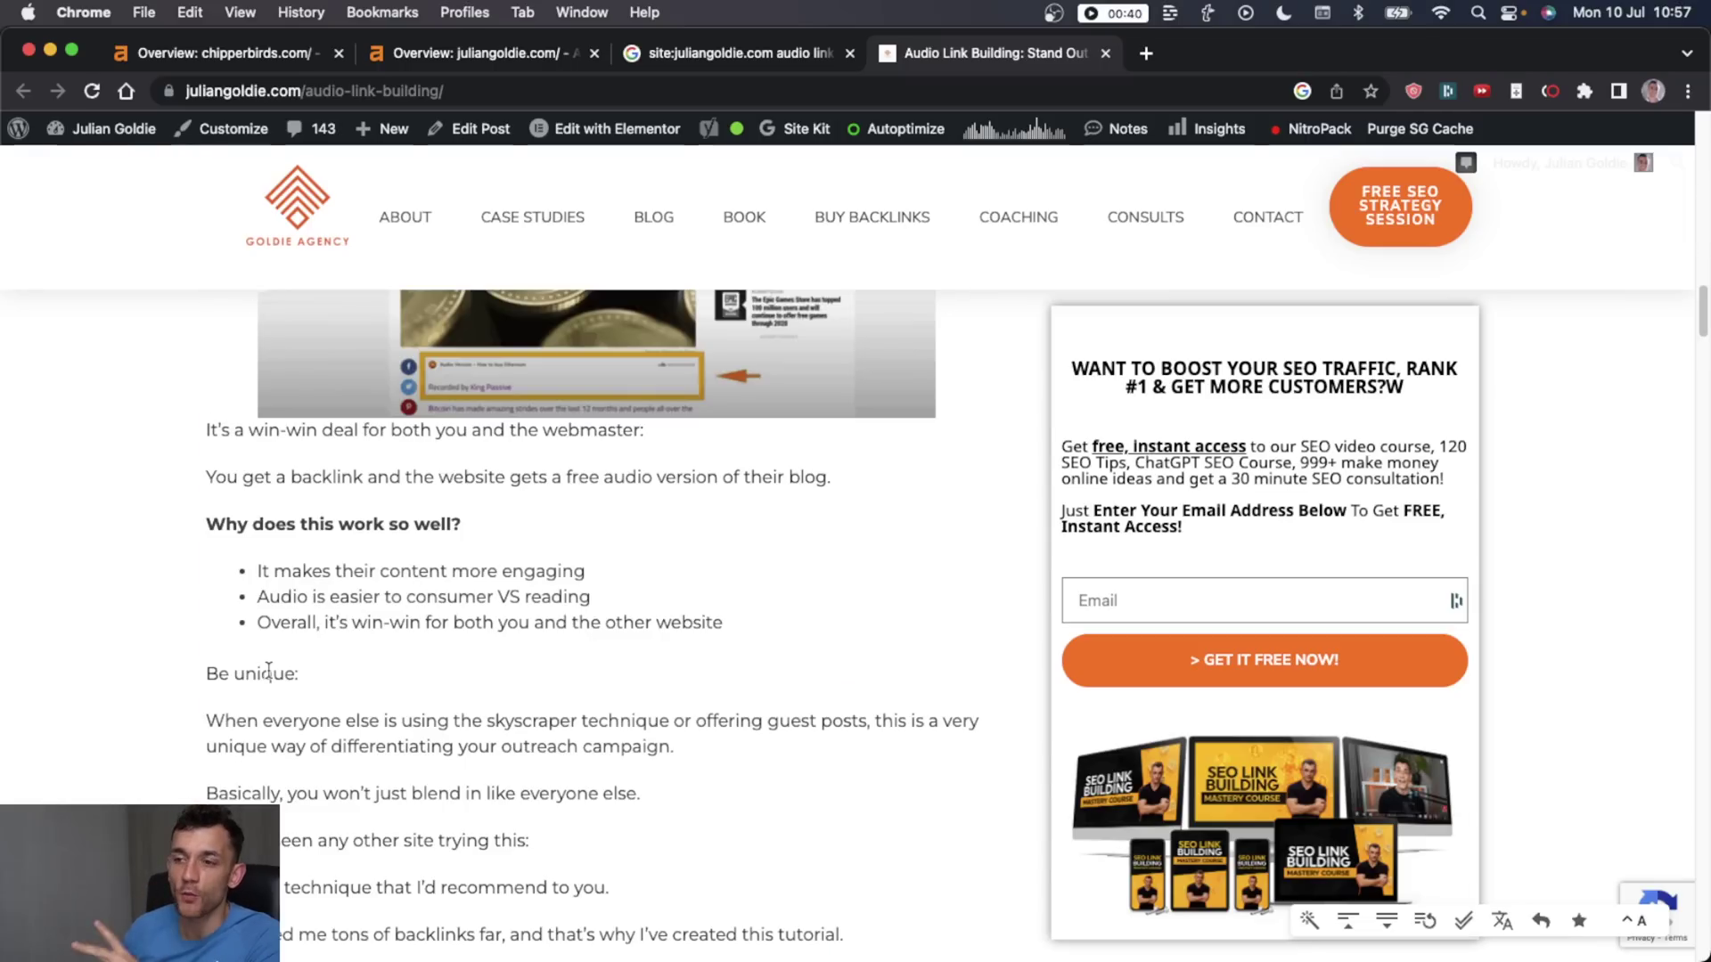
{"action": "scroll", "coordinate": [269, 670], "scroll_direction": "down", "scroll_amount": 4}
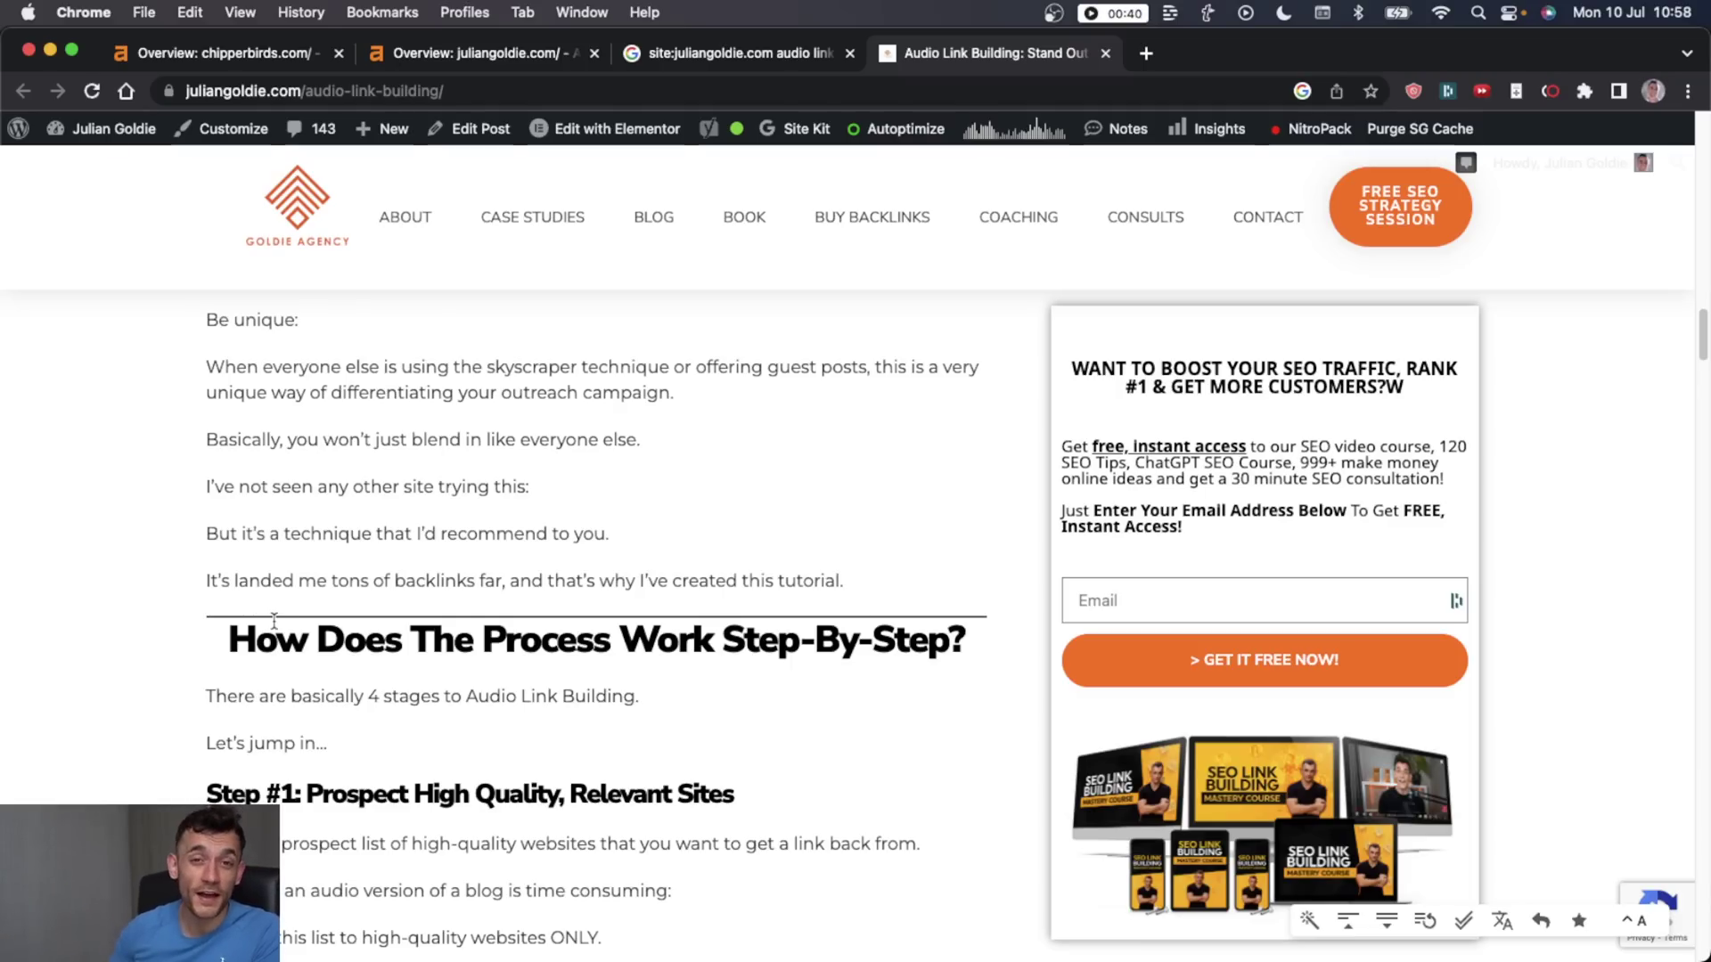
{"action": "scroll", "coordinate": [324, 724], "scroll_direction": "down", "scroll_amount": 2}
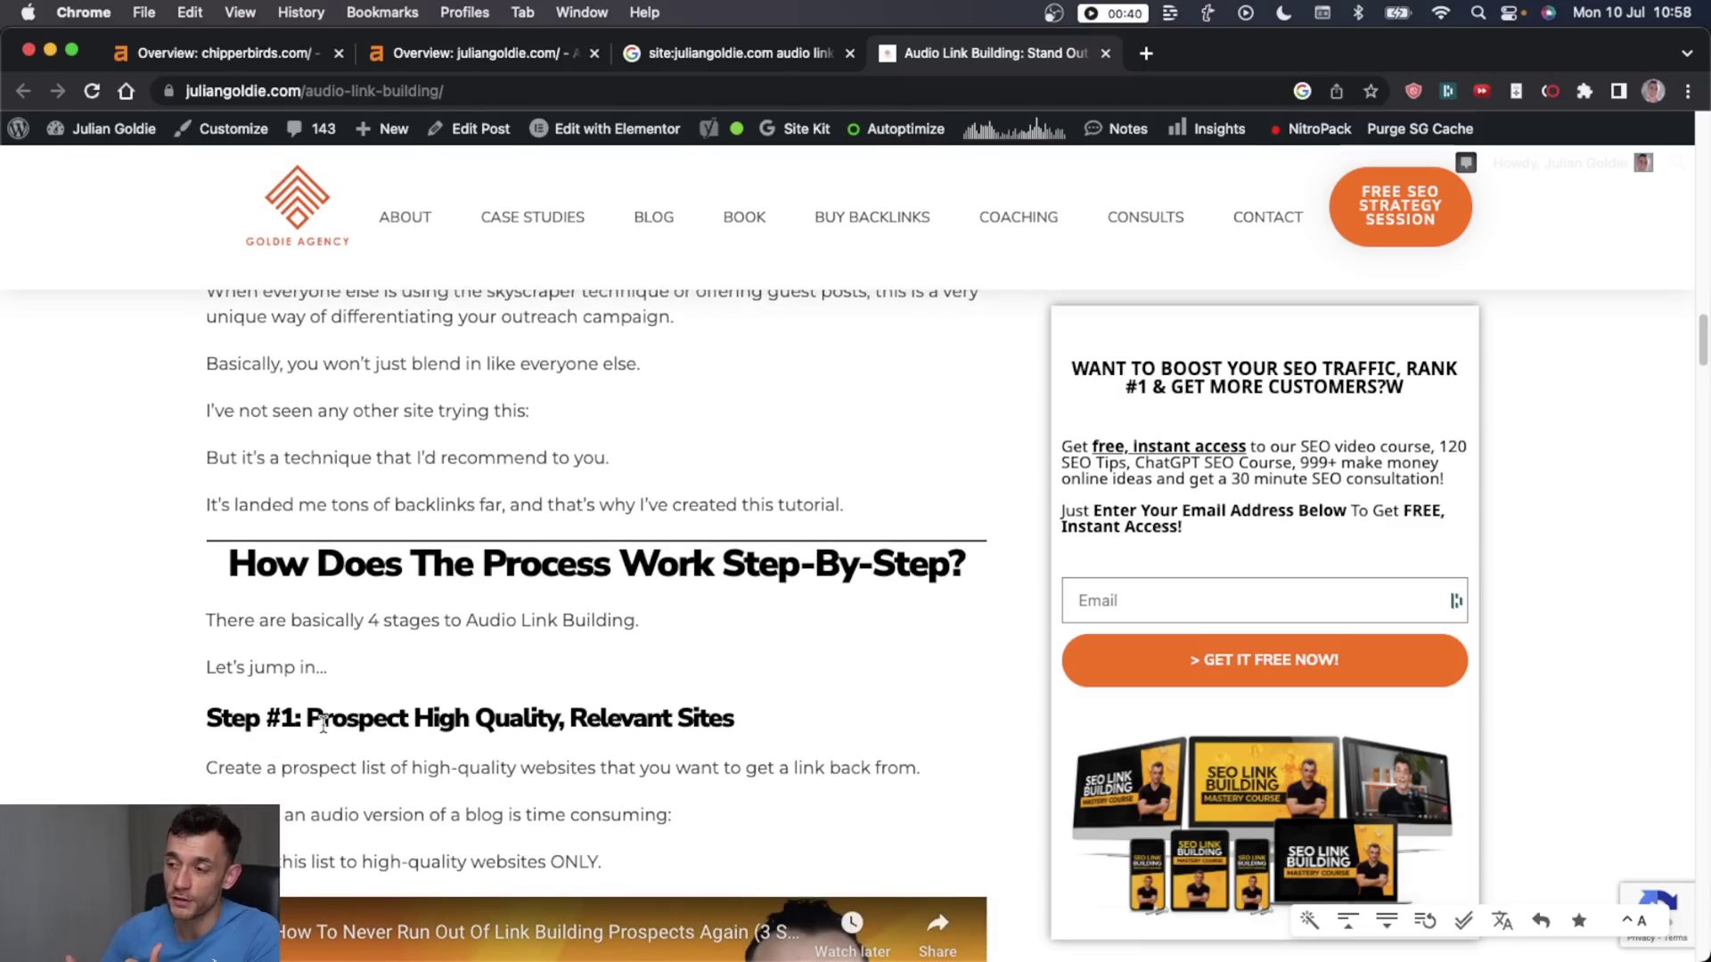
{"action": "scroll", "coordinate": [322, 718], "scroll_direction": "down", "scroll_amount": 5}
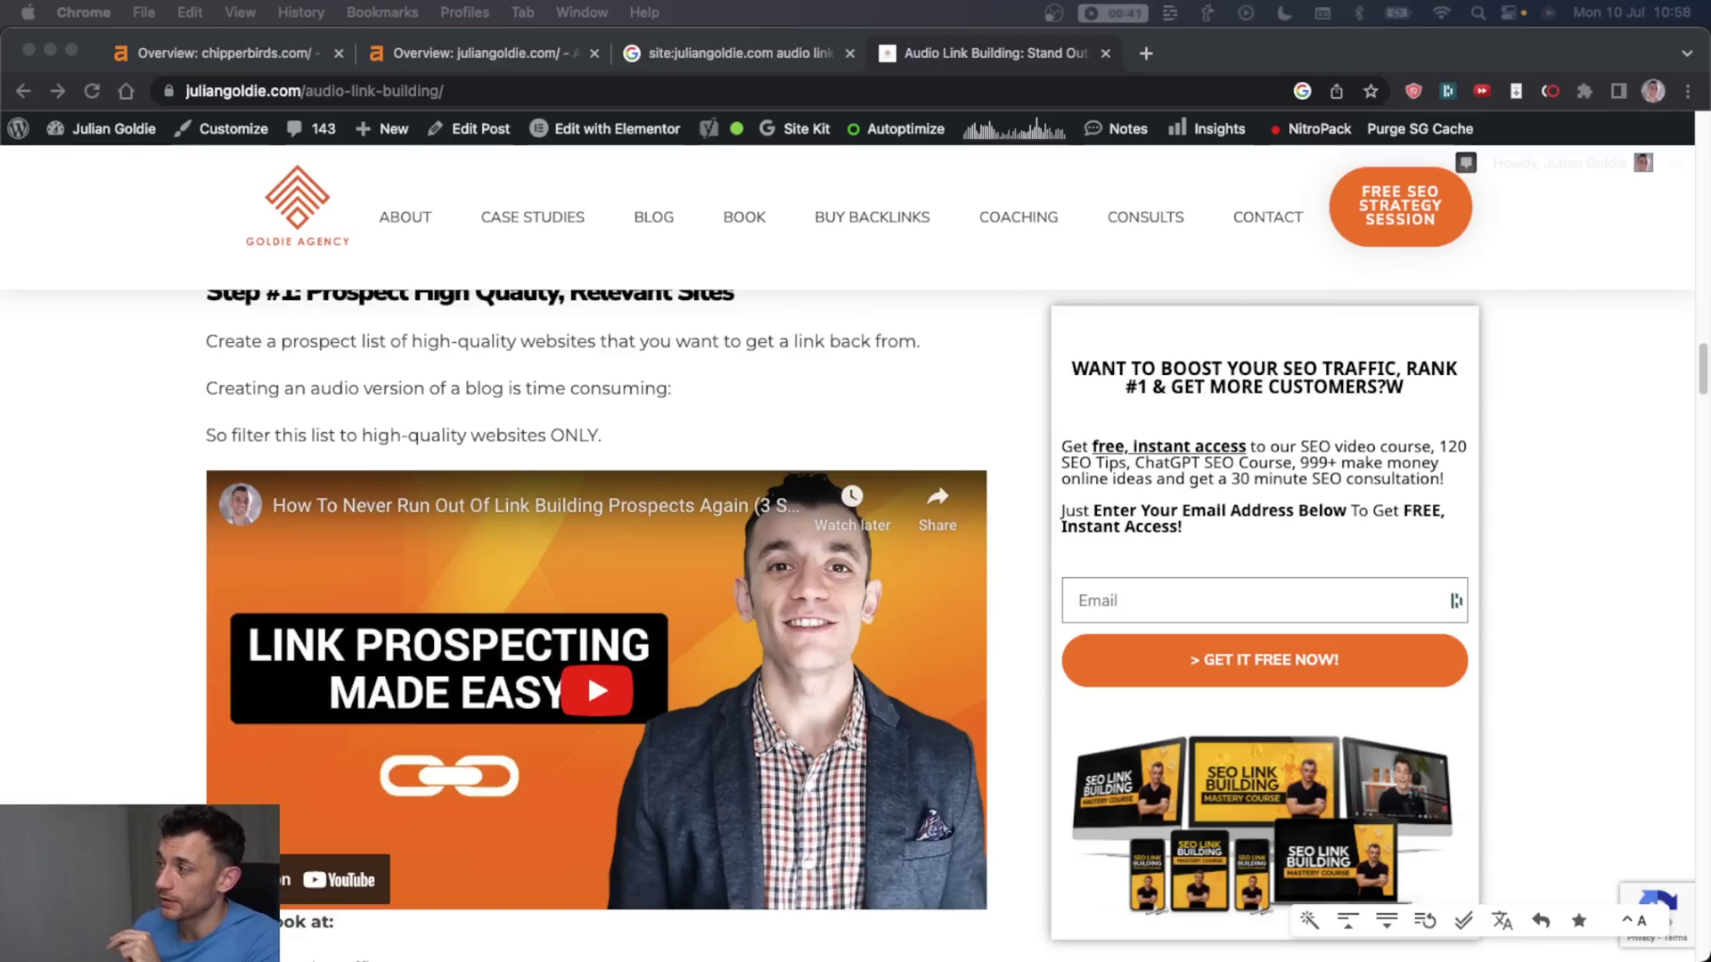
Step: Close the Google search tab and highlight 'Audio SEO Link Building' in the article title
{"action": "key", "text": "super+w"}
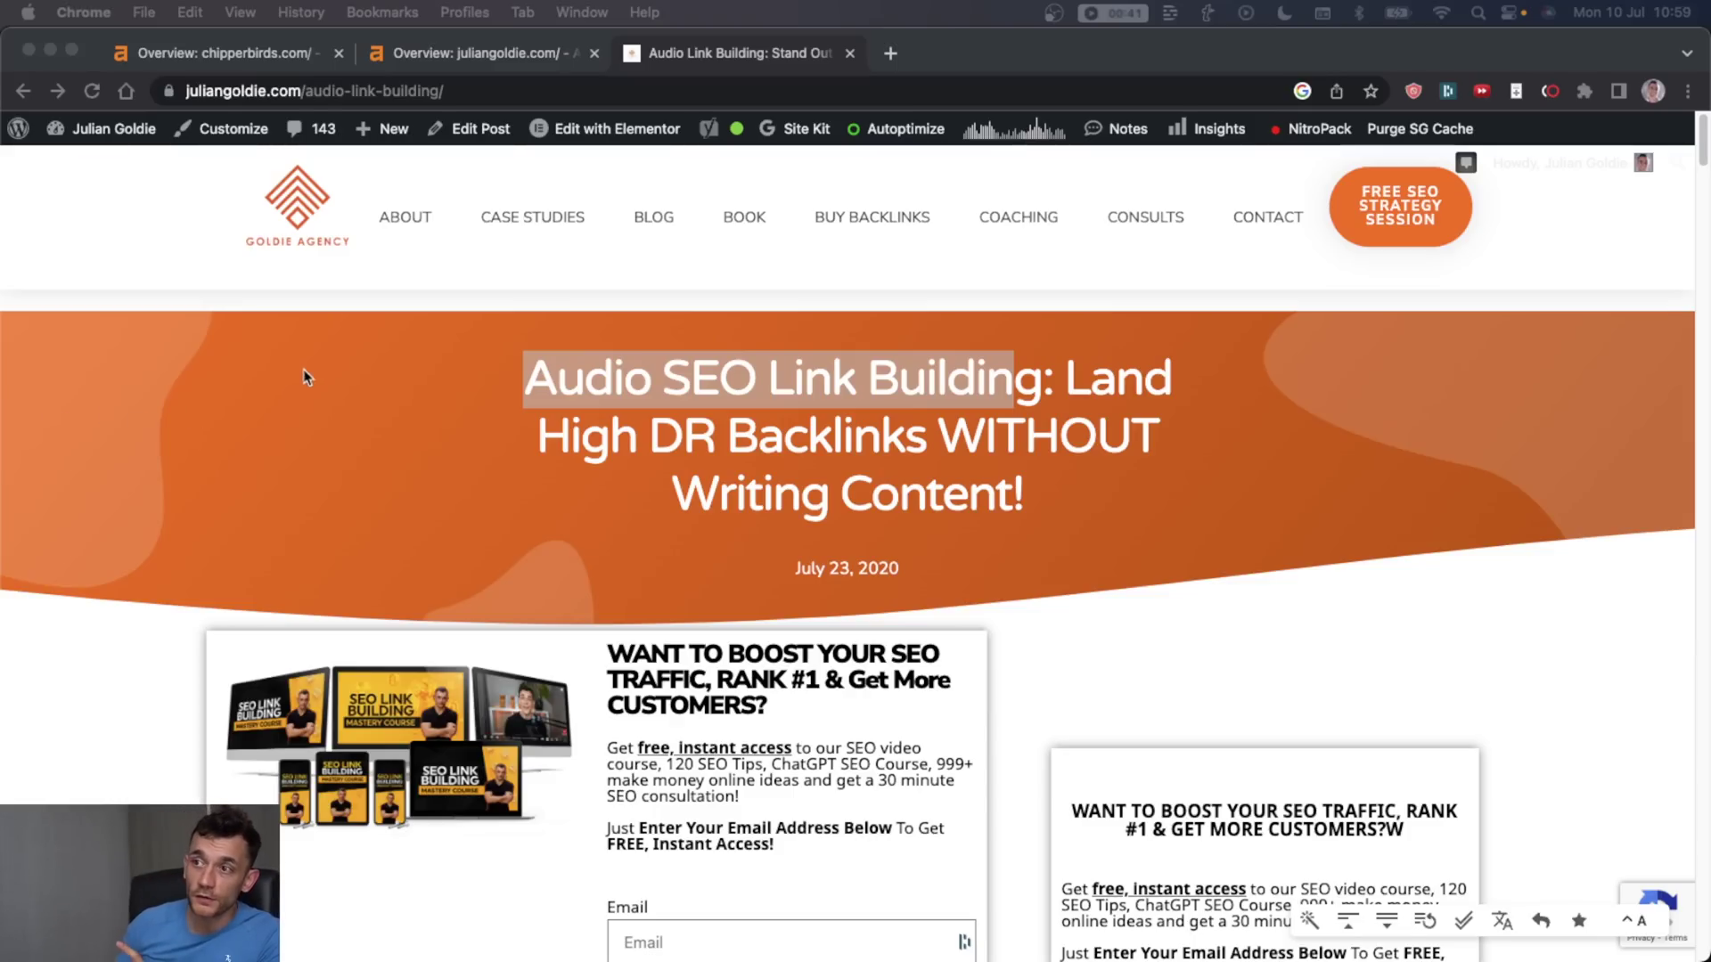
{"action": "left_click_drag", "start_coordinate": [500, 393], "coordinate": [1041, 398]}
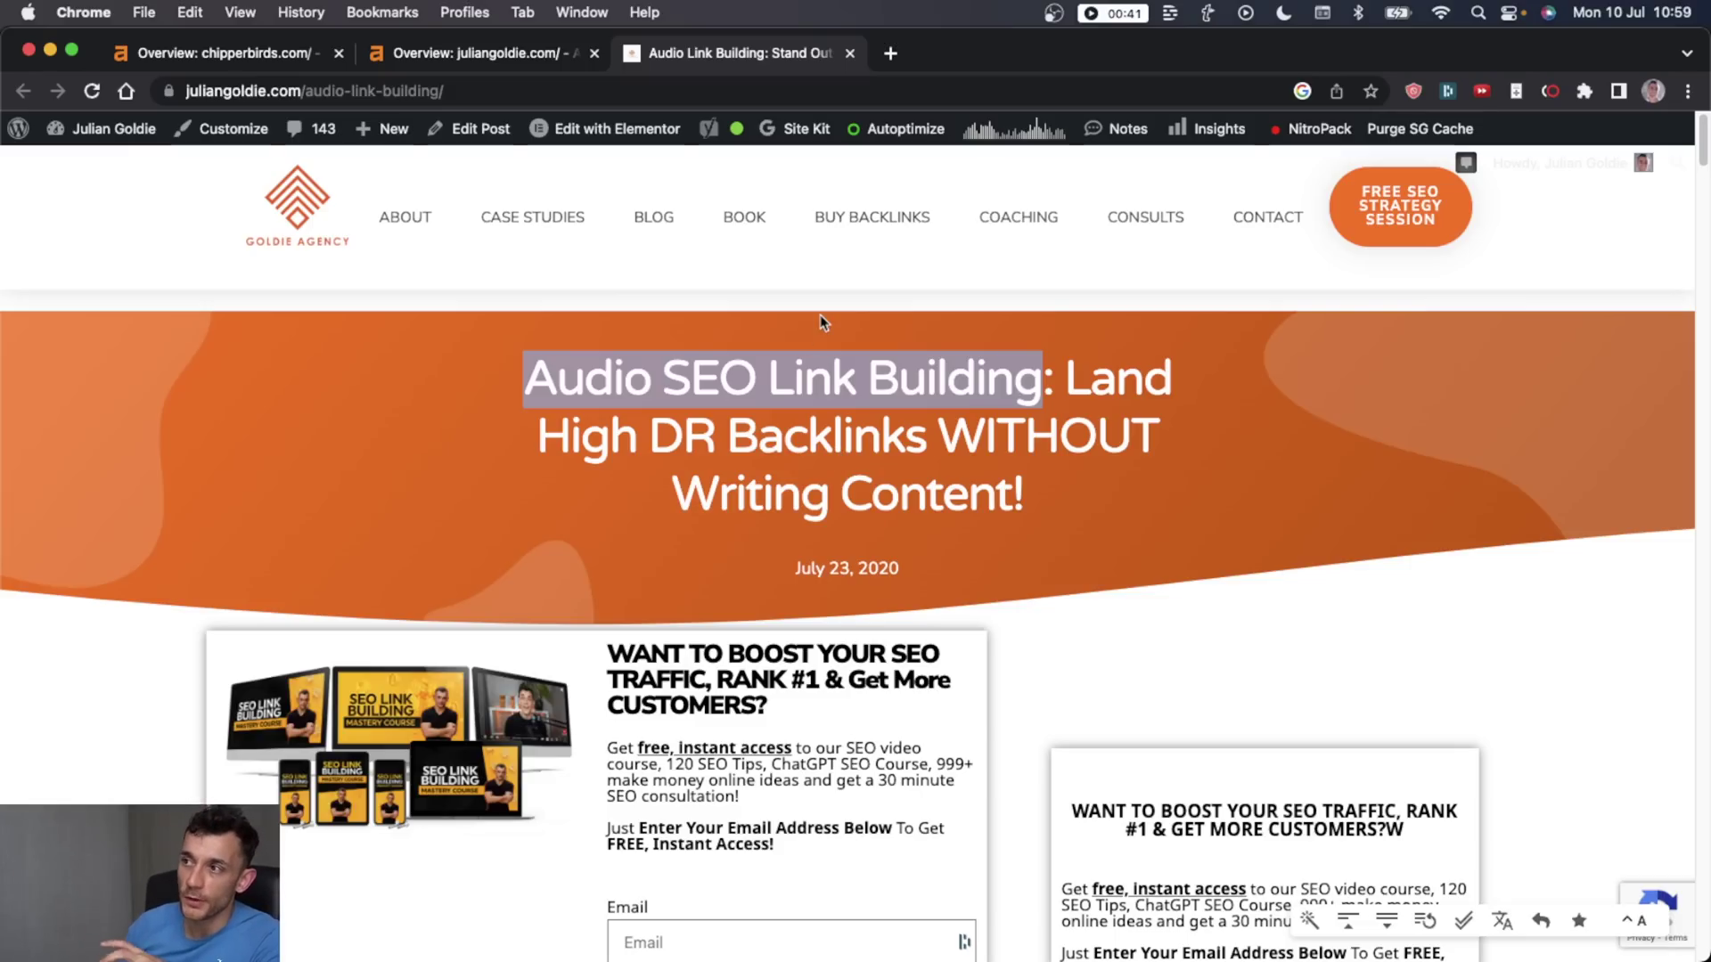
{"action": "scroll", "coordinate": [789, 392], "scroll_direction": "down", "scroll_amount": 15}
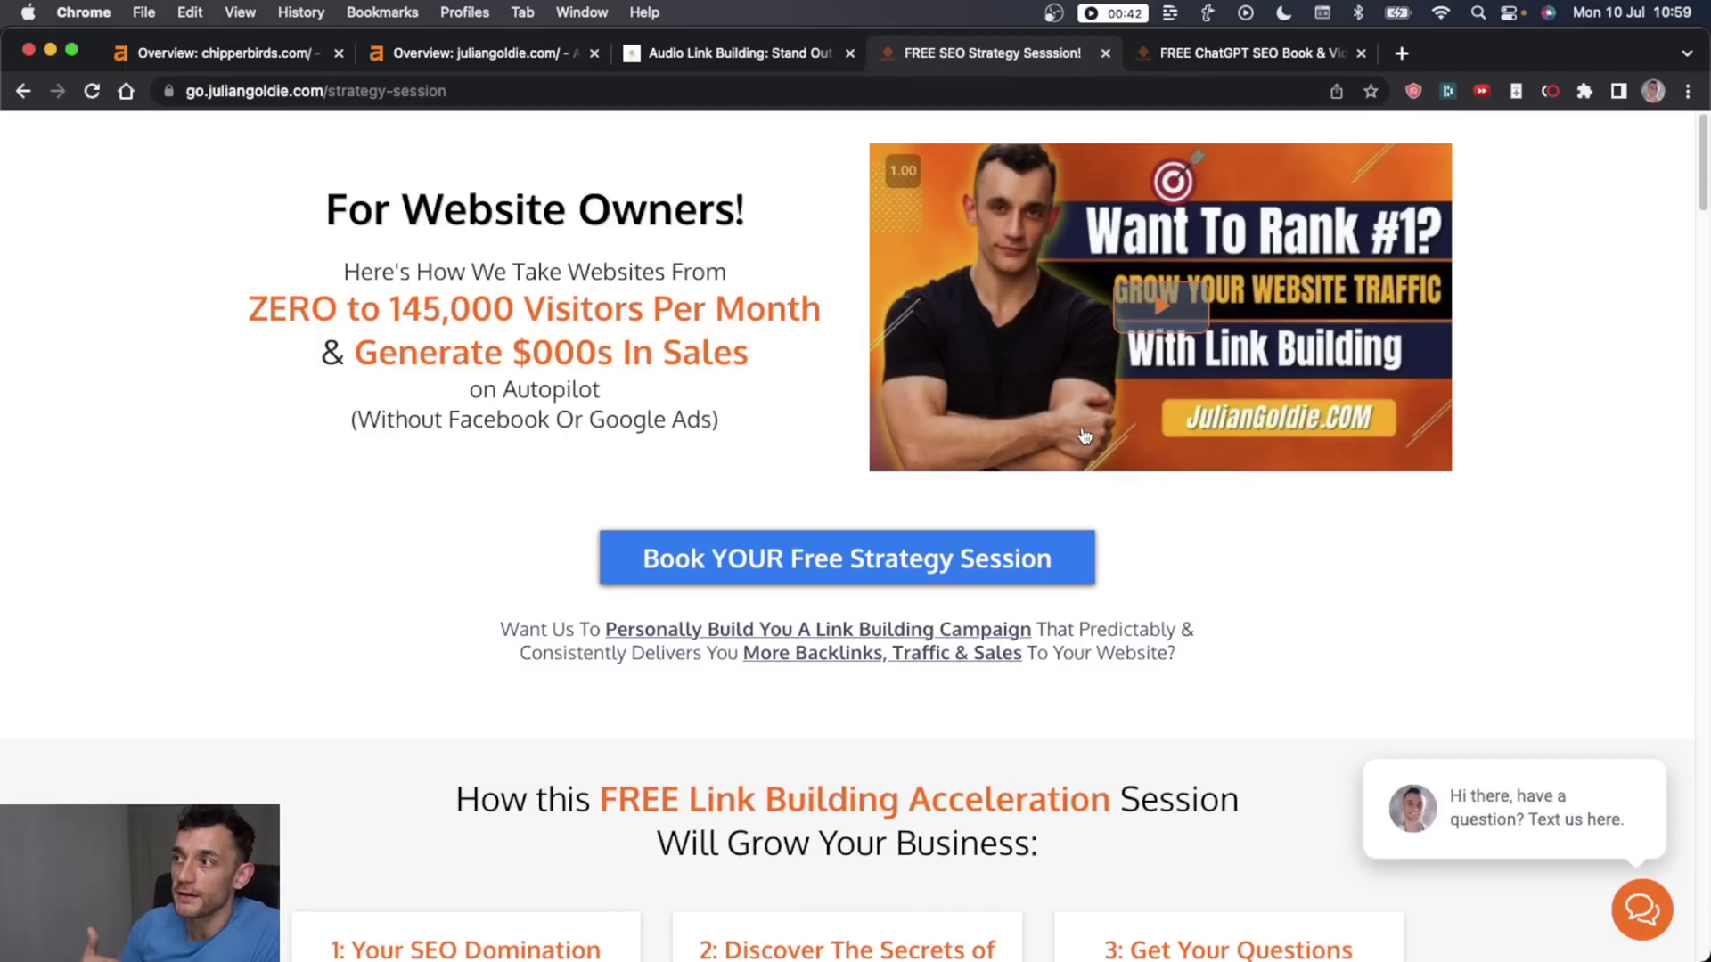
Step: Review the Free SEO Strategy Session page, highlighting its visitors and sales claim
{"action": "scroll", "coordinate": [891, 428], "scroll_direction": "down", "scroll_amount": 3}
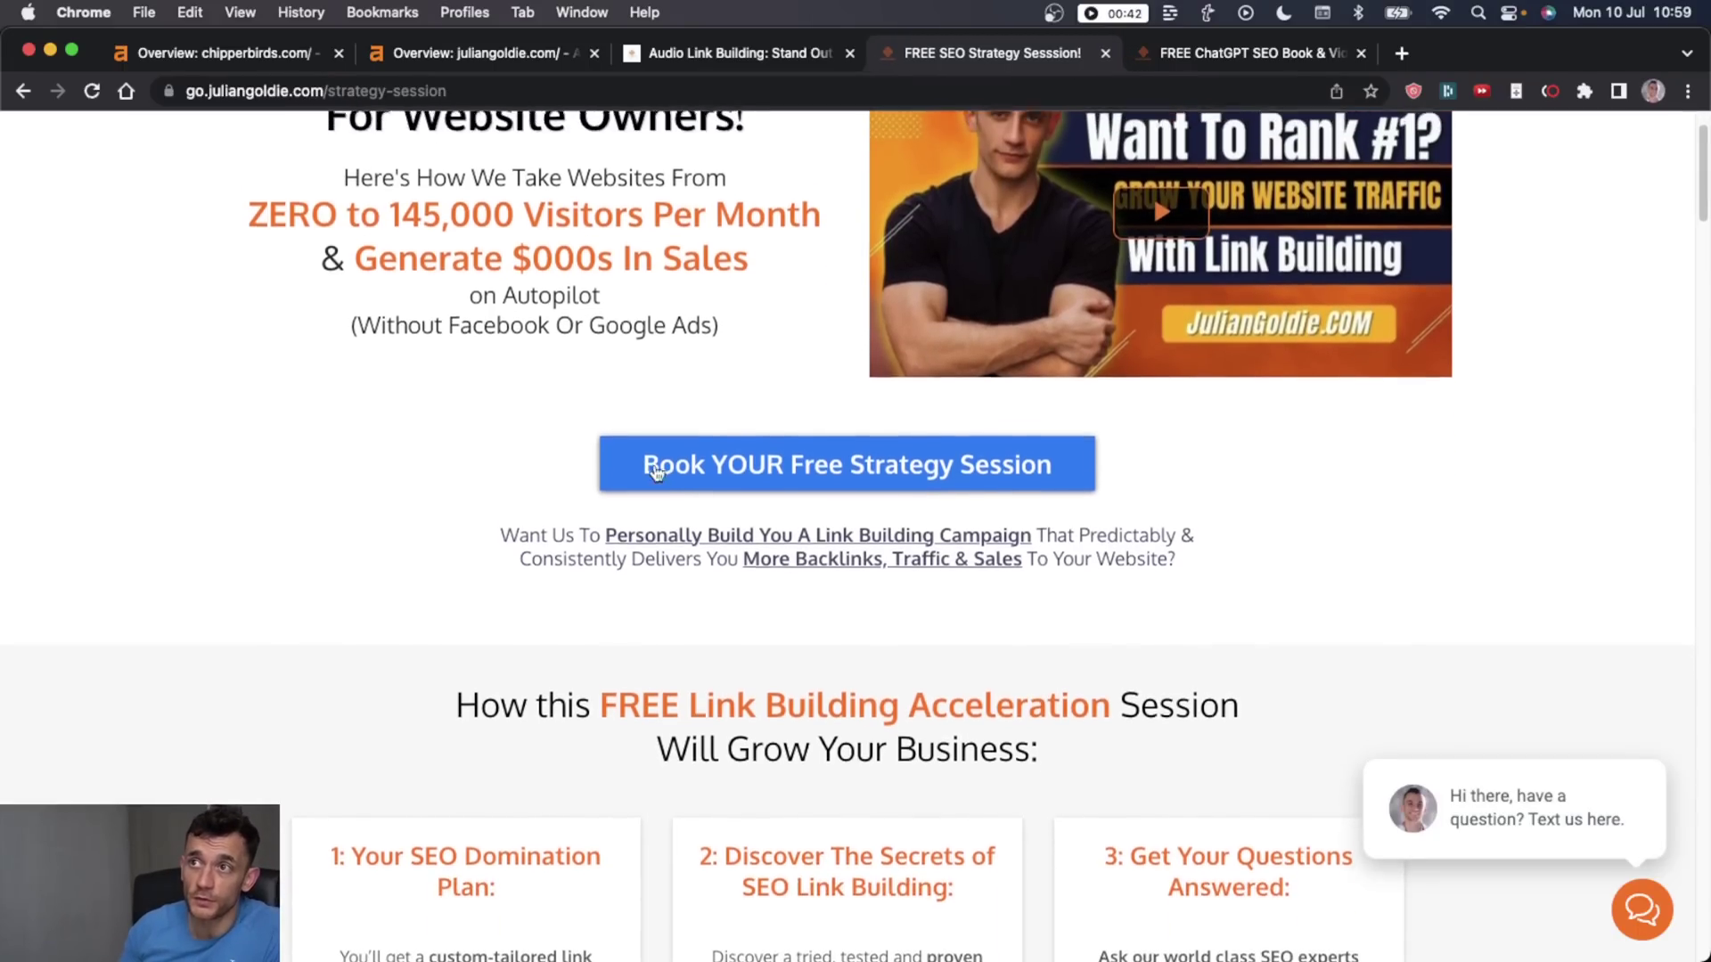
{"action": "scroll", "coordinate": [446, 339], "scroll_direction": "up", "scroll_amount": 3}
{"action": "left_click_drag", "start_coordinate": [294, 273], "coordinate": [767, 367]}
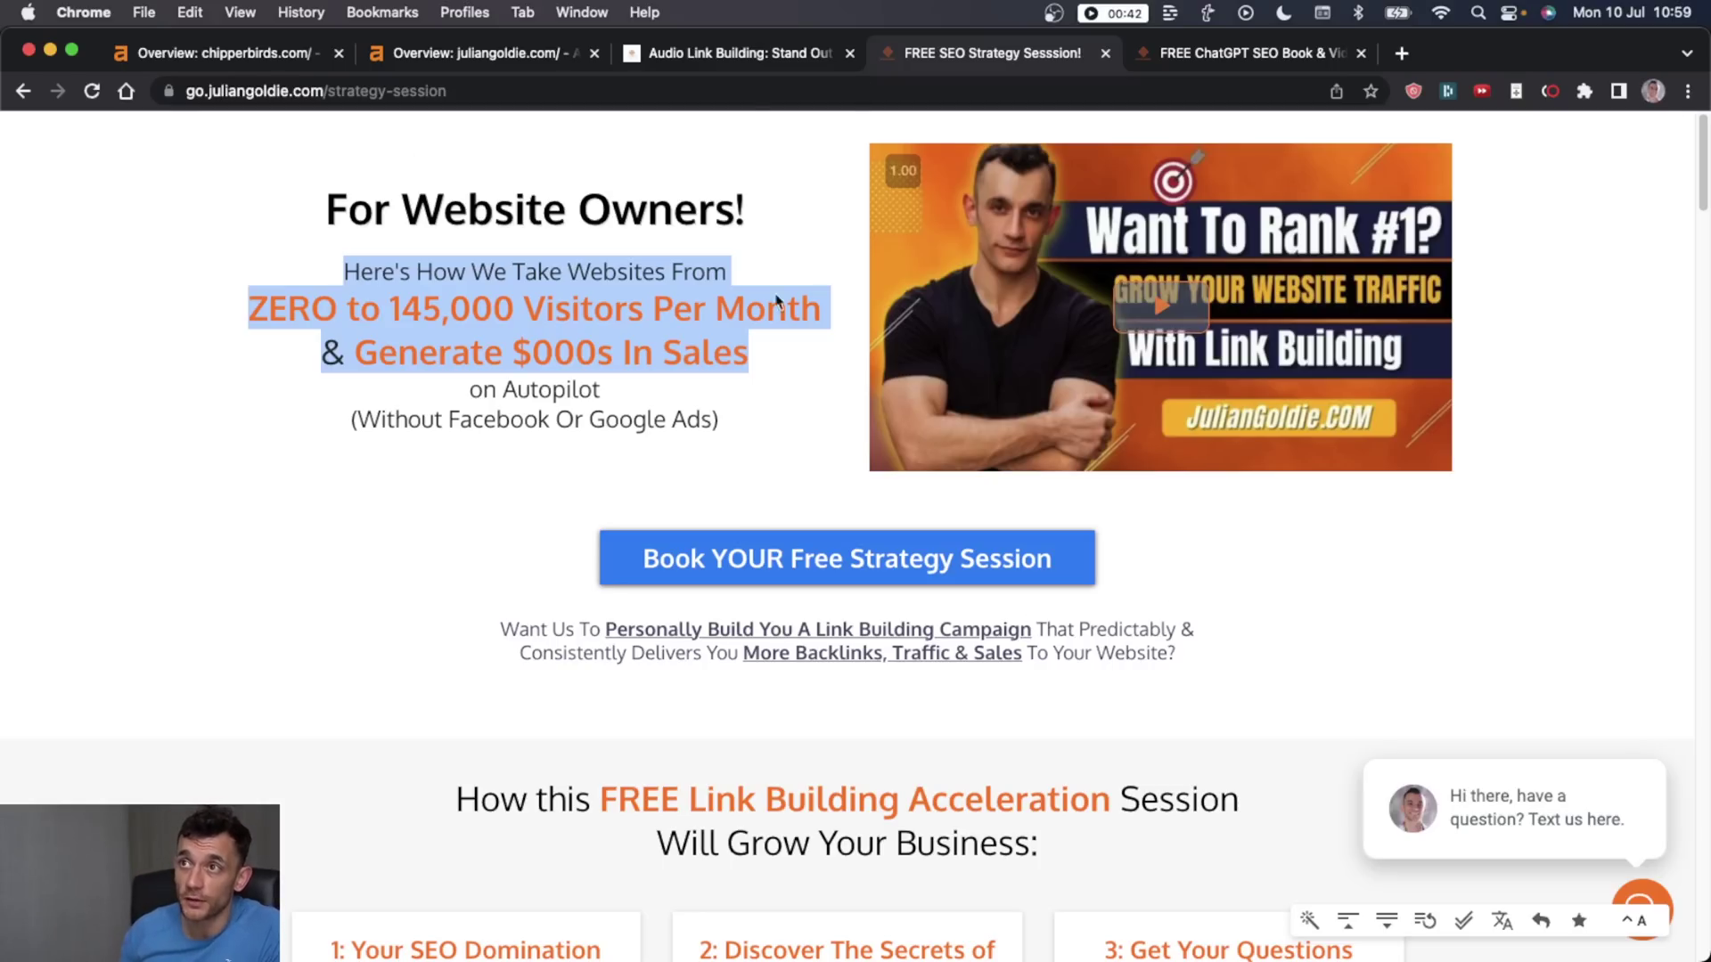
{"action": "scroll", "coordinate": [859, 639], "scroll_direction": "down", "scroll_amount": 3}
Step: Switch to the free ChatGPT prompts page and dismiss its Get FREE Access Now popup
{"action": "key", "text": "ctrl+Tab"}
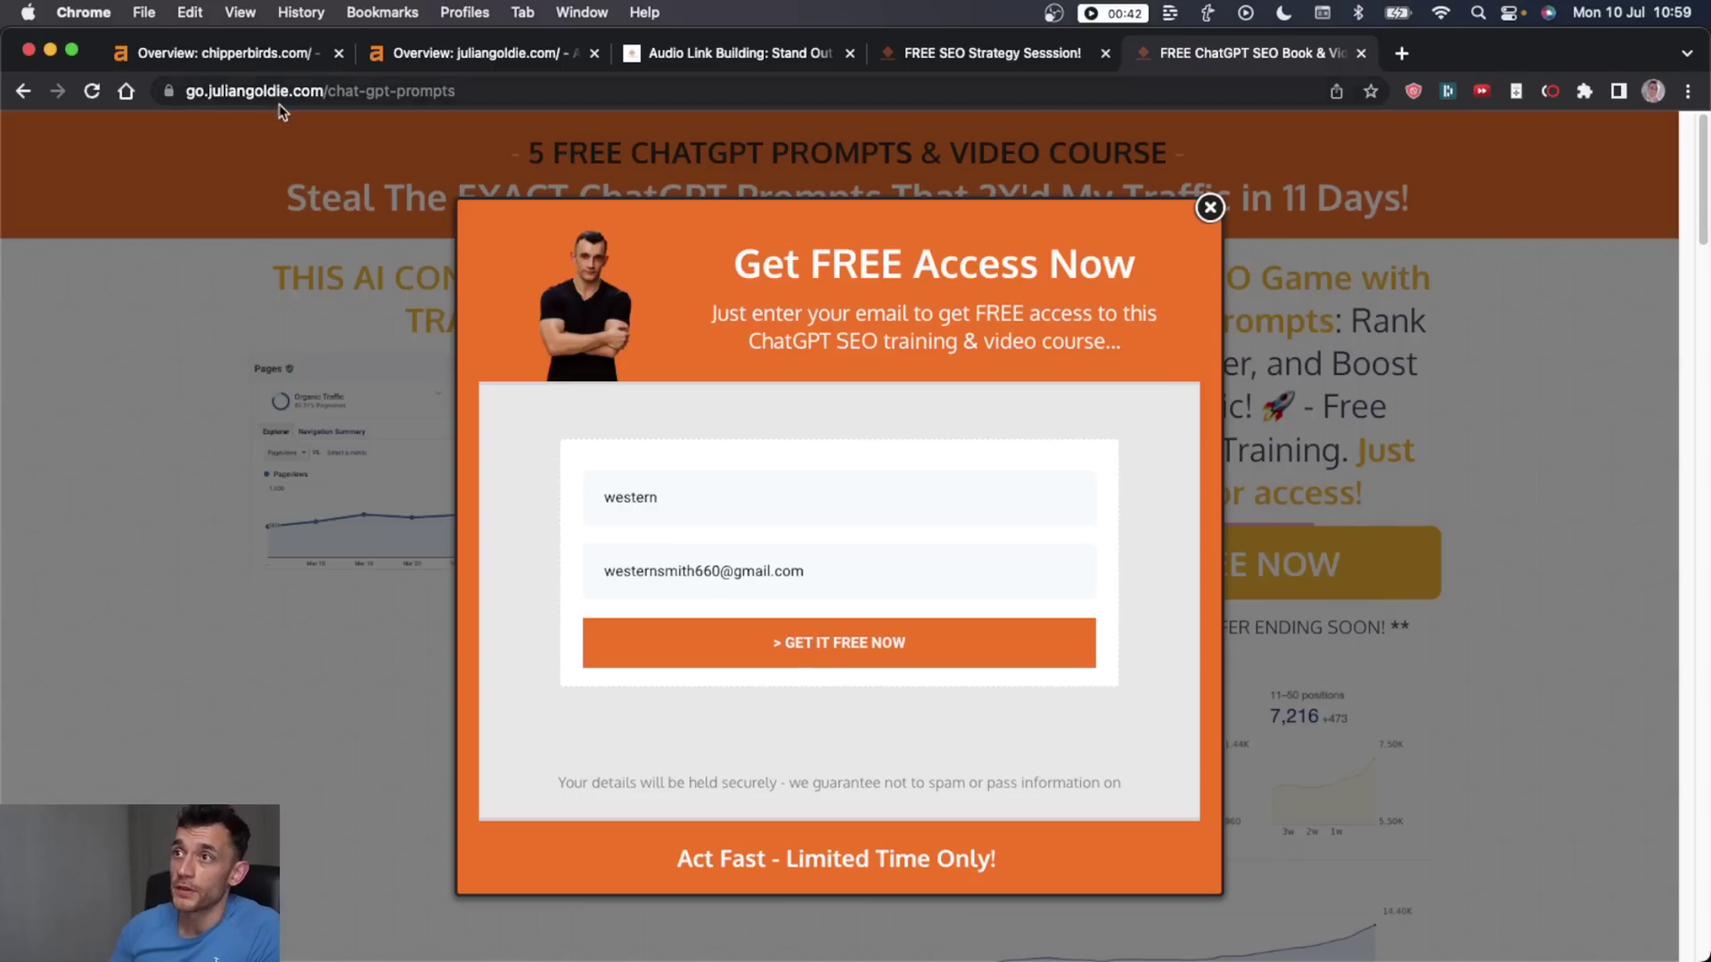
{"action": "left_click", "coordinate": [1209, 204]}
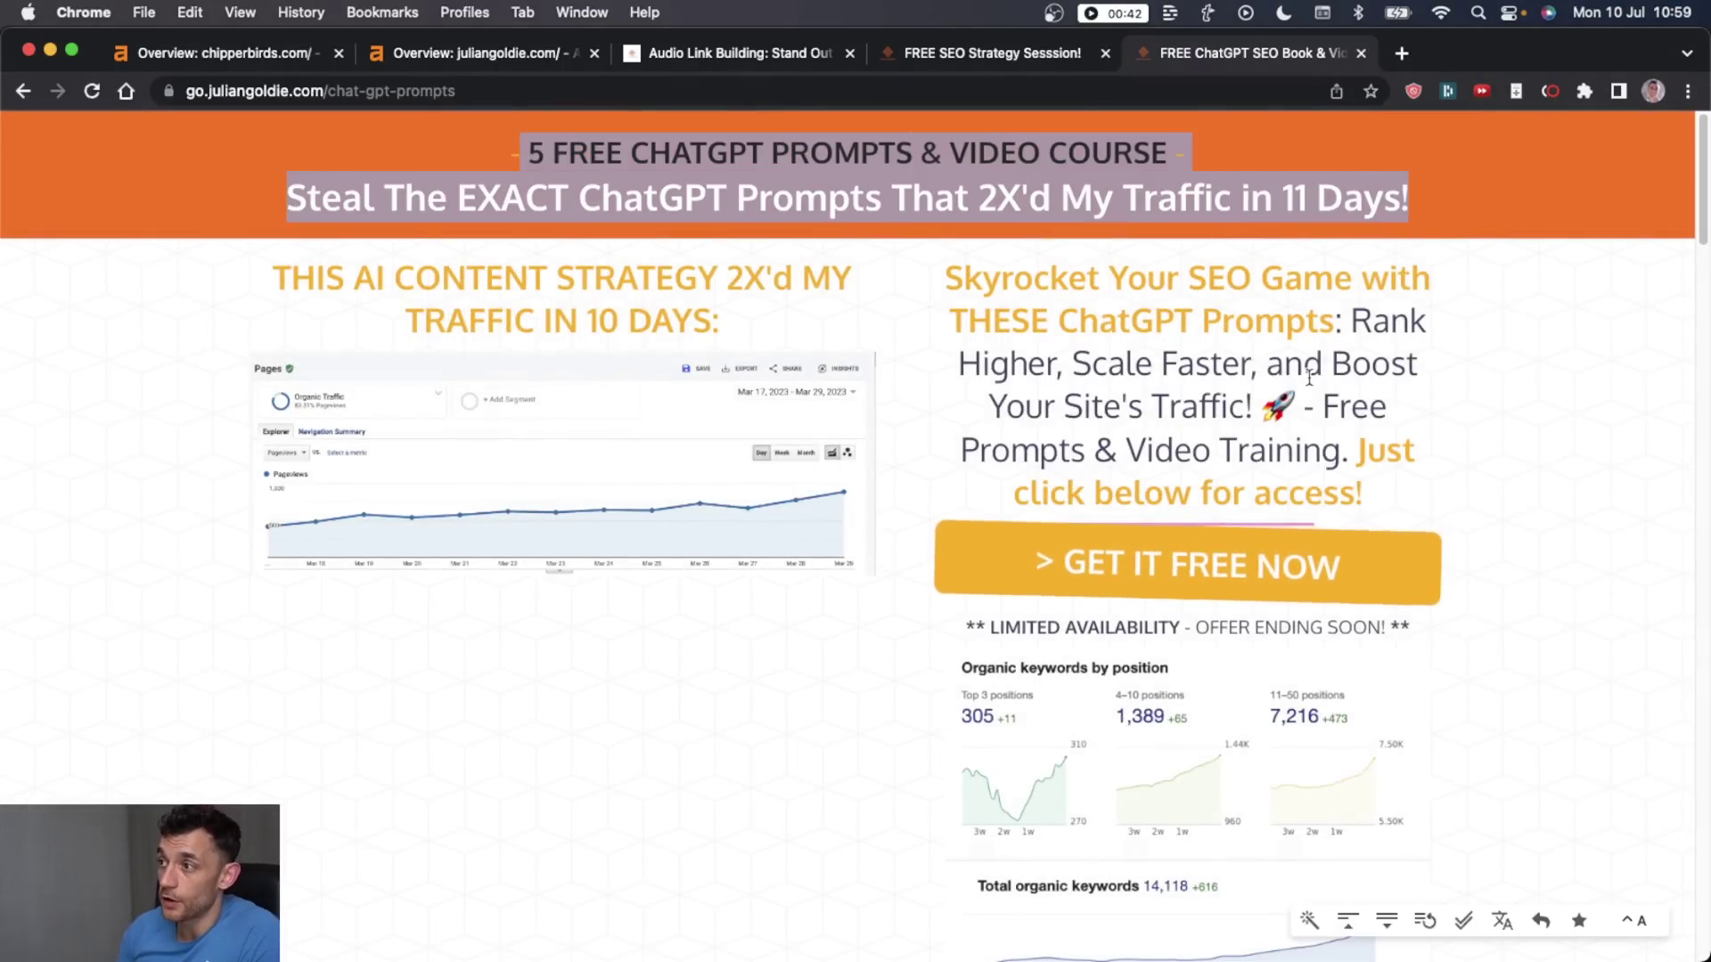
{"action": "scroll", "coordinate": [1358, 320], "scroll_direction": "down", "scroll_amount": 5}
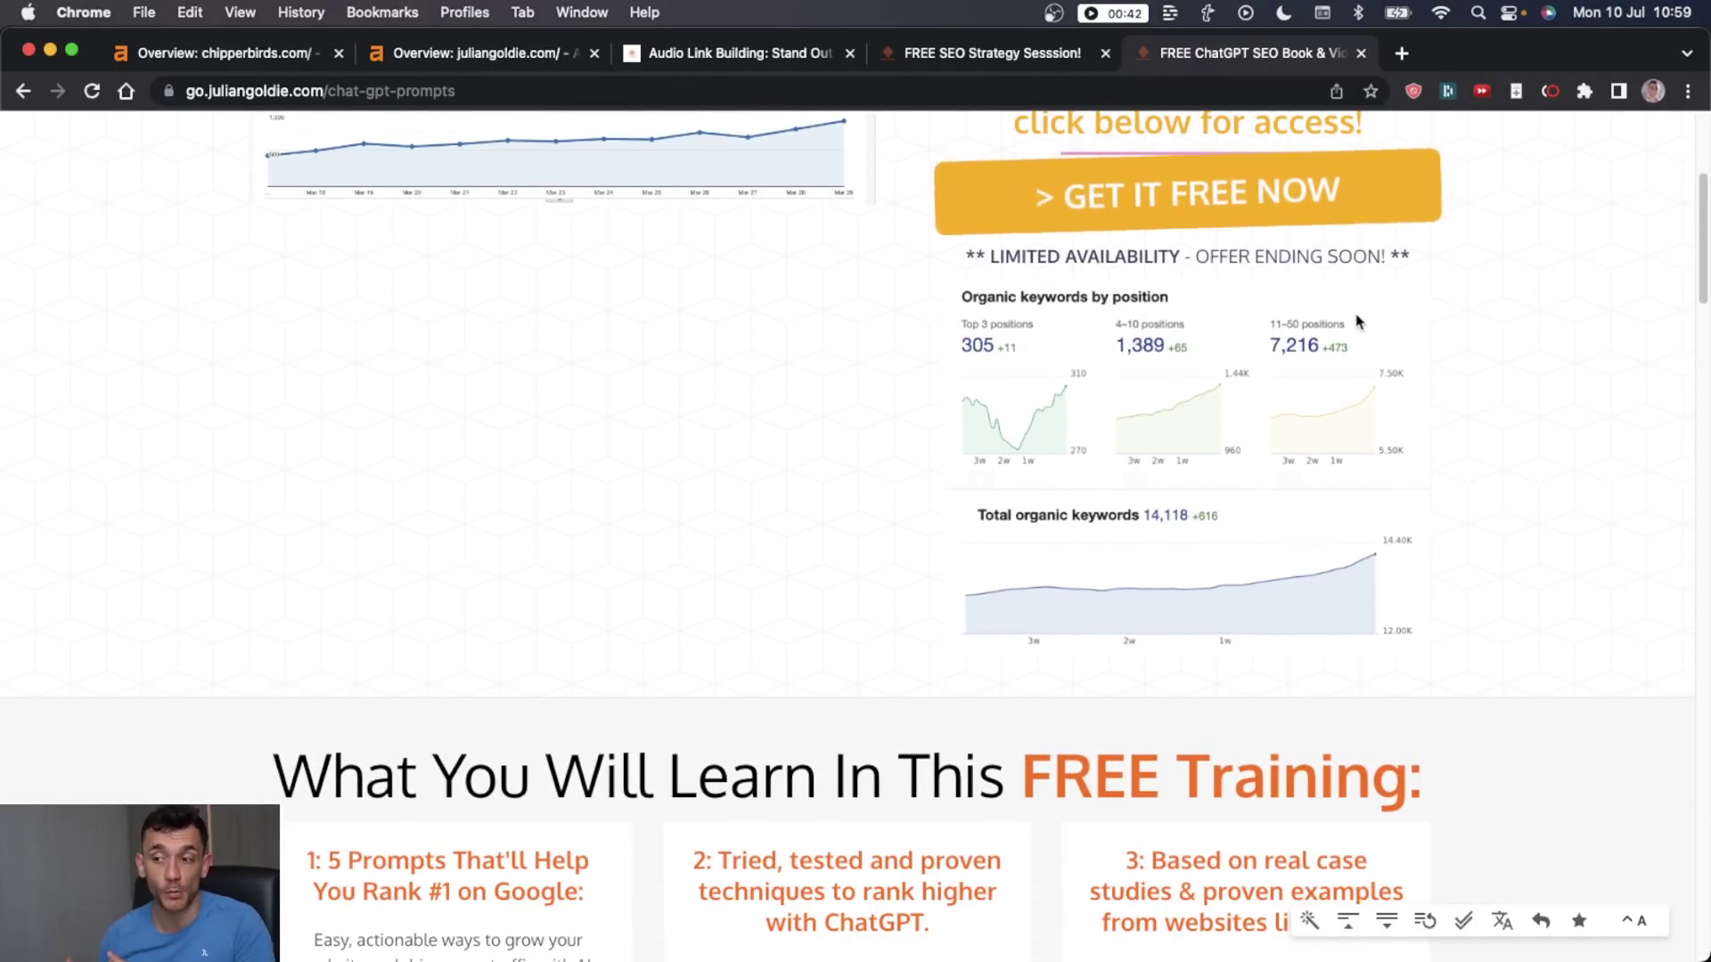
{"action": "scroll", "coordinate": [1356, 321], "scroll_direction": "up", "scroll_amount": 5}
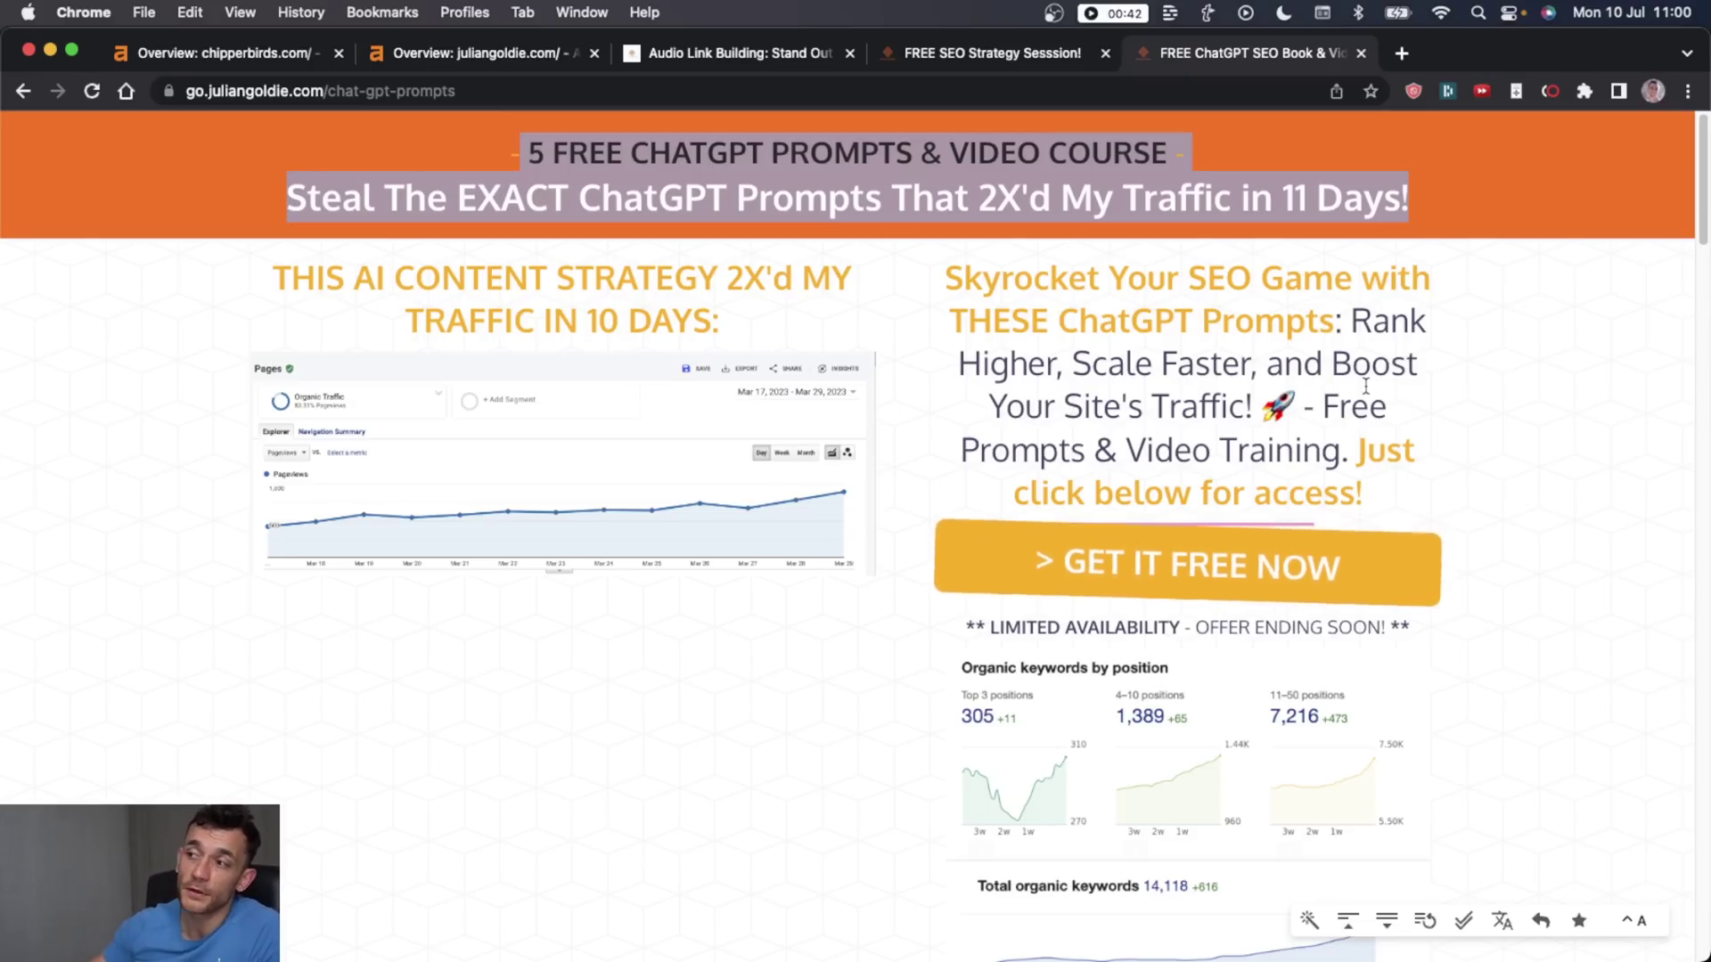
{"action": "scroll", "coordinate": [1133, 594], "scroll_direction": "down", "scroll_amount": 10}
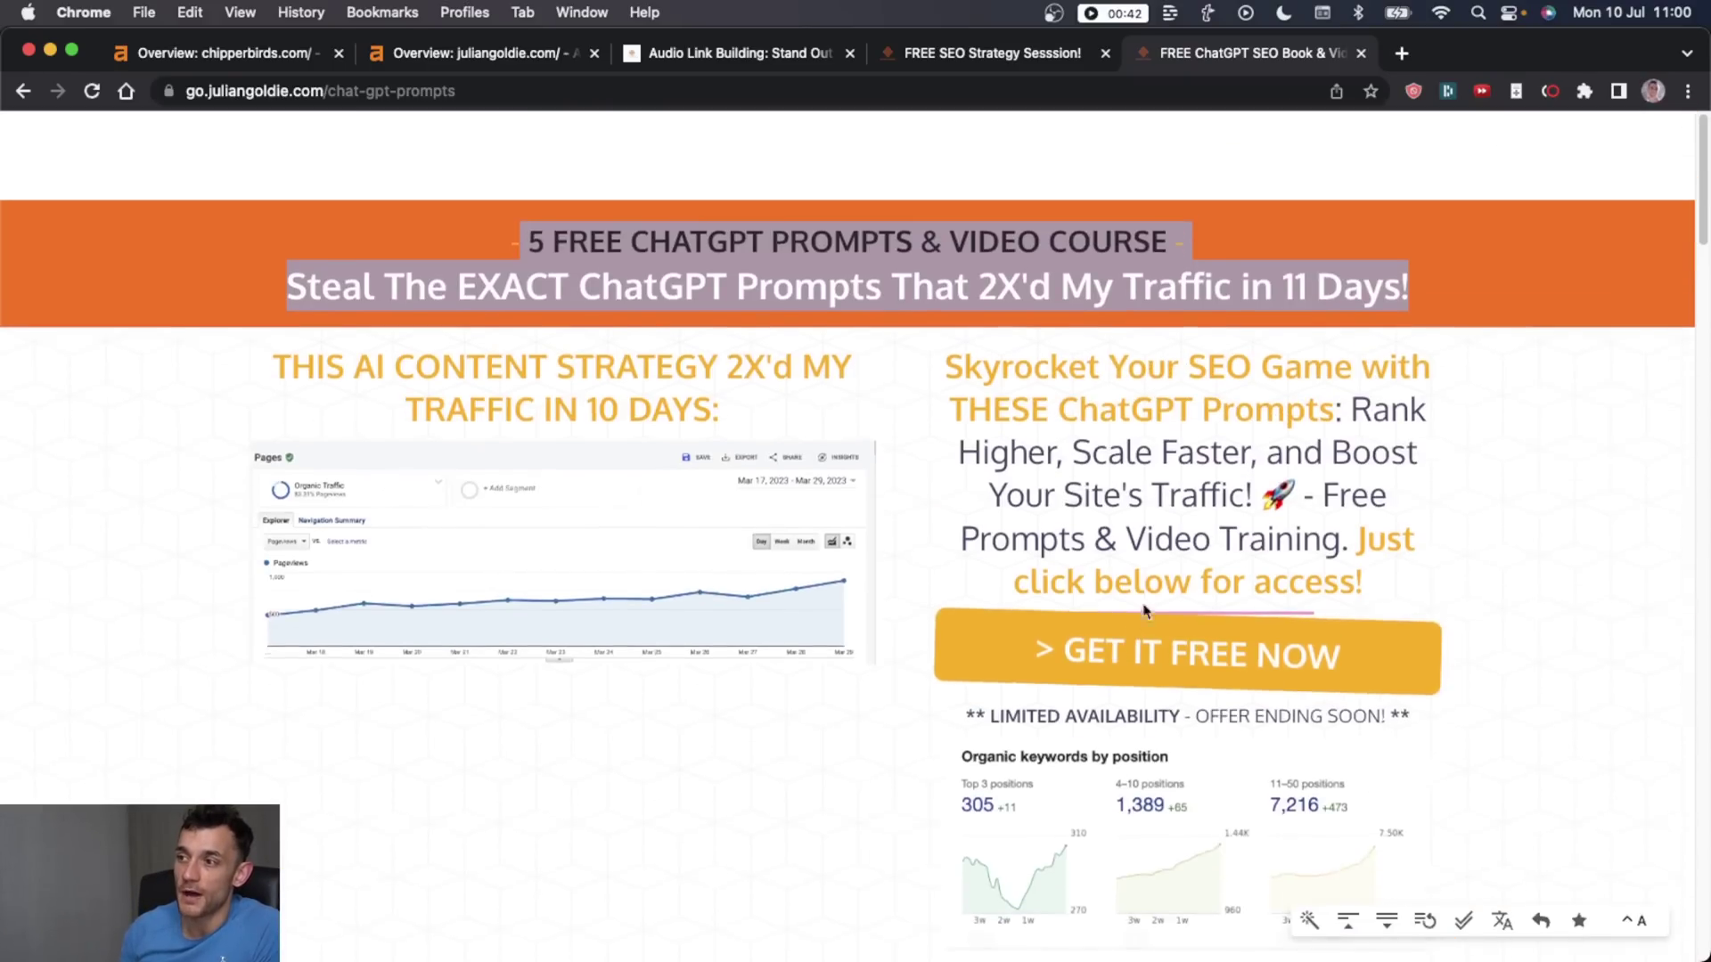